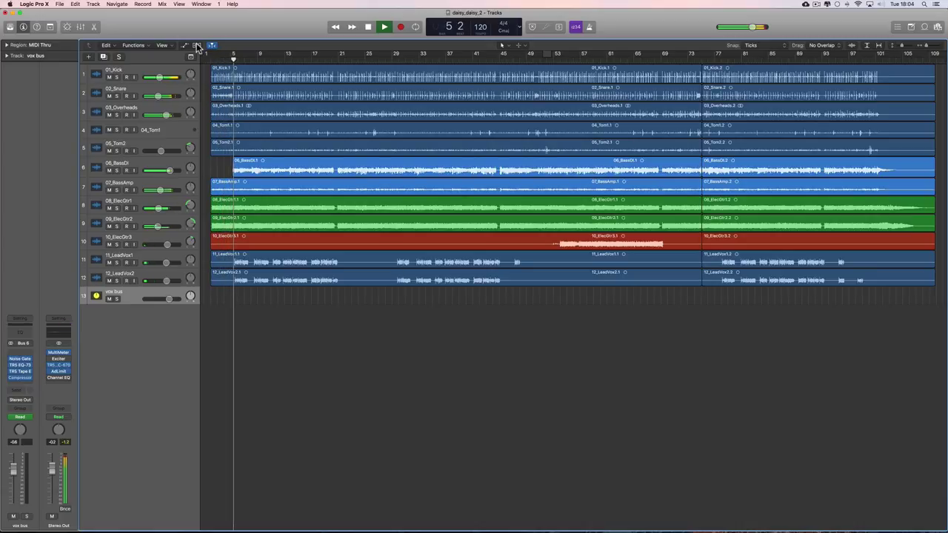
- Show the mixer during playback and raise the 01_Kick channel's level slightly
click(80, 27)
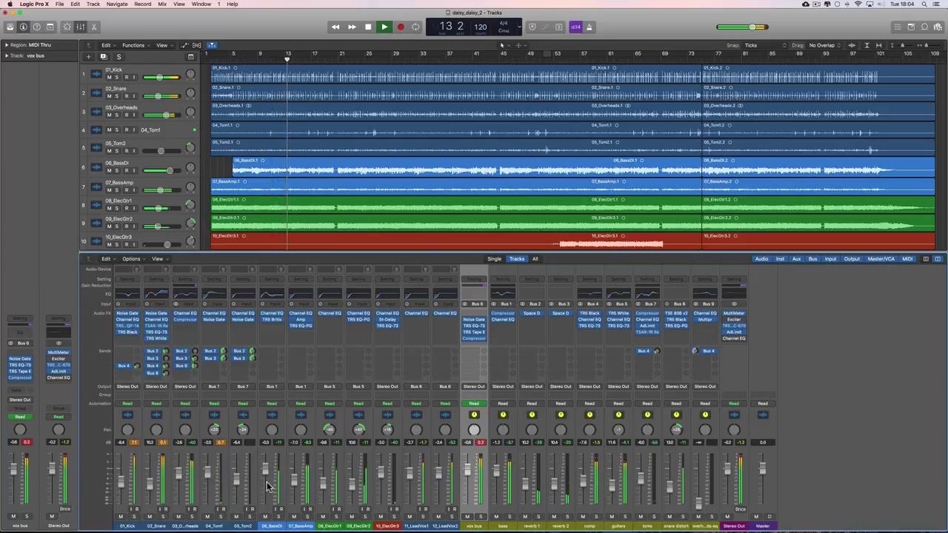
click(124, 485)
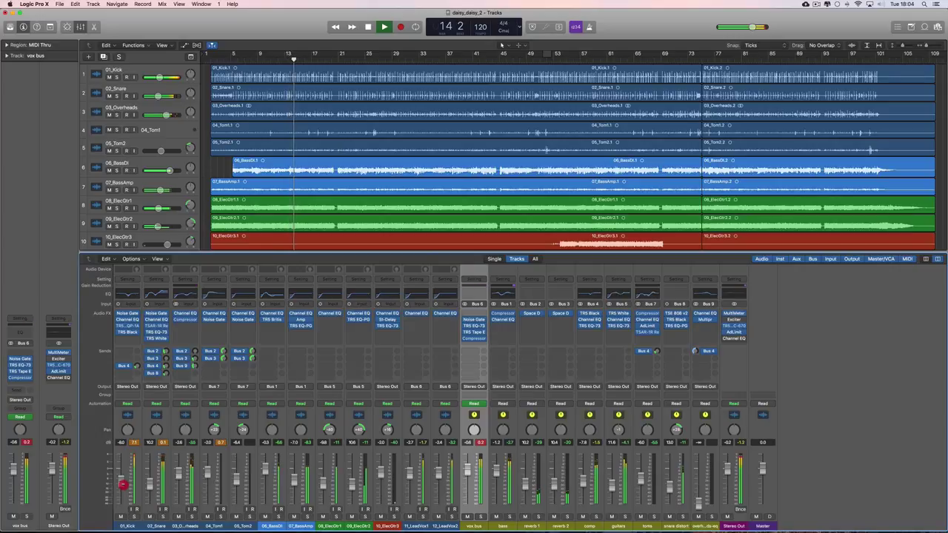
drag(123, 485, 124, 484)
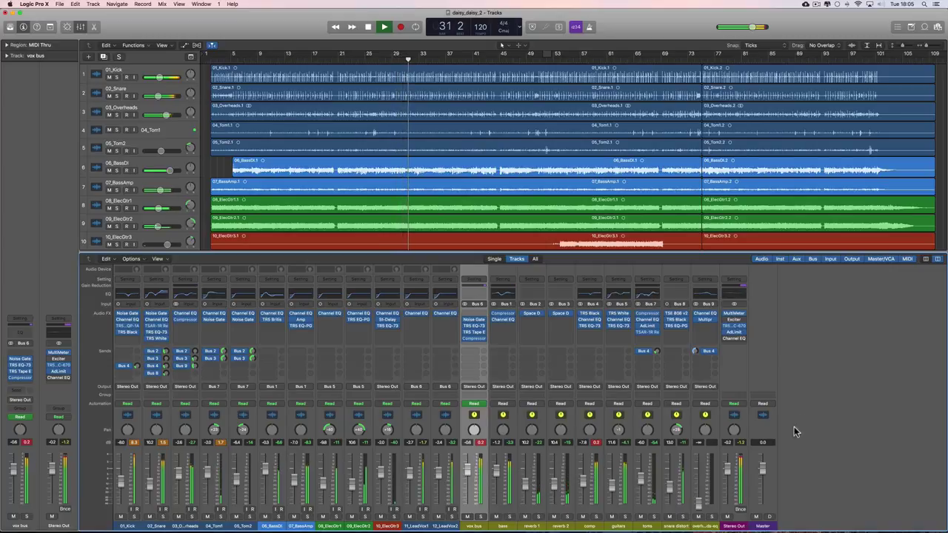
drag(654, 495, 643, 480)
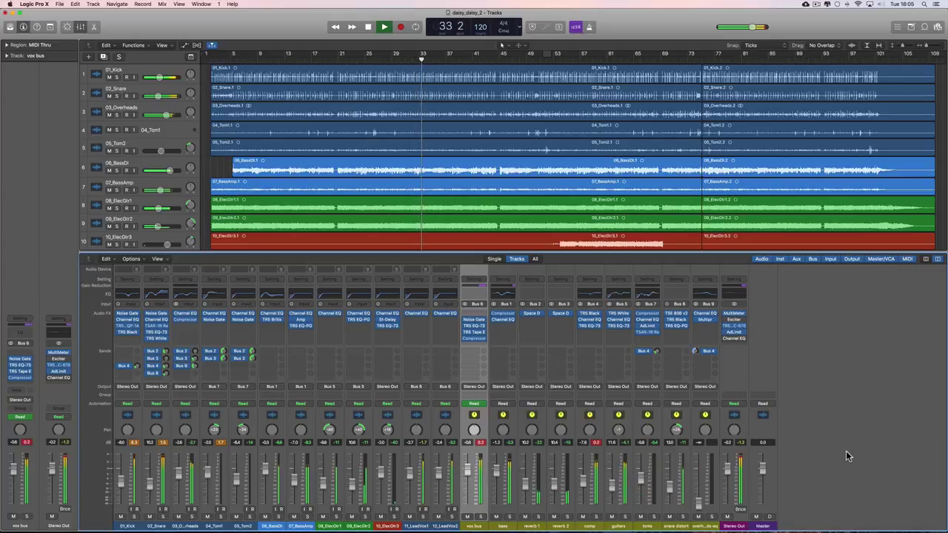
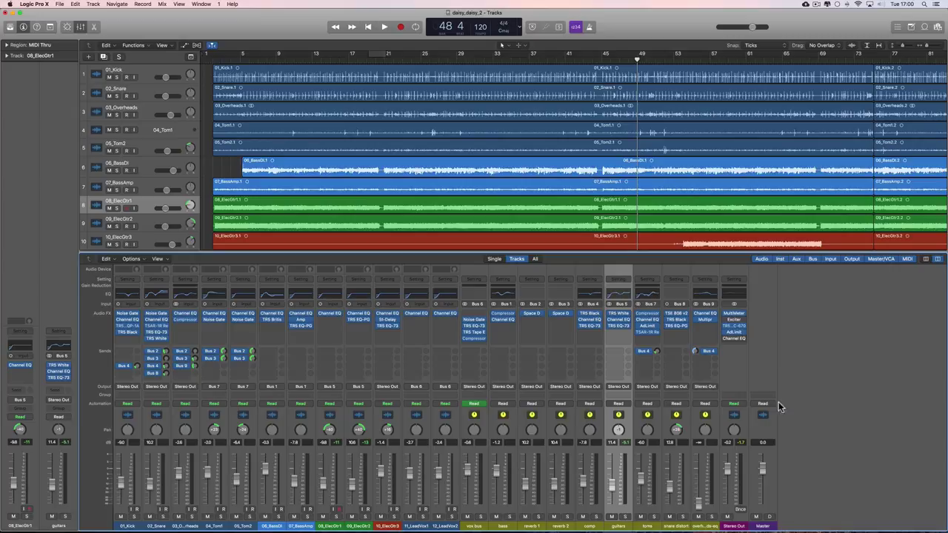
- Examine the flex-time edits across the tracks in Flex view with the mixer hidden, and leave Flex view
click(83, 33)
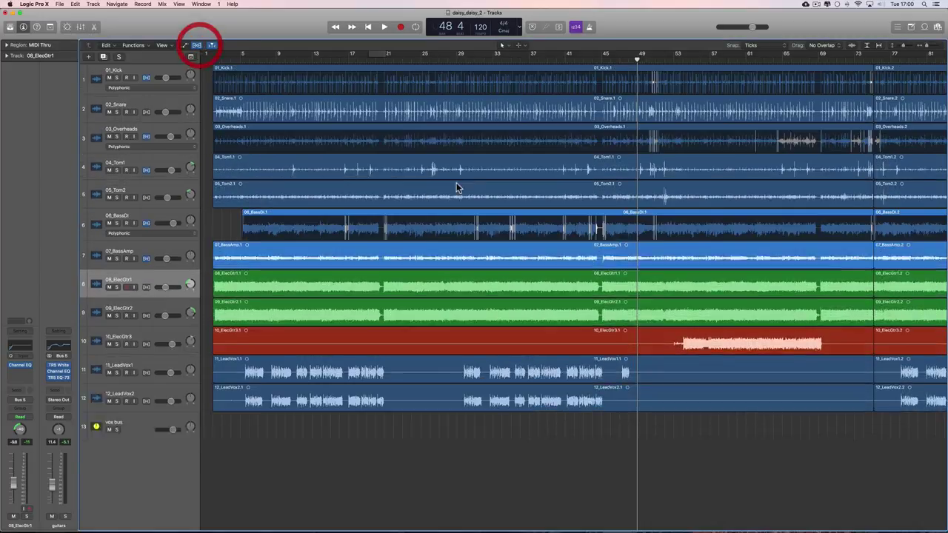
click(196, 45)
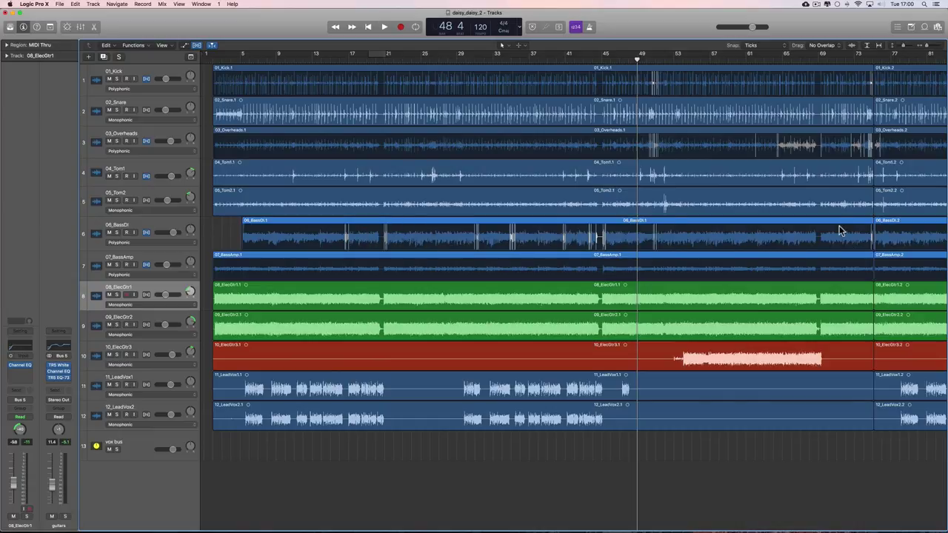
drag(866, 56, 883, 59)
click(869, 56)
click(197, 48)
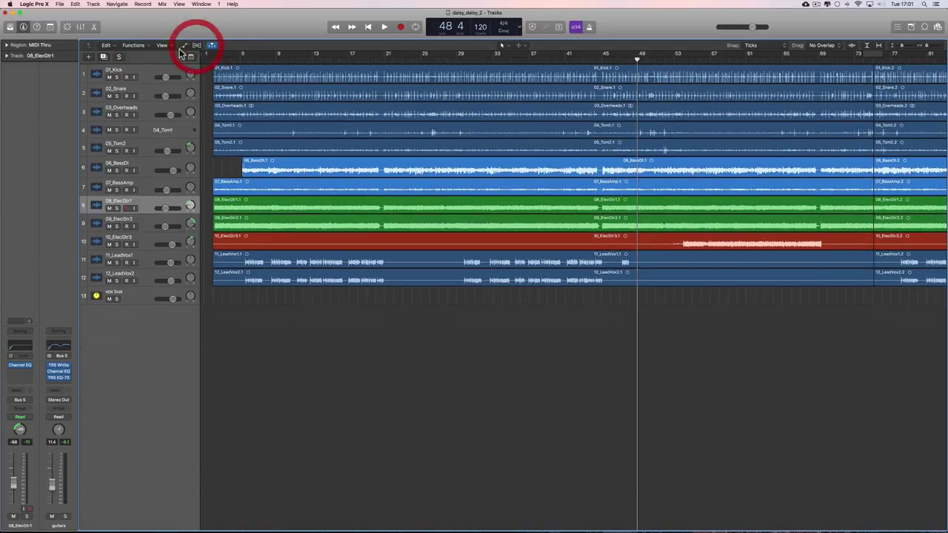
- Bring back the mixer and solo the 06_BassDI channel for a short playback
key(x)
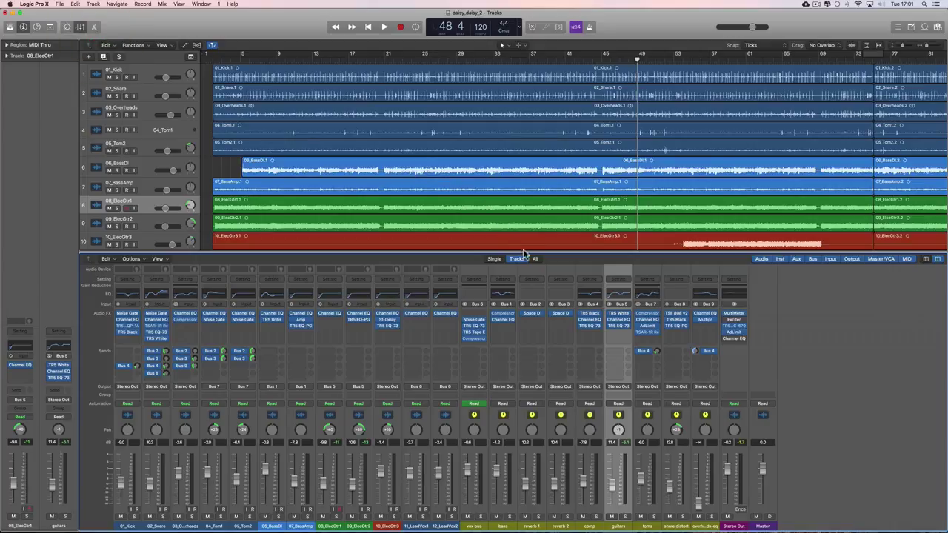
click(567, 254)
click(282, 480)
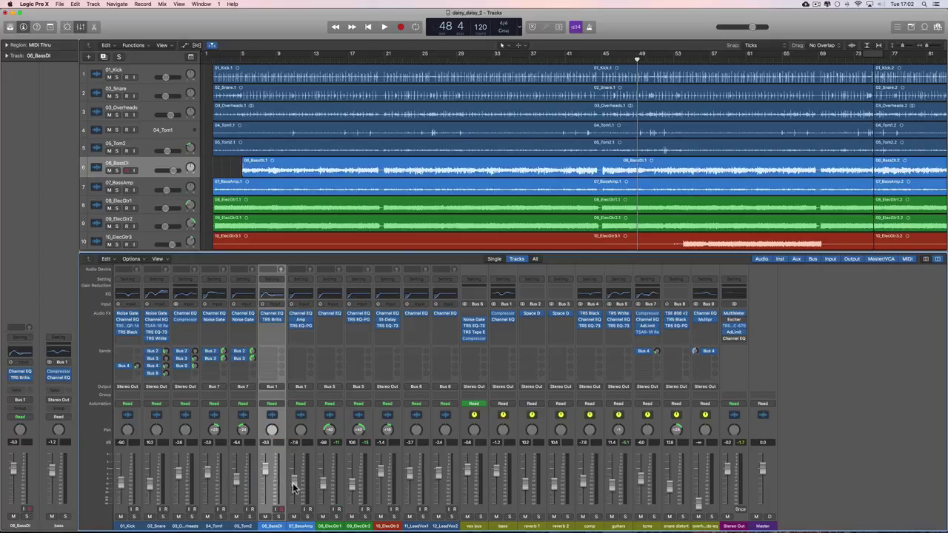
shift+click(311, 454)
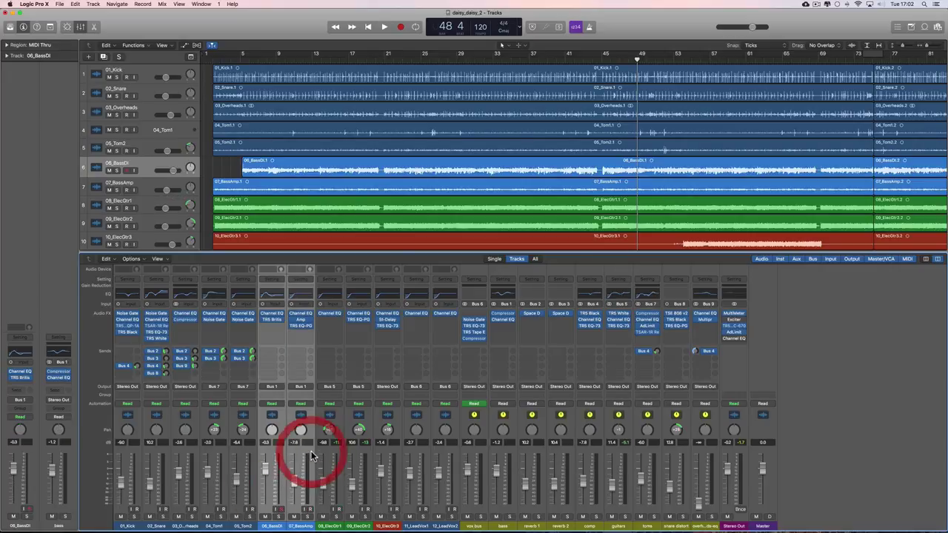
click(283, 502)
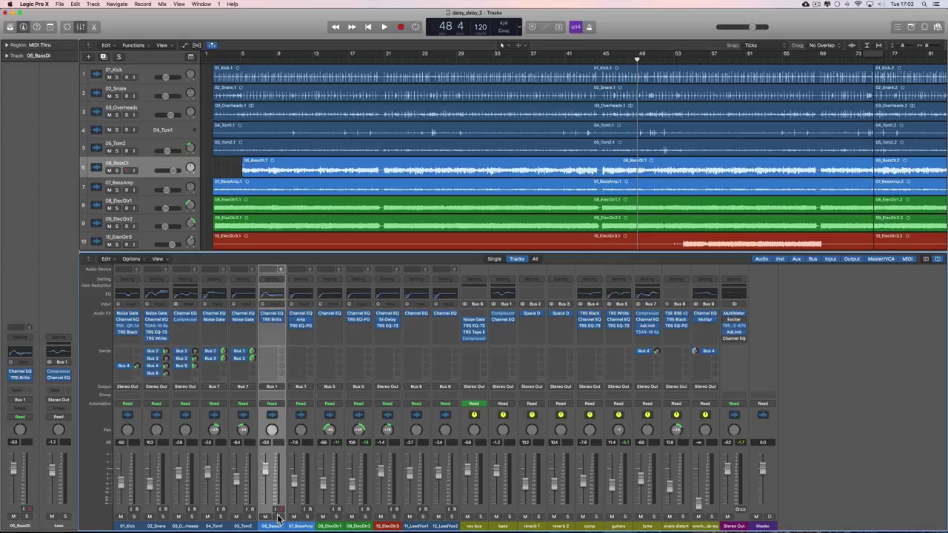
click(278, 516)
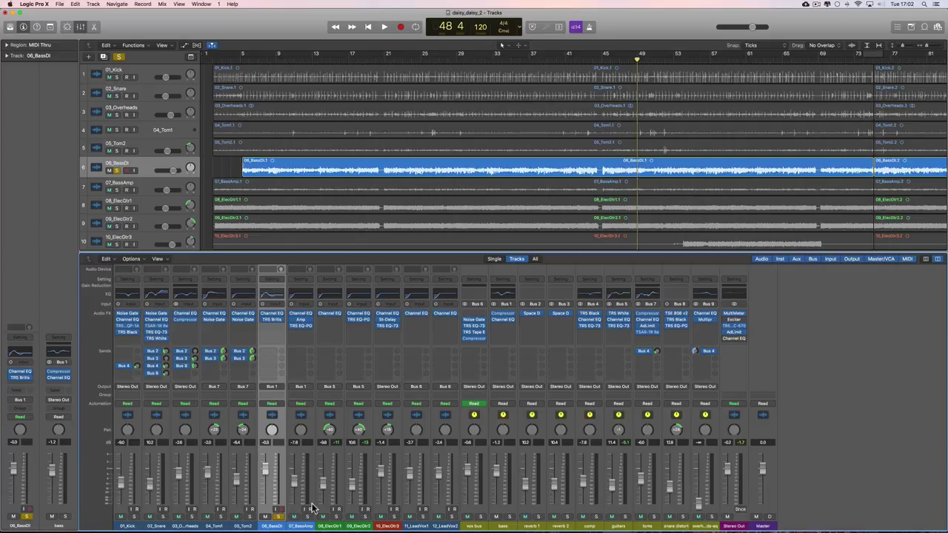
key(space)
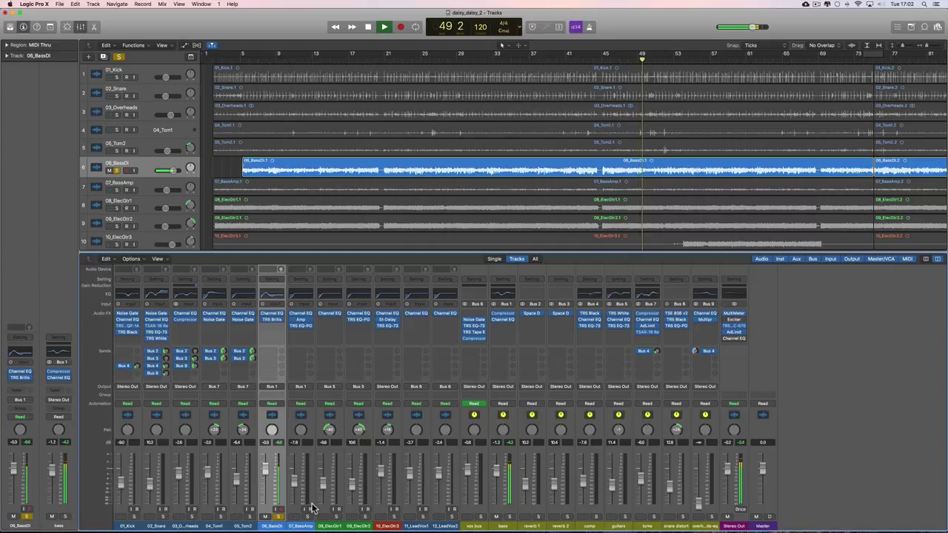
key(space)
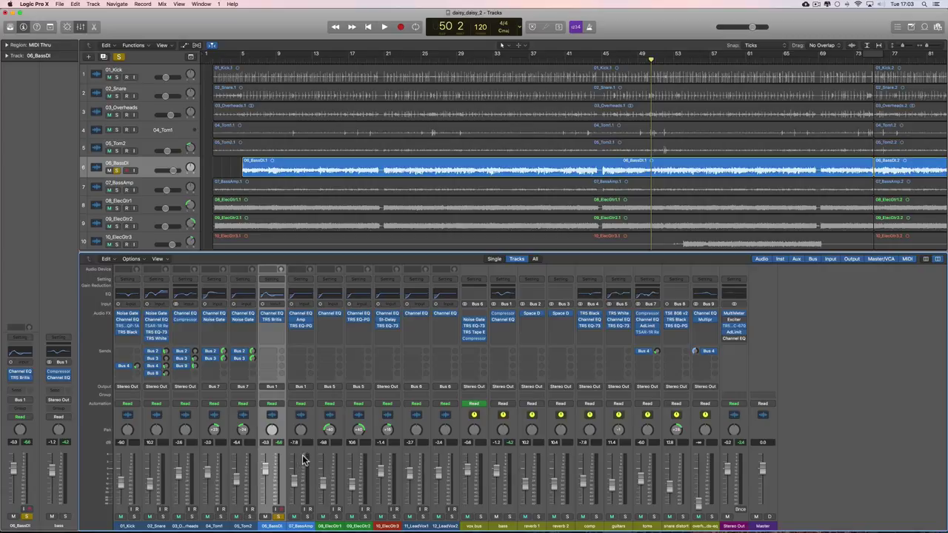
click(297, 454)
click(274, 453)
click(300, 452)
click(274, 453)
click(301, 454)
click(275, 452)
click(300, 452)
click(276, 451)
click(300, 452)
click(275, 452)
click(300, 451)
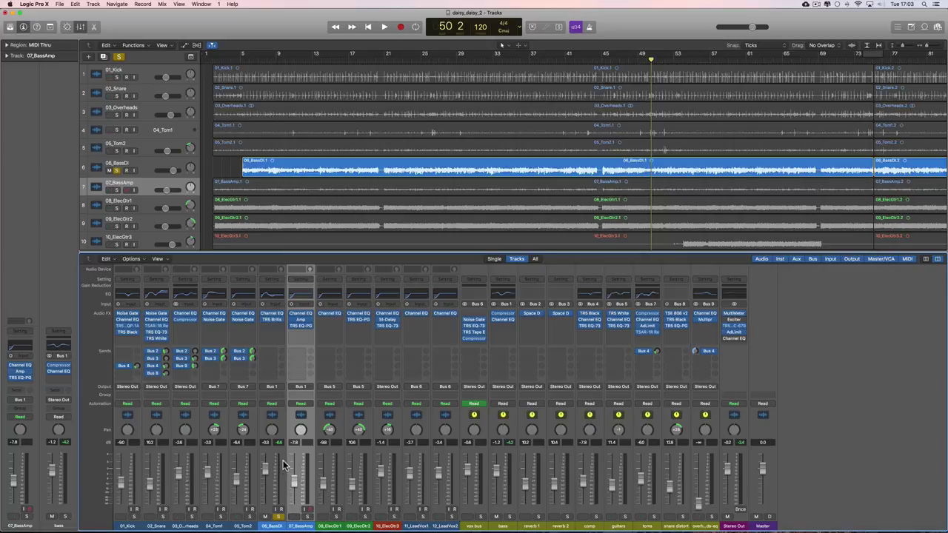
click(279, 449)
click(300, 451)
click(282, 450)
click(294, 453)
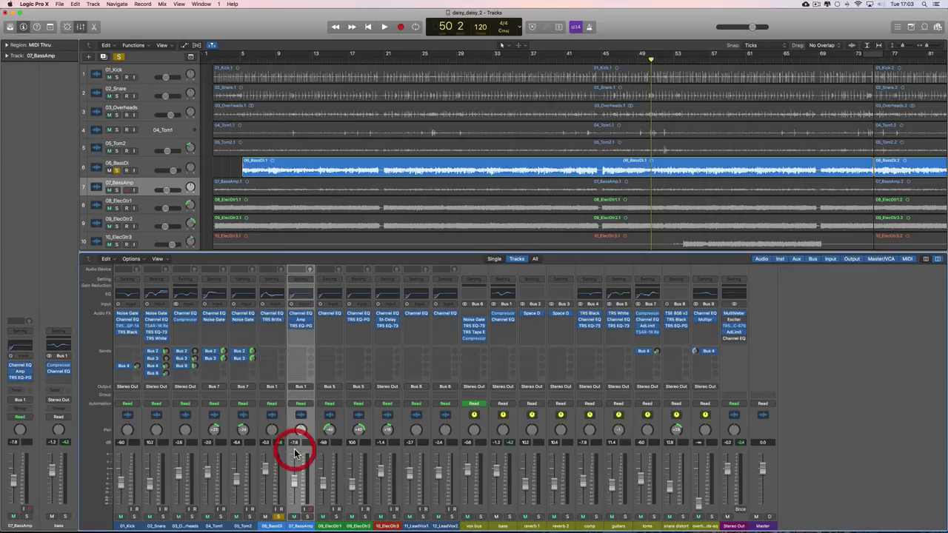
- Switch the solo from 06_BassDI to 07_BassAmp and inspect its Amp Designer settings, closing the plug-in when finished
click(281, 516)
click(306, 518)
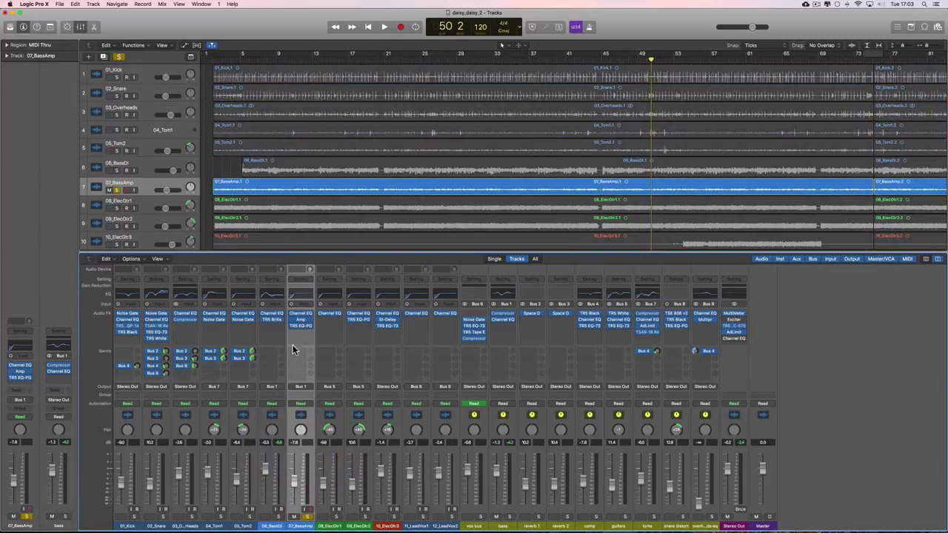
click(292, 319)
drag(563, 72, 302, 101)
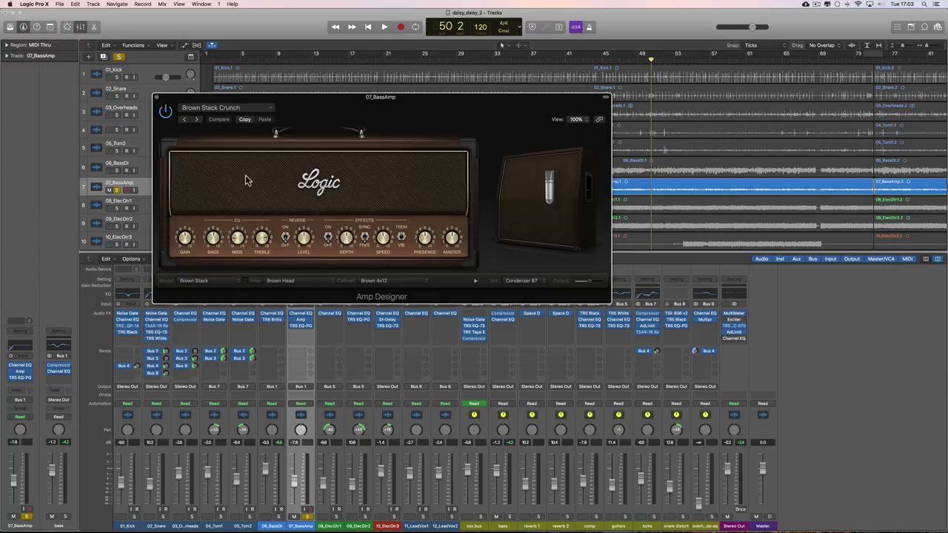
click(157, 98)
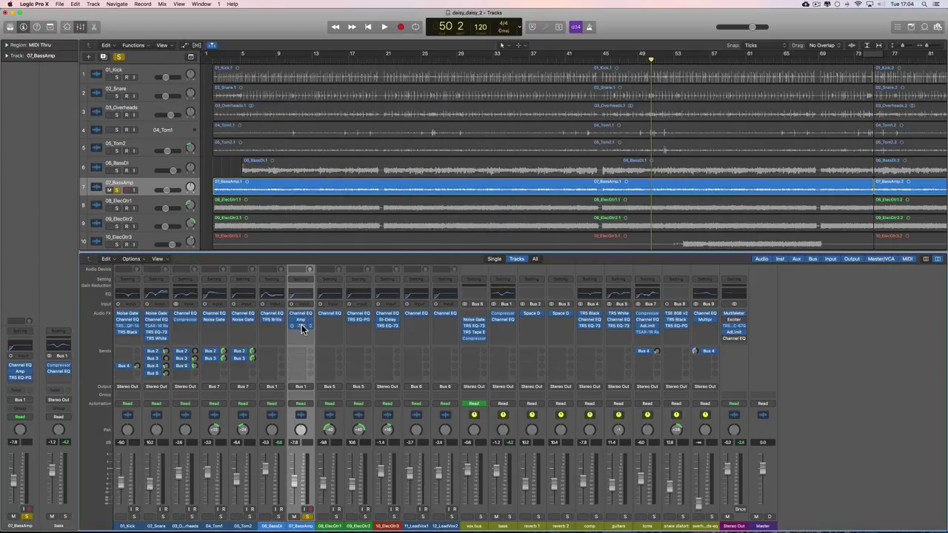
- Open the TR5 EQ-PG equalizer on 07_BassAmp without authorizing it, and enlarge its window to examine the bands
click(301, 324)
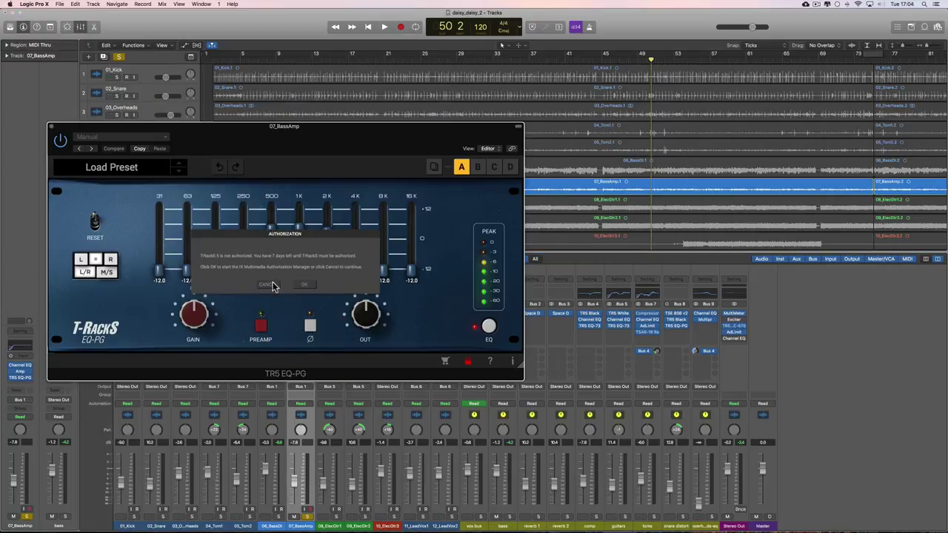
click(272, 286)
drag(313, 128, 328, 100)
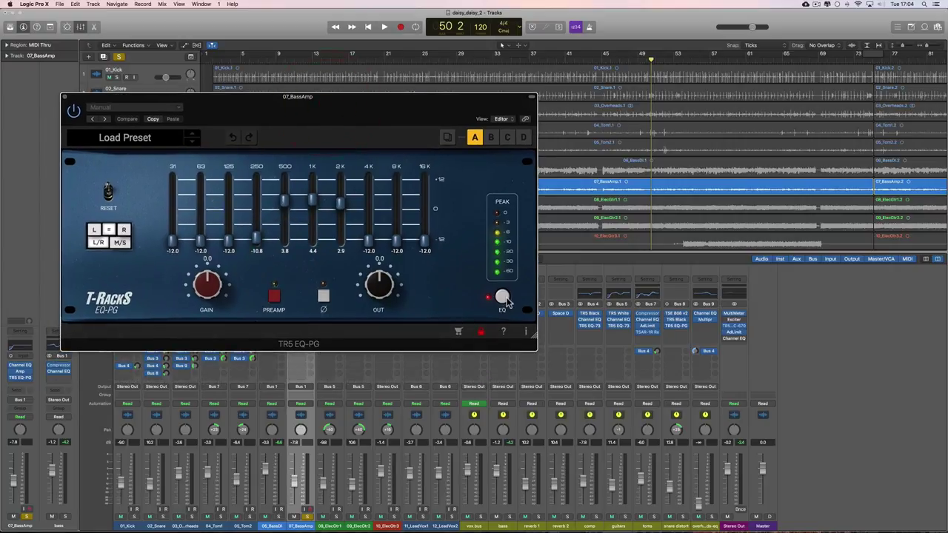
drag(530, 334, 542, 343)
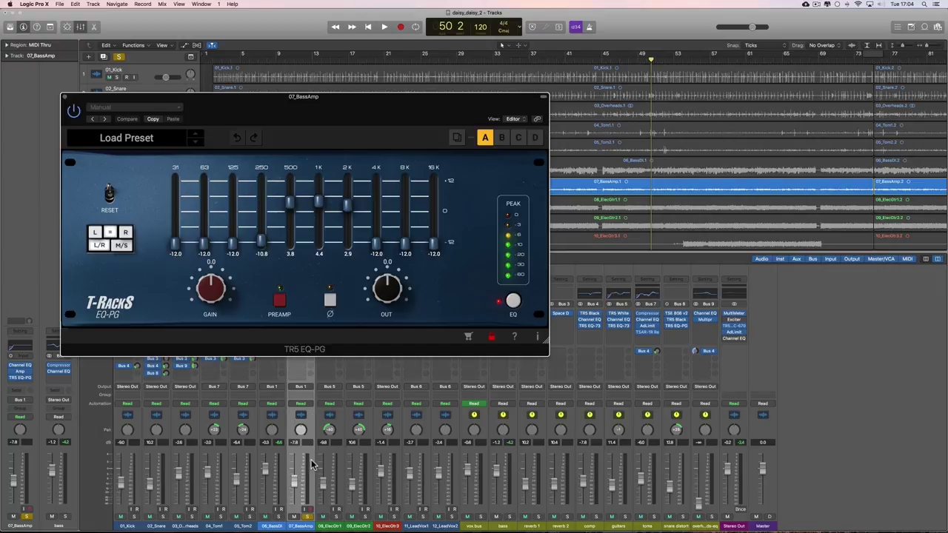
- Listen to short passages of the soloed 07_BassAmp track with its equalizer in view
click(310, 517)
key(space)
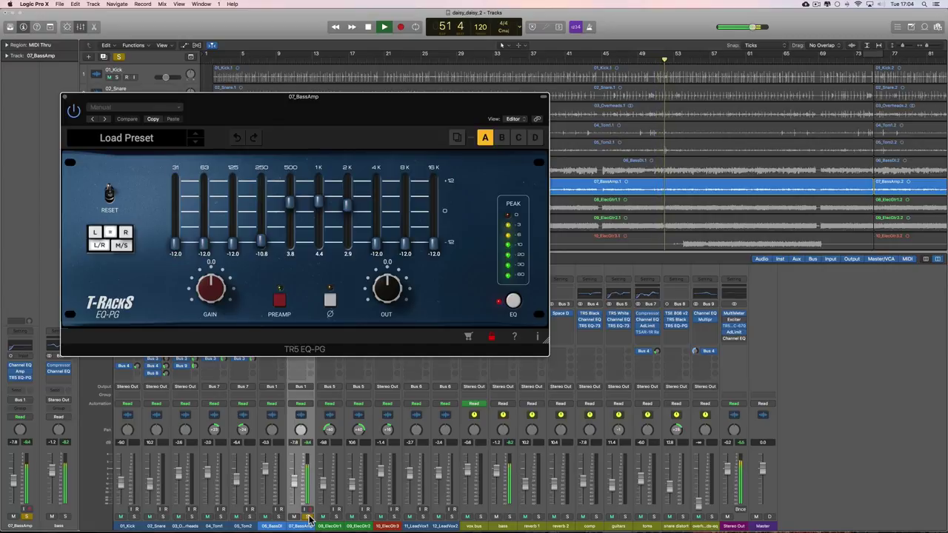
key(space)
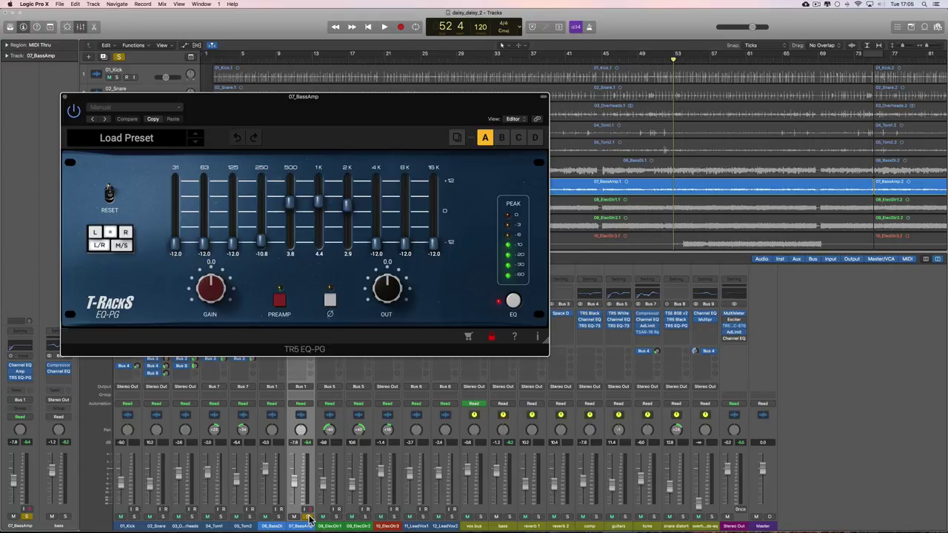
key(space)
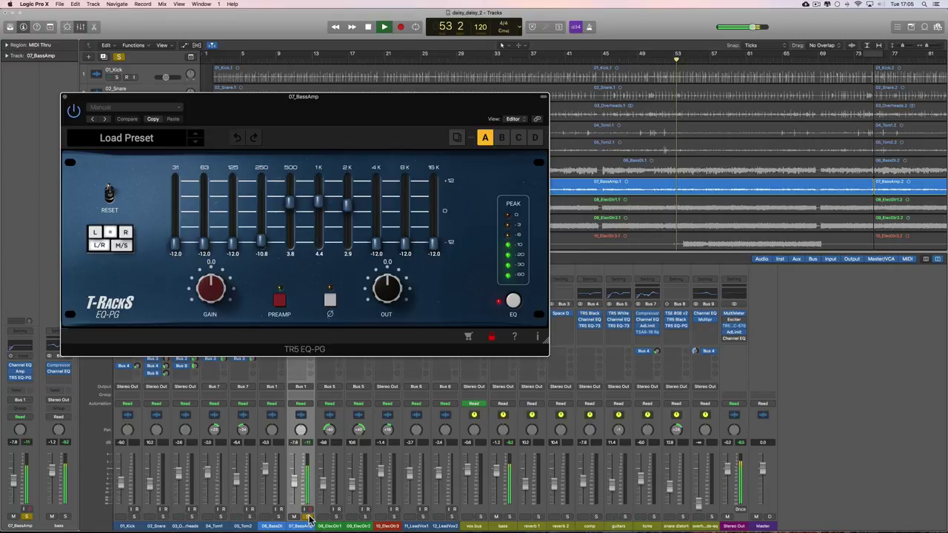
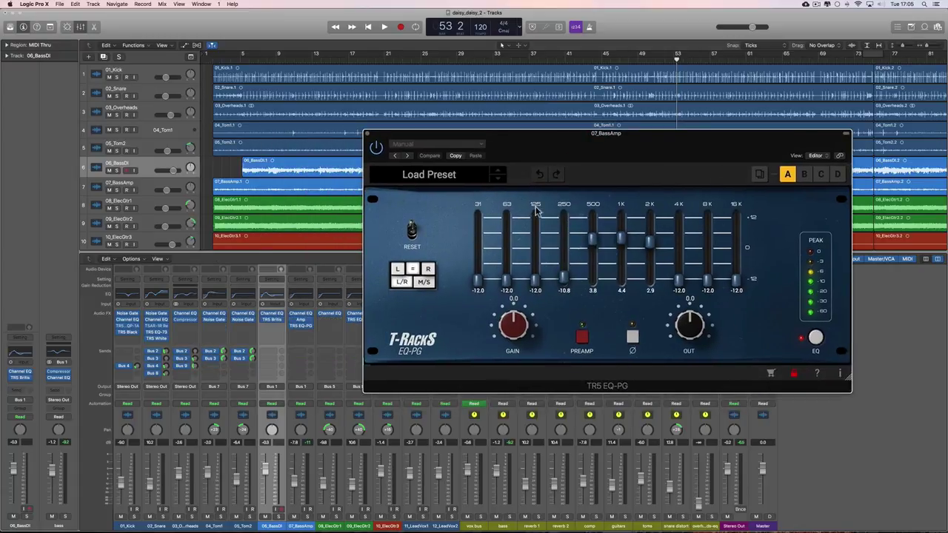
- Inspect the Channel EQ curve on the 06_BassDI track and close the plug-in
click(273, 296)
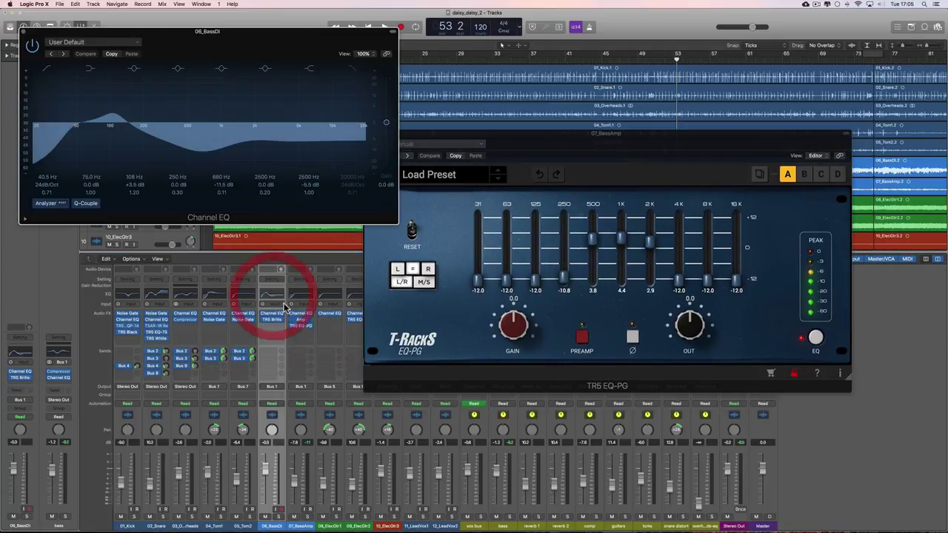
drag(223, 33, 314, 169)
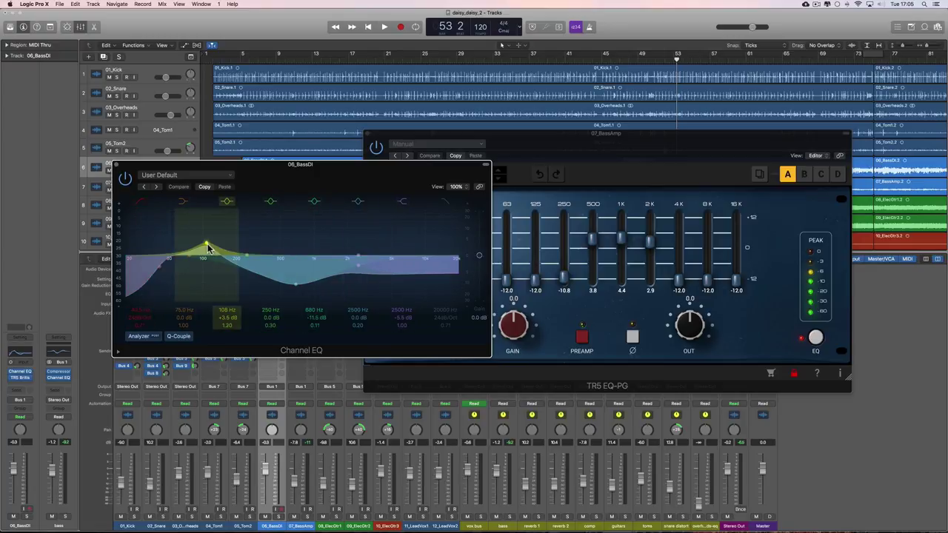
click(117, 165)
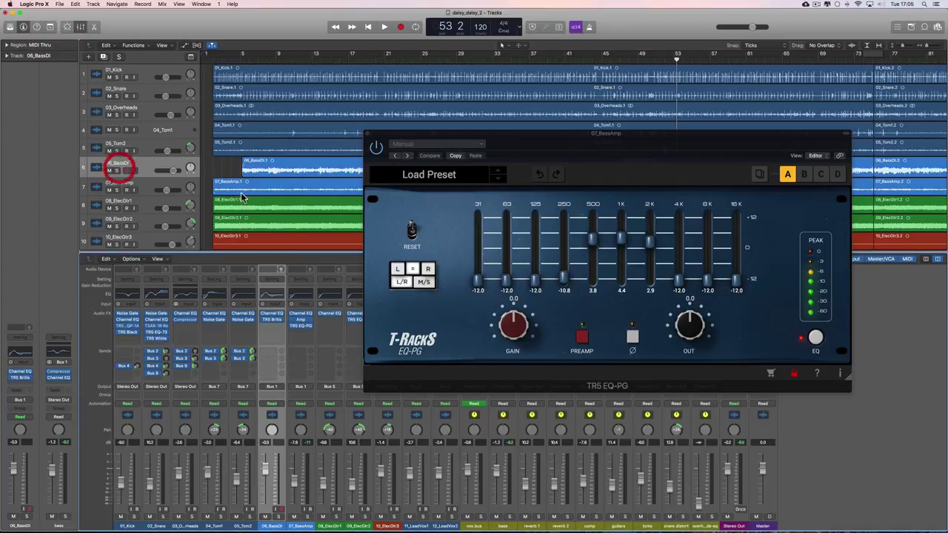
- Open the TR5 British Channel on 06_BassDI without authorizing it, and switch its B mode off and on again
click(272, 320)
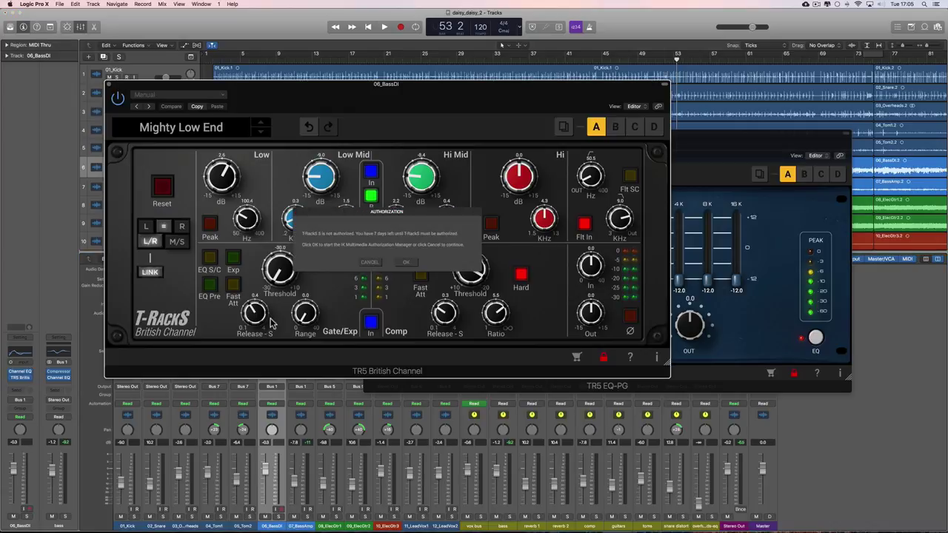
drag(388, 93, 361, 61)
click(352, 259)
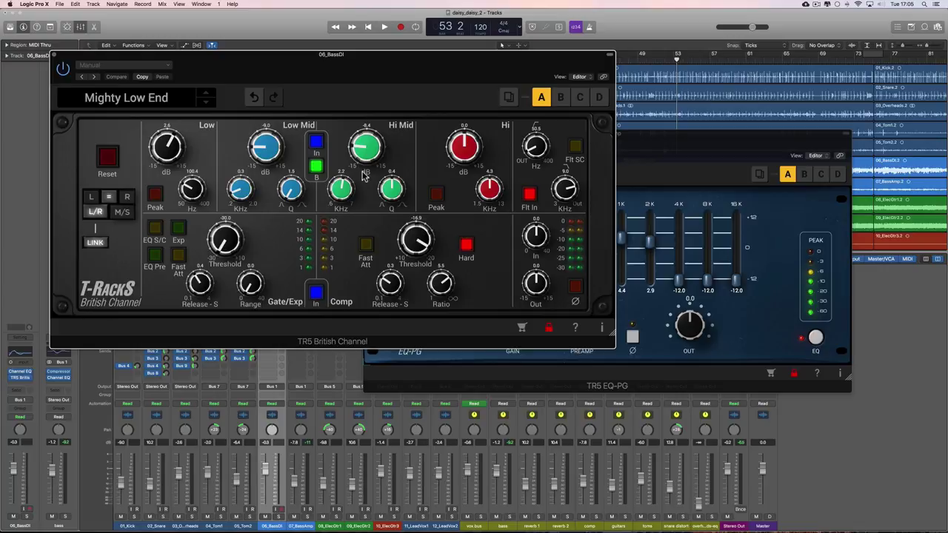
click(317, 167)
click(317, 167)
- Solo 06_BassDI during a short playback to check the British Channel's compression meters
key(space)
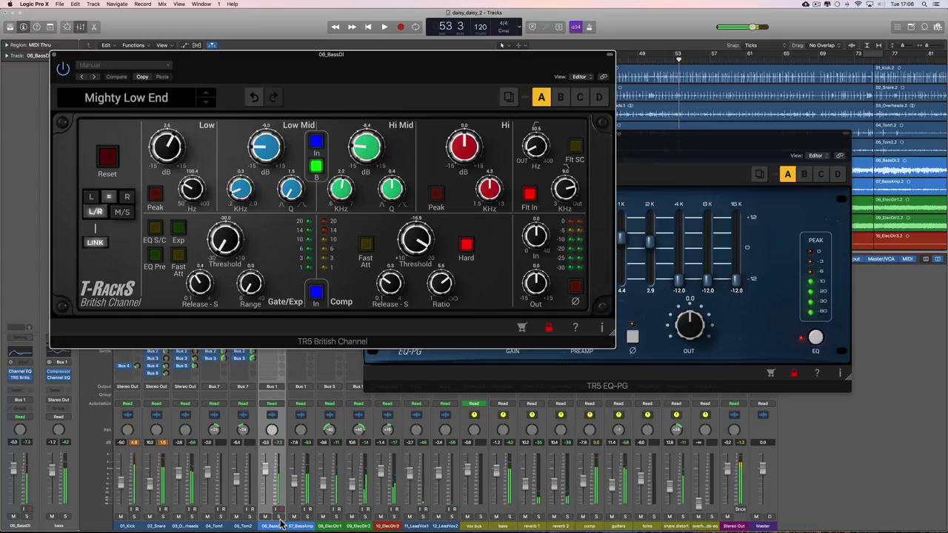
click(280, 518)
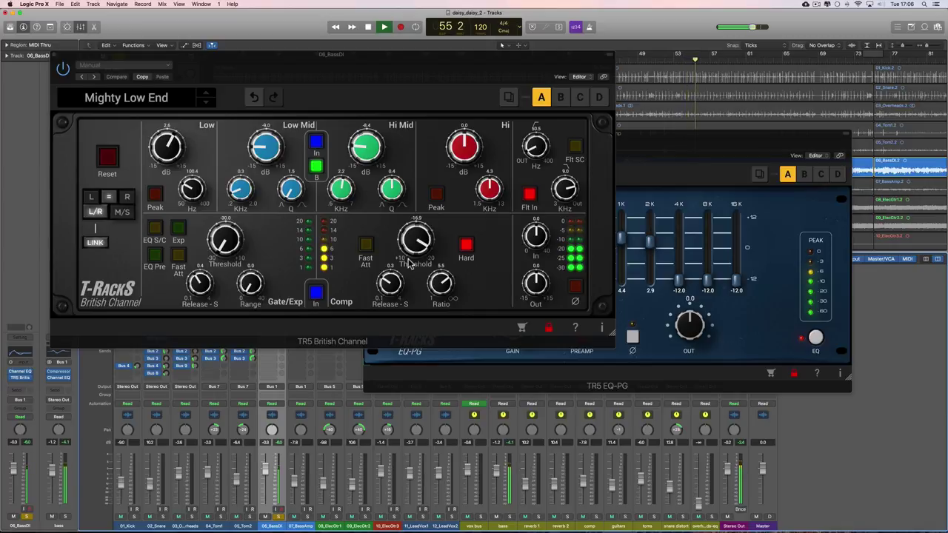
key(space)
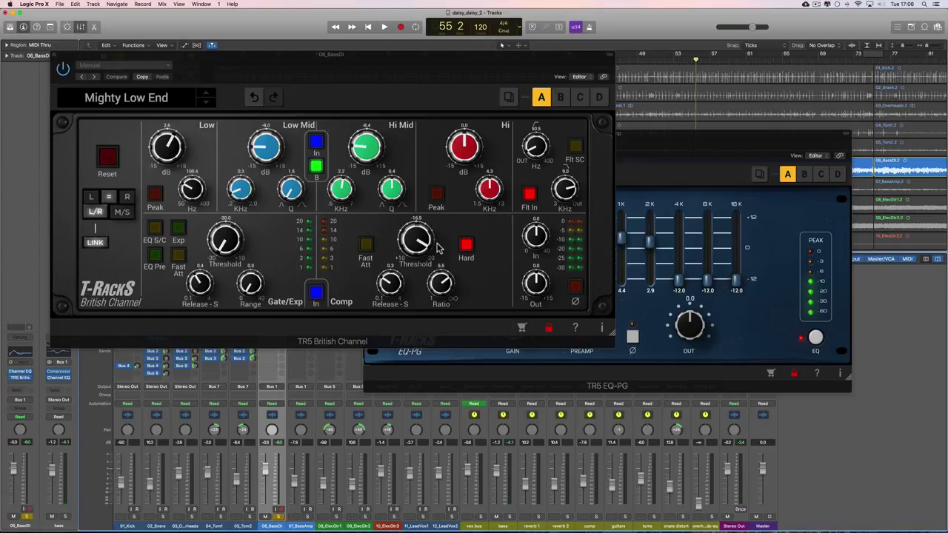
- Play short passages of the soloed 06_BassDI with the British Channel's compression meters in view
key(space)
drag(207, 66, 274, 148)
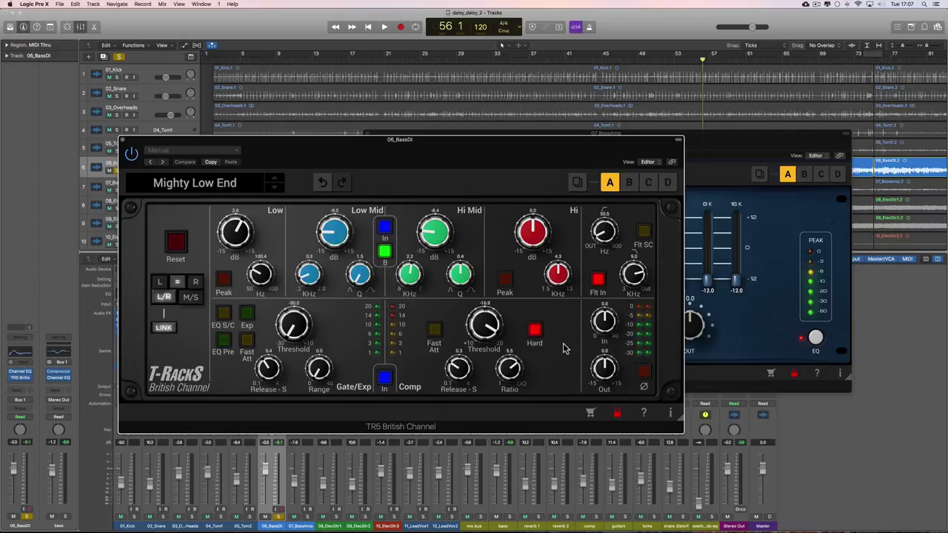
key(space)
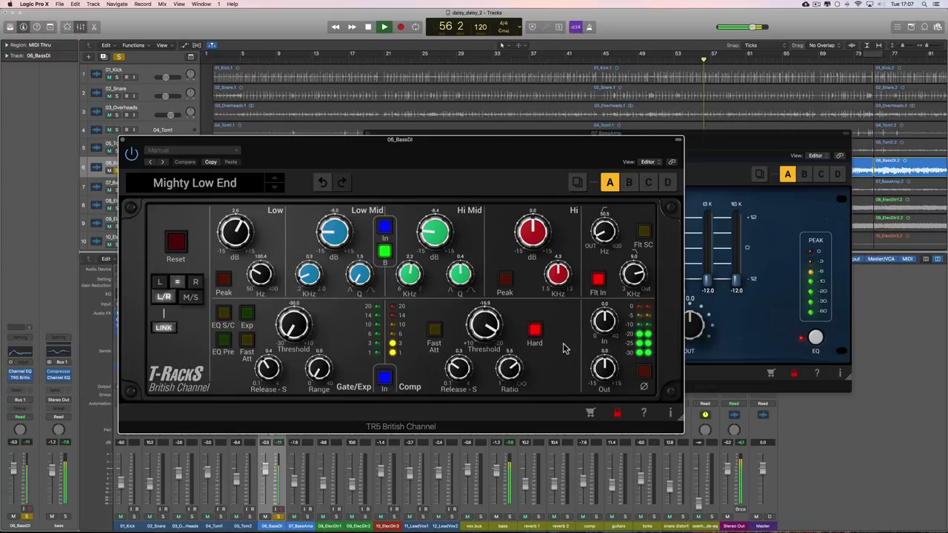
key(space)
- Solo 07_BassAmp together with 06_BassDI and listen to a short passage of both bass tracks
click(303, 508)
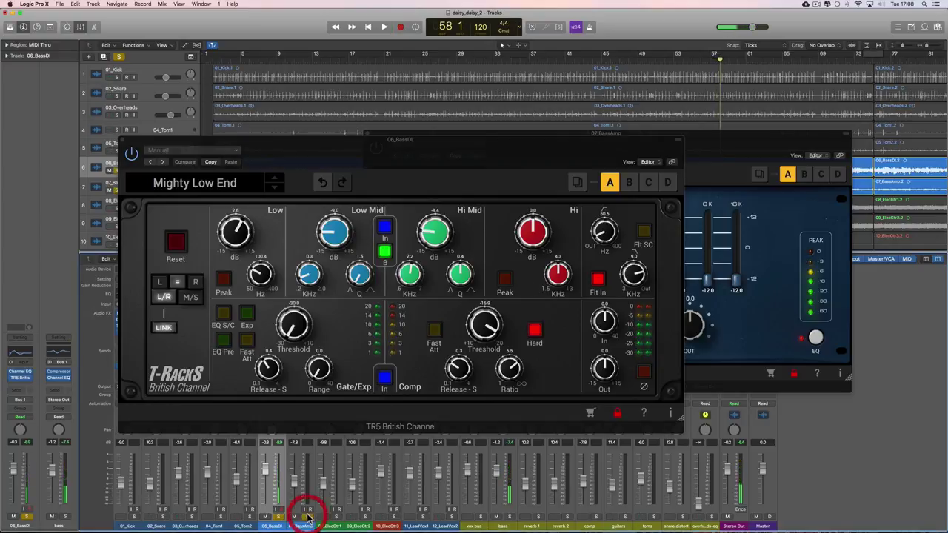
drag(397, 142, 423, 131)
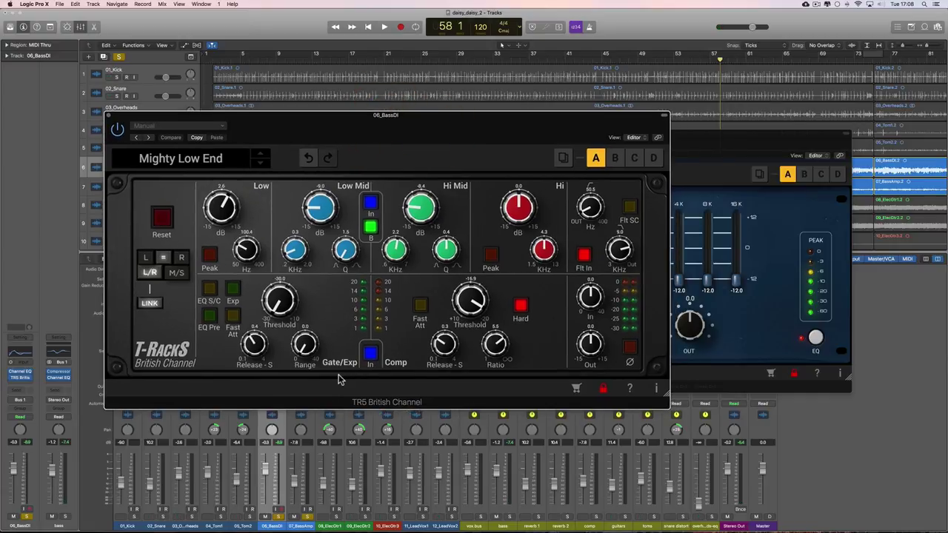
key(space)
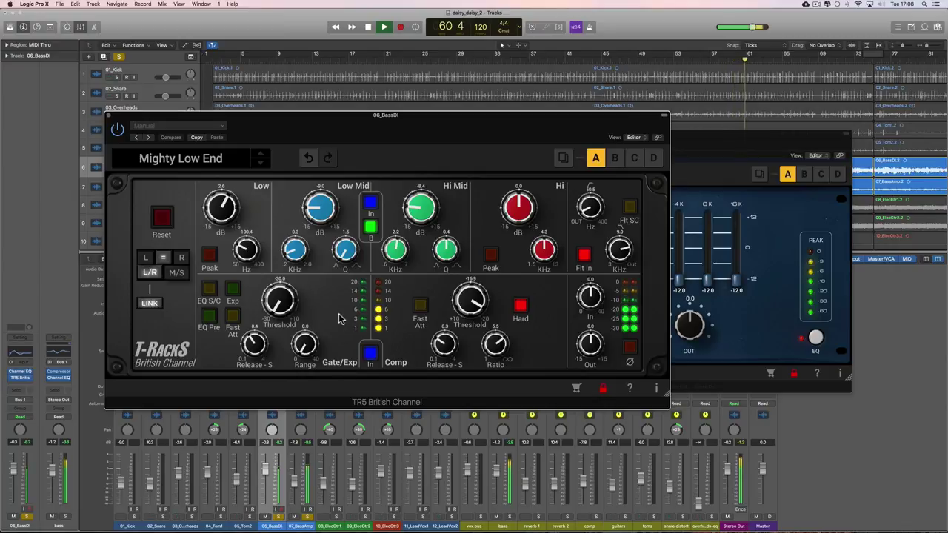
key(space)
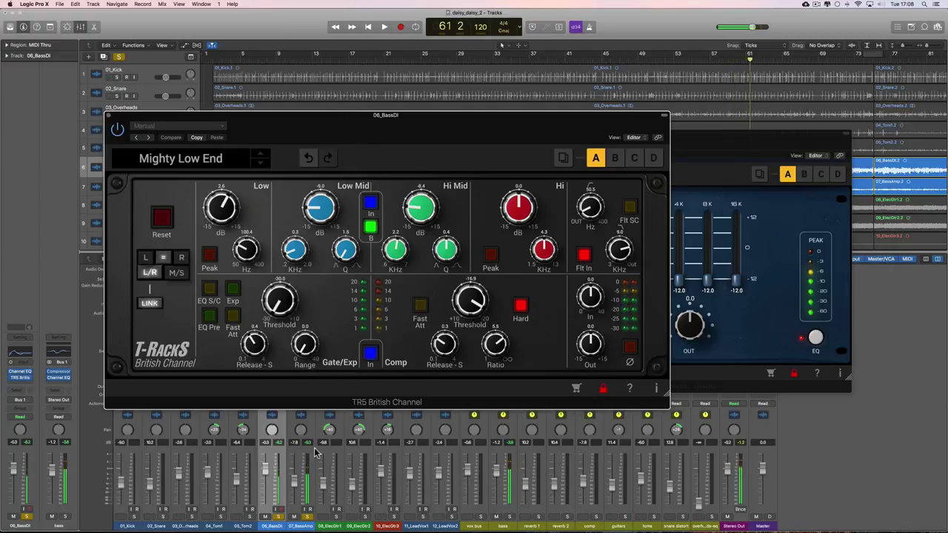
- Compare 07_BassAmp alone, 06_BassDI alone and both tracks together by switching their solos during brief playbacks
click(291, 519)
click(313, 499)
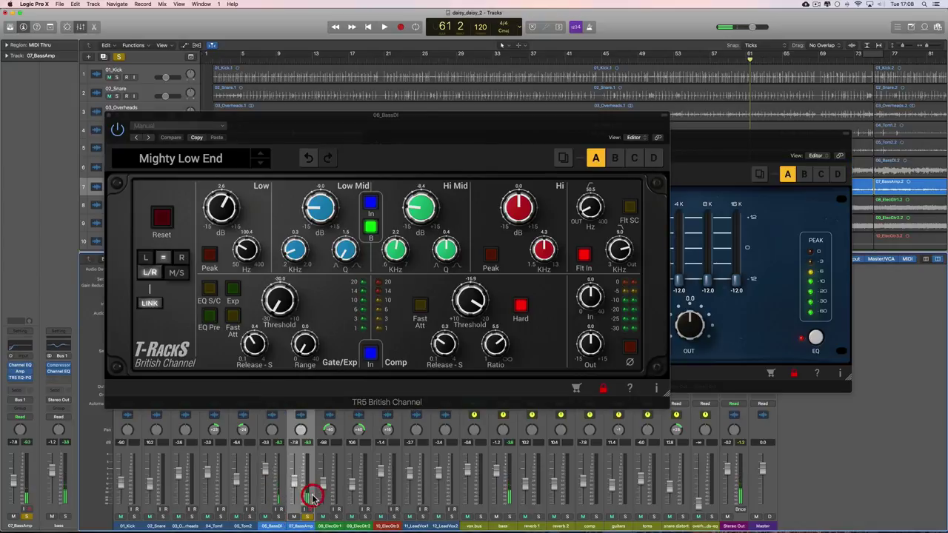
key(space)
key(space)
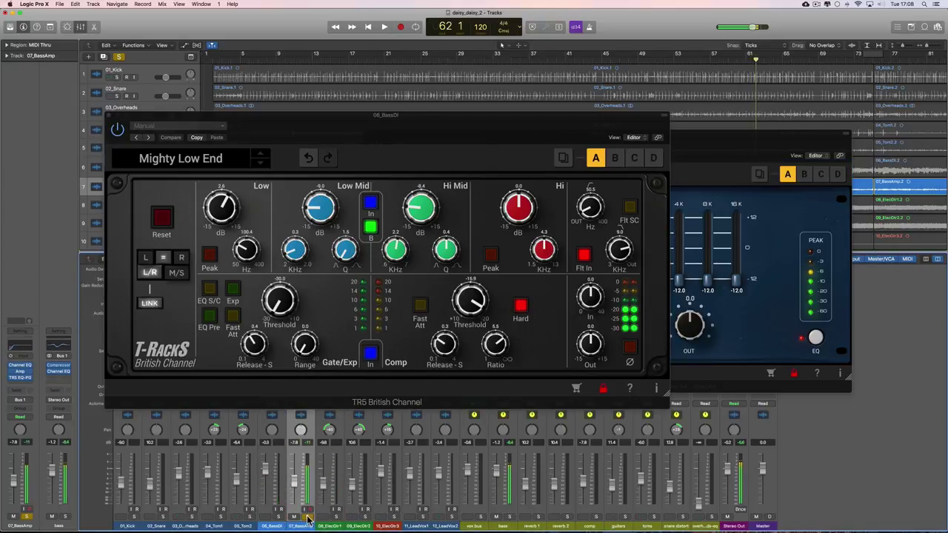
click(277, 521)
key(space)
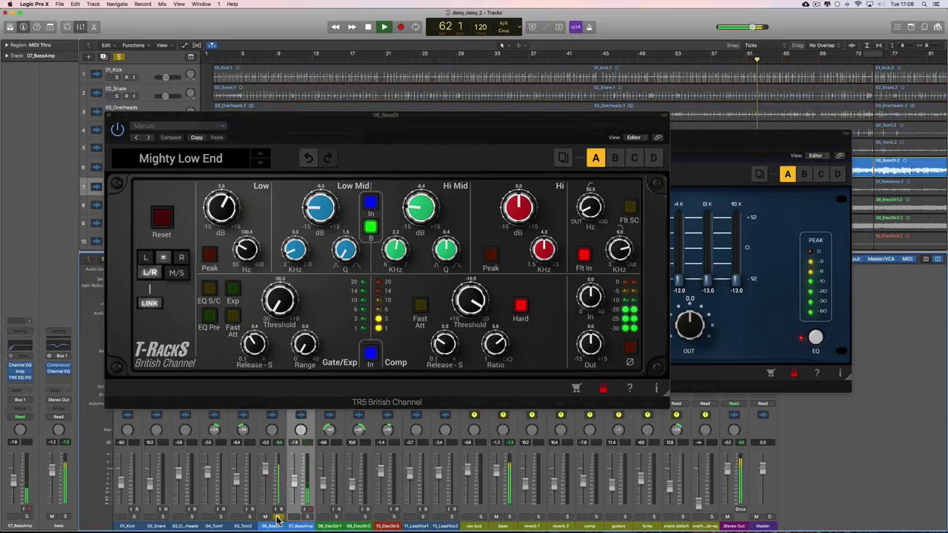
key(space)
click(304, 519)
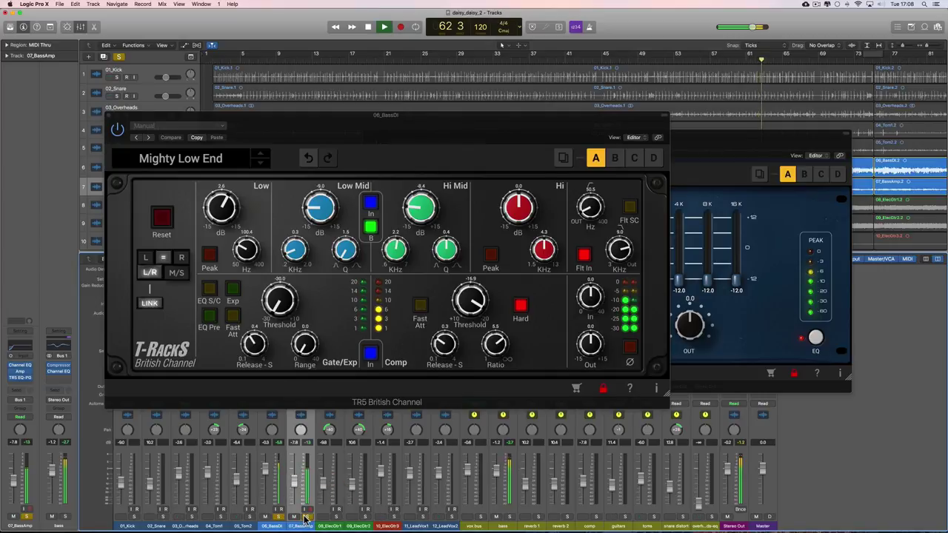
key(space)
- Close the British Channel window of 06_BassDI and the EQ-PG window of 07_BassAmp
click(111, 122)
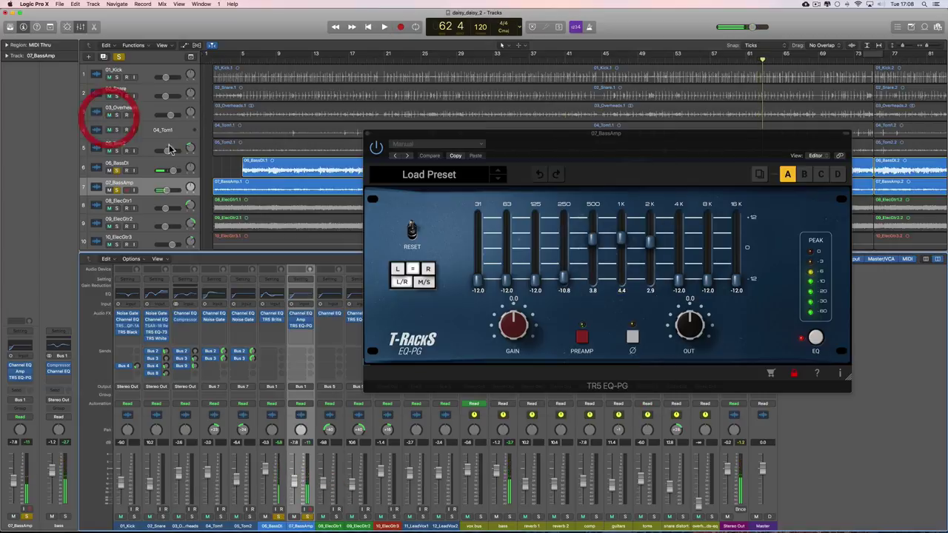
click(370, 134)
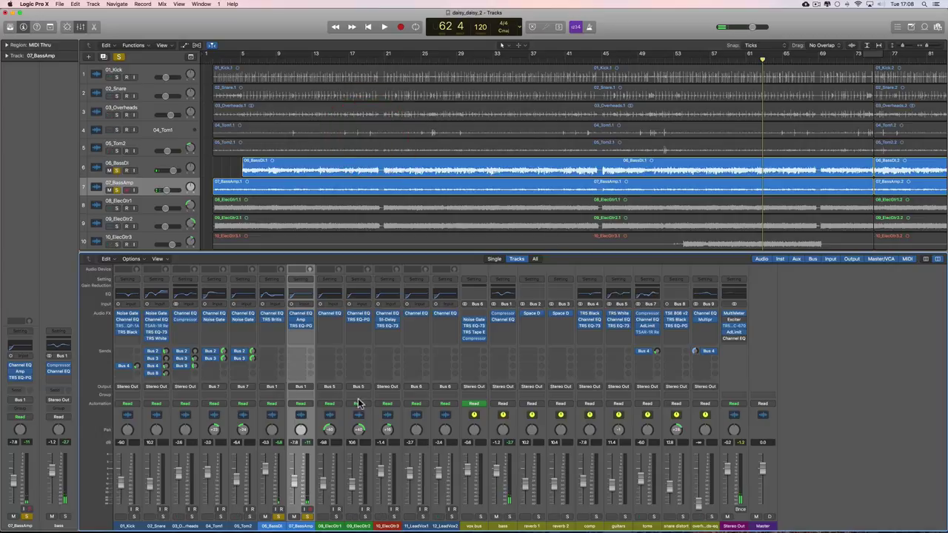
- Compare the fader levels of the 06_BassDI and 07_BassAmp channel strips by selecting them alternately
click(282, 450)
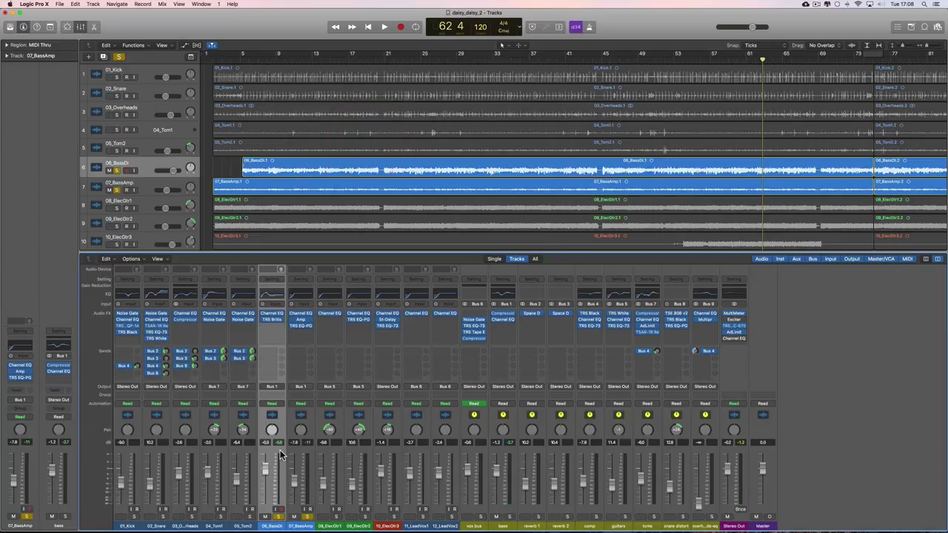
click(296, 454)
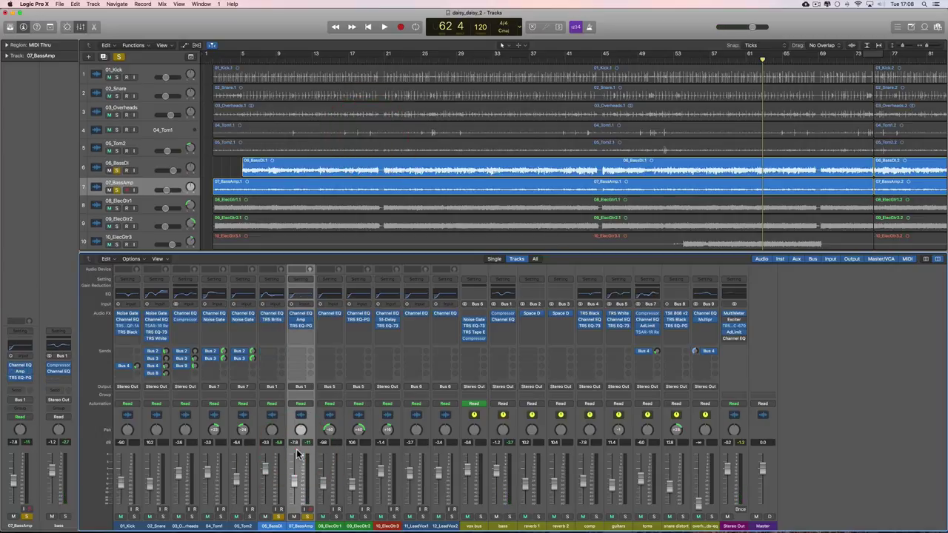
click(271, 452)
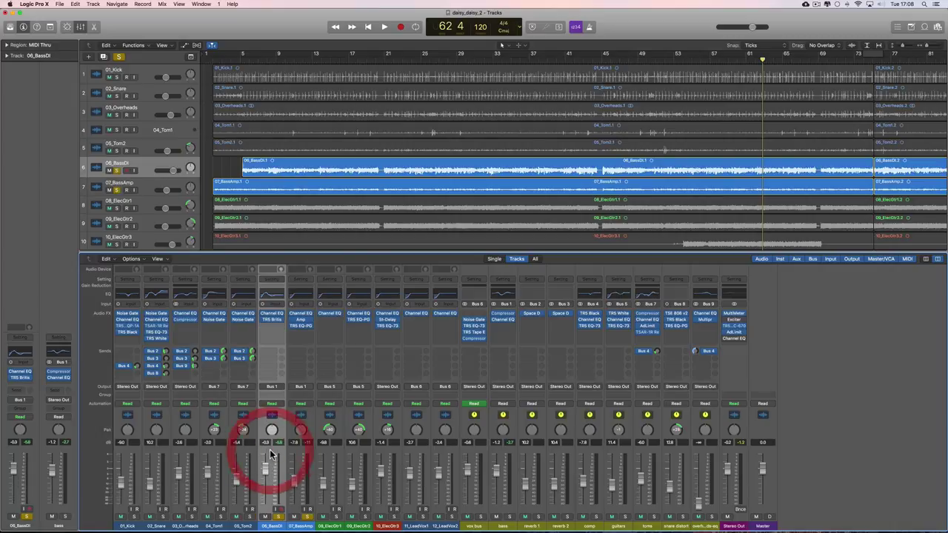
click(293, 453)
click(296, 452)
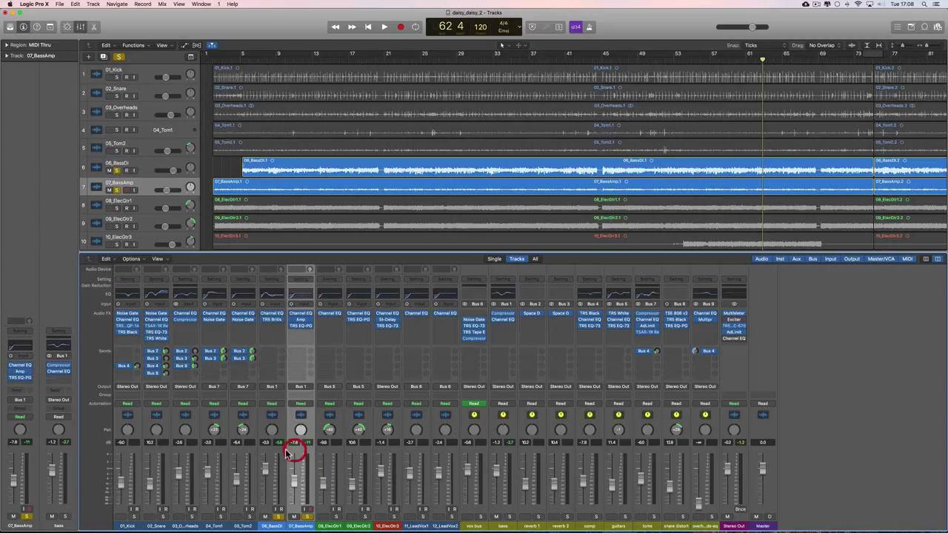
click(285, 453)
click(295, 452)
click(287, 453)
click(294, 452)
click(278, 453)
click(293, 453)
click(281, 453)
click(295, 451)
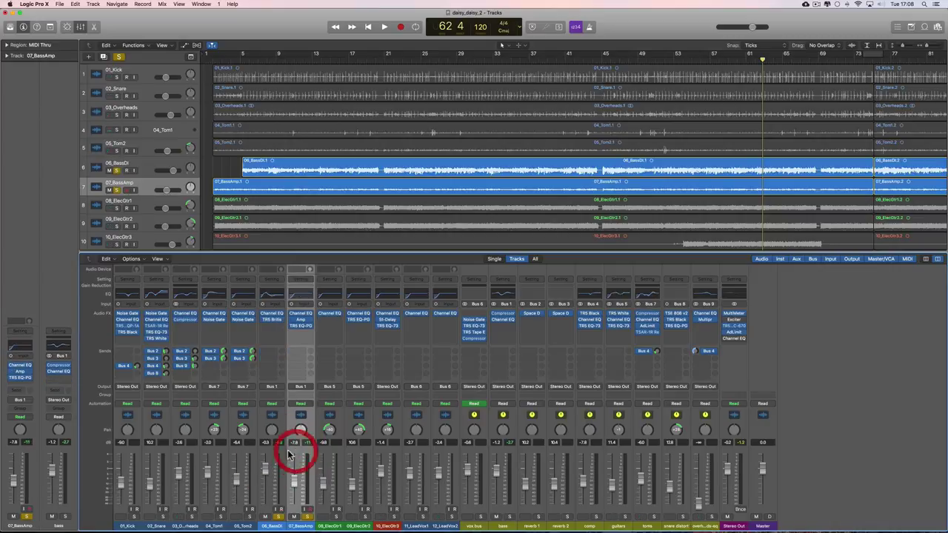
click(278, 453)
click(295, 452)
click(281, 453)
click(295, 452)
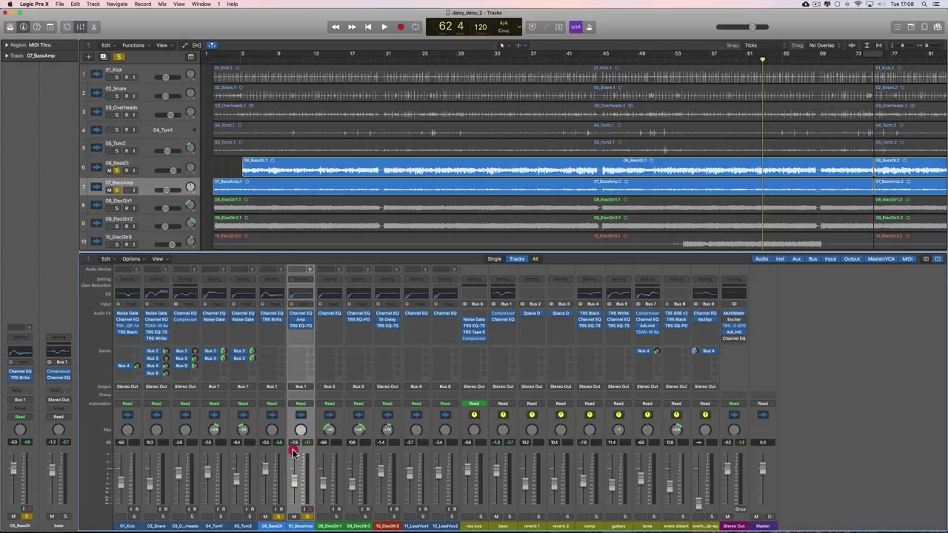
click(280, 453)
click(295, 452)
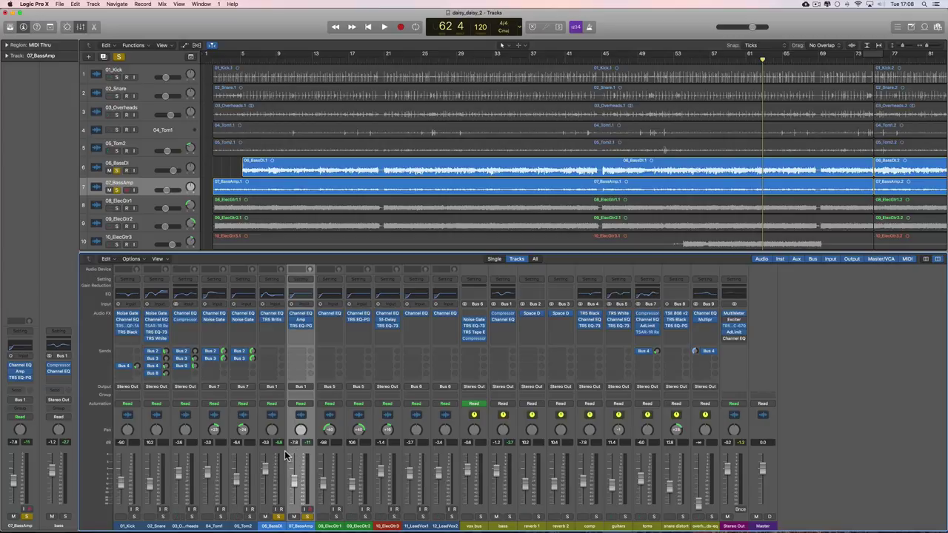
click(284, 450)
click(295, 452)
click(278, 452)
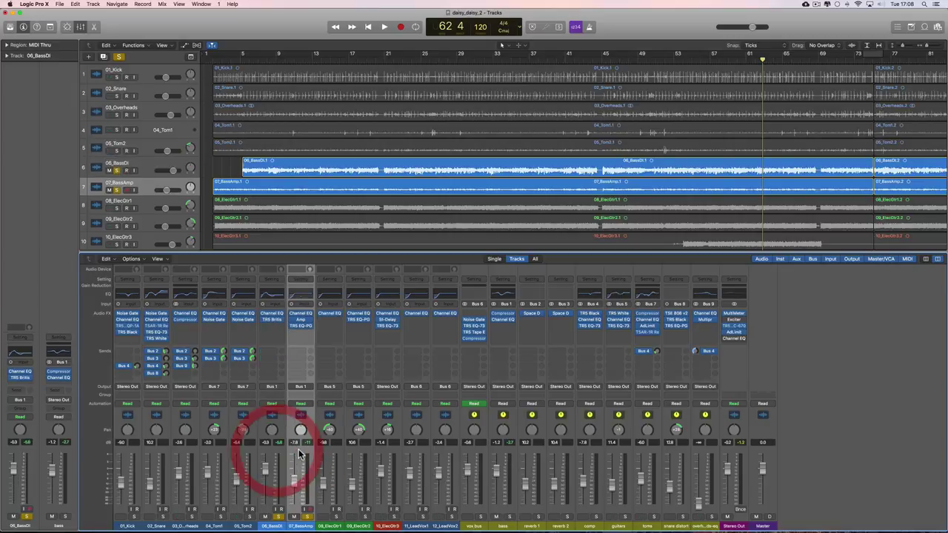
click(299, 448)
- Listen briefly to both bass tracks together and turn off solo on 06_BassDI and 07_BassAmp
key(space)
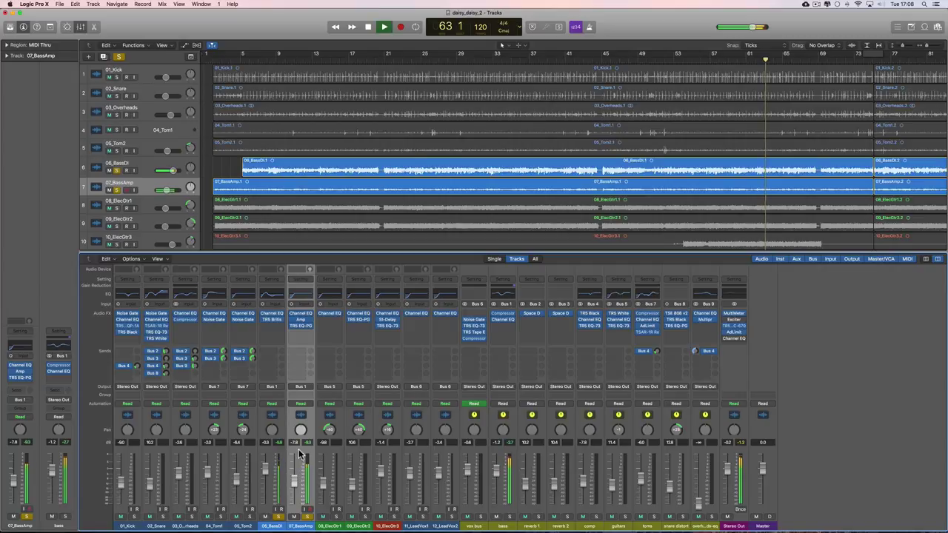
key(space)
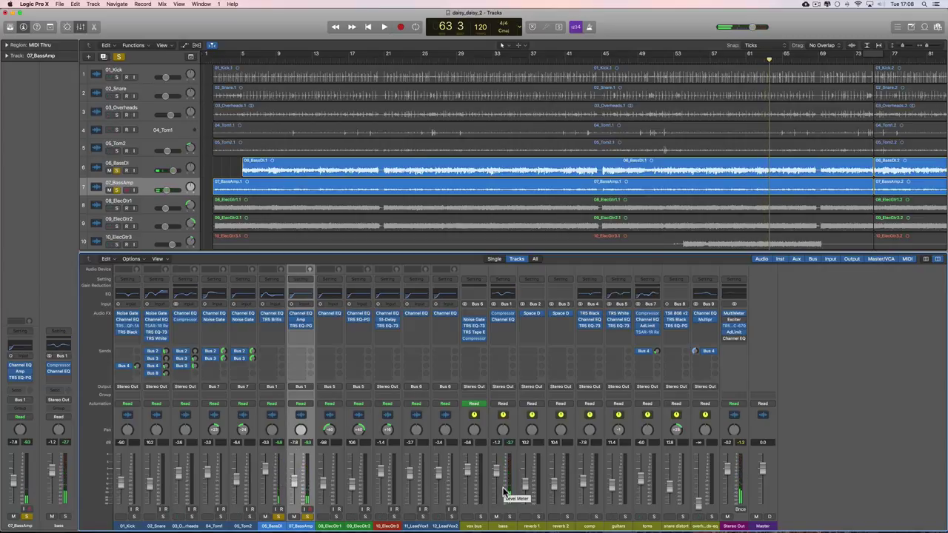
click(279, 517)
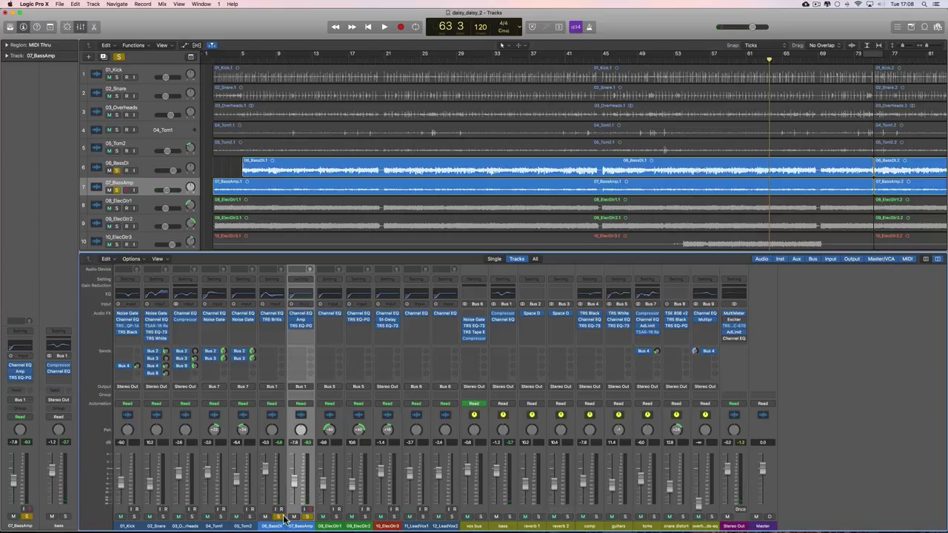
click(301, 521)
click(305, 517)
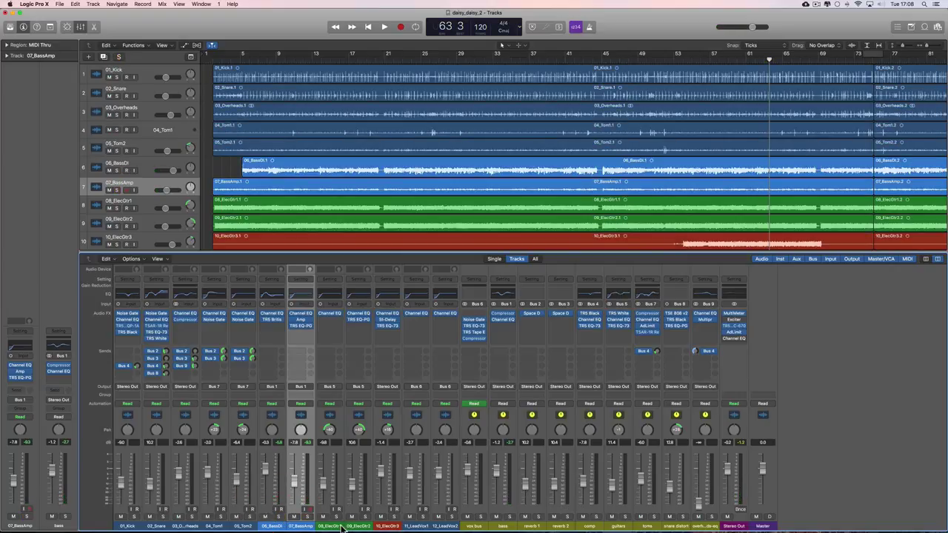
- Solo the 09_ElecGtr2 track and open its TR5 EQ-PG plug-in, placing the window over the track area
click(339, 526)
shift+click(359, 526)
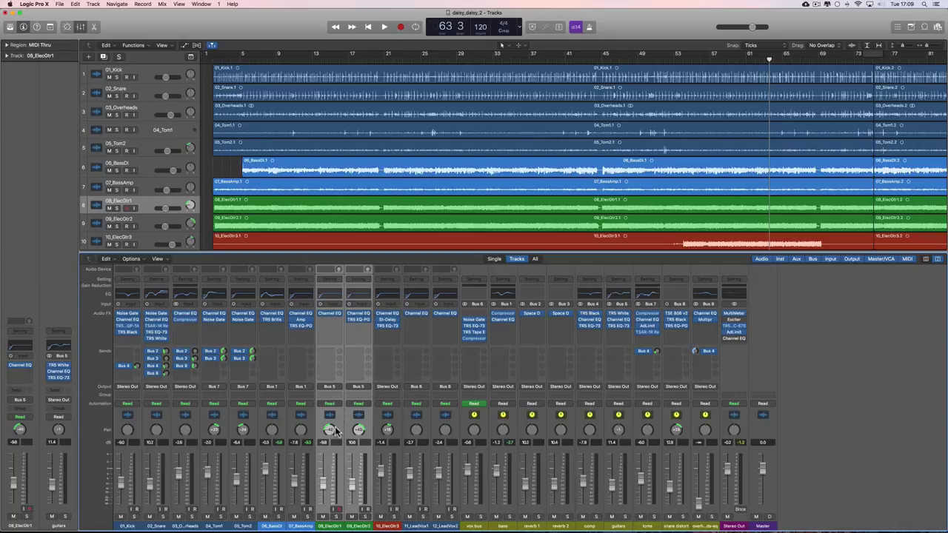
click(372, 504)
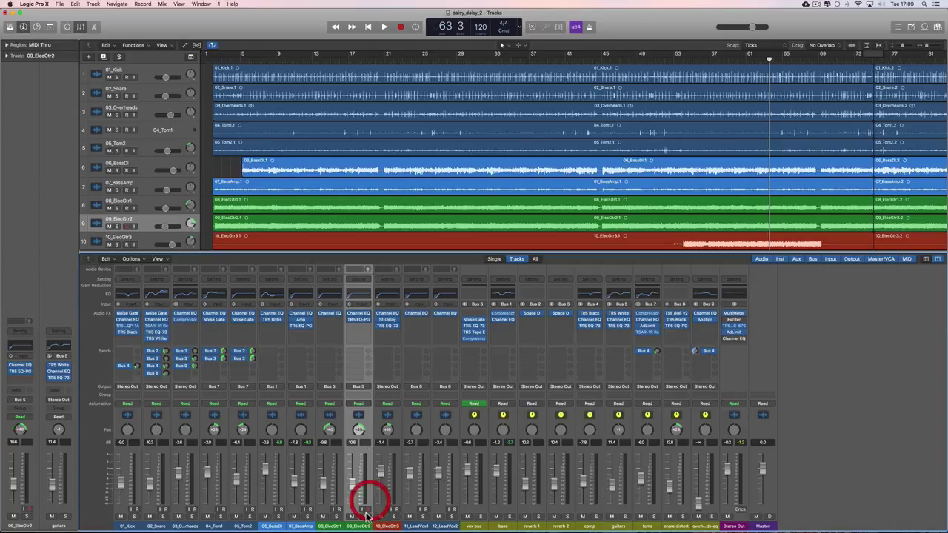
click(365, 516)
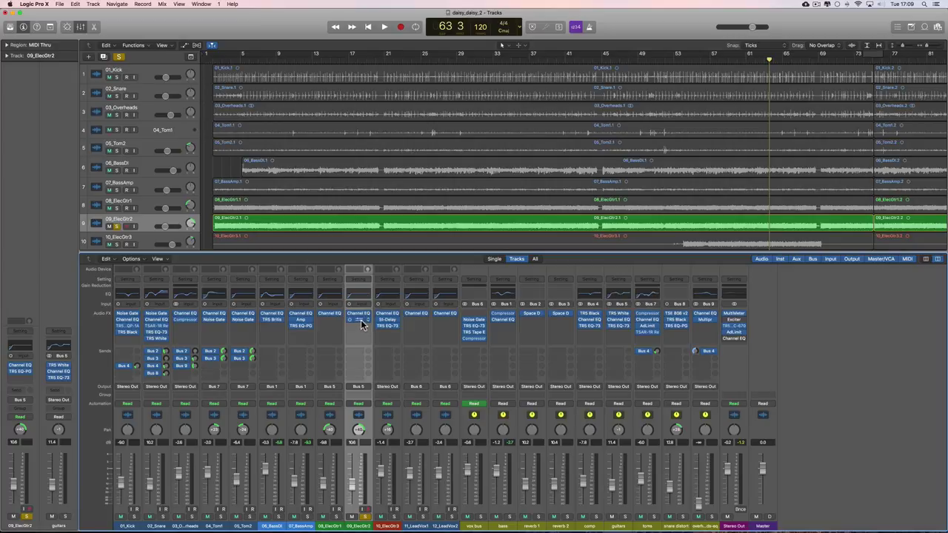
click(360, 323)
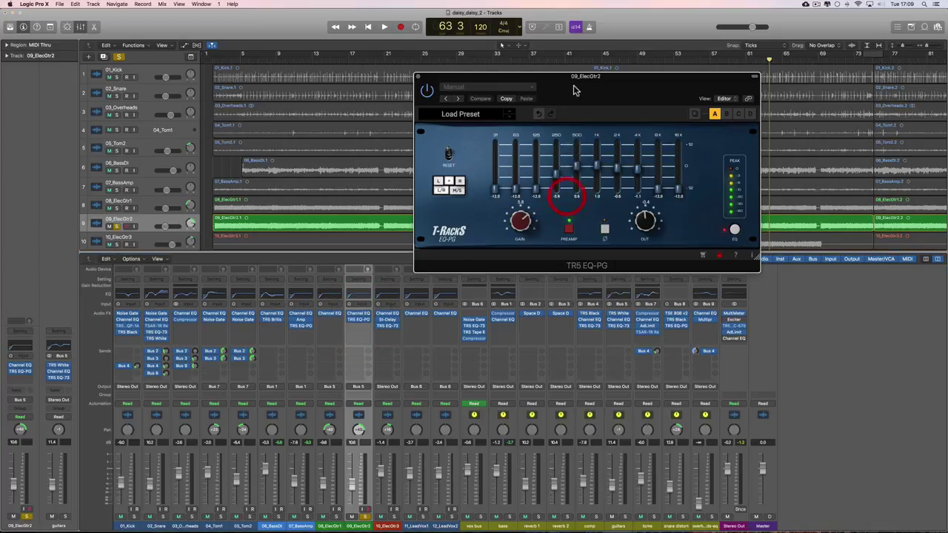
drag(576, 90, 368, 118)
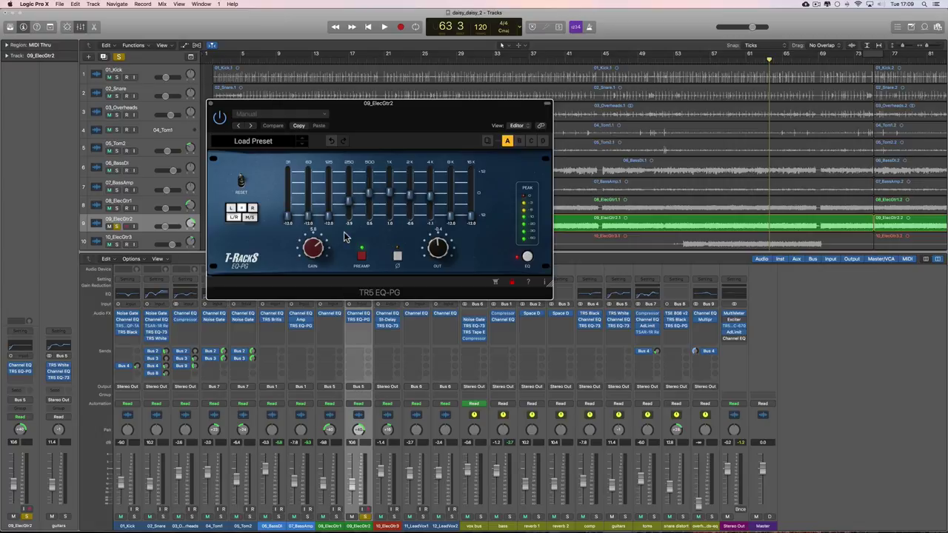
- Listen to short passages of the soloed 09_ElecGtr2 with its TR5 EQ-PG settings in view
key(space)
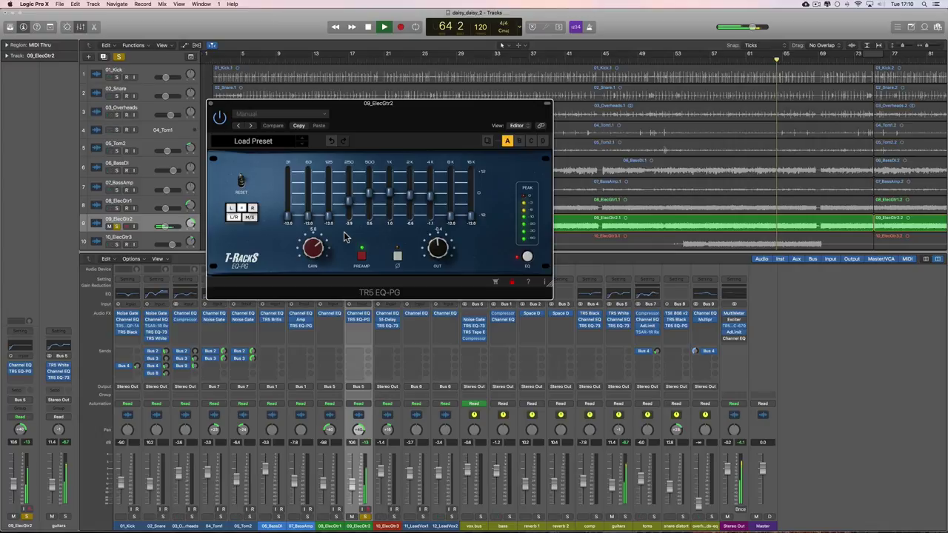
key(space)
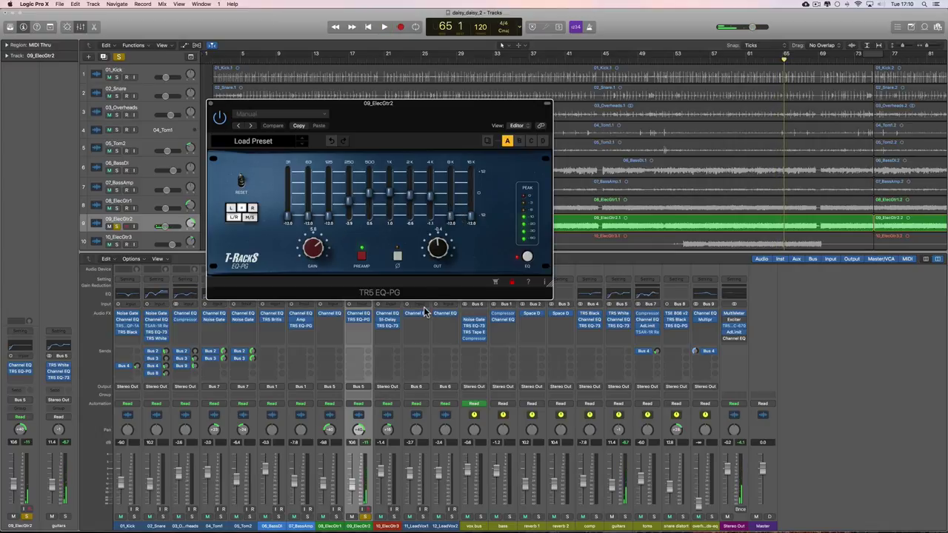
key(space)
key(space)
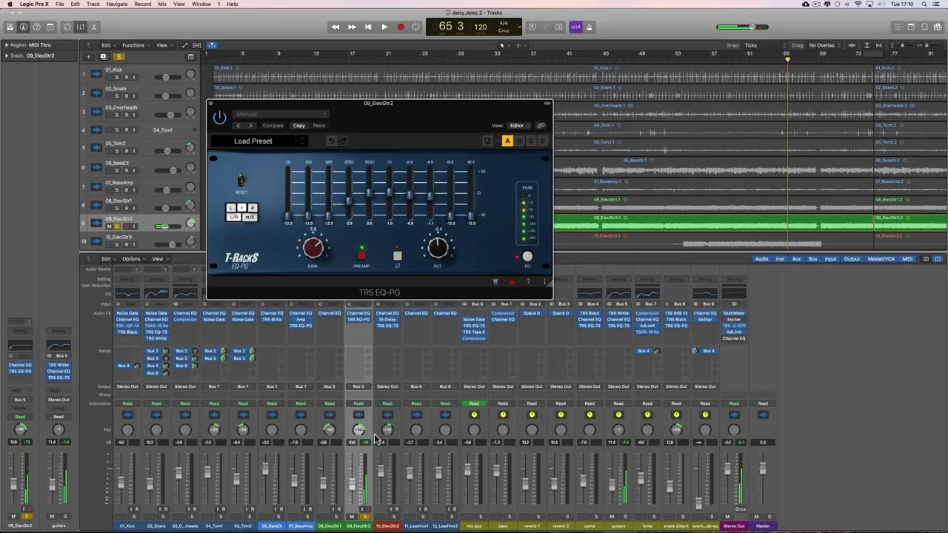
- Switch the solo from 09_ElecGtr2 to 08_ElecGtr1 and move the EQ-PG window clear of the guitar channel strips
click(365, 516)
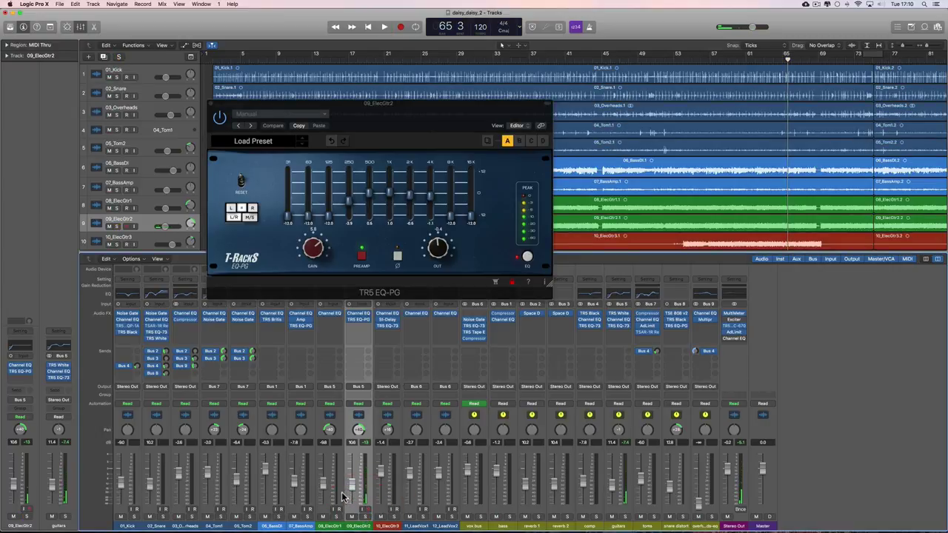
click(339, 489)
click(336, 517)
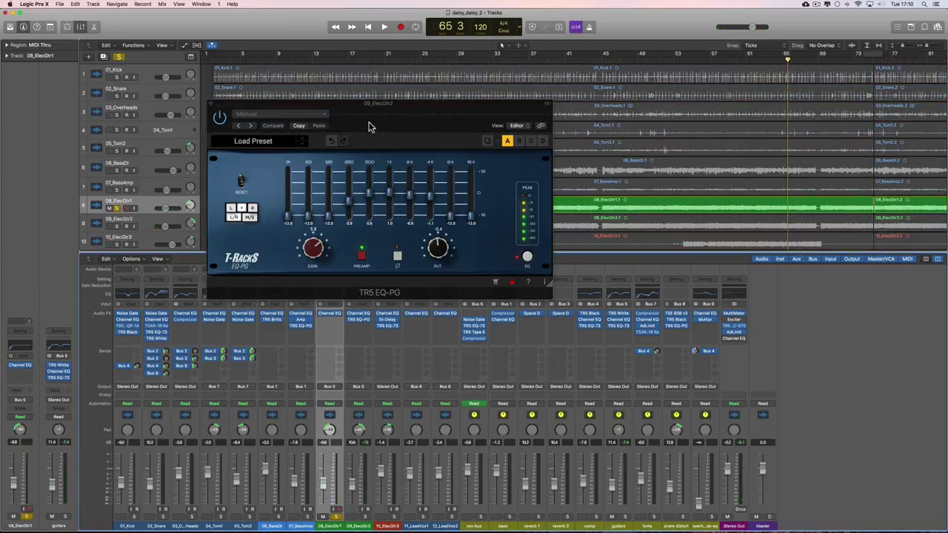
drag(371, 126, 549, 149)
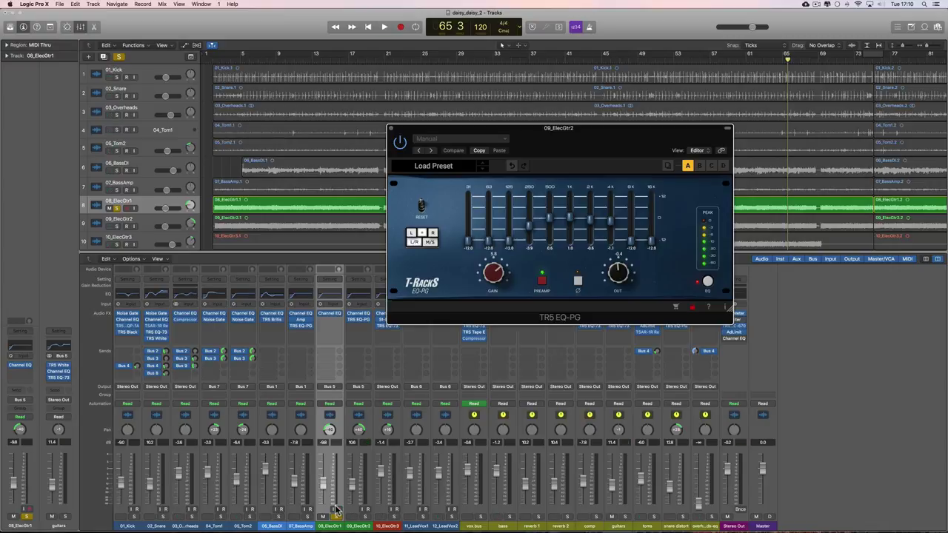
- Listen to short passages of the soloed 08_ElecGtr1 track
key(space)
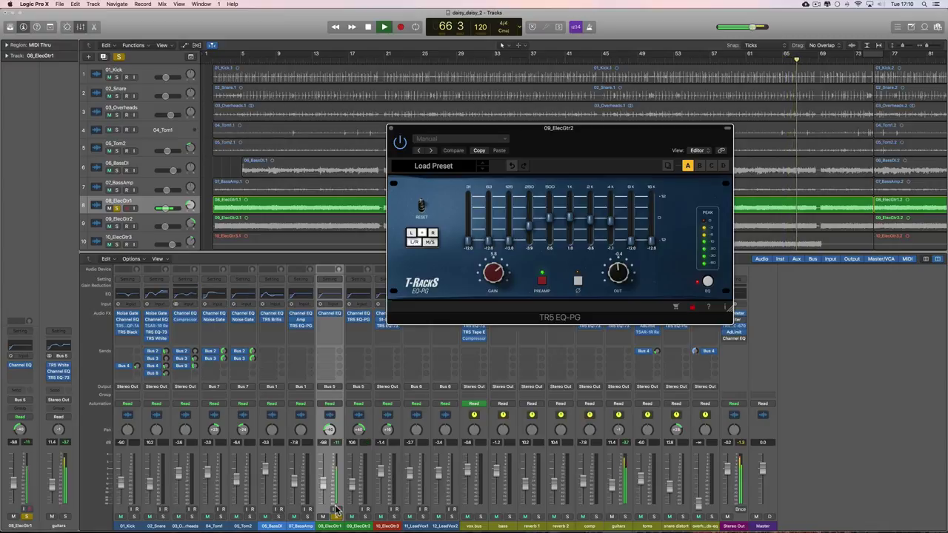
key(space)
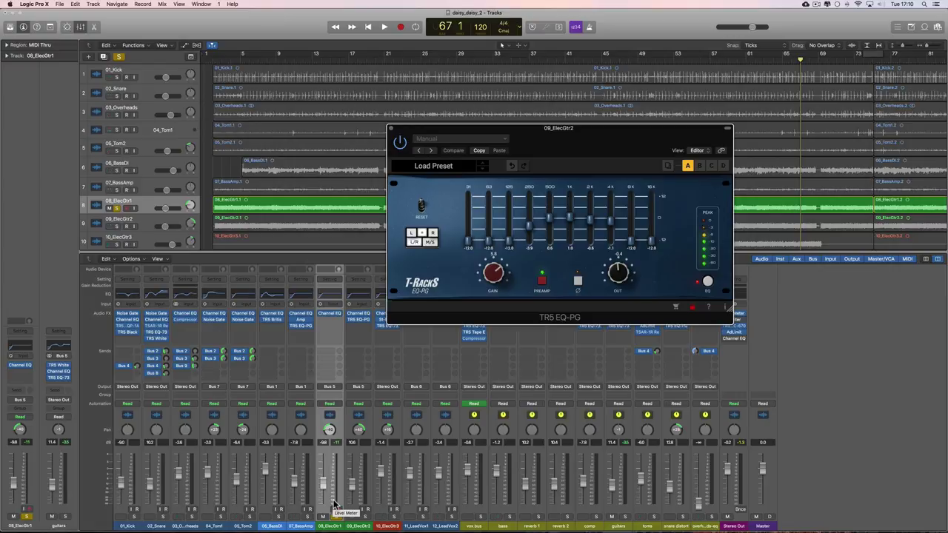
key(s)
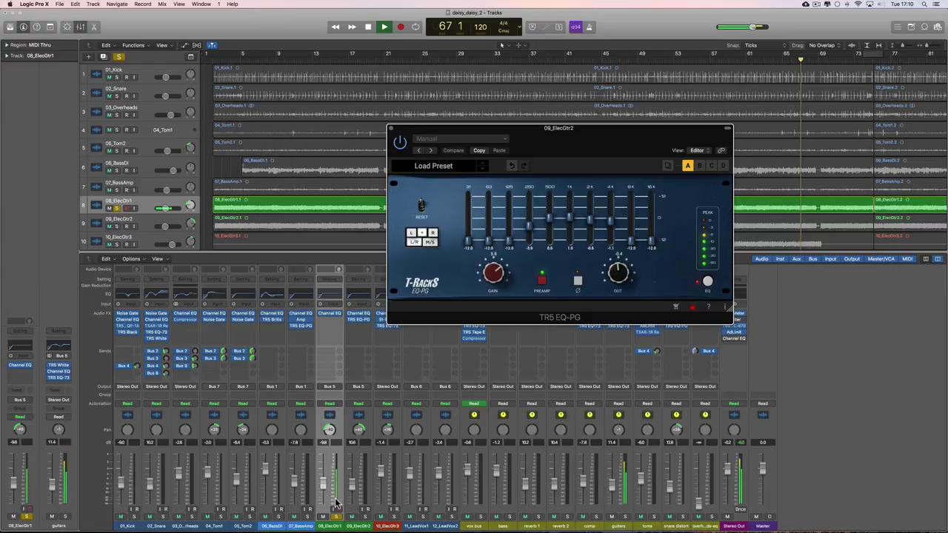
key(space)
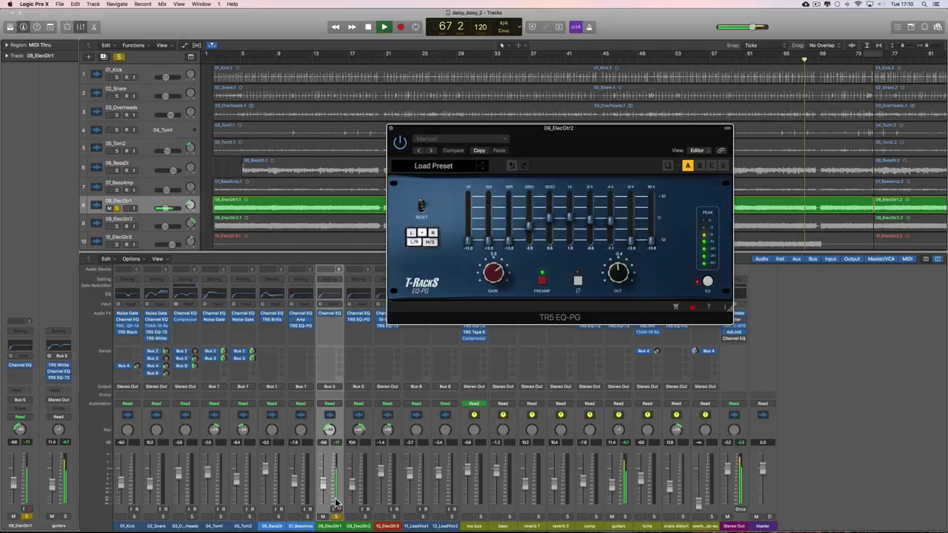
key(space)
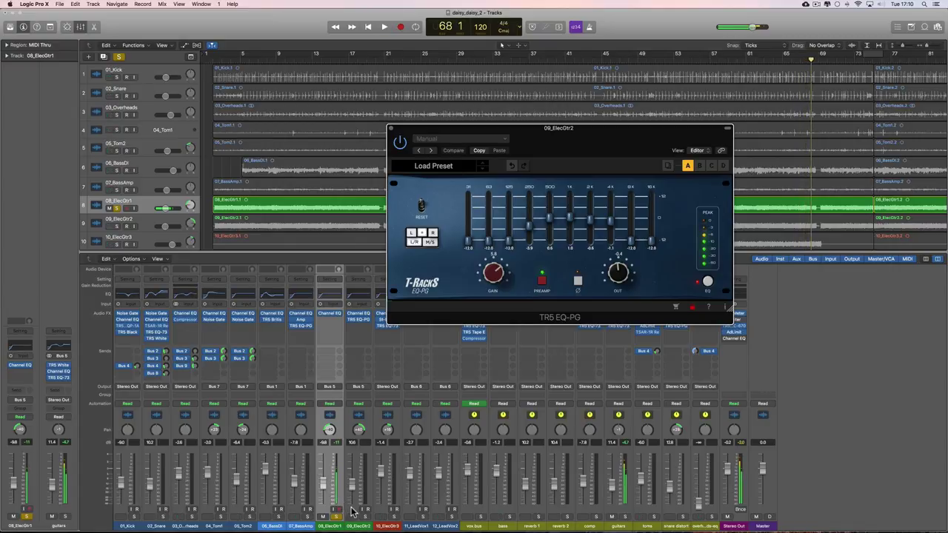
- Add 09_ElecGtr2 to the solo alongside 08_ElecGtr1 and play both guitars together
click(372, 500)
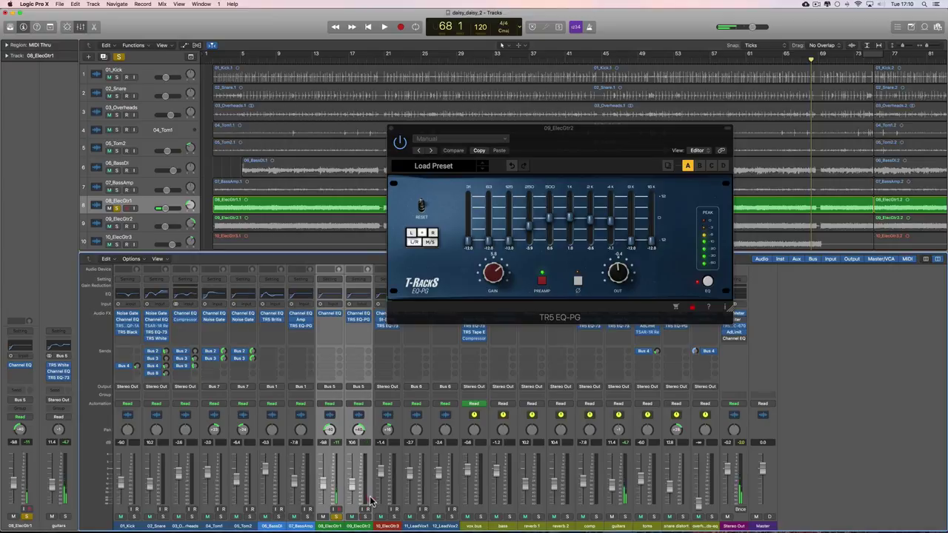
click(364, 516)
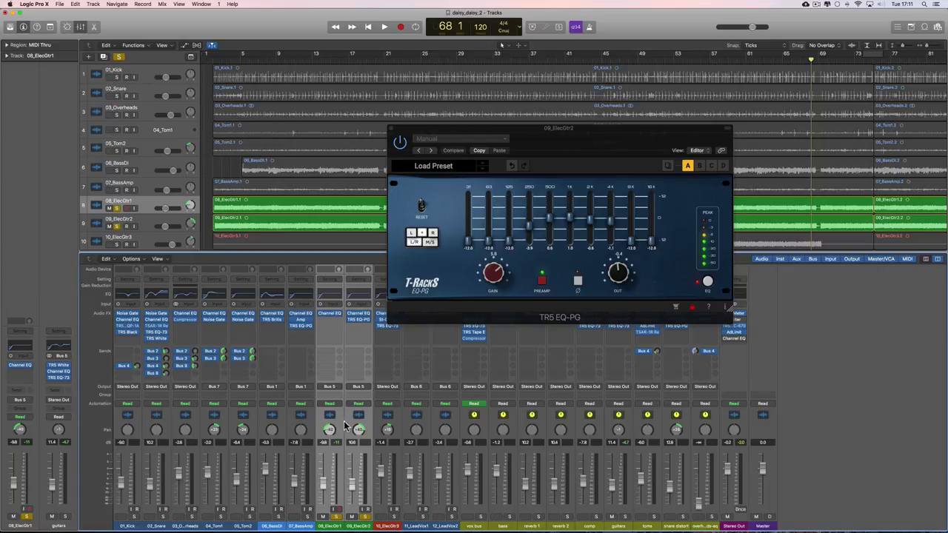
key(space)
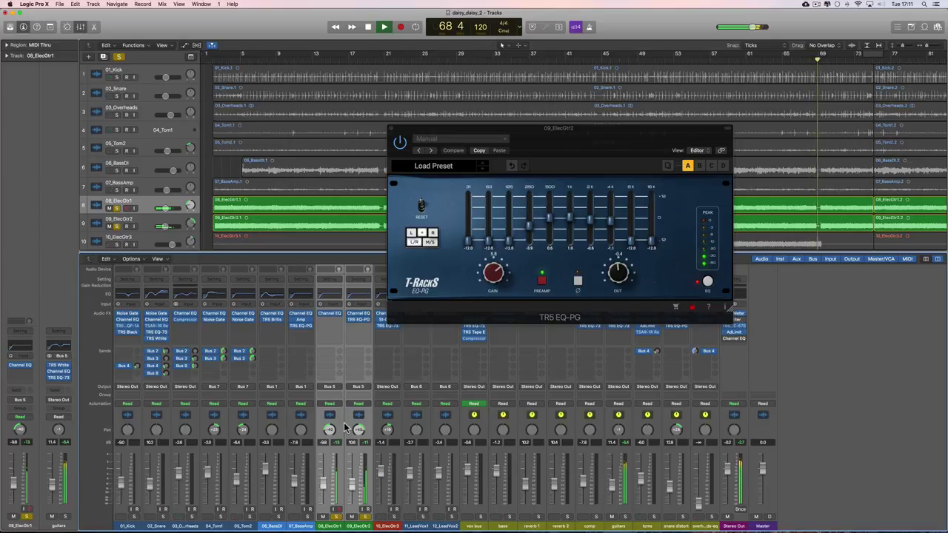
- Select both guitar channel strips again and listen to another short passage of the panned pair
click(335, 426)
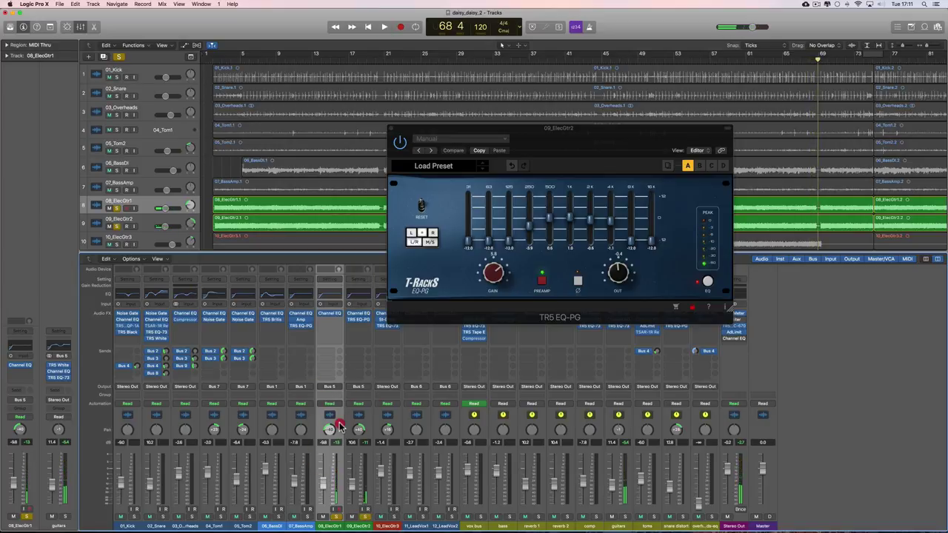
click(345, 427)
click(348, 427)
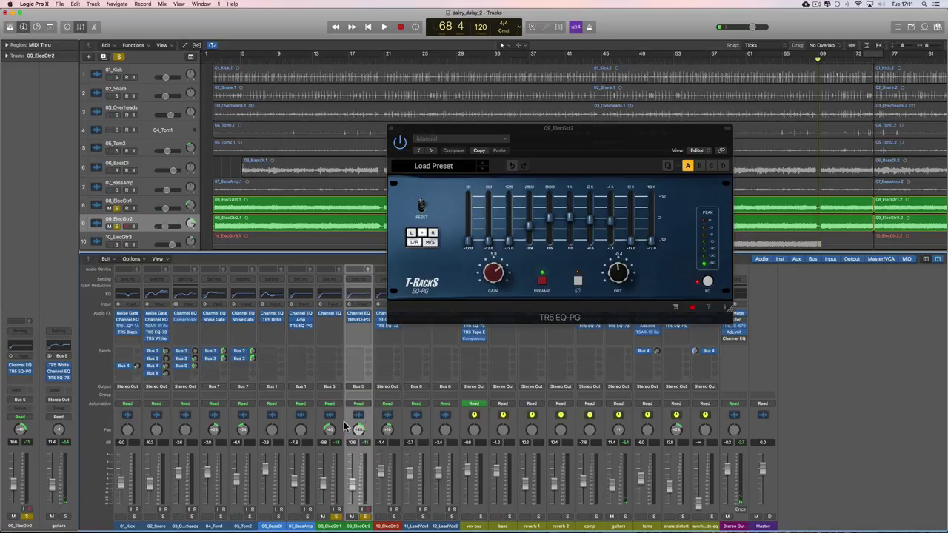
shift+click(342, 428)
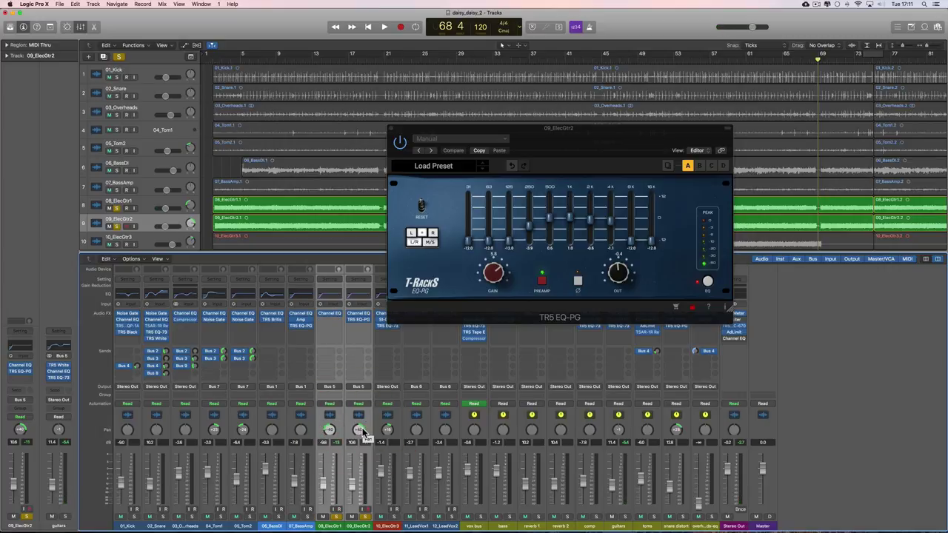
key(space)
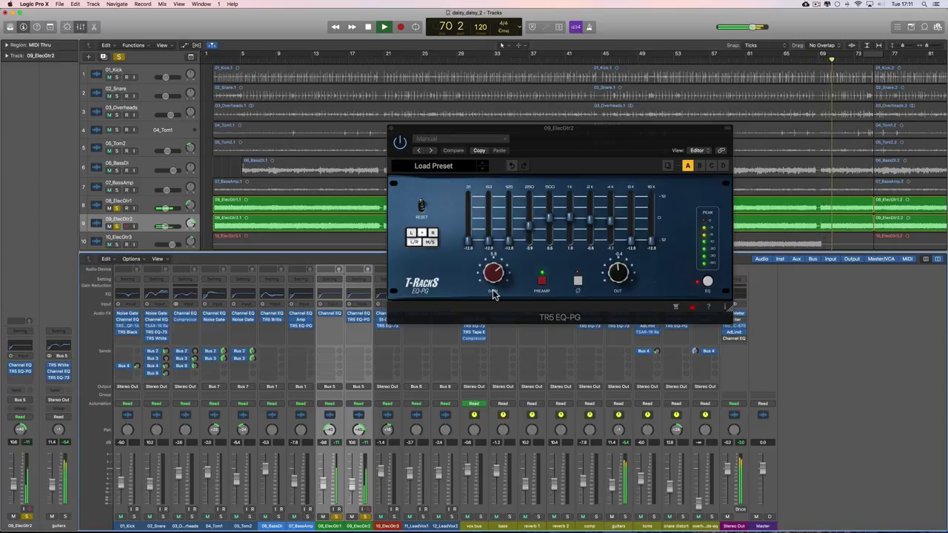
key(space)
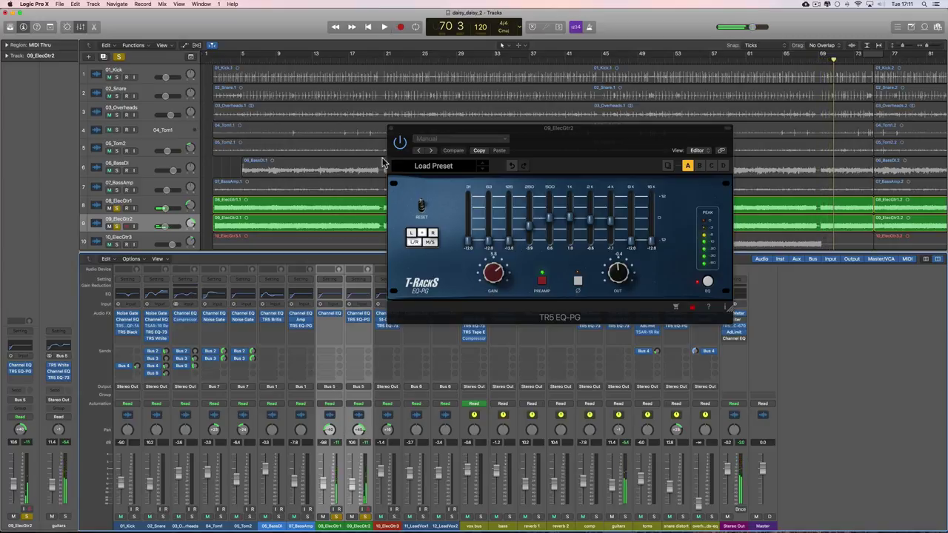
- Close the EQ-PG window and turn off solo on 08_ElecGtr1 and 09_ElecGtr2
click(393, 129)
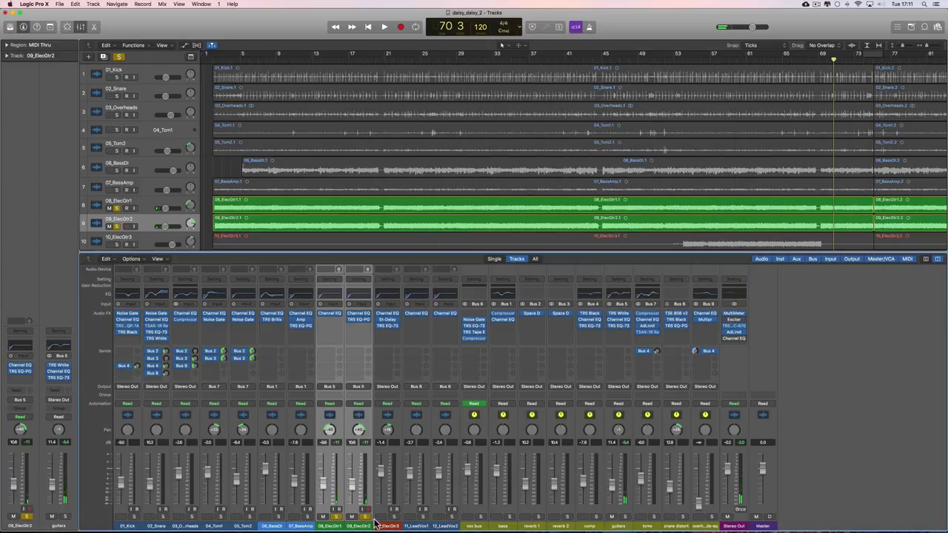
click(337, 517)
click(337, 517)
click(337, 517)
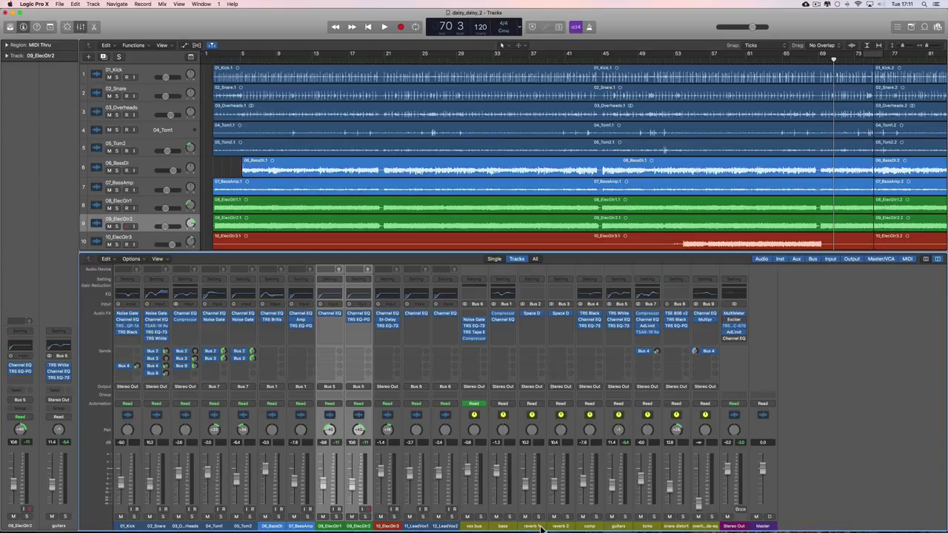
- Solo the bass bus, listen to a short passage of it, and turn its solo off
click(505, 527)
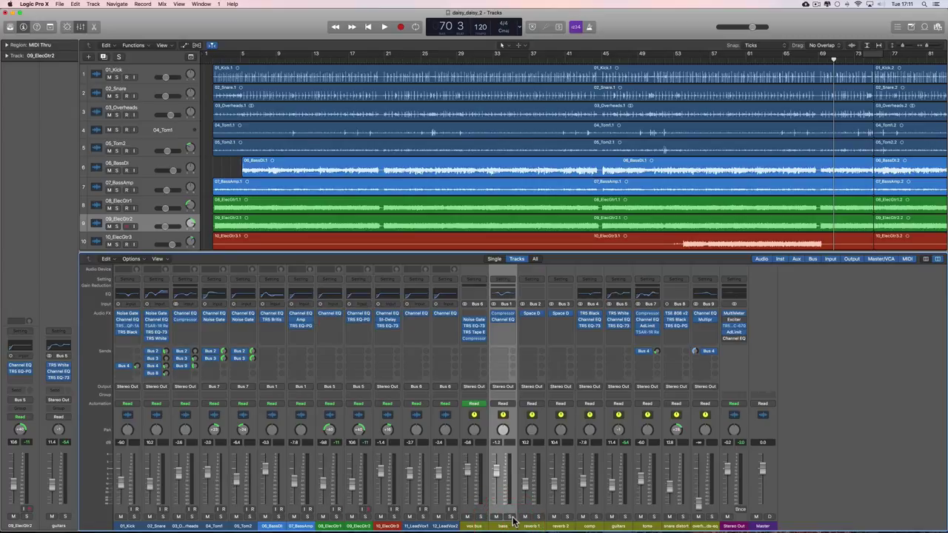
click(511, 517)
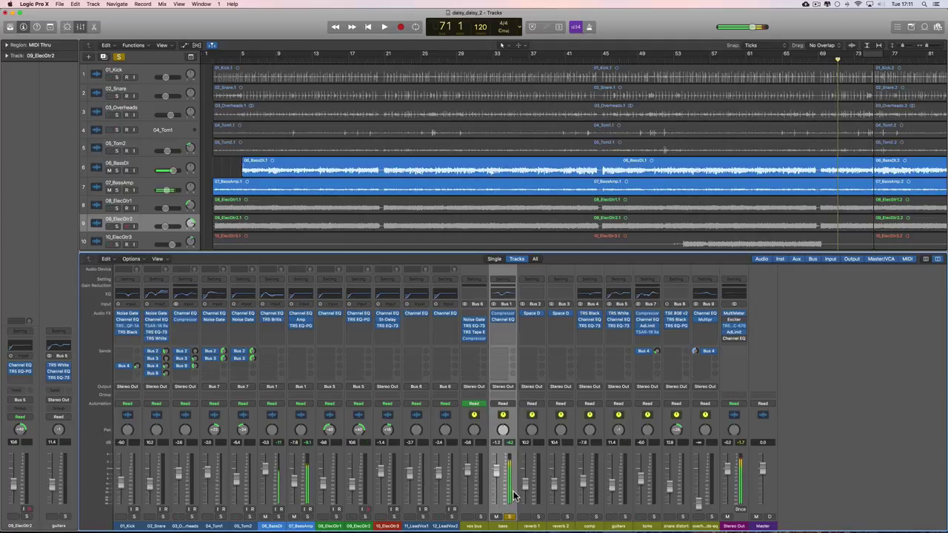
click(510, 517)
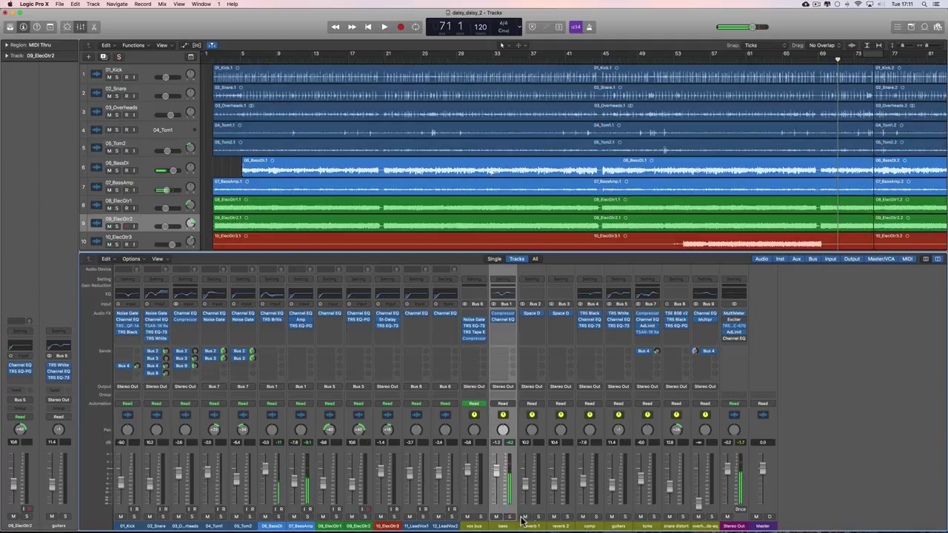
- Solo the guitars bus and listen briefly to the combined guitars
click(617, 527)
click(624, 516)
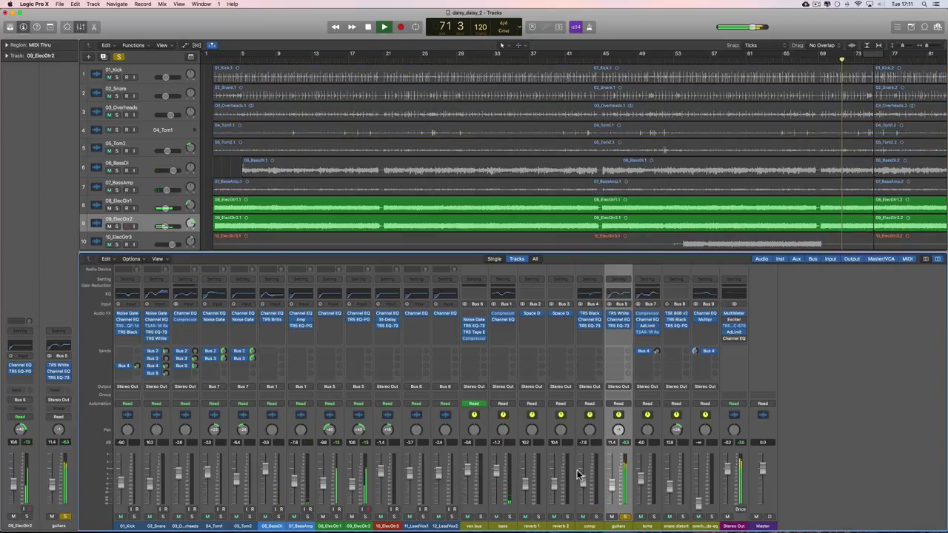
key(space)
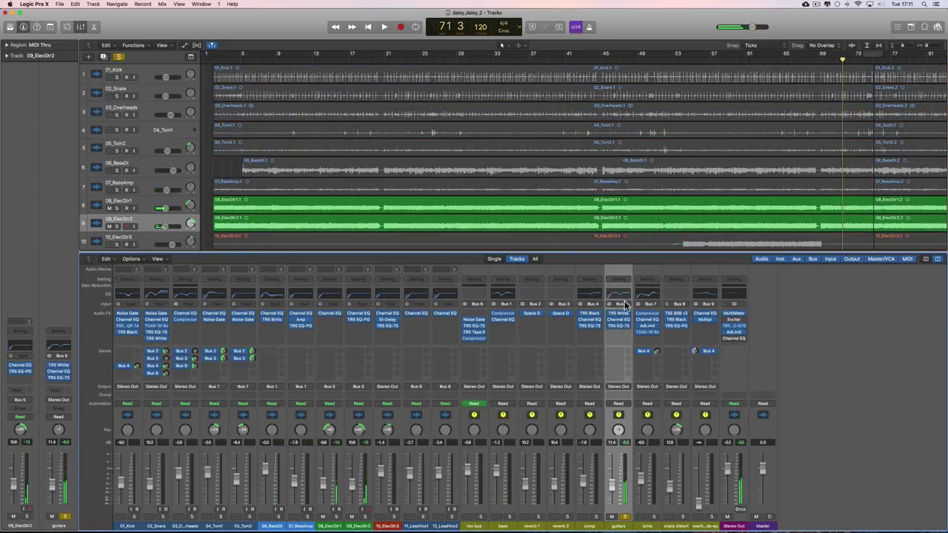
- Open the guitars bus Channel EQ and listen to a passage with its curve in view
click(622, 296)
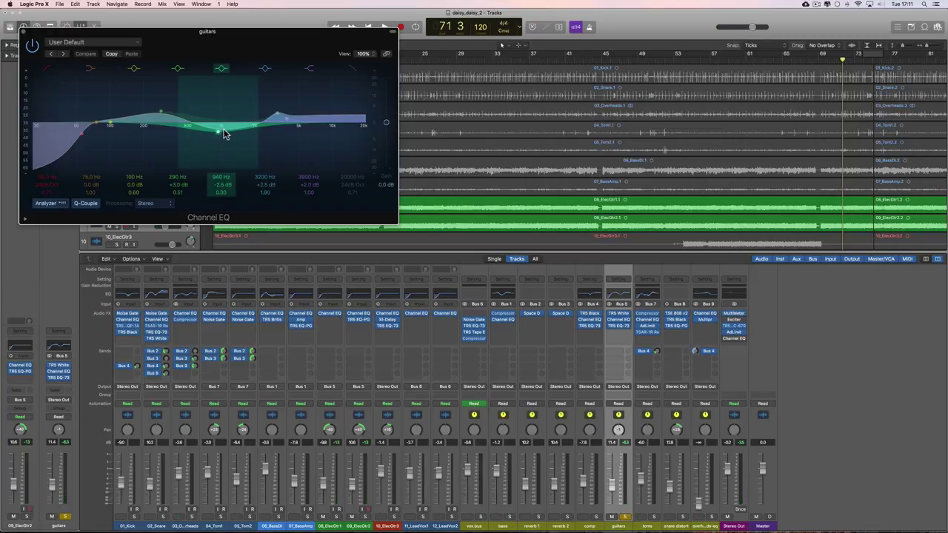
key(space)
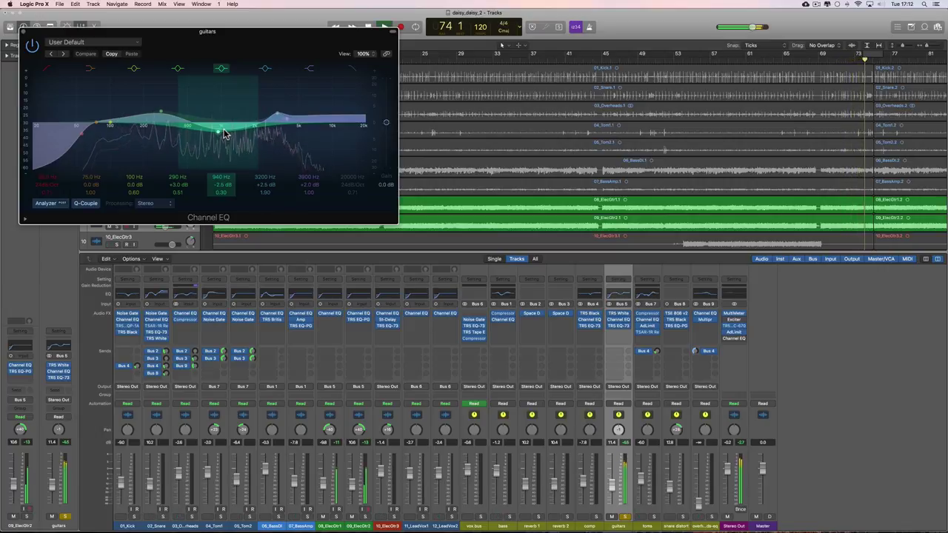
key(space)
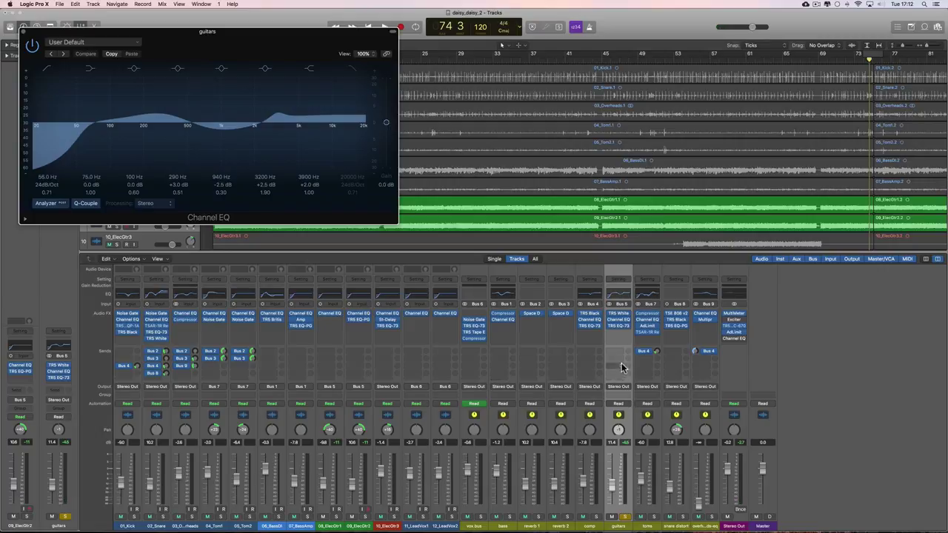
- Open the guitars bus TR5 White 2A compressor, dismiss the authorization prompt, and place its window beside the Channel EQ
click(621, 317)
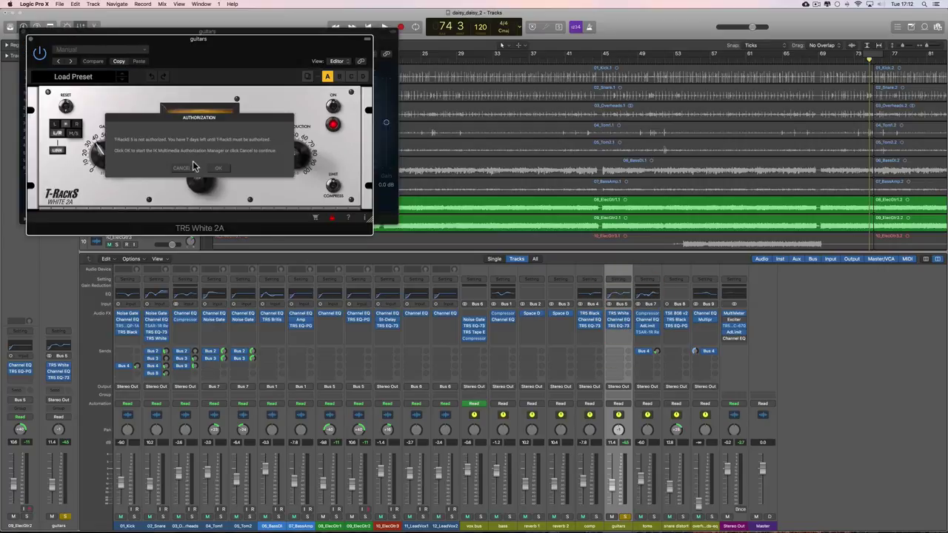
click(194, 165)
drag(234, 46, 327, 251)
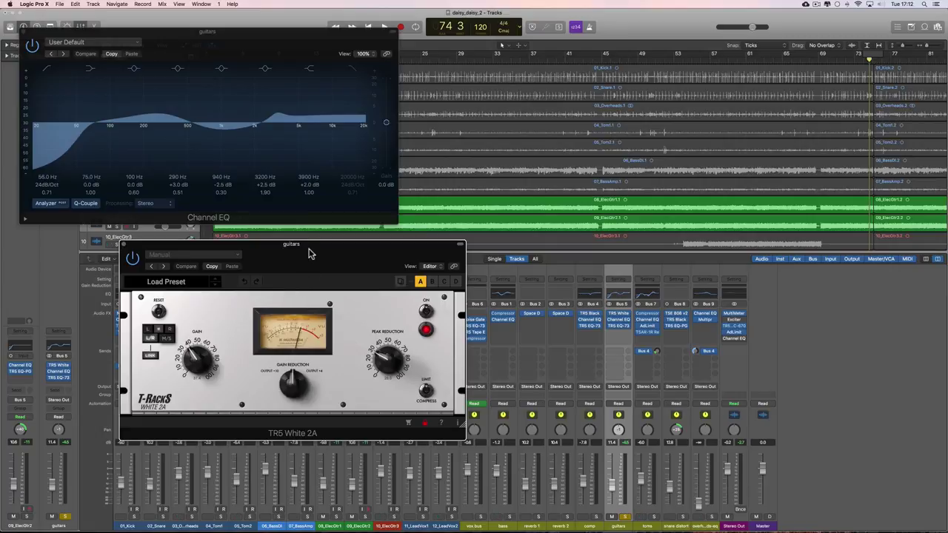
drag(310, 255, 304, 247)
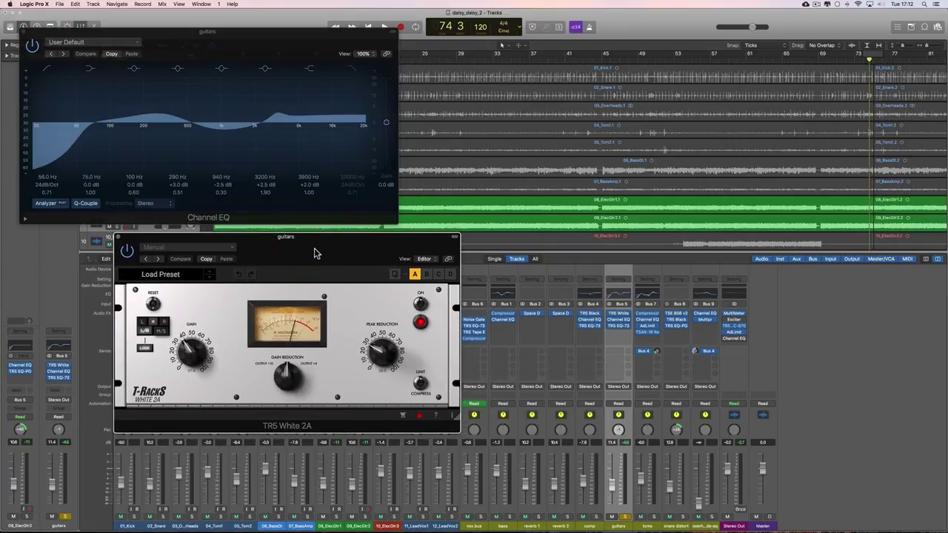
drag(317, 247, 321, 247)
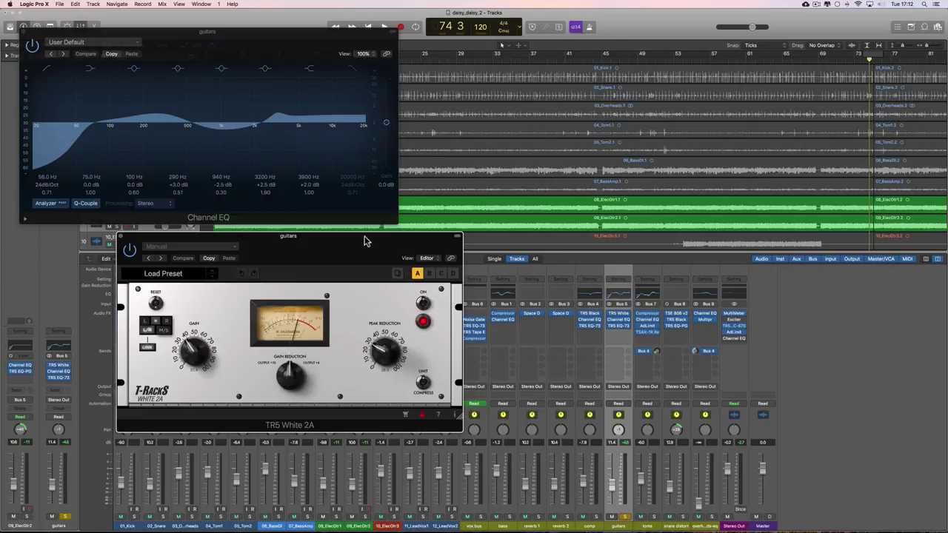
drag(364, 238, 701, 98)
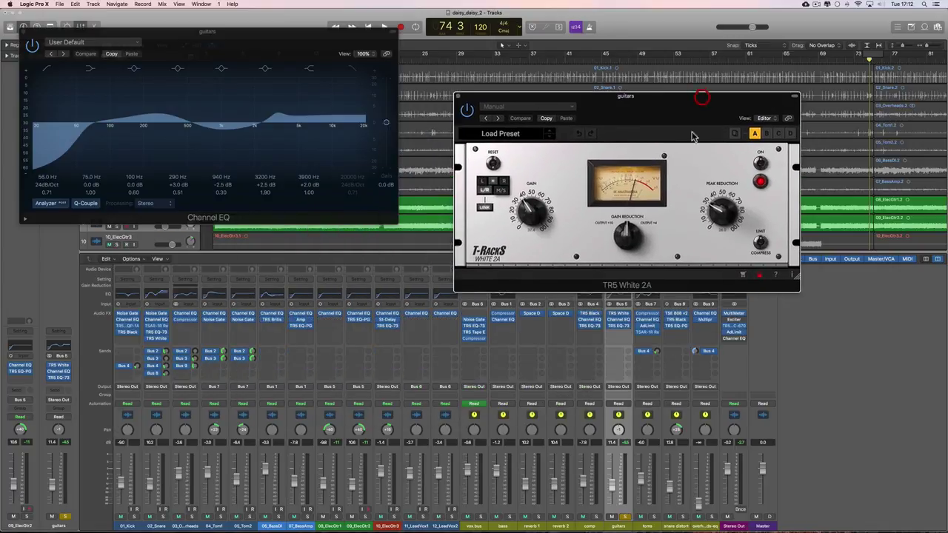
- Play the soloed guitars bus and switch the White 2A off and back on to compare its effect
click(624, 517)
key(space)
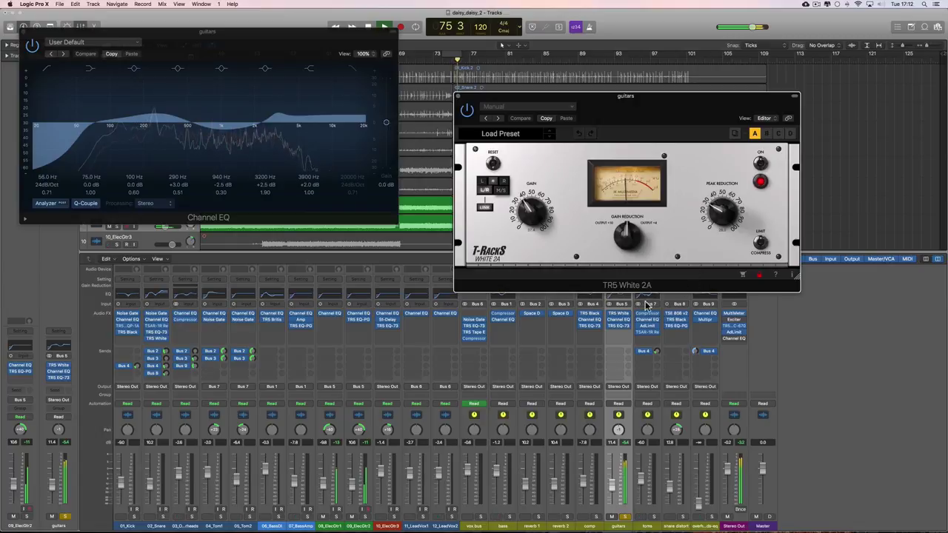
click(762, 165)
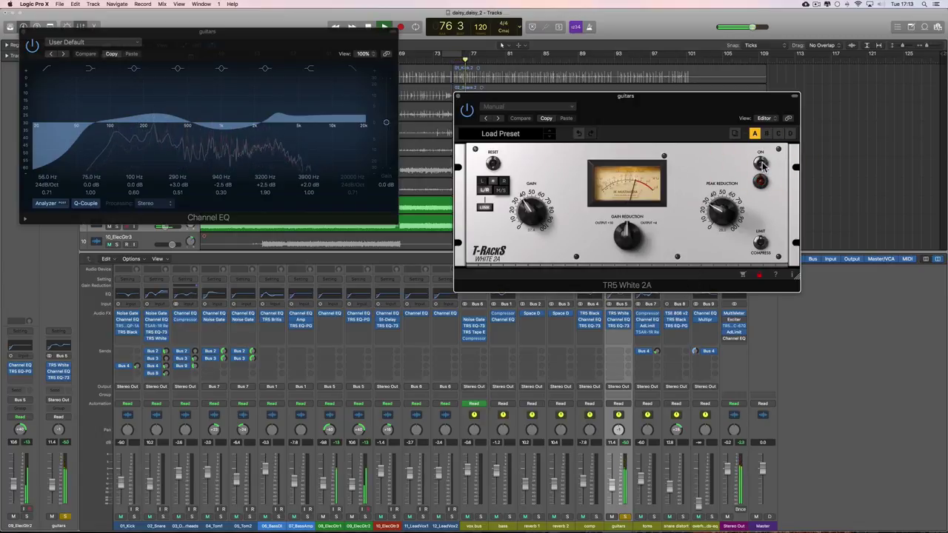
click(762, 165)
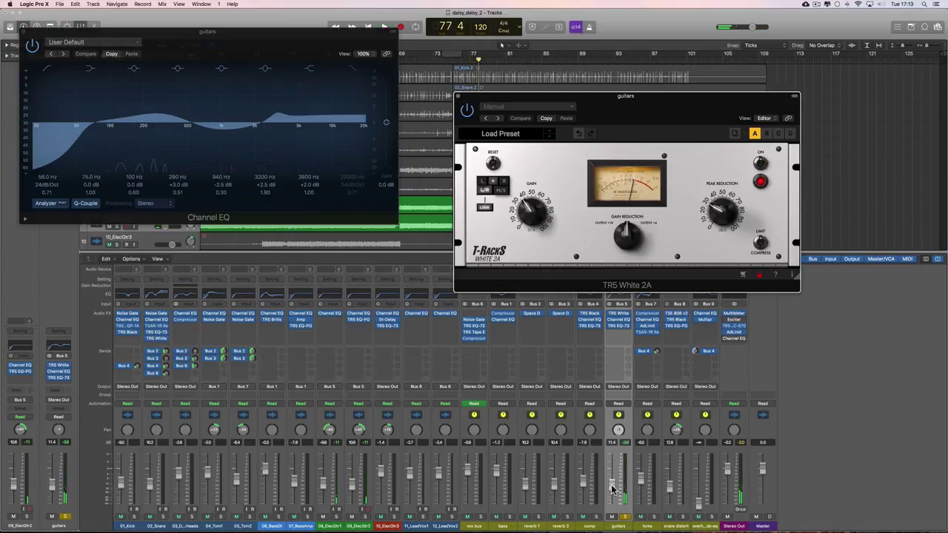
- Bring up the guitars bus Channel EQ again and open its TR5 EQ-73, dismissing the authorization prompt and placing the window below the Channel EQ
click(620, 321)
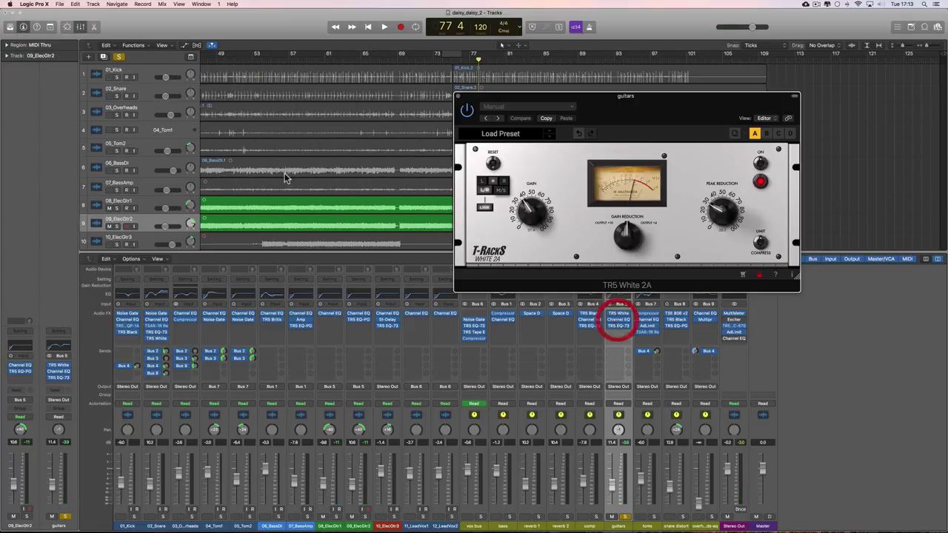
click(620, 321)
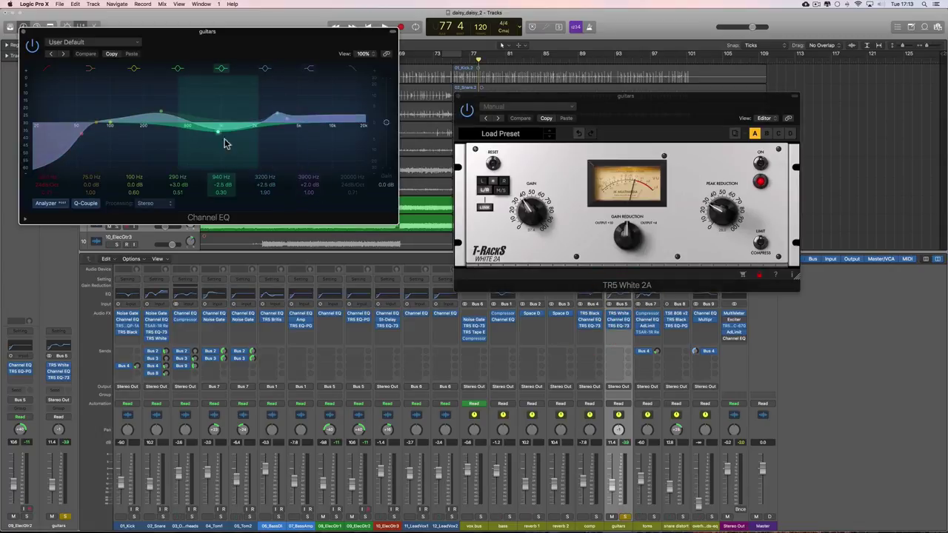
click(619, 326)
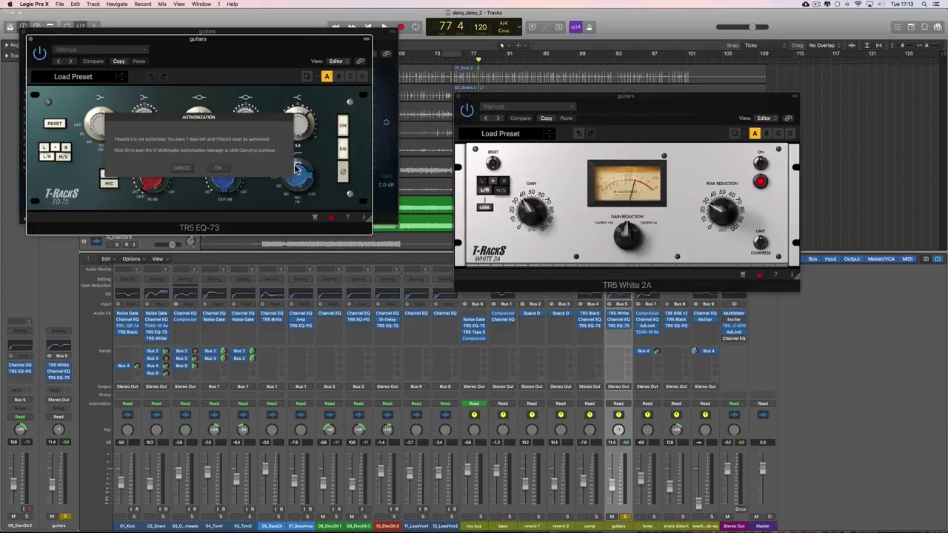
click(181, 167)
drag(224, 41, 363, 265)
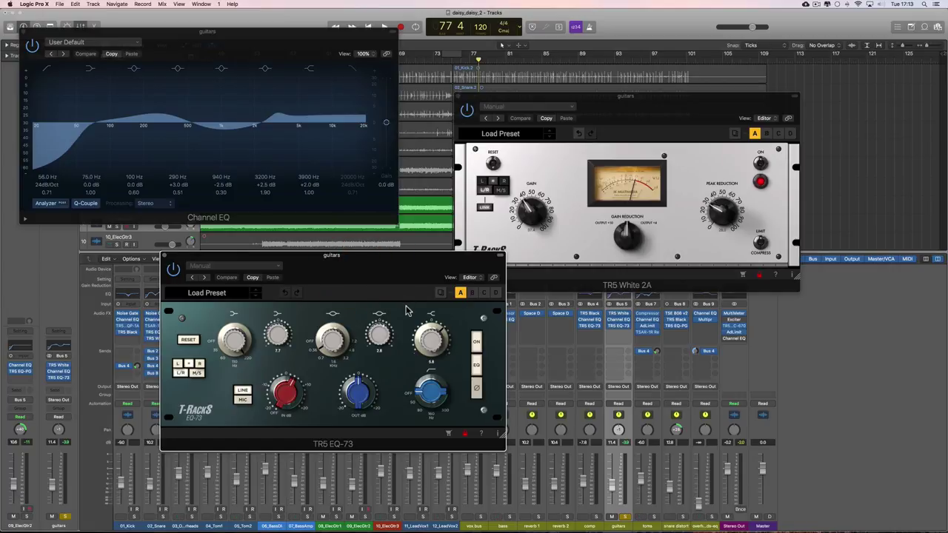
- Play the soloed guitars bus and switch the EQ section of the TR5 EQ-73 off and on to compare its effect
drag(381, 261, 377, 260)
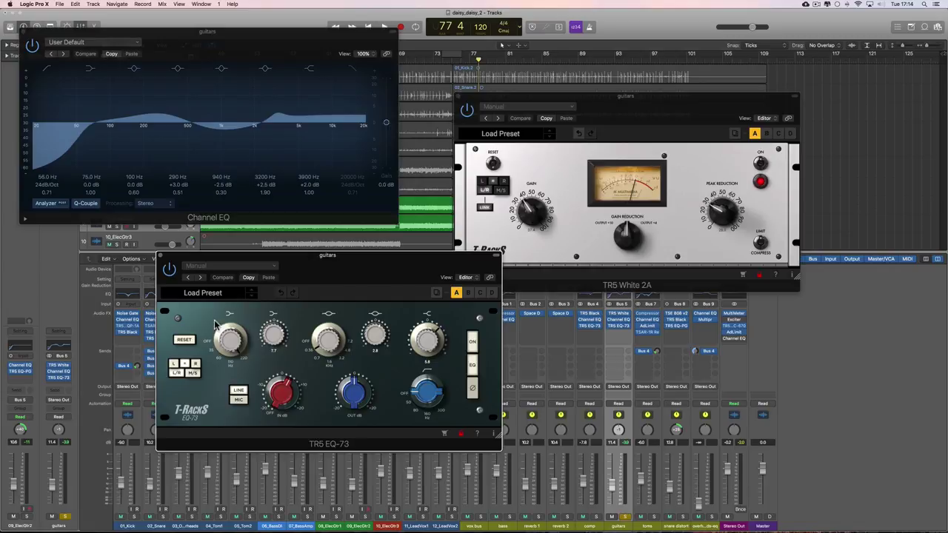
key(space)
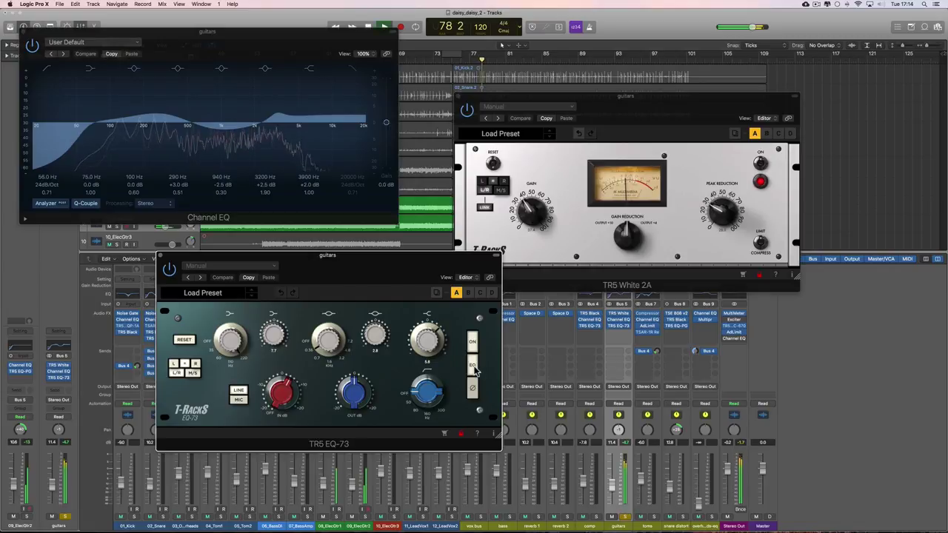
click(473, 366)
click(473, 367)
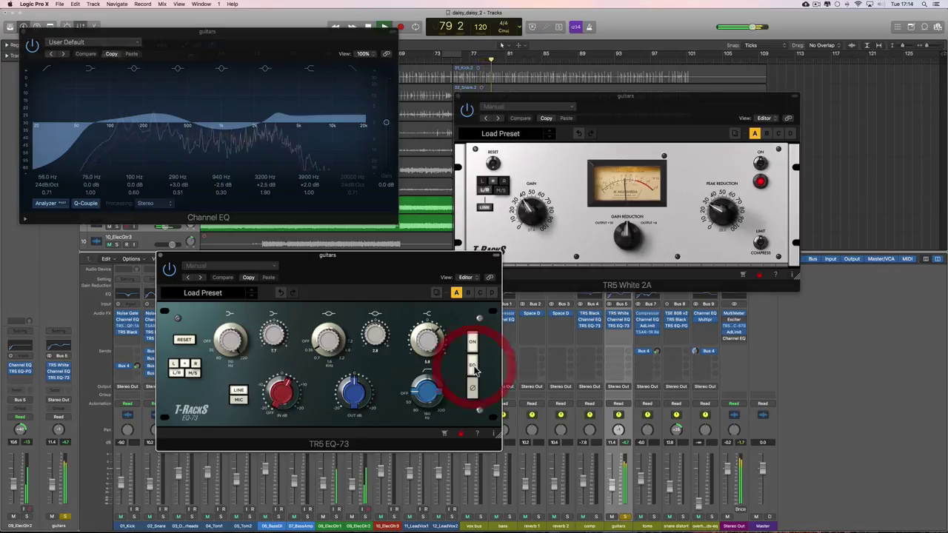
click(473, 367)
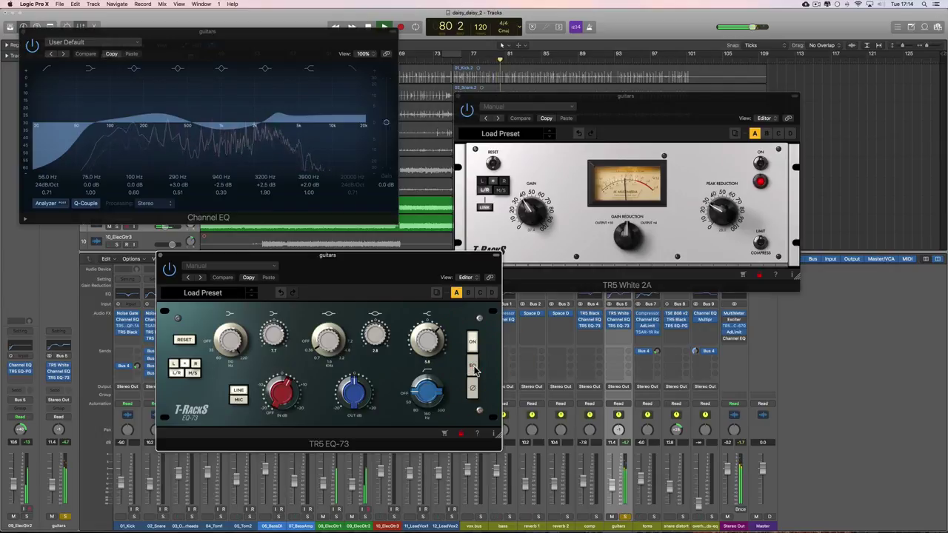
click(473, 368)
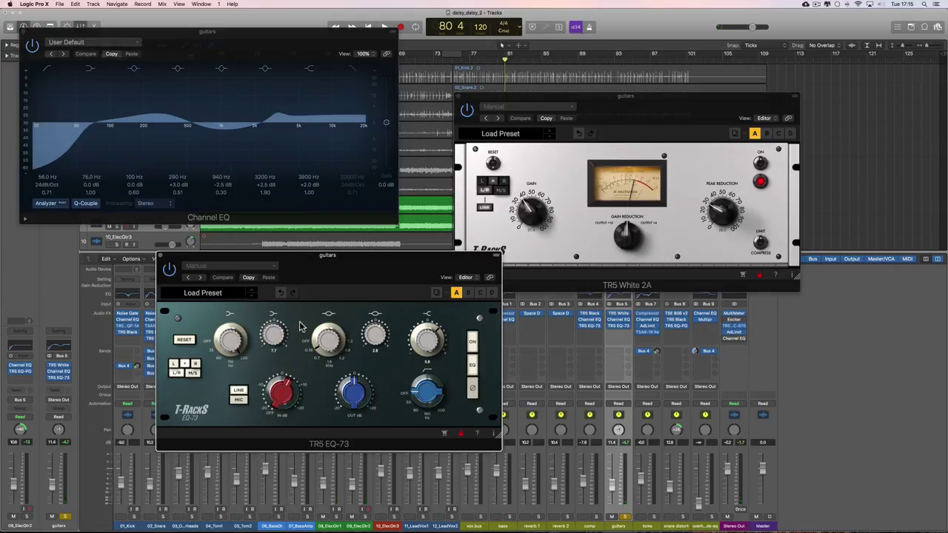
- Close the guitars bus EQ-73, Channel EQ and White 2A windows
drag(326, 262, 333, 268)
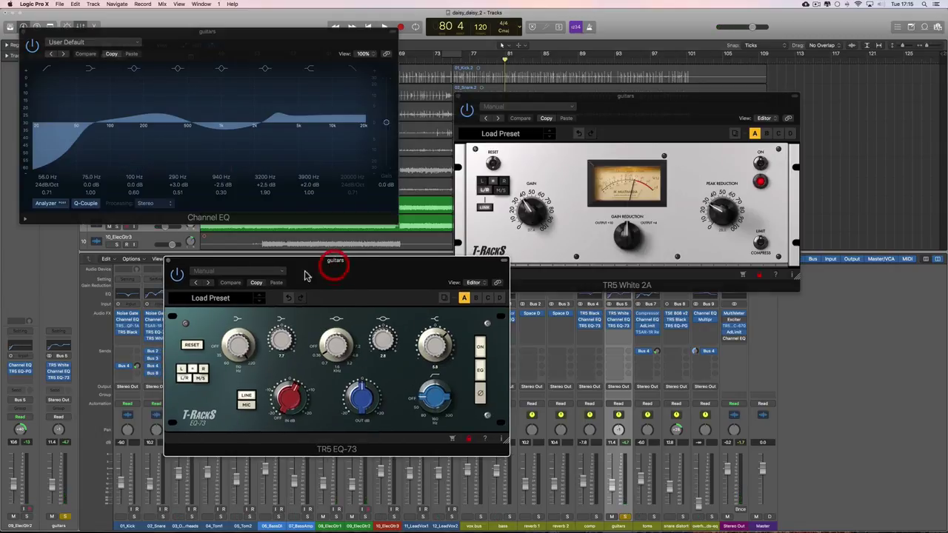
click(169, 263)
click(24, 32)
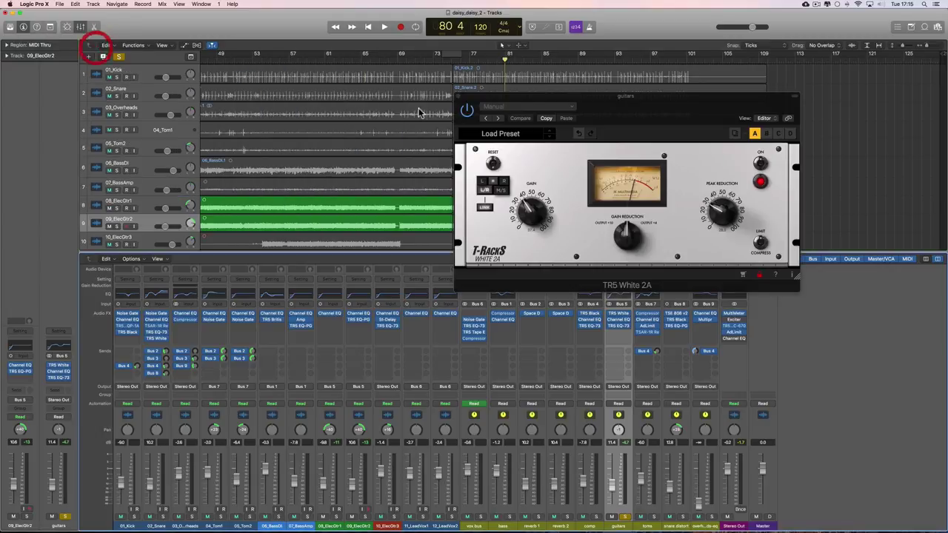
click(460, 98)
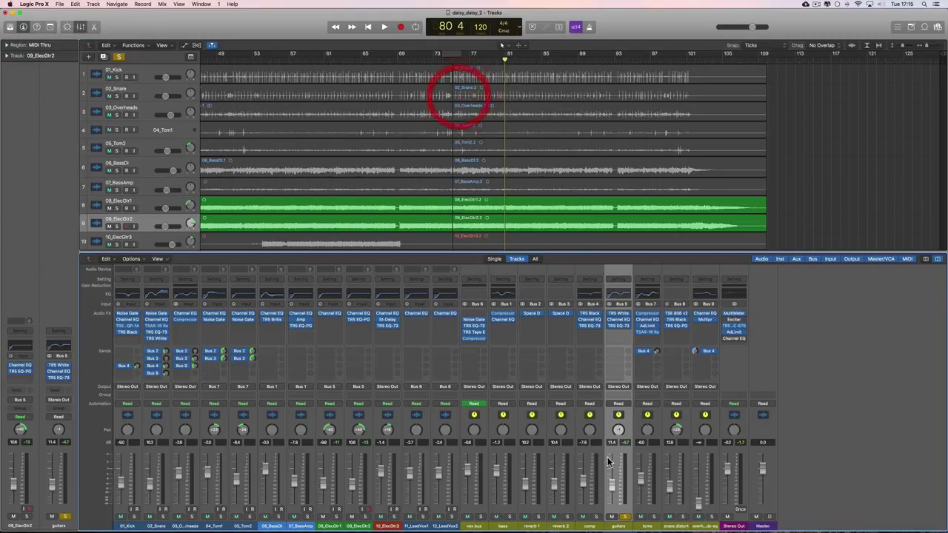
- Swap the solo from the guitars bus to the bass bus and listen to a short passage
click(511, 518)
click(620, 515)
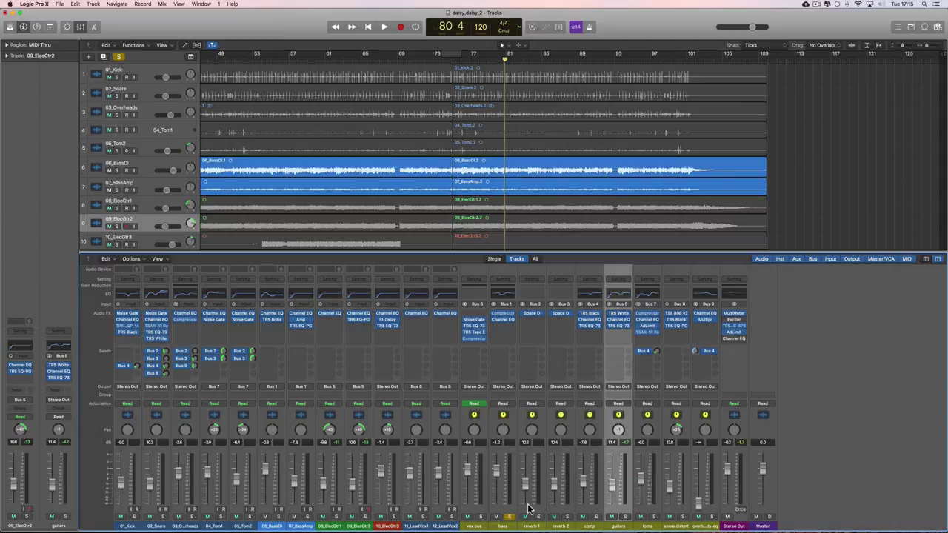
key(space)
key(space)
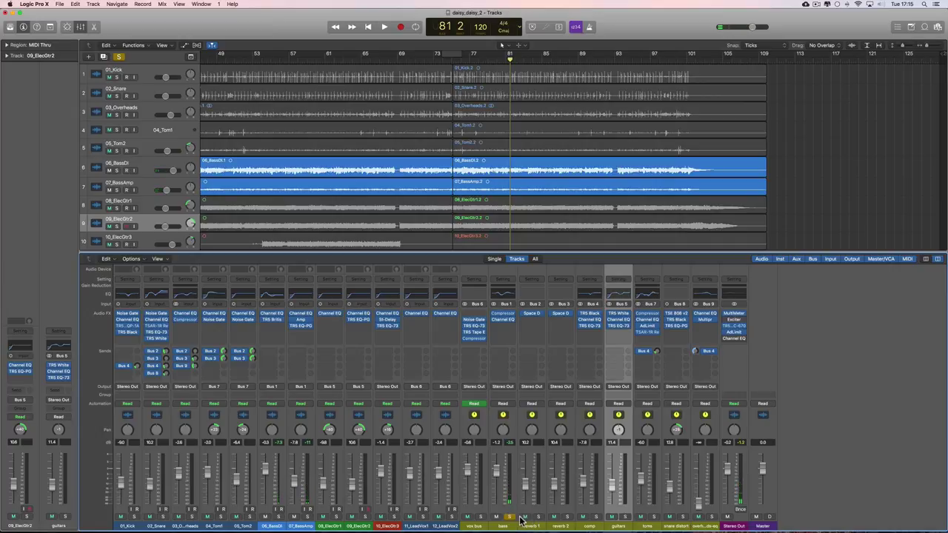
- Move the solo back from the bass bus to the guitars bus and play a short passage
click(511, 518)
click(509, 517)
click(624, 517)
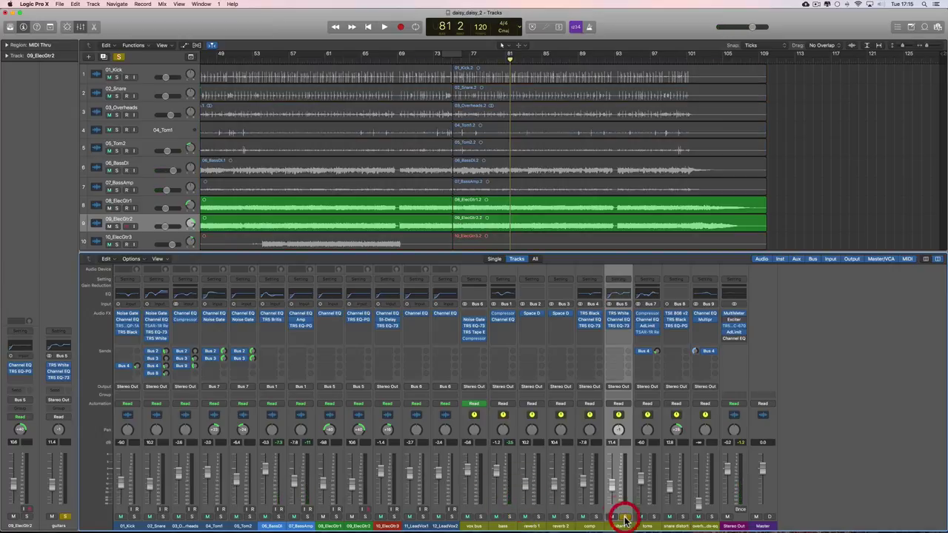
key(space)
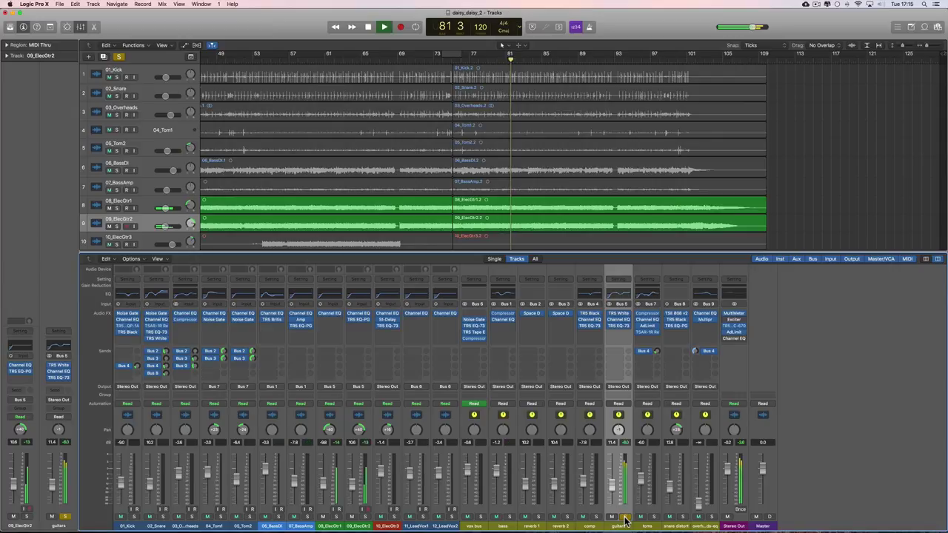
key(space)
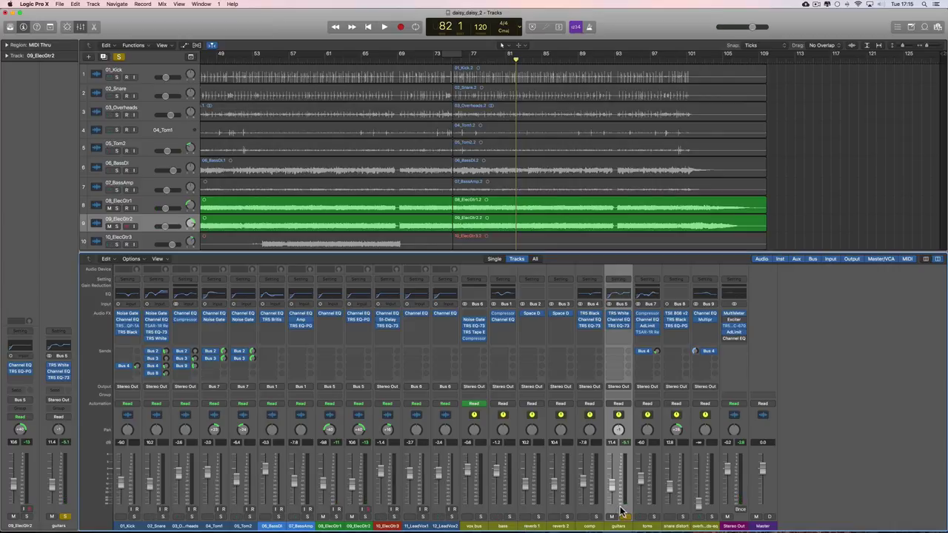
- Solo the bass bus together with the guitars bus and lower the guitars fader to -12.4 dB during playback
click(511, 518)
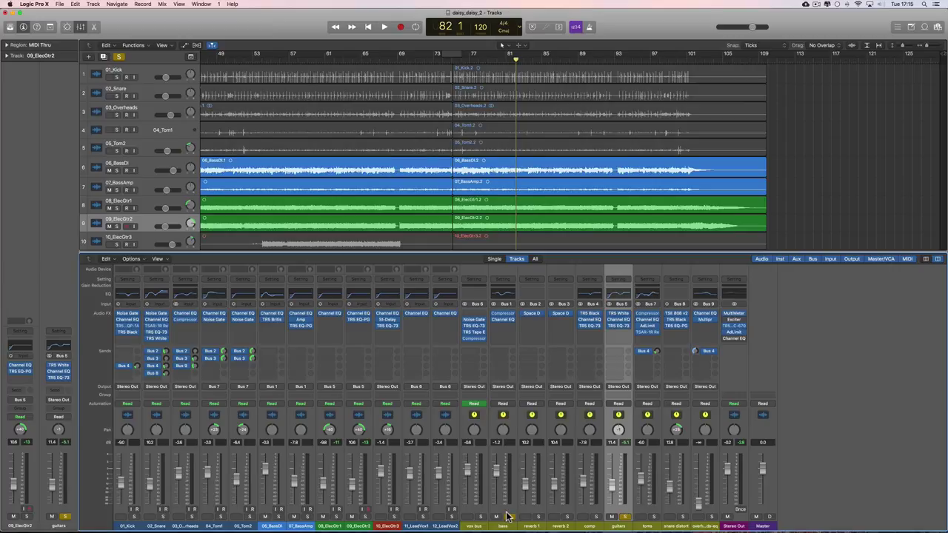
key(space)
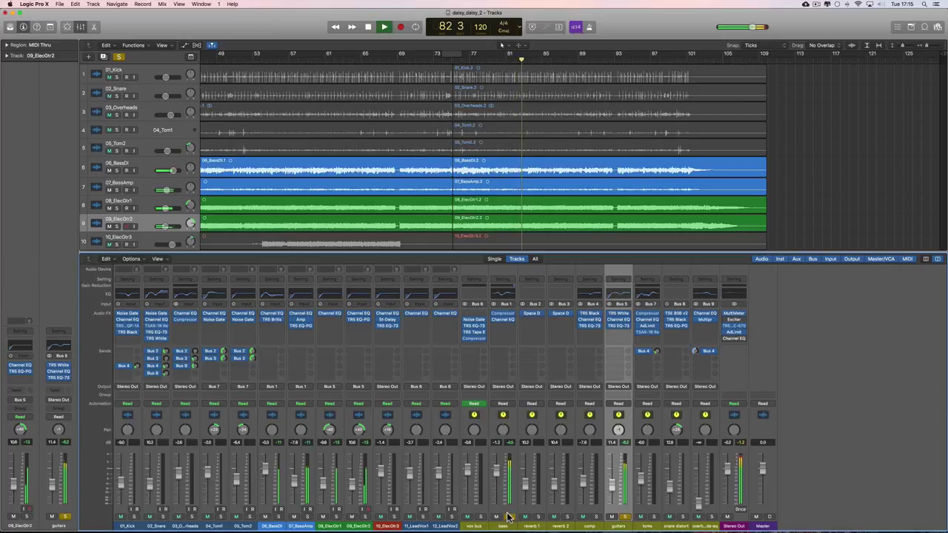
click(509, 516)
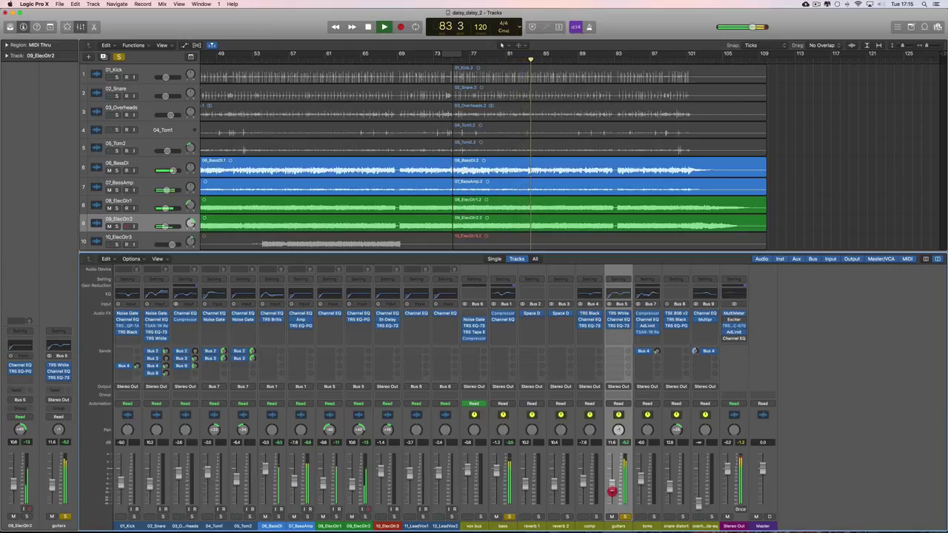
drag(612, 491, 612, 493)
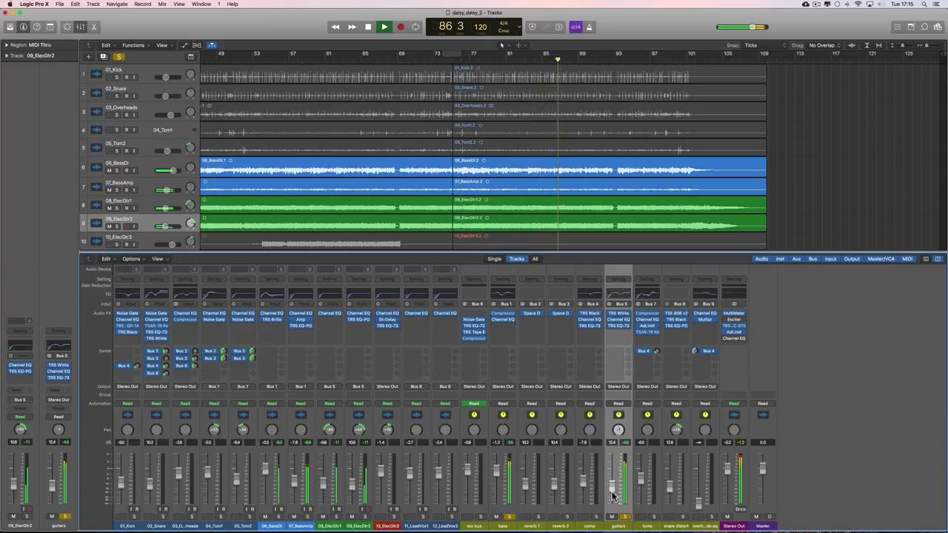
key(space)
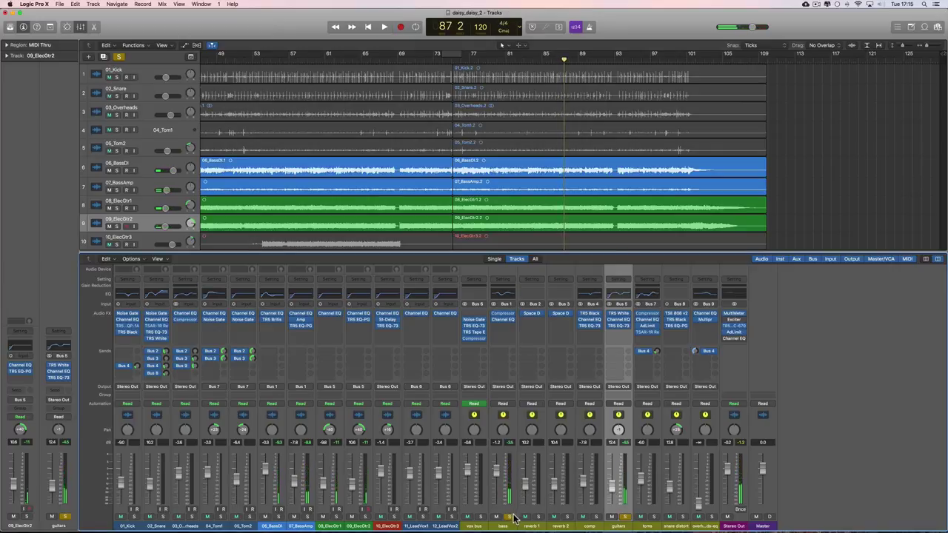
- Clear the solos on the bass and guitars buses and play the full mix from bar 9
click(509, 516)
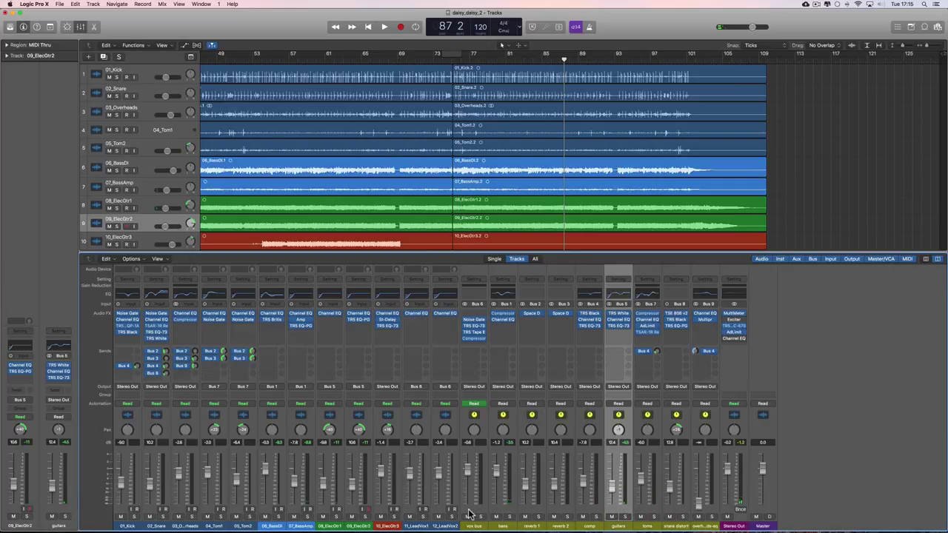
key(space)
key(Return)
click(277, 62)
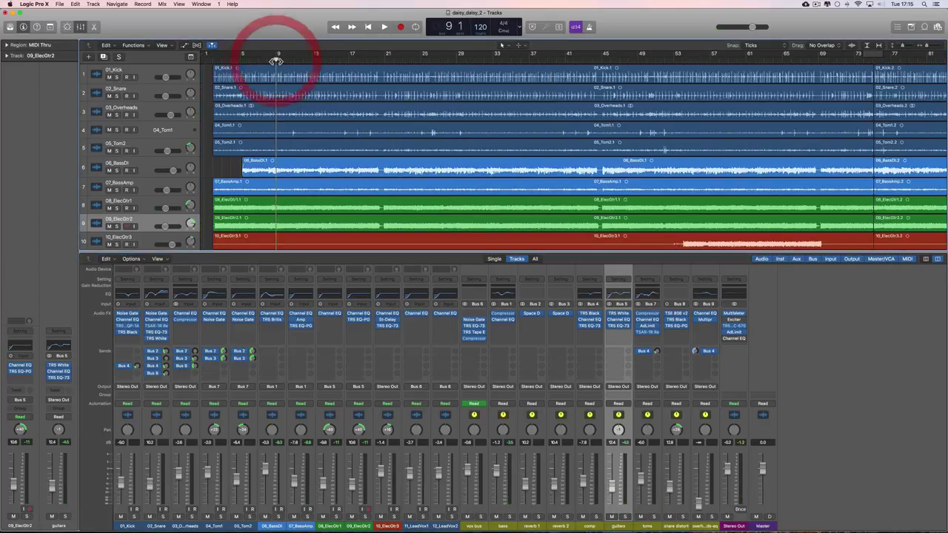
key(space)
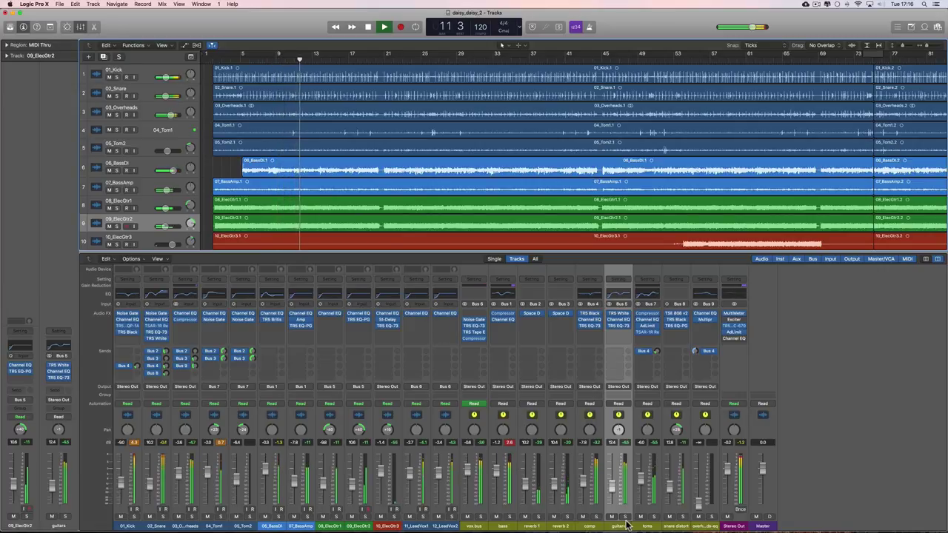
- Mute the vox bus and raise the guitars bus fader to -10.8 dB while the mix plays, stopping playback at bar 18
click(472, 517)
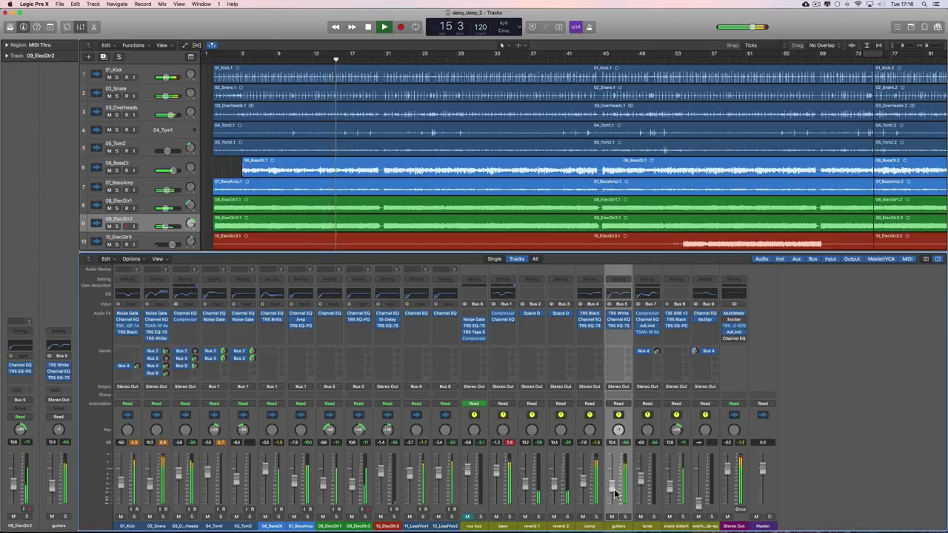
drag(619, 495, 615, 495)
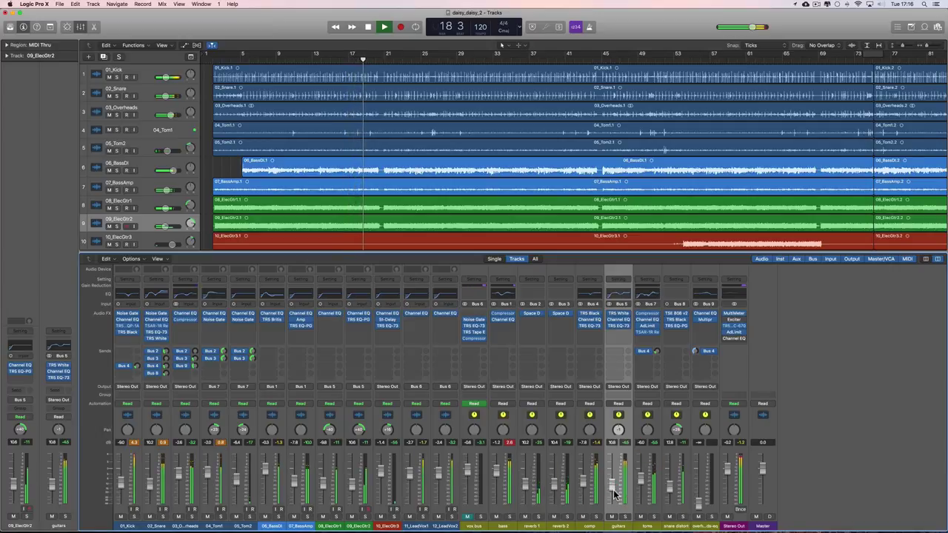
key(space)
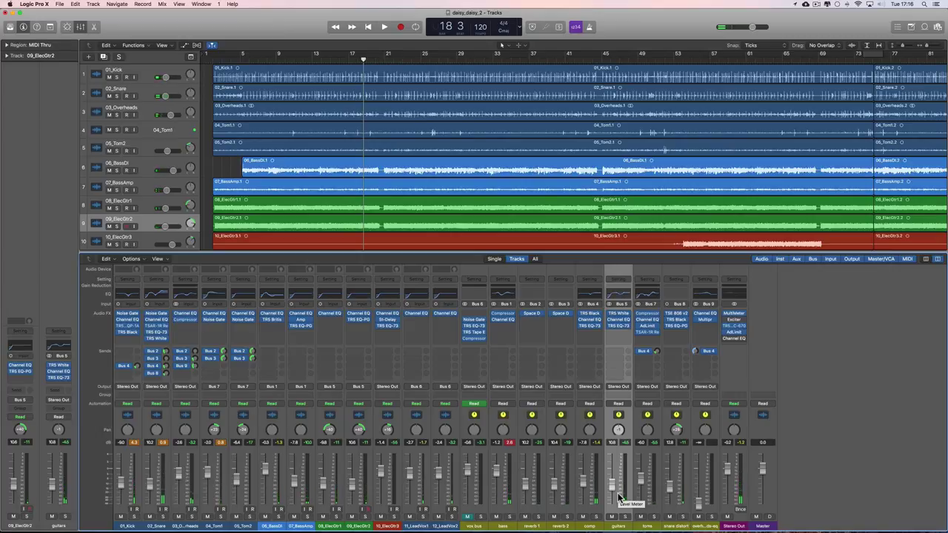
- Solo the 07_BassAmp channel, raise its fader to -7.0 dB, listen briefly, and clear the solo
click(309, 518)
drag(296, 482, 295, 480)
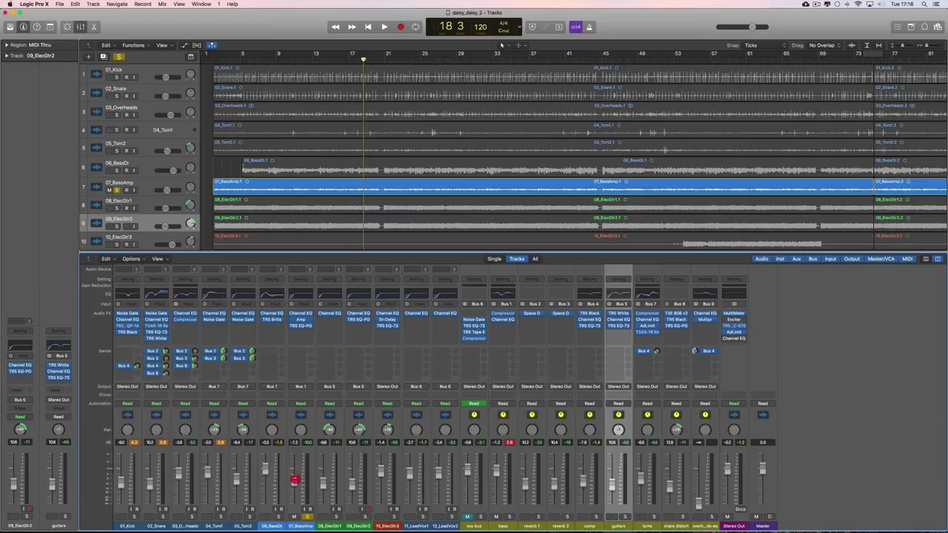
key(space)
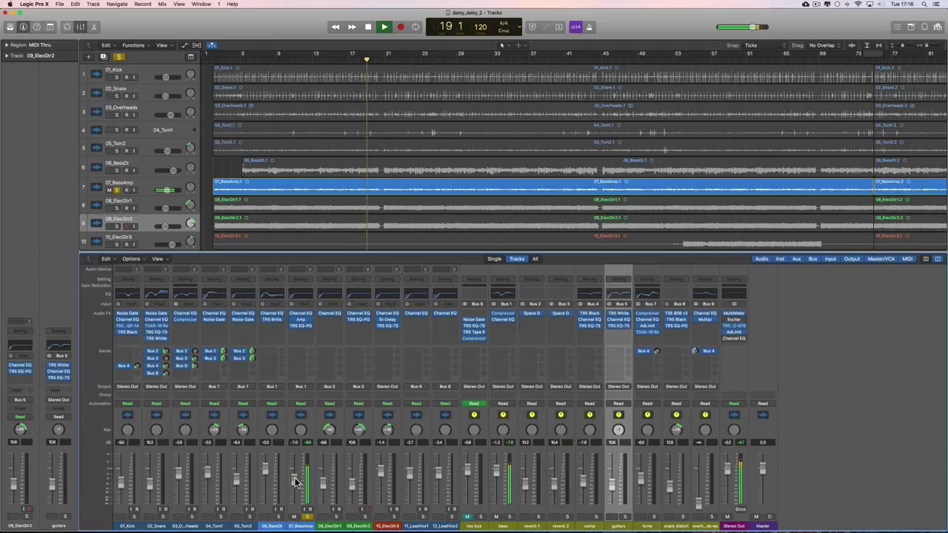
key(space)
click(308, 517)
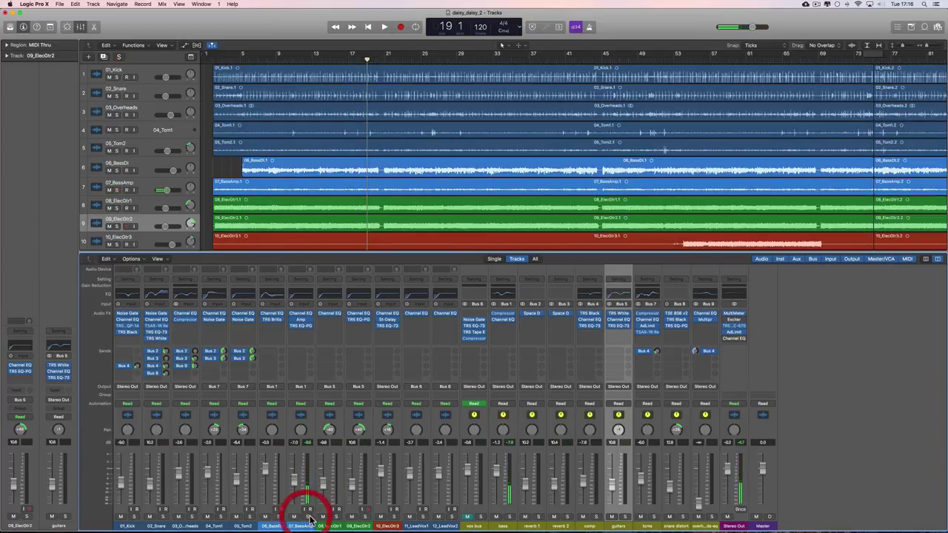
- Play two short passages of the unsoloed mix from bar 19 to check the bass and guitar balance
key(space)
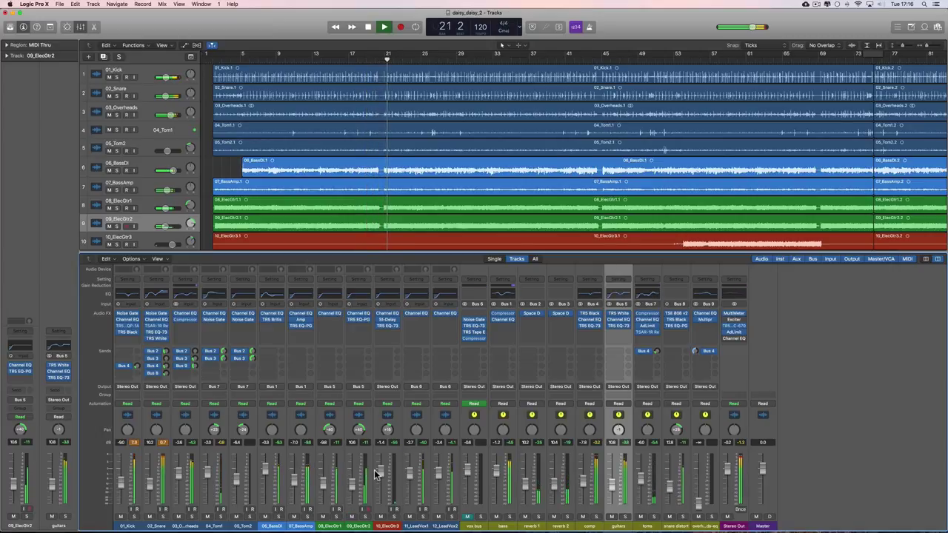
key(space)
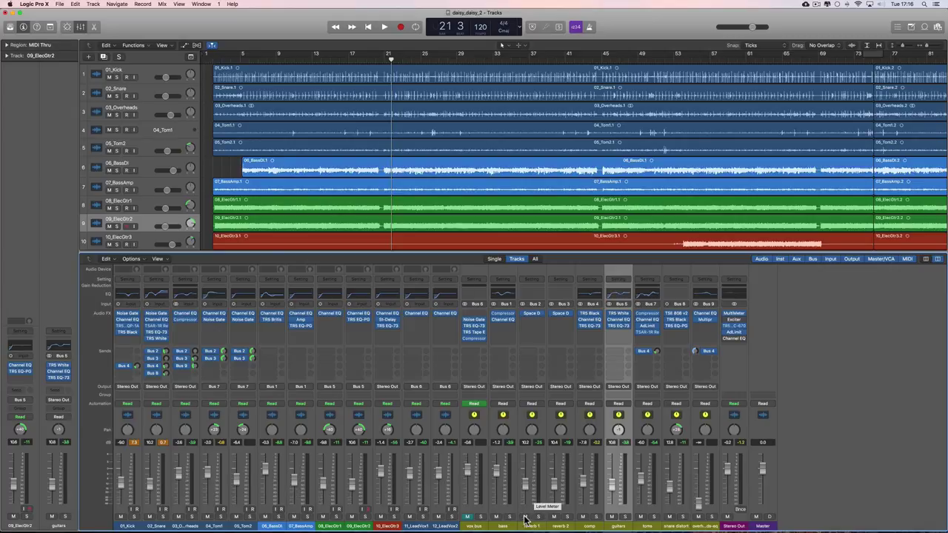
key(space)
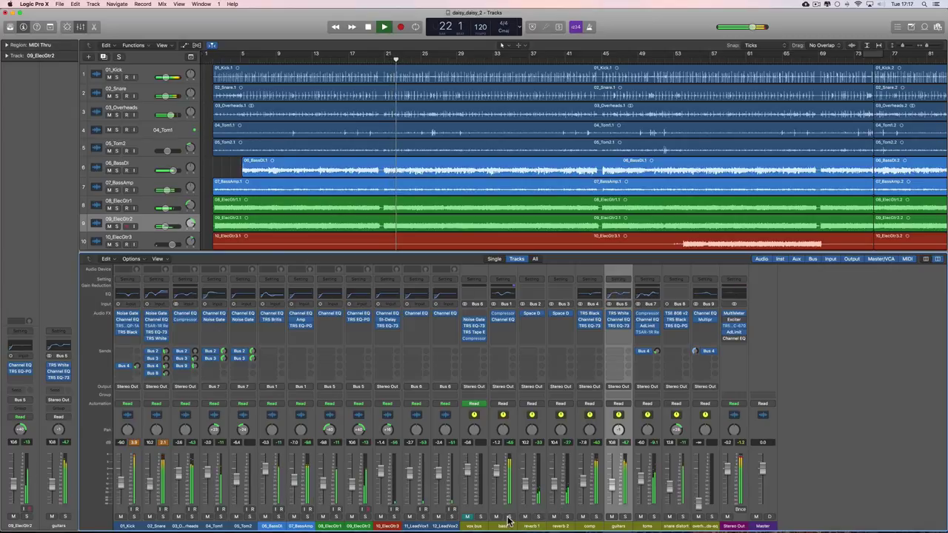
key(space)
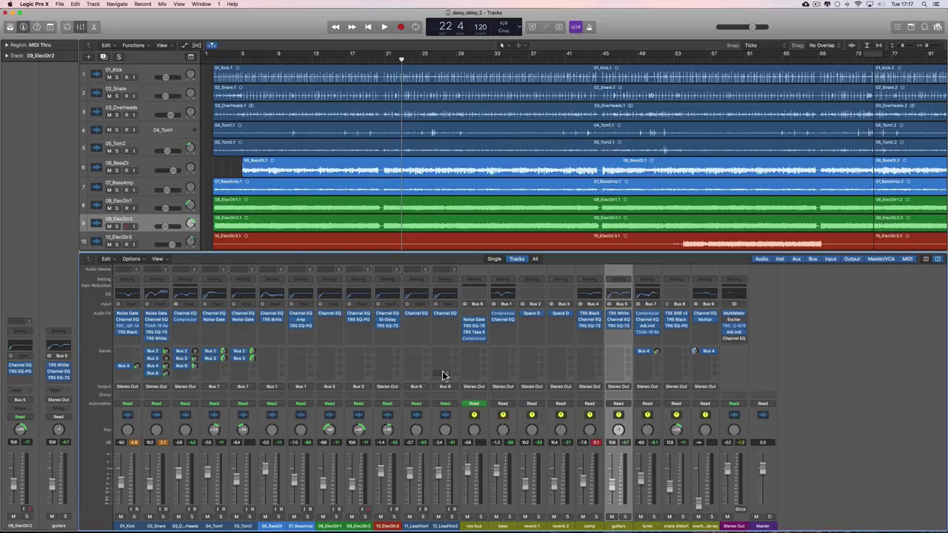
- Open the Stereo Out TR5 VC-670 compressor, dismiss the authorization prompt, enlarge and reposition its window to examine the settings, and close it
click(733, 326)
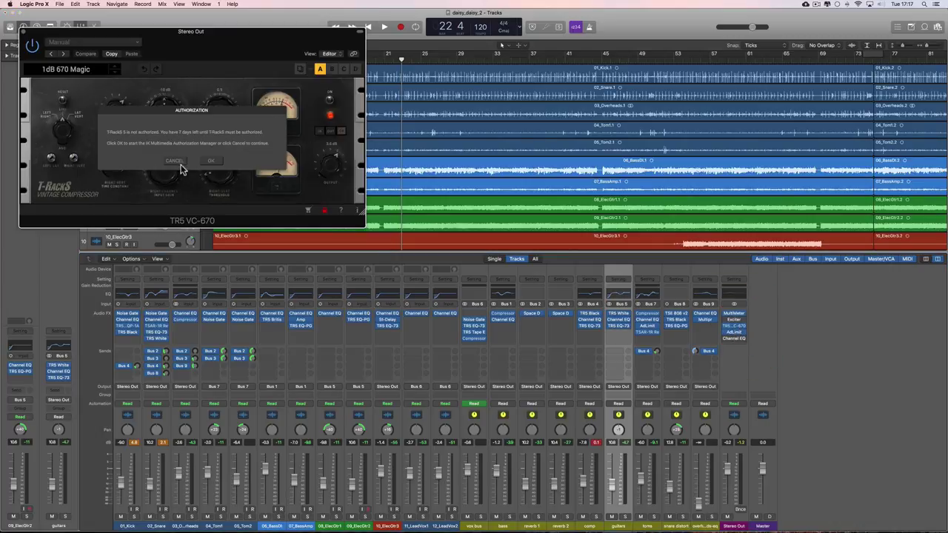
click(181, 169)
drag(363, 222, 523, 322)
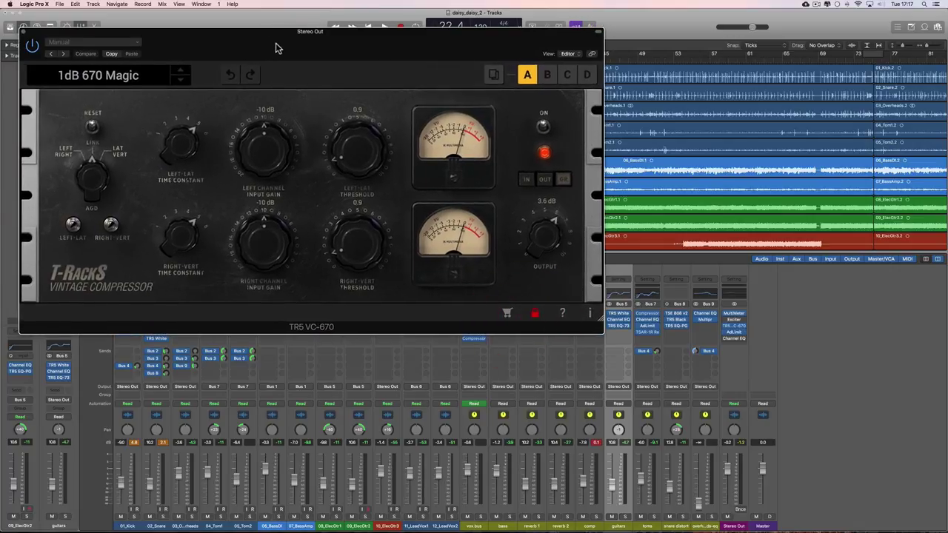
drag(275, 48, 343, 99)
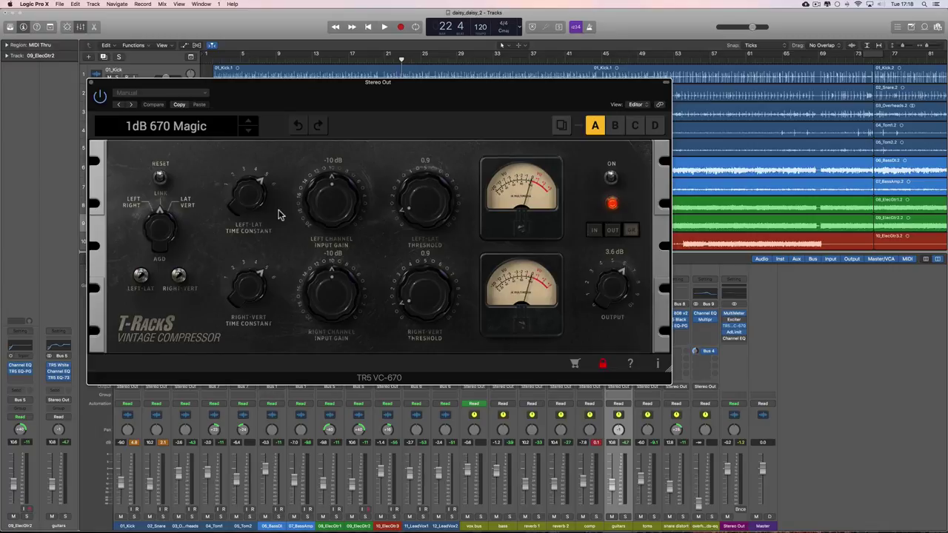
click(93, 86)
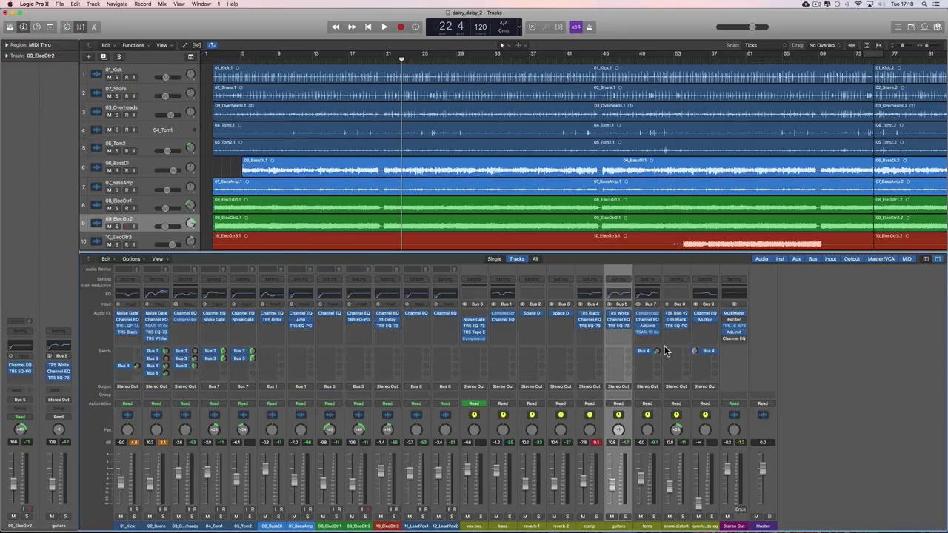
- Play a short passage of the mix, reopen the Stereo Out TR5 VC-670 compressor to examine its settings, and close it
key(space)
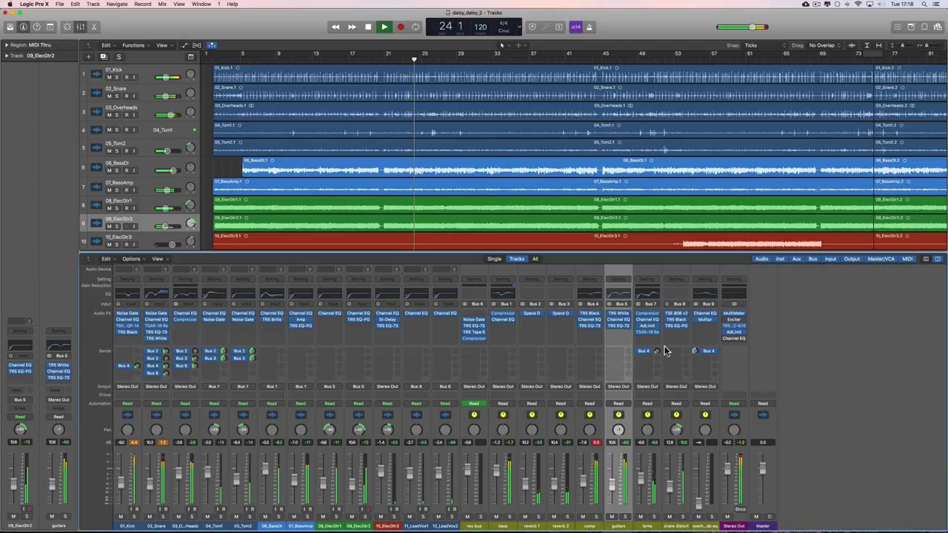
key(space)
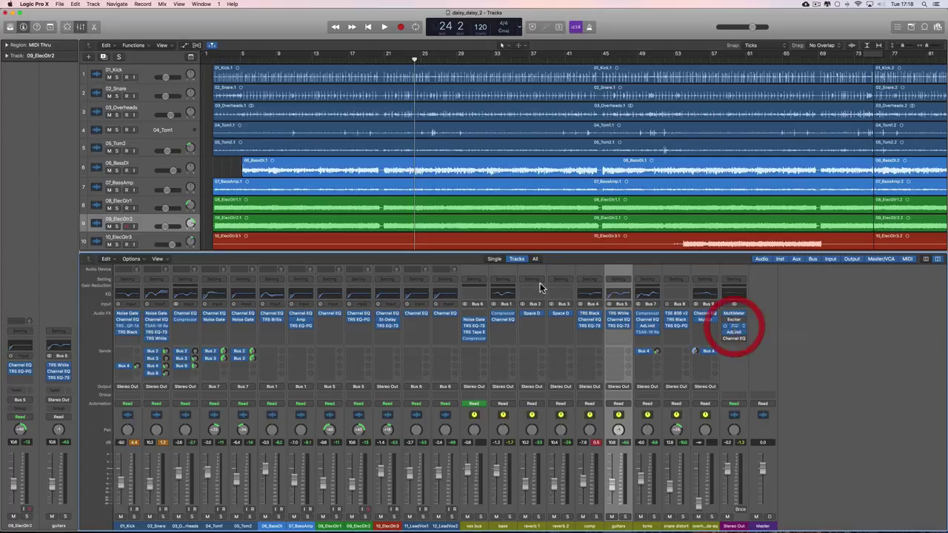
click(736, 332)
click(361, 265)
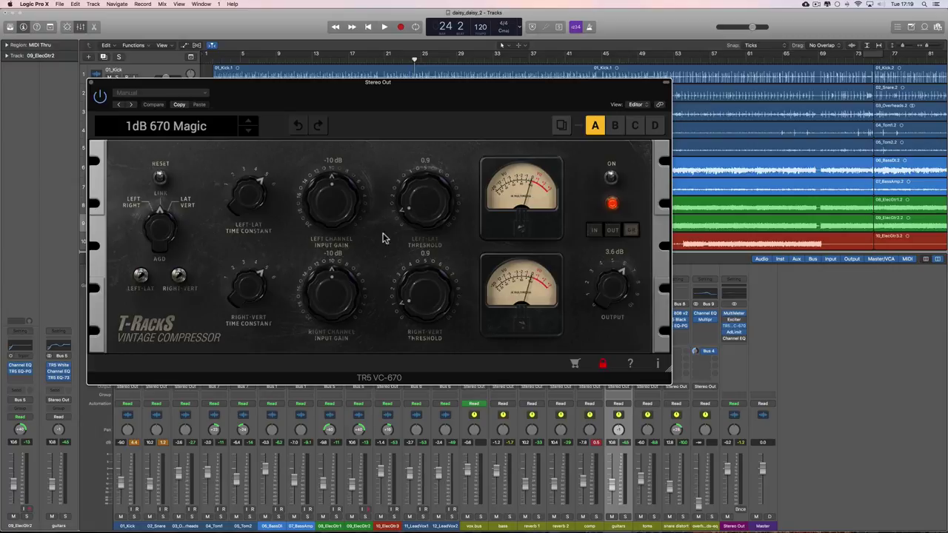
drag(400, 88, 491, 90)
click(185, 84)
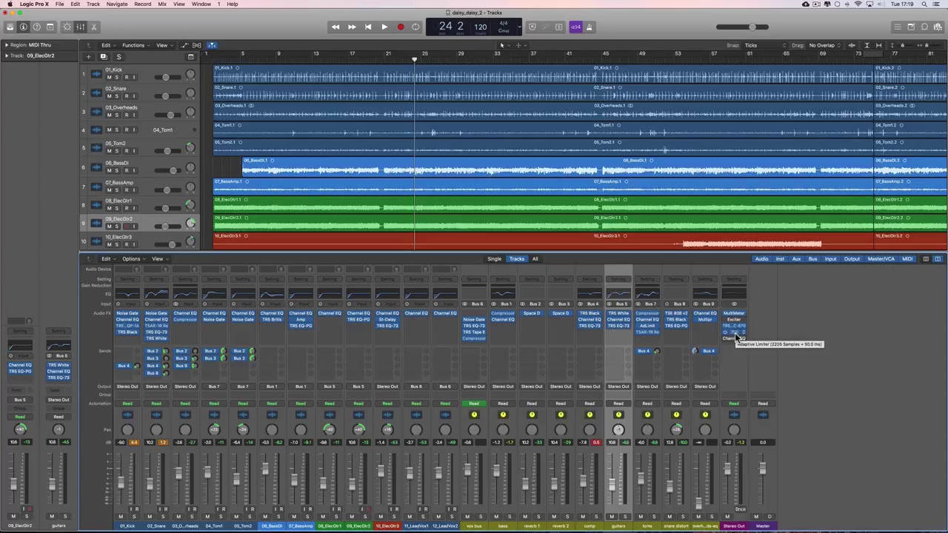
- Select the 01_Kick channel, open its Channel EQ to examine the curve, and close it
click(128, 463)
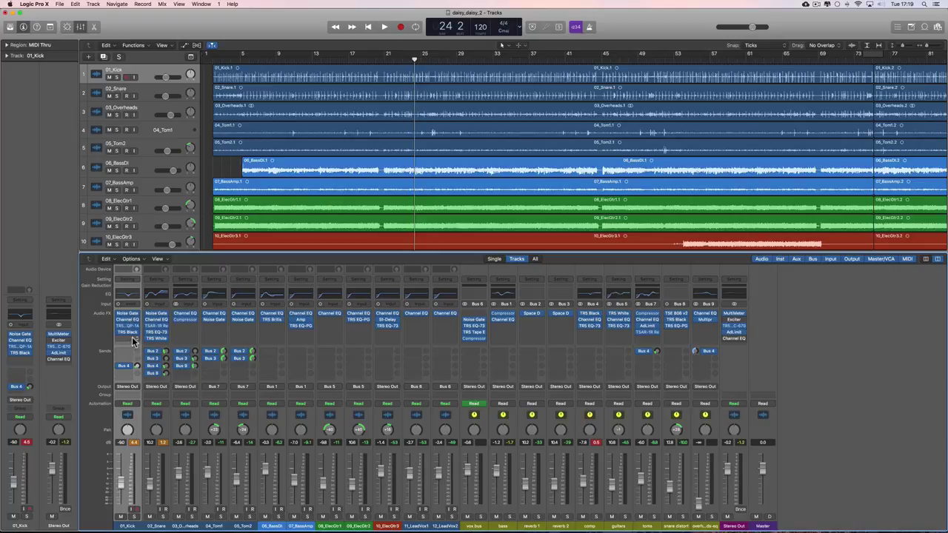
click(131, 296)
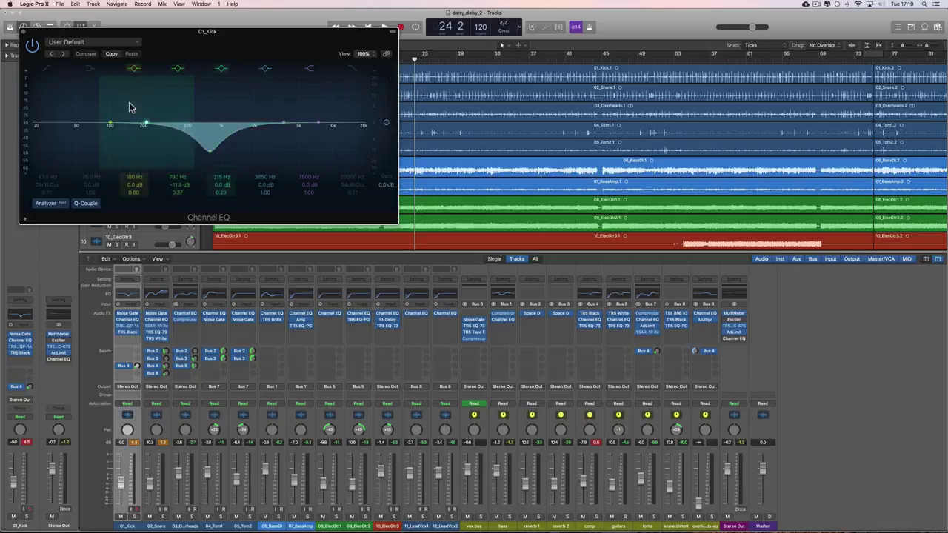
click(25, 30)
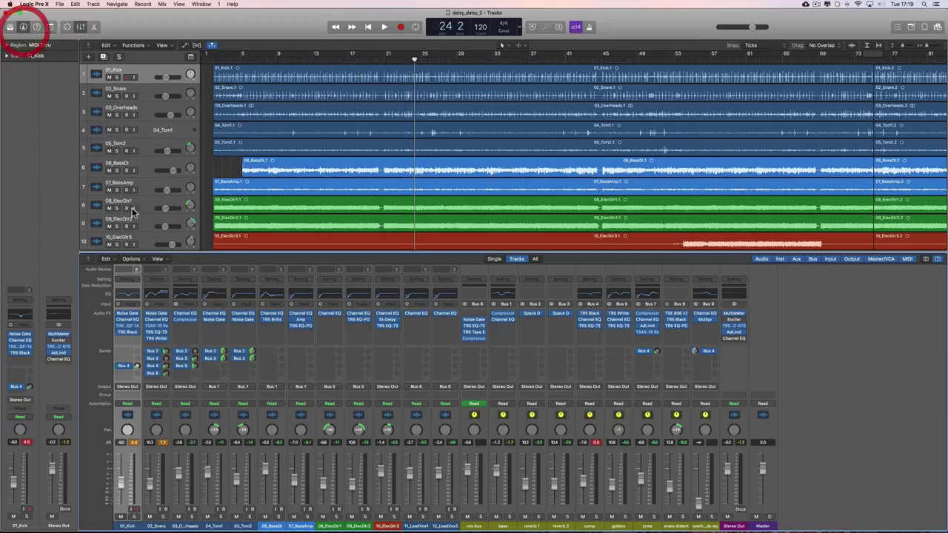
- Open the kick's TR5 EQP-1A equalizer, dismiss the authorization prompt, and enlarge and reposition its window to examine the settings
click(129, 326)
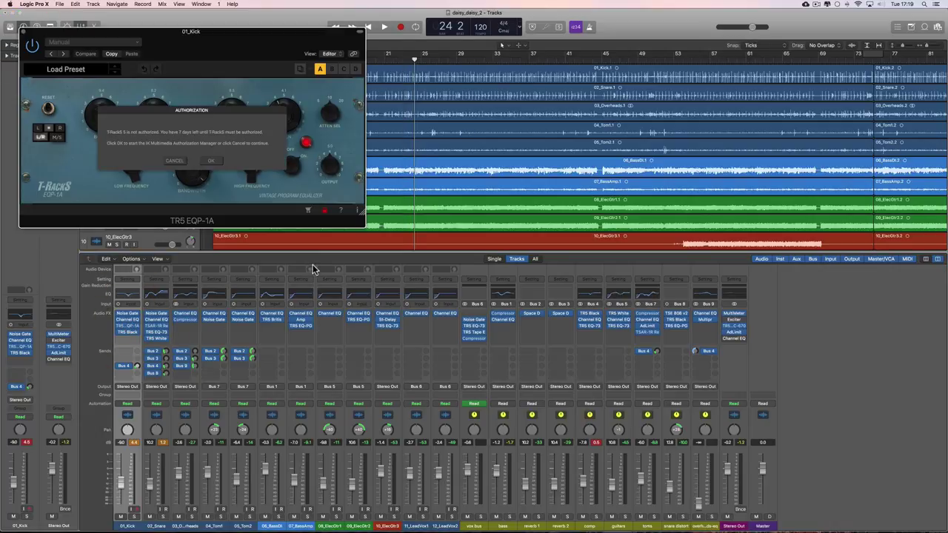
click(176, 162)
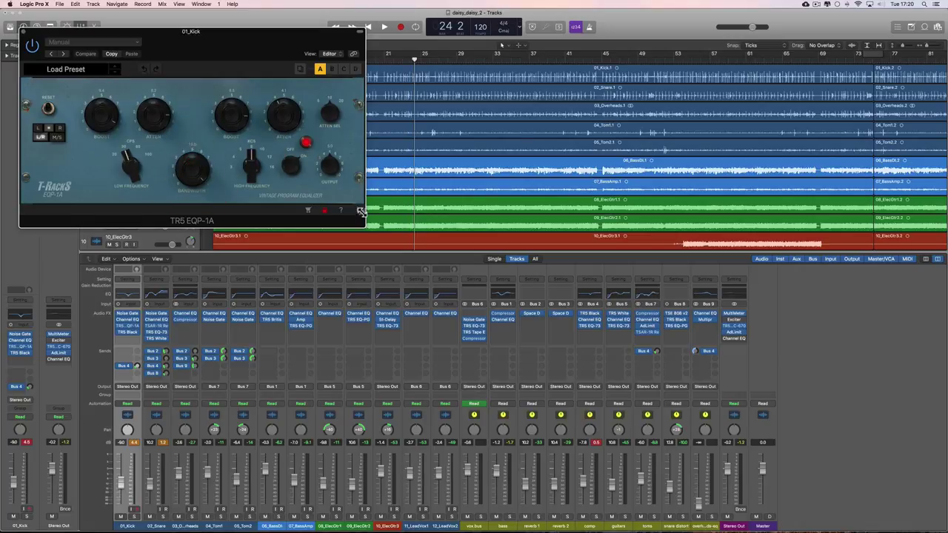
click(361, 212)
drag(324, 42, 523, 114)
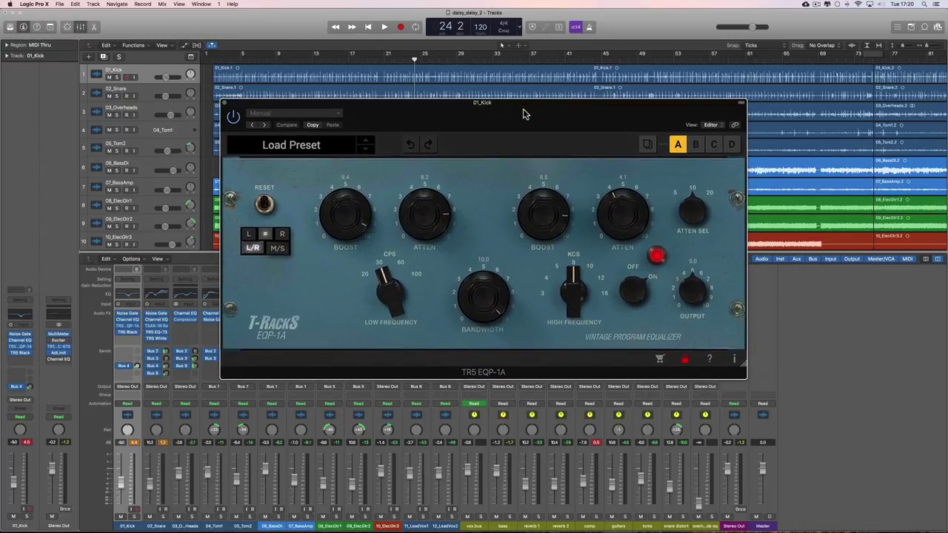
drag(523, 112, 501, 112)
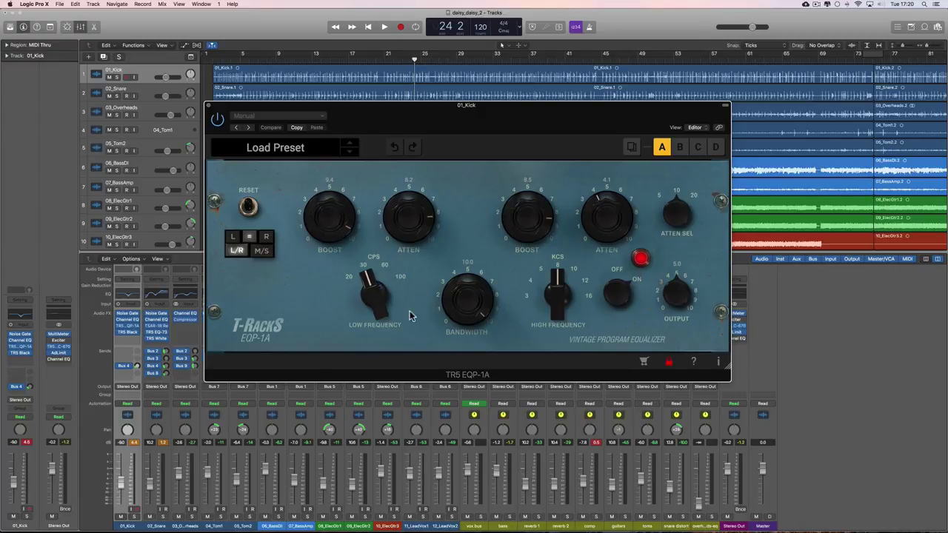
- Solo the kick and play it, switching the EQP-1A off and back on to compare the sound, and stop playback
click(128, 517)
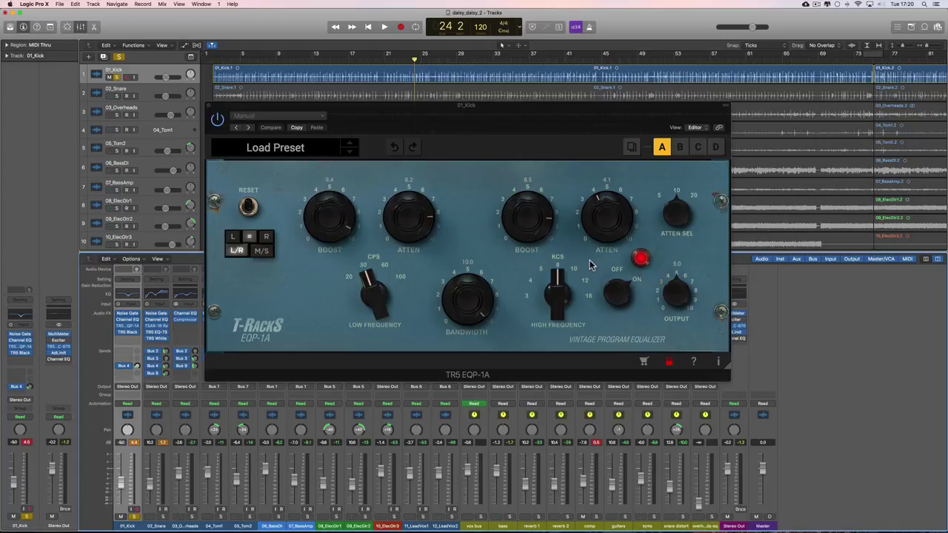
key(space)
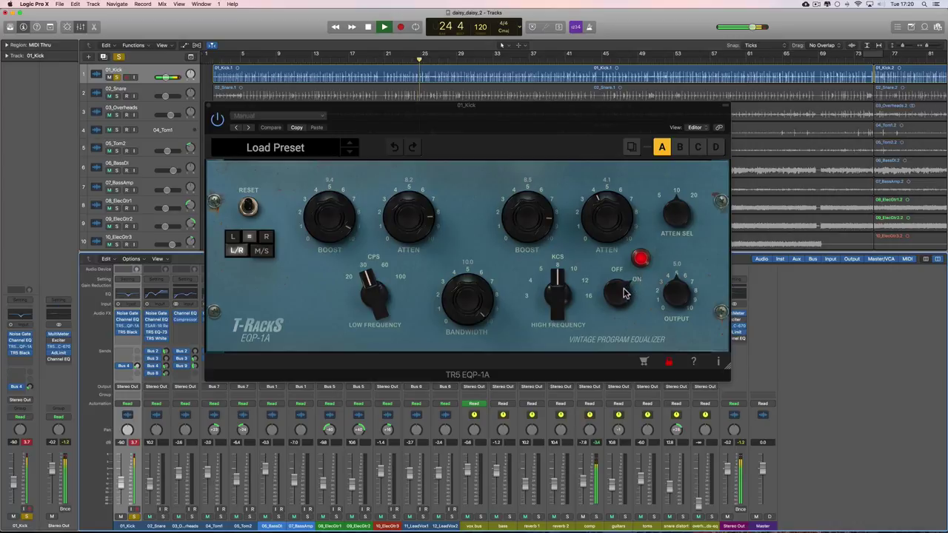
click(620, 292)
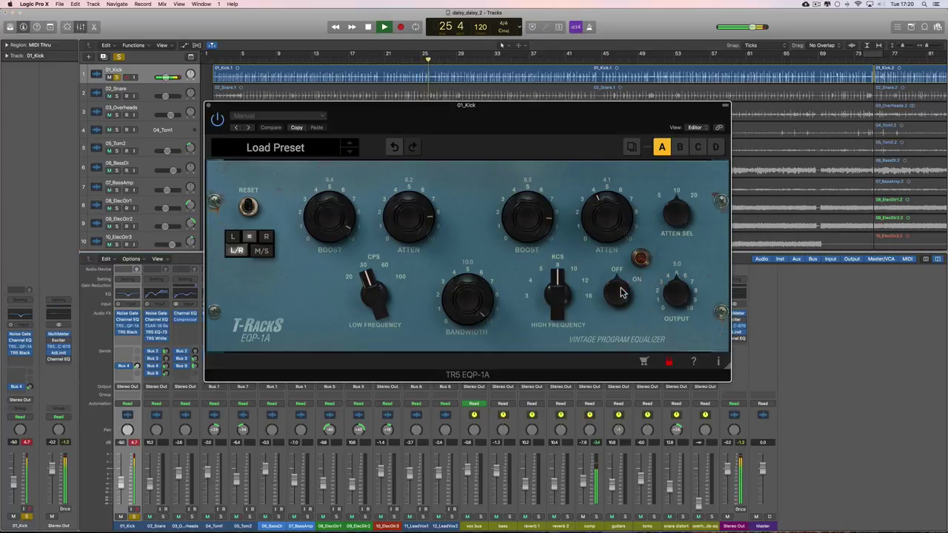
click(620, 292)
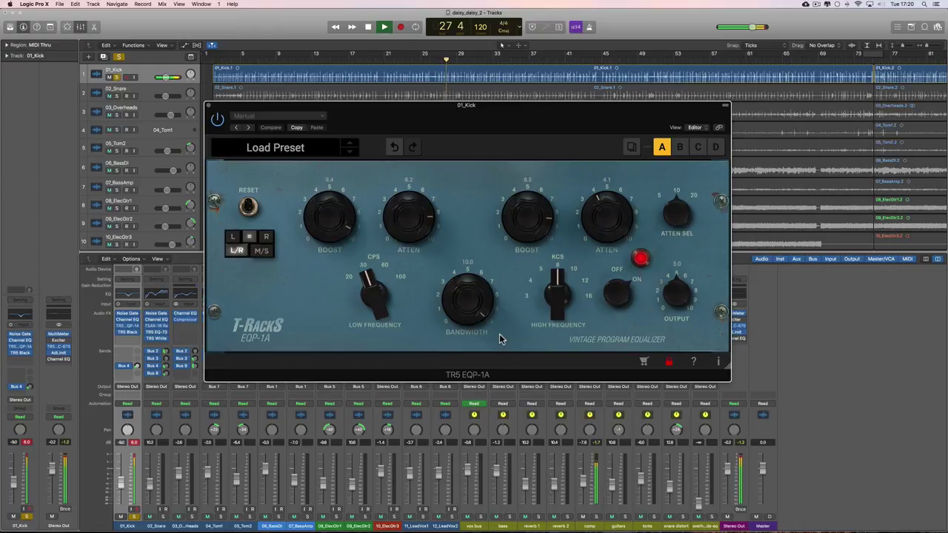
key(space)
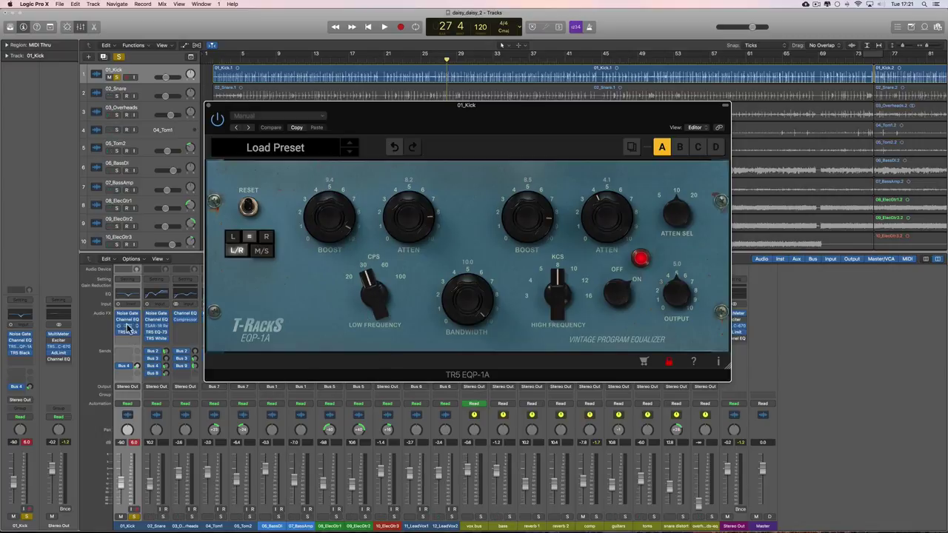
- Open the kick's TR5 Black 76 limiter, dismiss the authorization prompt, and enlarge and reposition its window to examine the settings
mouse_move(132, 330)
click(135, 335)
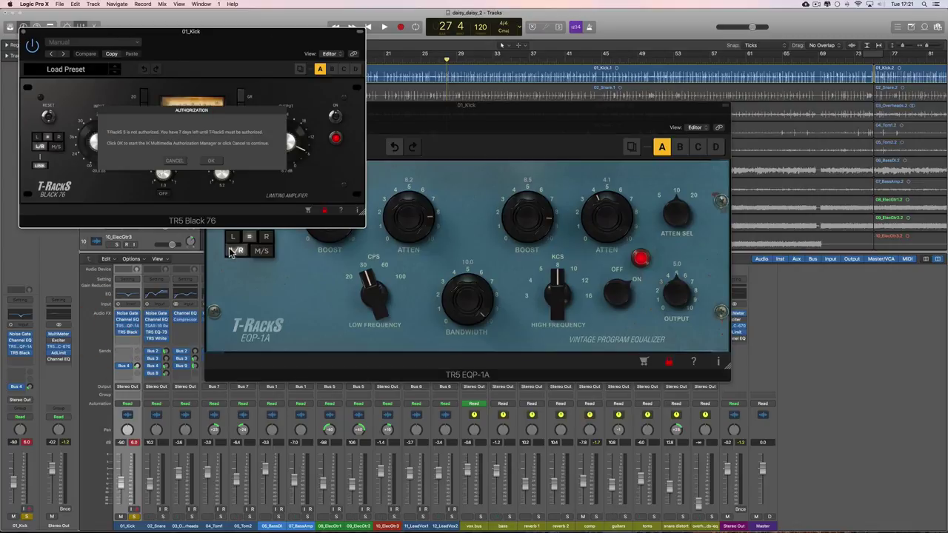
click(178, 163)
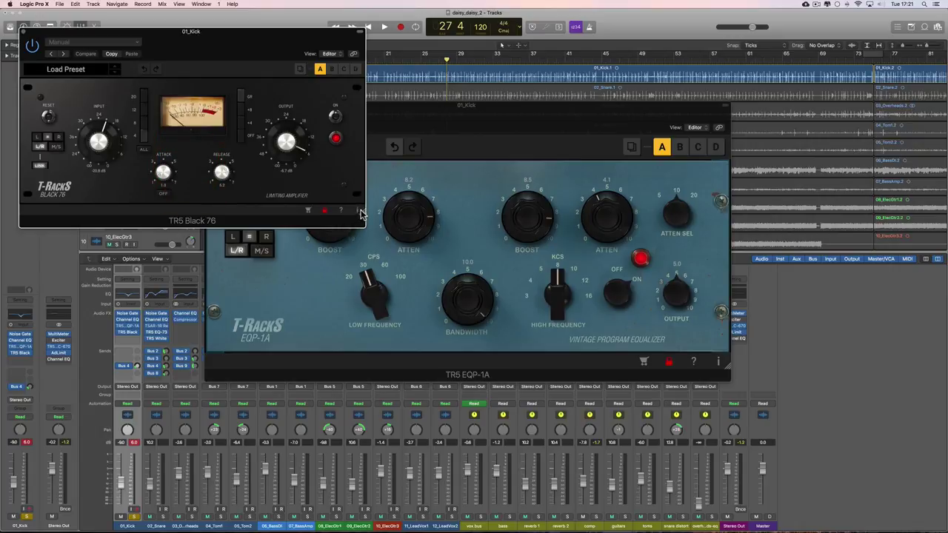
drag(362, 216, 415, 246)
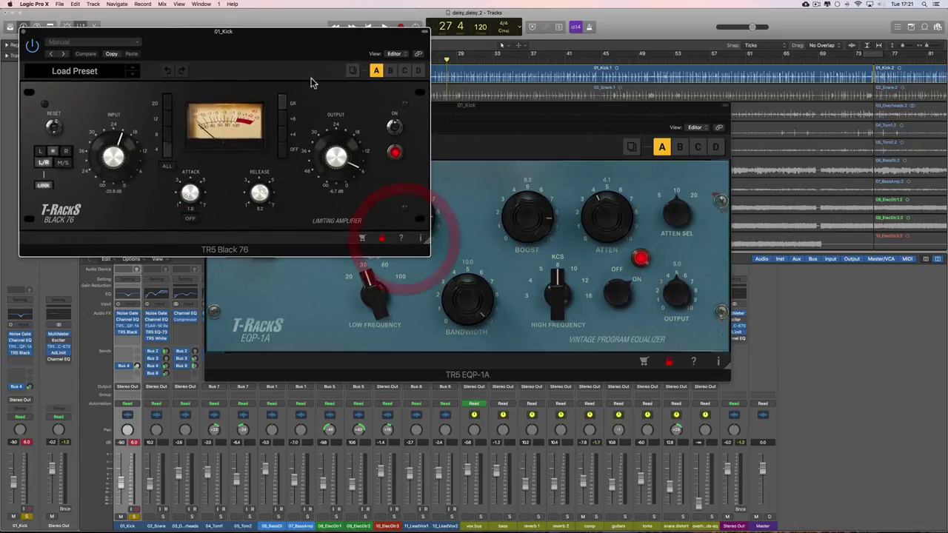
drag(252, 37, 391, 97)
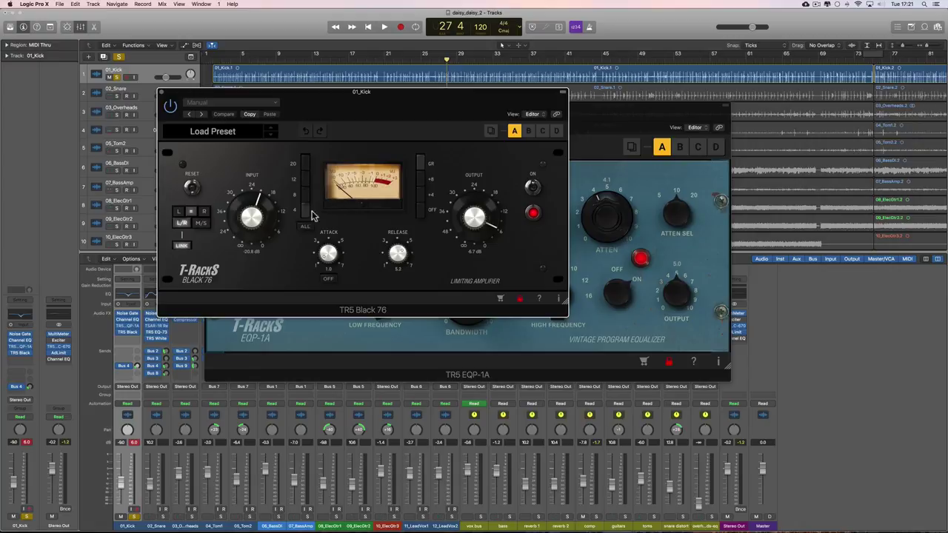
- Play the soloed kick while switching the Black 76 off and back on, stop playback, and close the limiter
key(space)
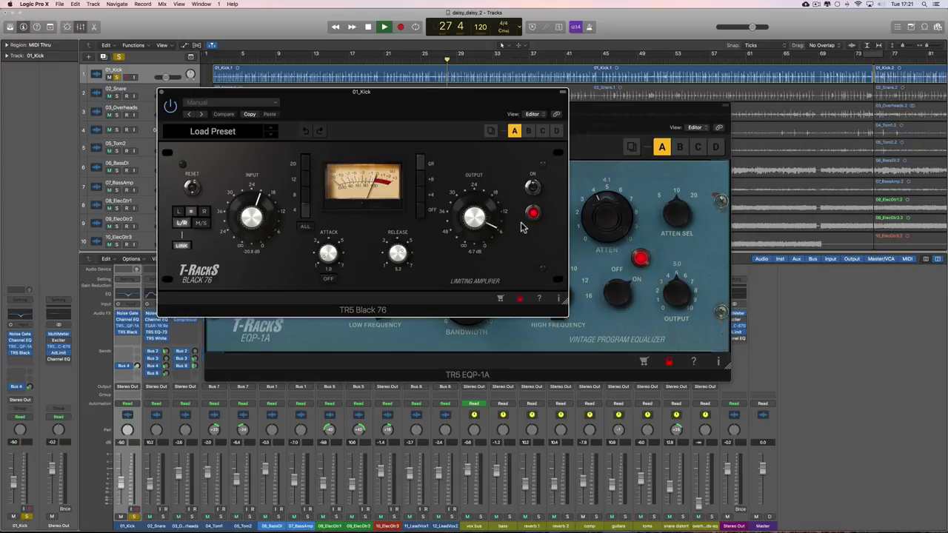
click(533, 189)
click(534, 190)
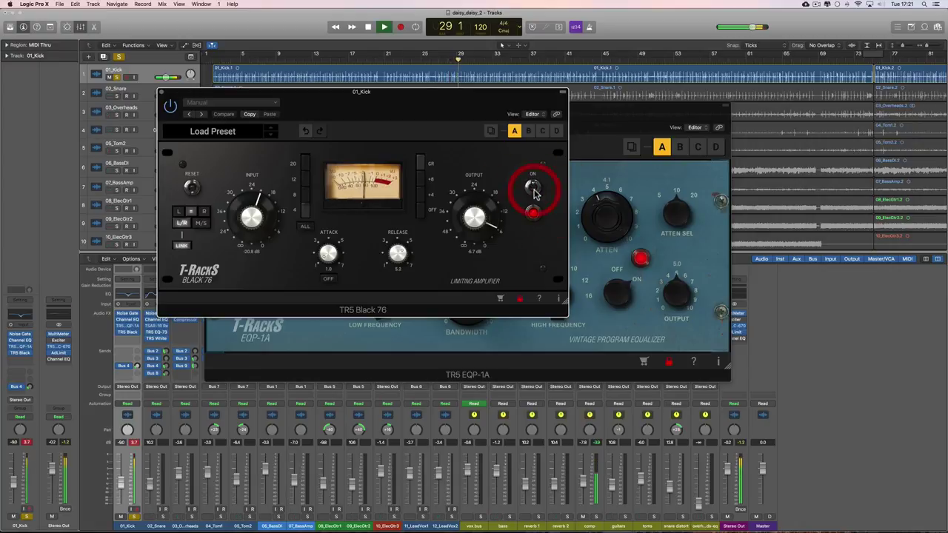
key(space)
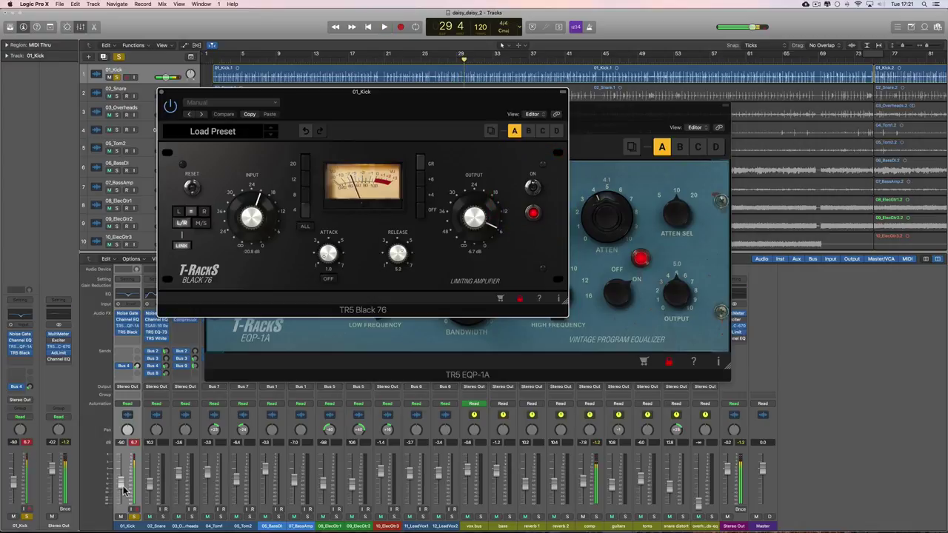
click(163, 97)
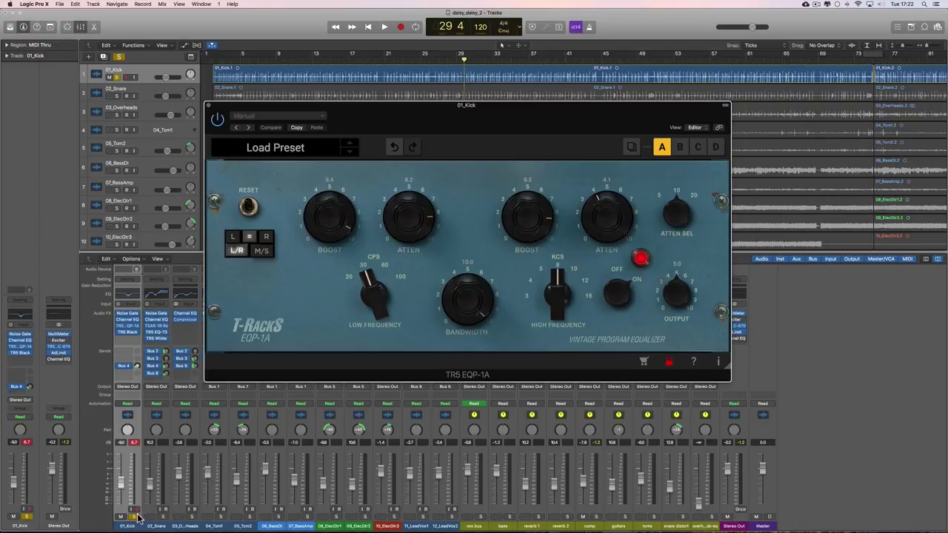
- Replay the soloed kick in two short passages from bar 29, comparing it with the EQP-1A bypassed and enabled
key(space)
key(space)
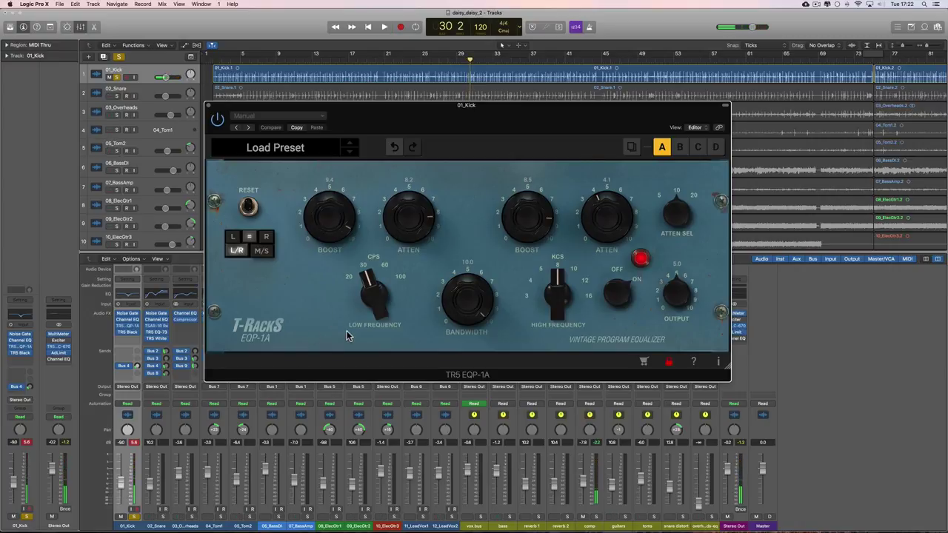
key(space)
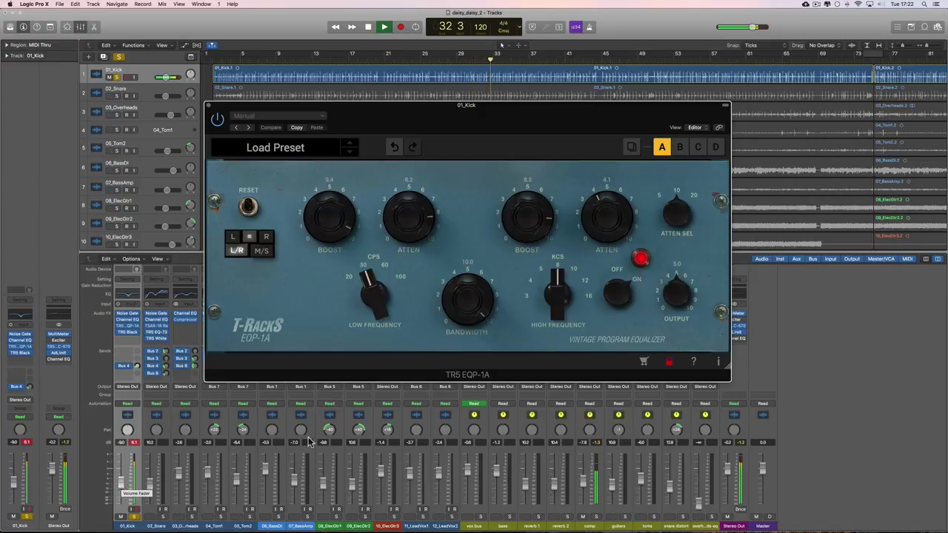
click(618, 296)
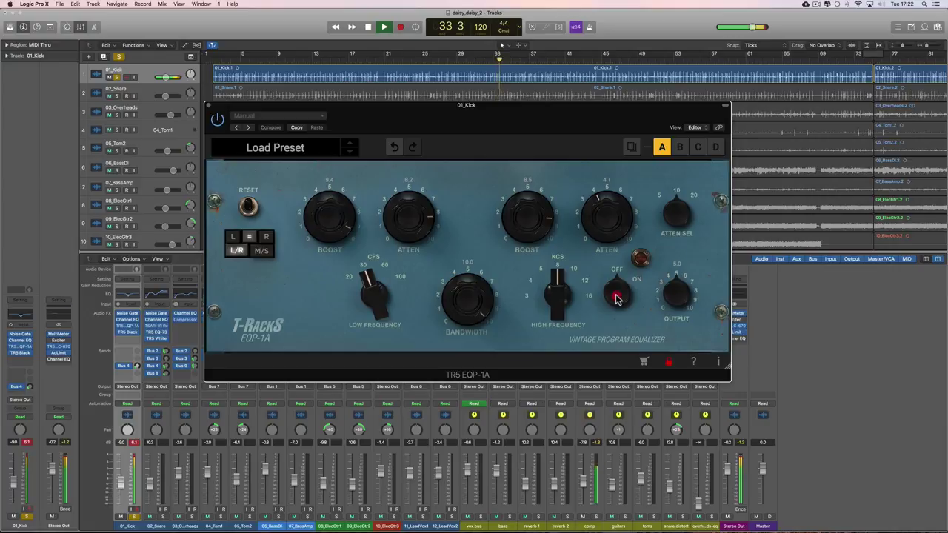
click(617, 296)
key(space)
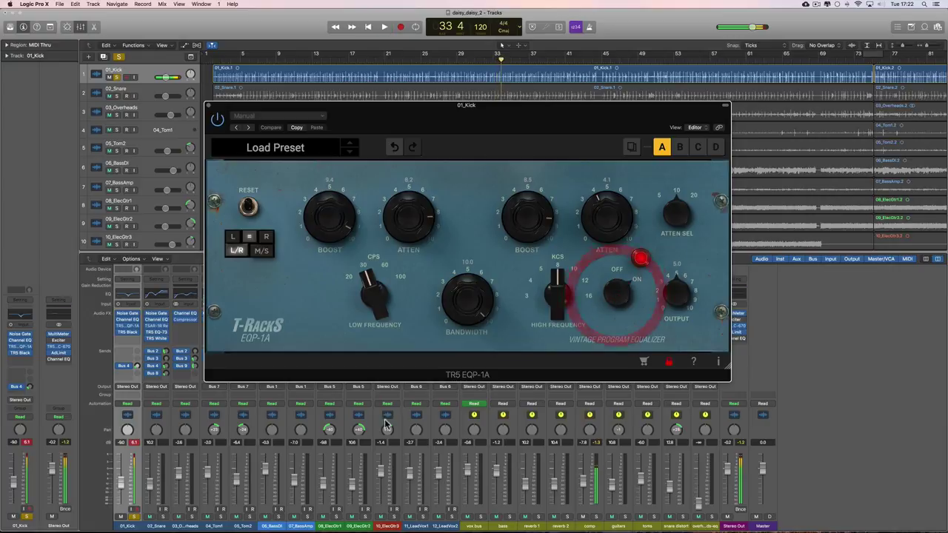
- Clear the kick channel's solo and raise its volume fader slightly
click(133, 515)
click(121, 483)
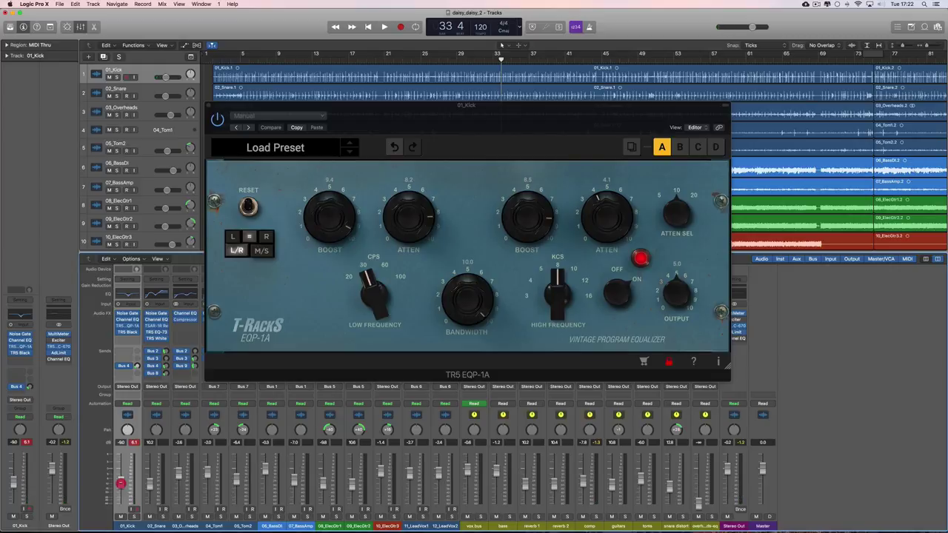
drag(121, 484, 120, 480)
- Play the full mix to check the kick level, moving the playhead back to about bar 13 before stopping
key(space)
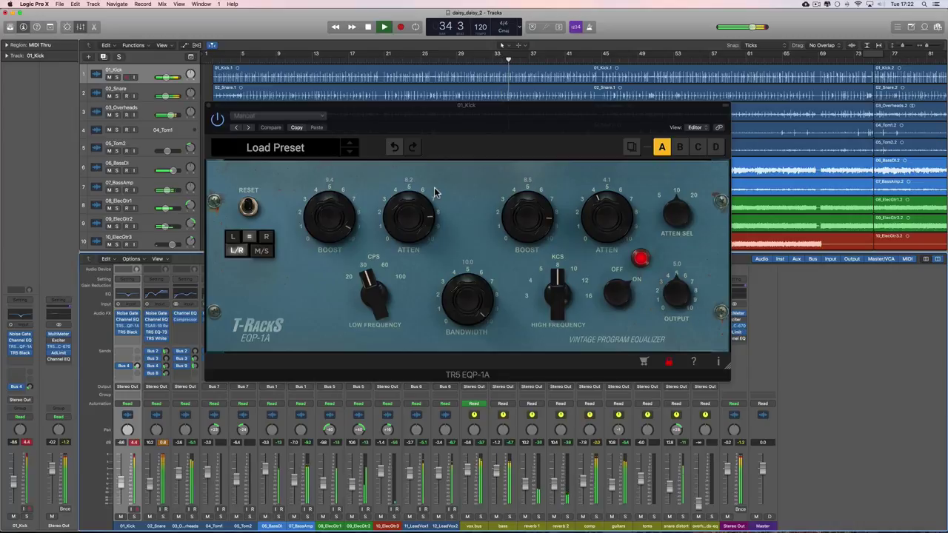
click(315, 49)
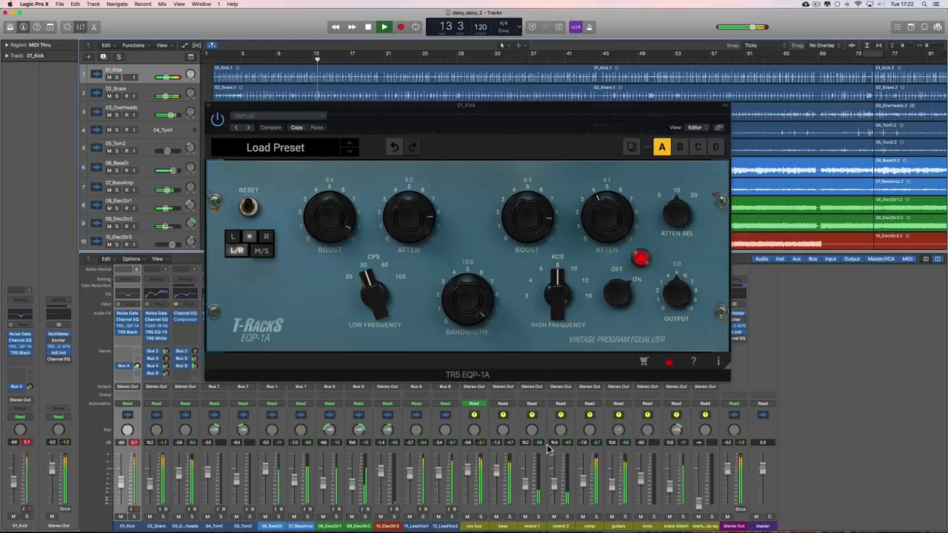
key(space)
- Mute the guitars and vox bus channels and play the remaining mix from bar 13 to bar 16
click(613, 516)
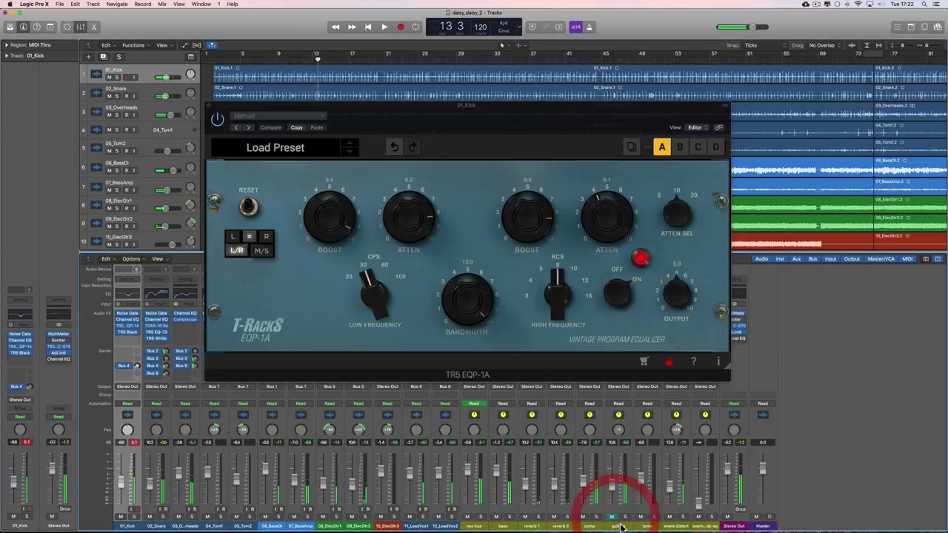
click(470, 517)
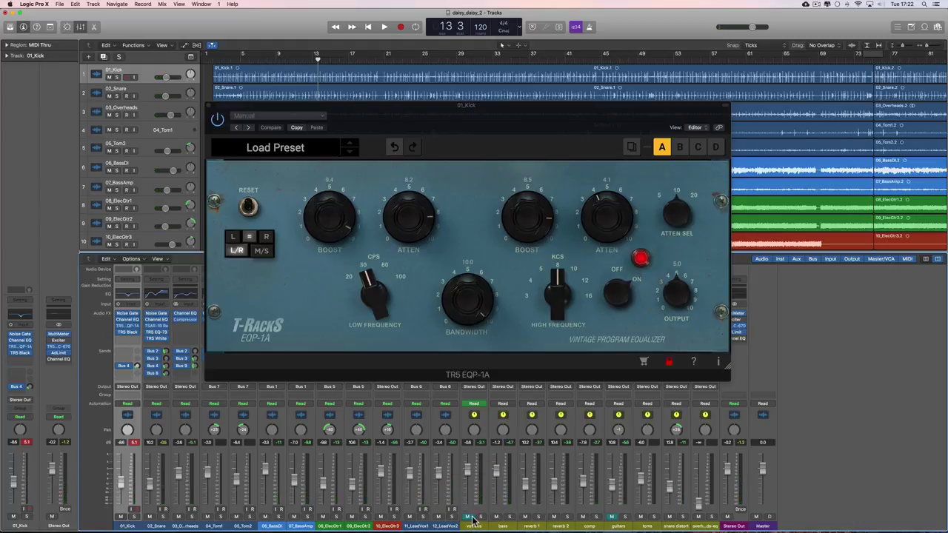
key(space)
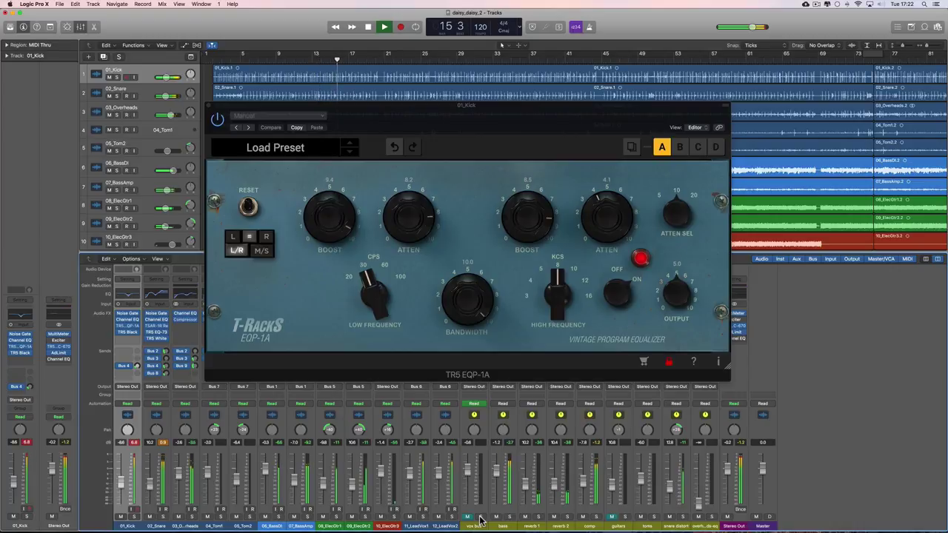
key(space)
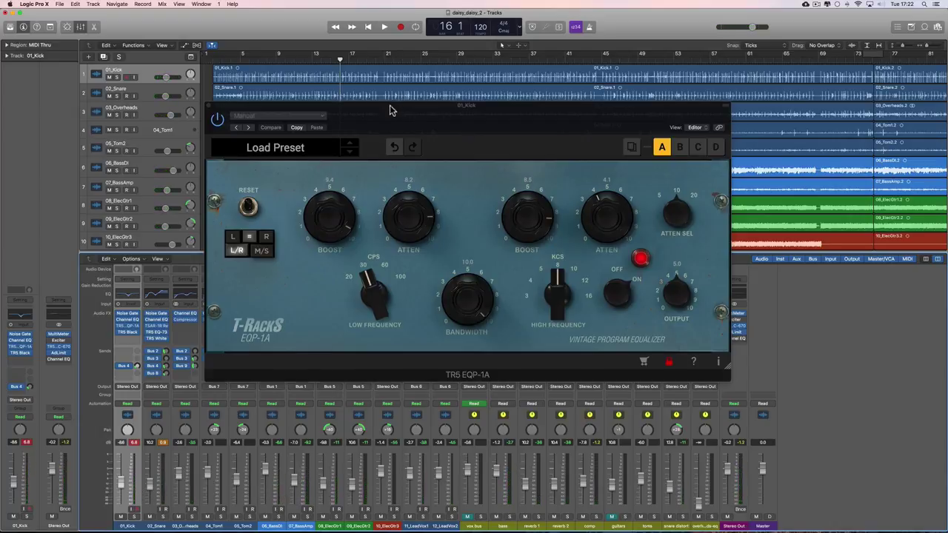
- Reposition the kick's EQP-1A window, play the BassDI channel soloed for about a bar from bar 16, and clear its solo
drag(388, 106, 642, 123)
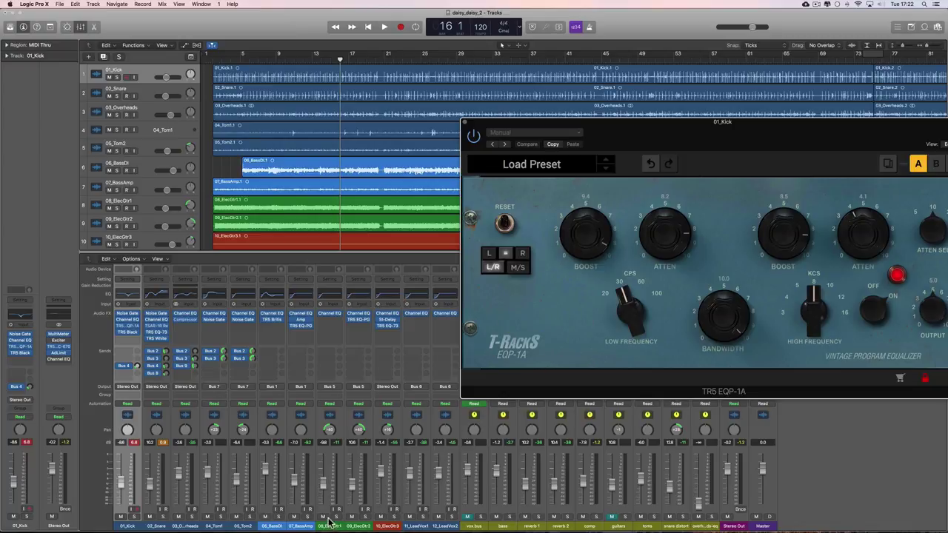
click(278, 518)
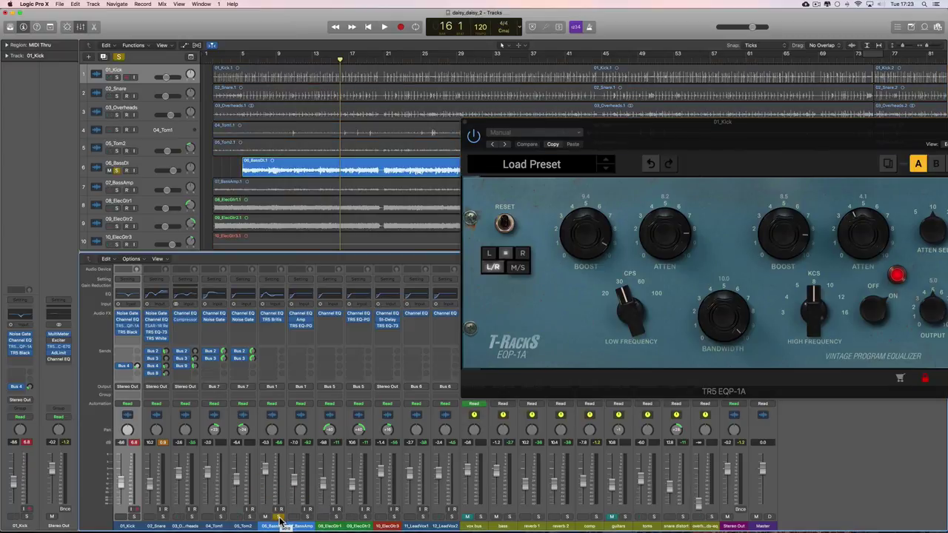
key(space)
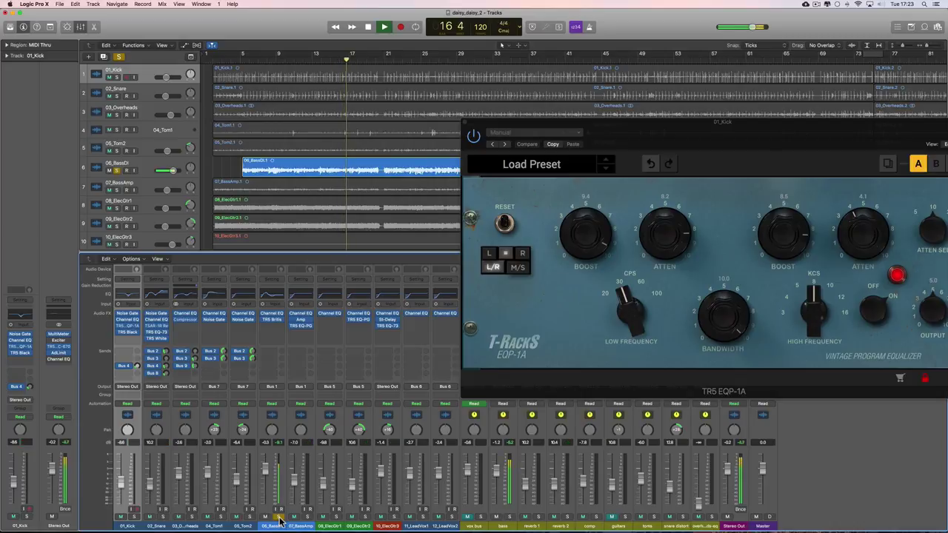
key(space)
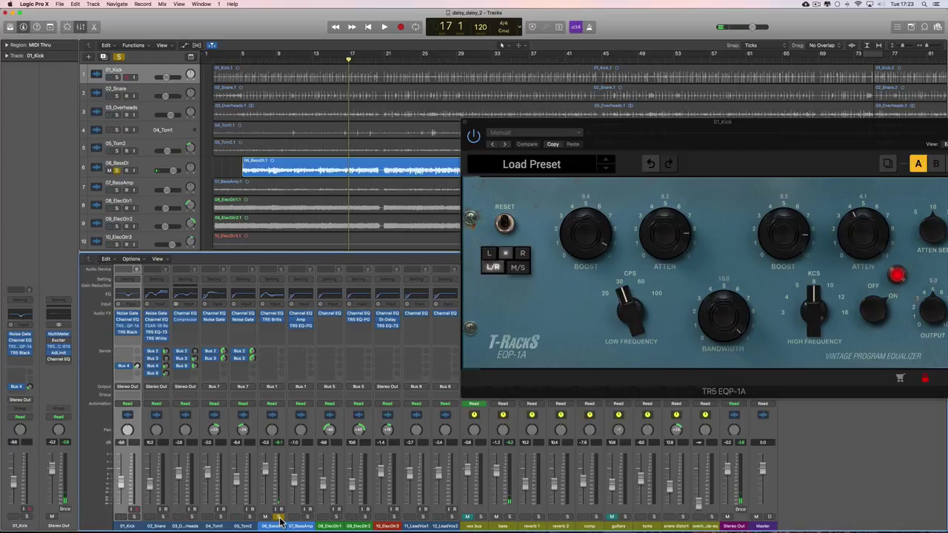
click(279, 518)
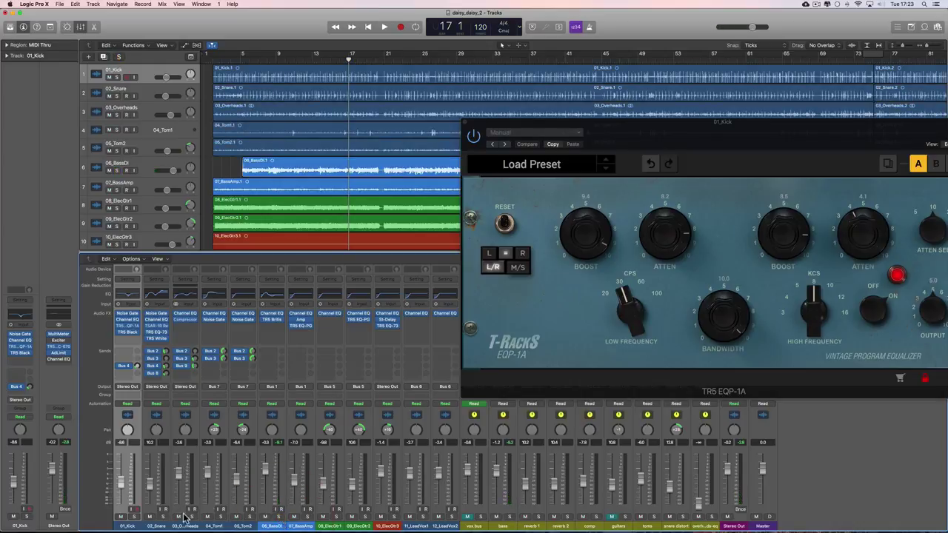
- Solo the kick channel for a brief playback from bar 17 and clear the solo
click(133, 517)
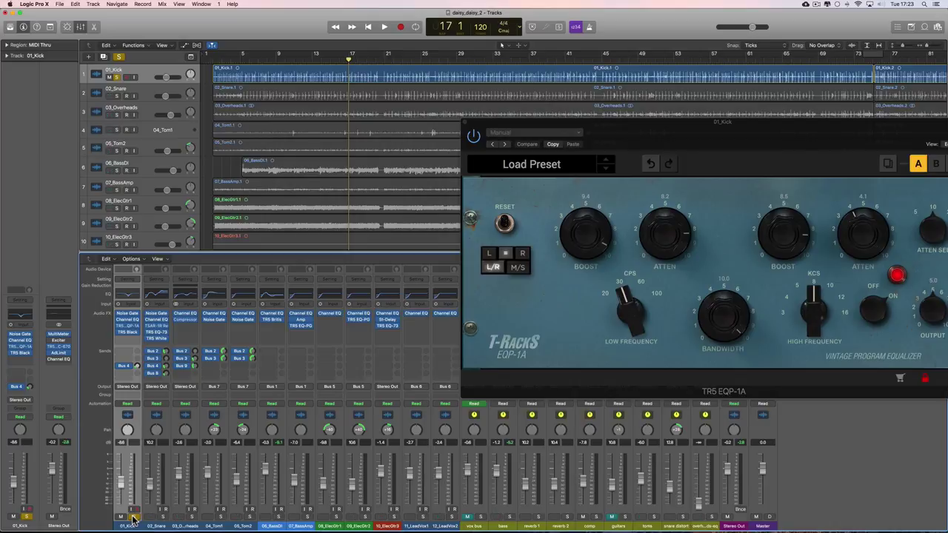
key(space)
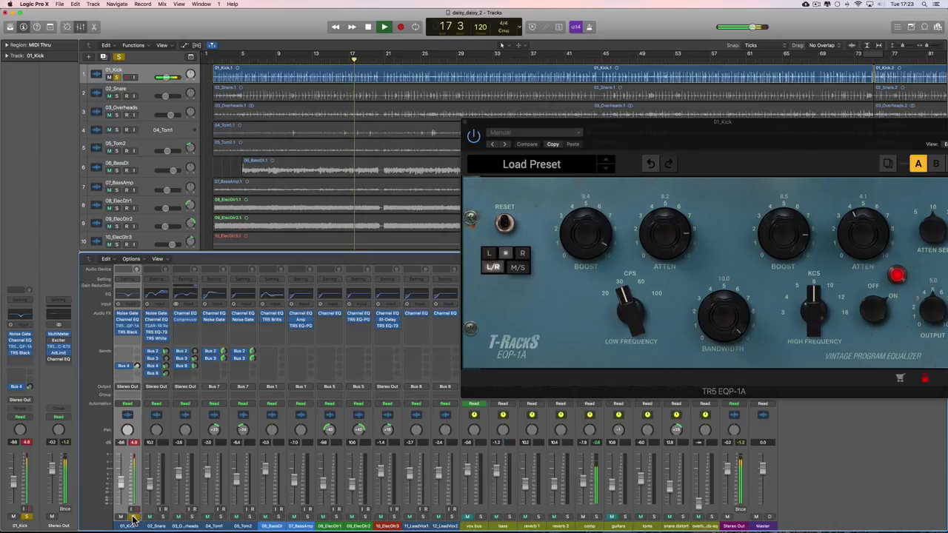
key(space)
click(133, 517)
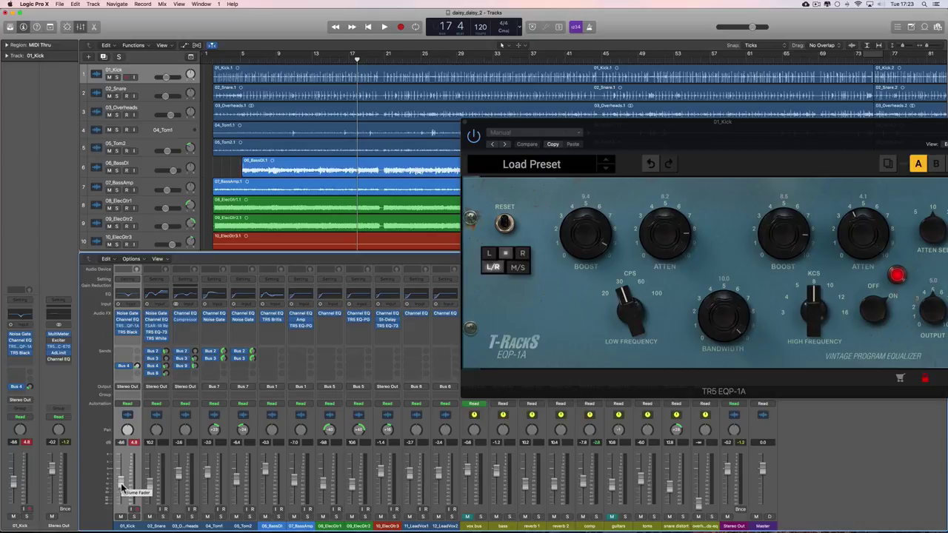
- Play the mix from bar 17 to bar 23 while raising the kick's volume fader to -6.4 dB
key(space)
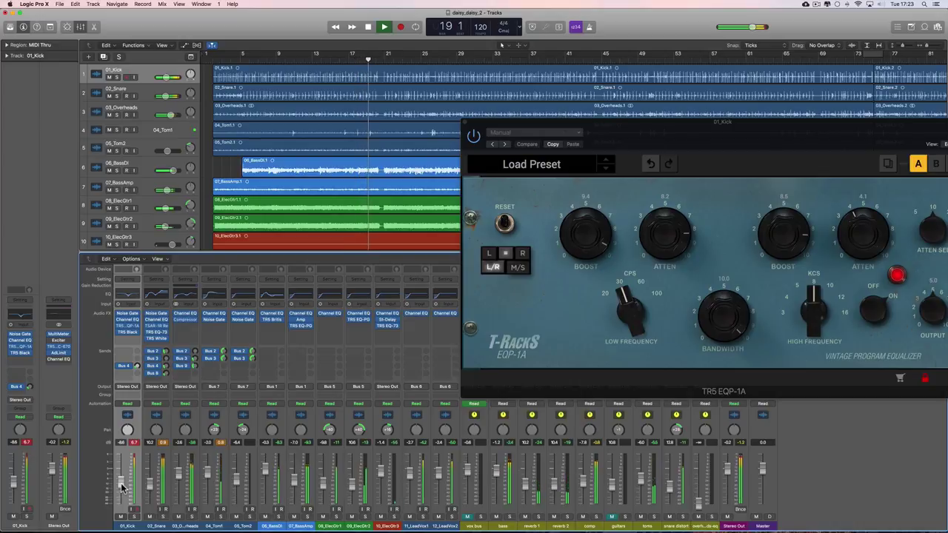
drag(122, 487, 122, 484)
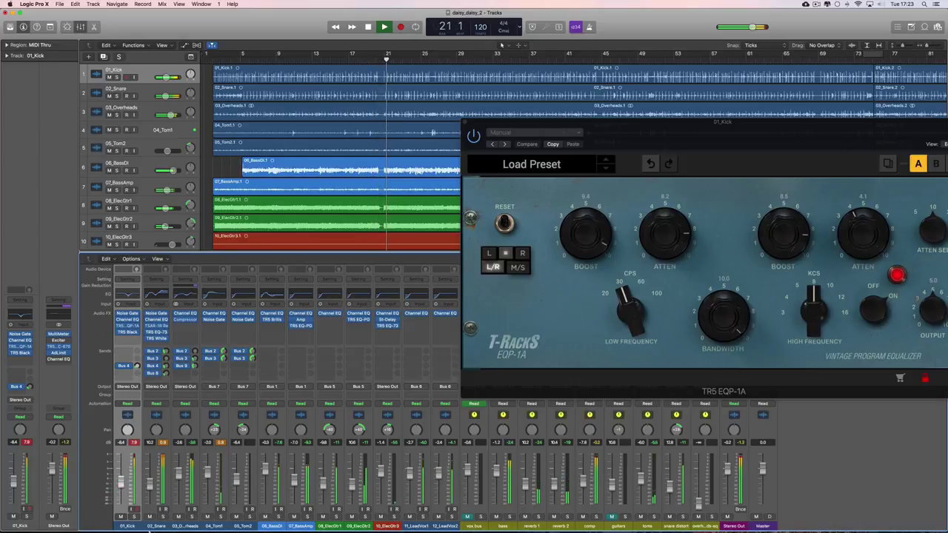
mouse_move(154, 530)
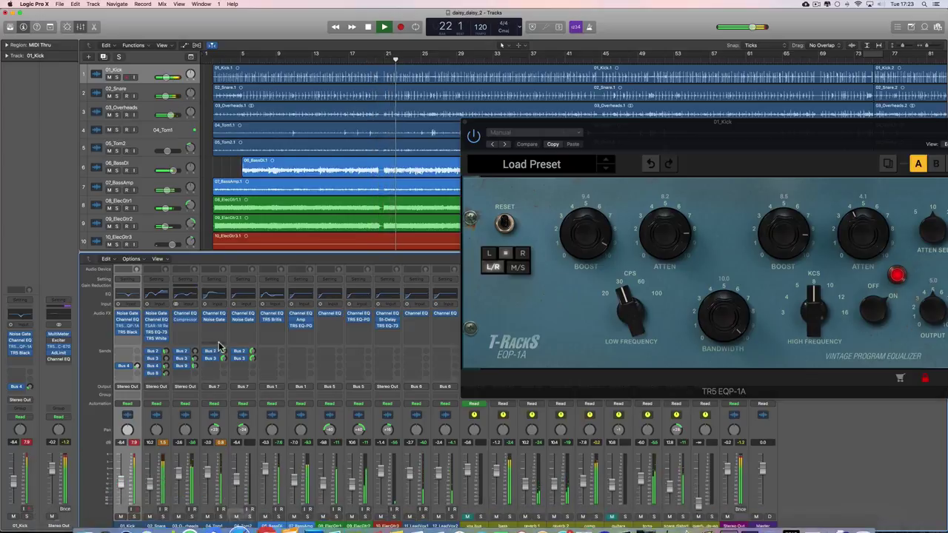
key(space)
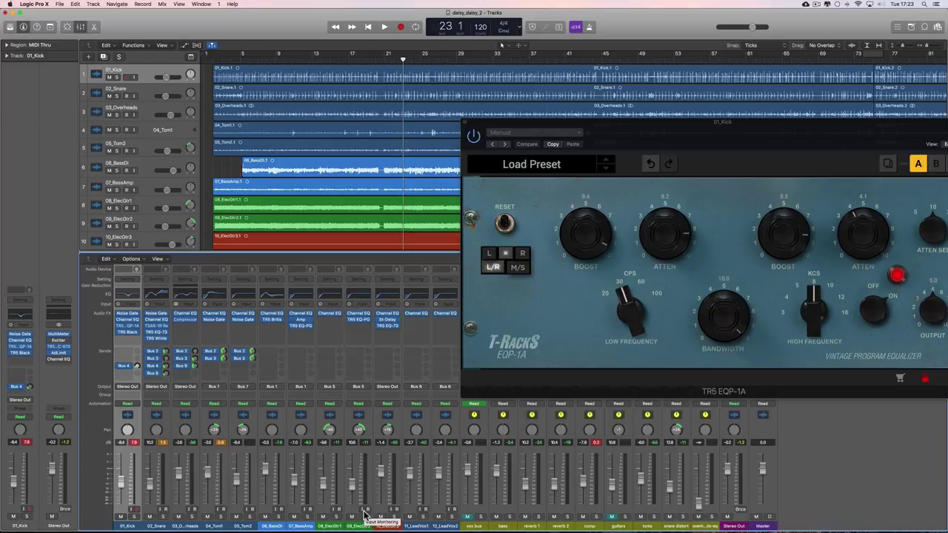
- Reposition the EQP-1A window, view the VC-670 compressor on the stereo output without authorizing T-RackS, and close the compressor
drag(677, 165, 350, 85)
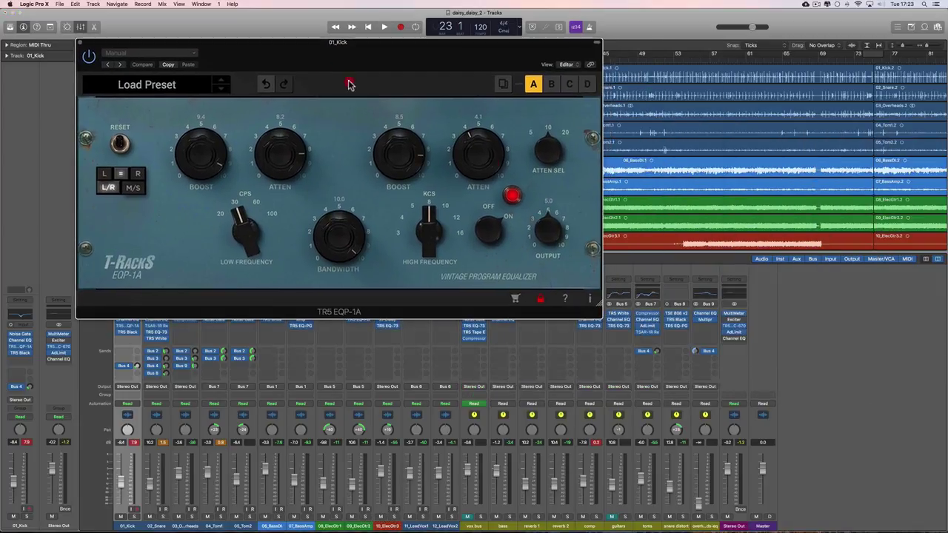
click(489, 163)
click(735, 326)
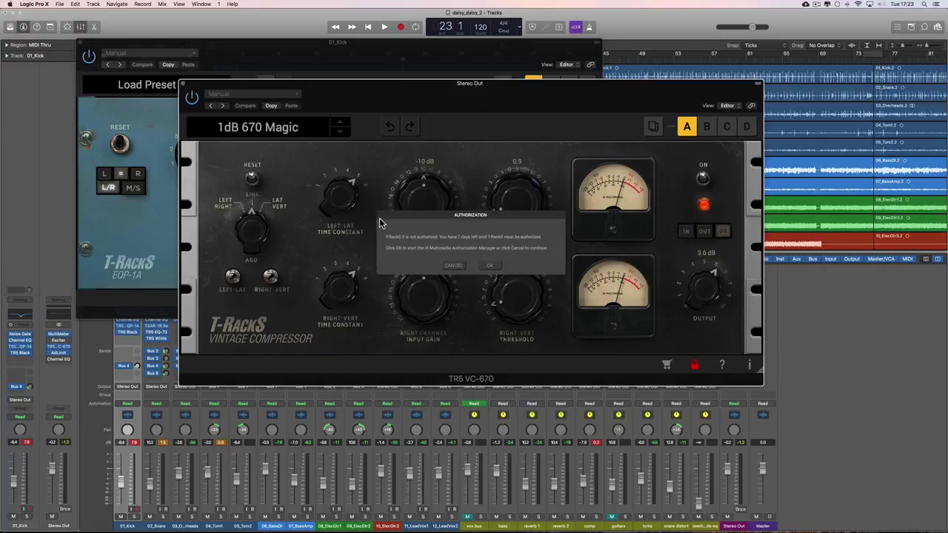
click(457, 265)
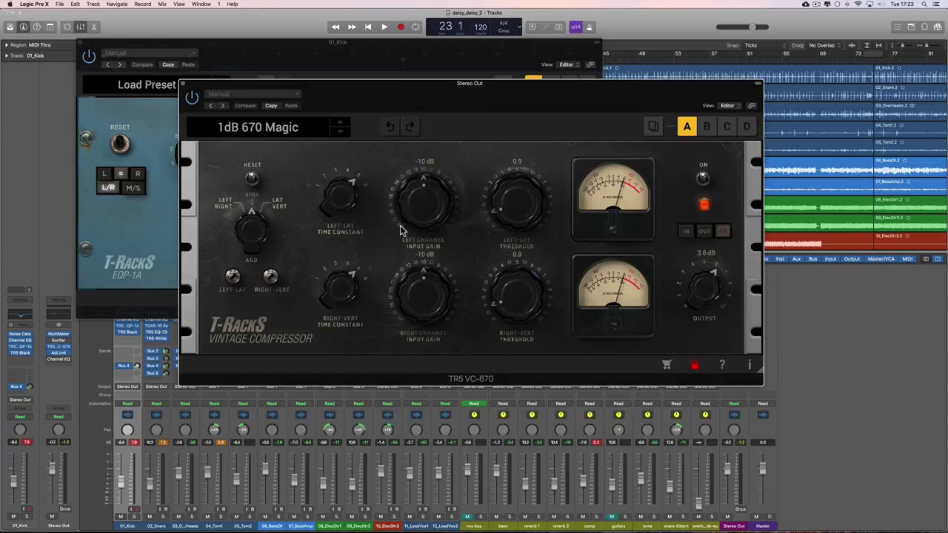
click(184, 84)
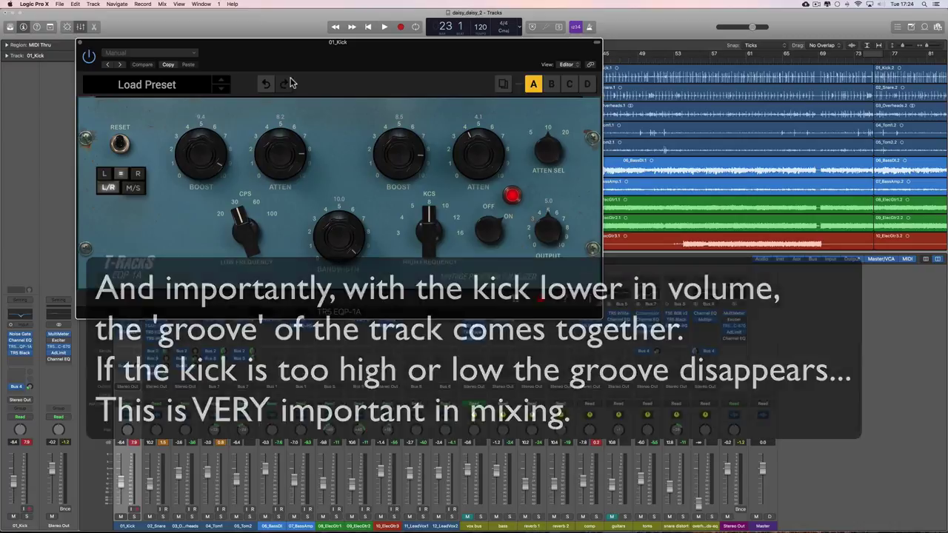
- Play the mix briefly from bar 23 and close the kick's EQP-1A window
drag(285, 46, 351, 57)
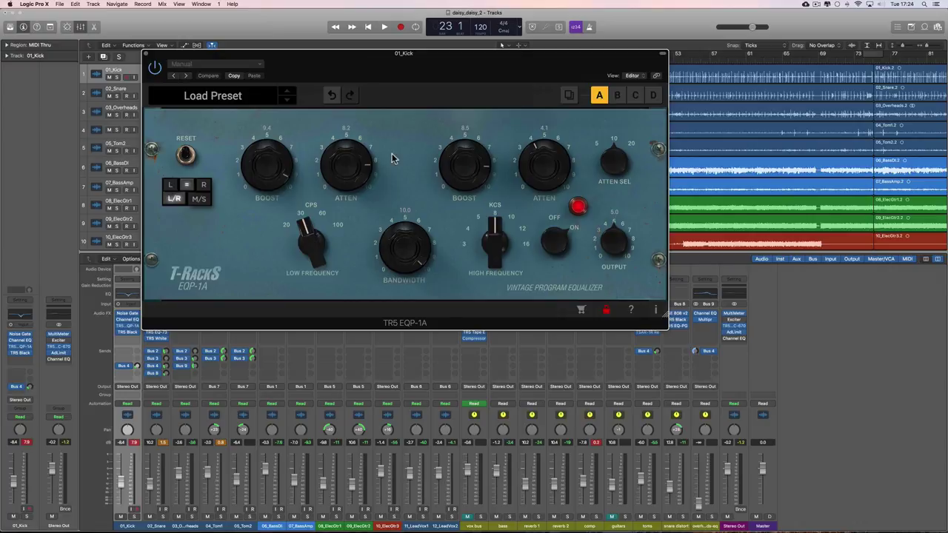
key(space)
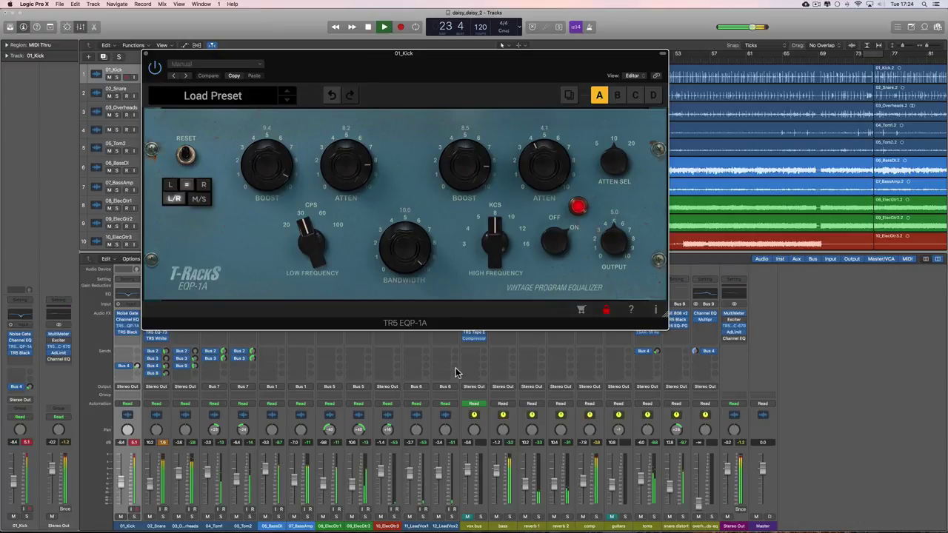
key(space)
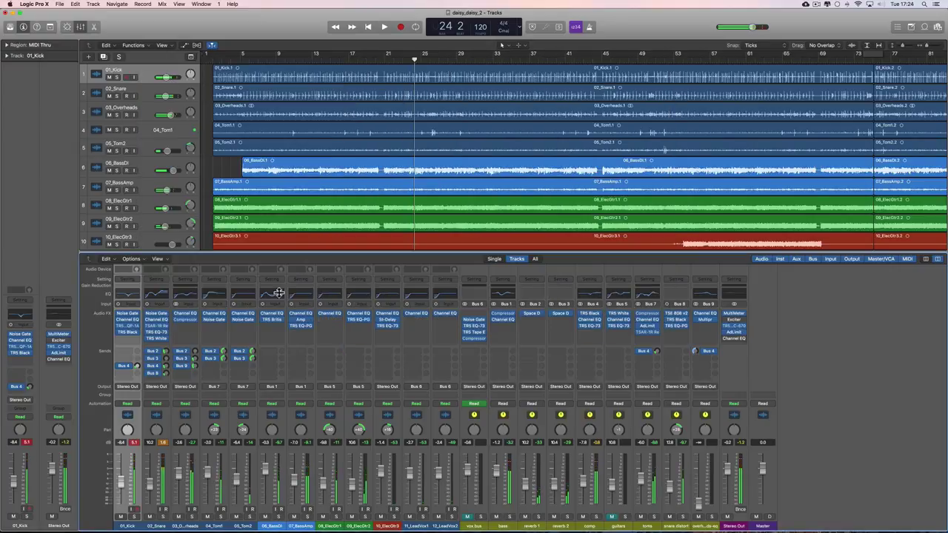
click(149, 55)
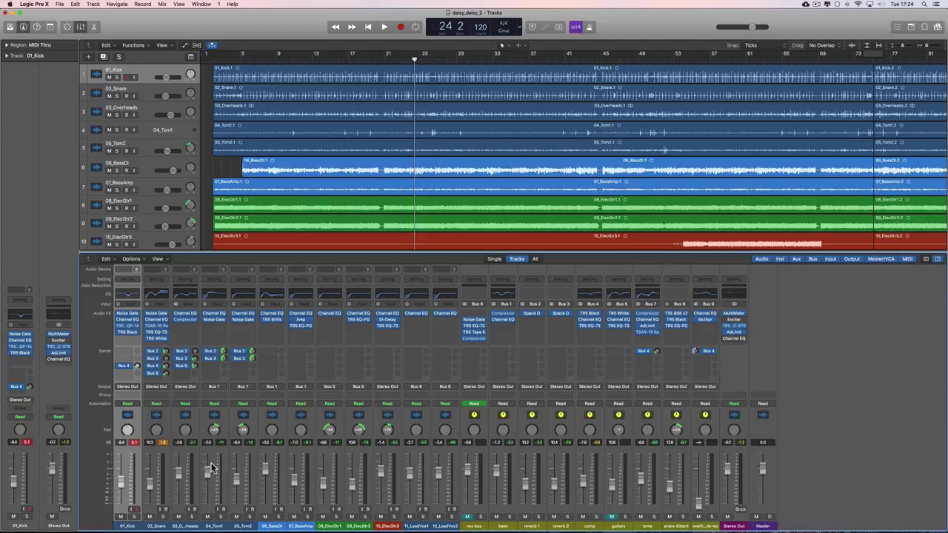
- Select the snare and overheads channel strips together in the mixer
click(160, 526)
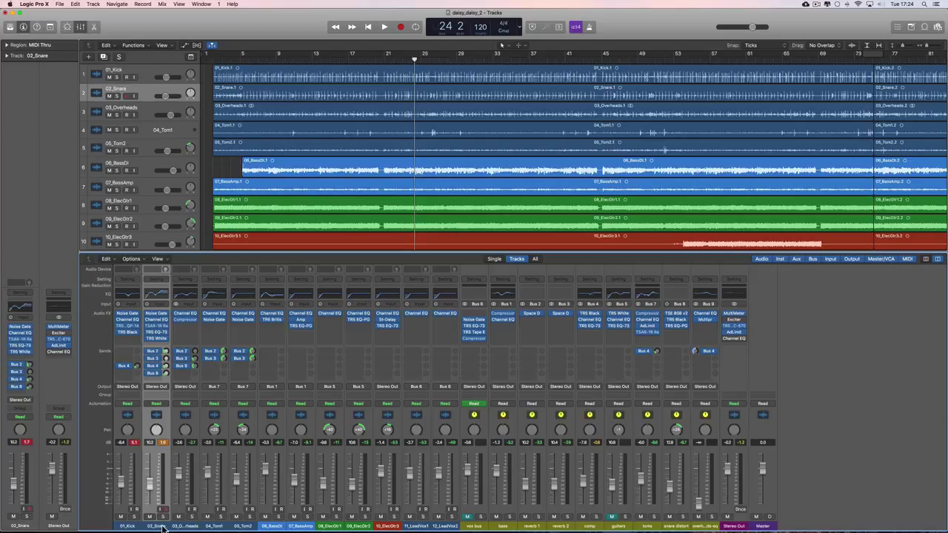
shift+click(186, 526)
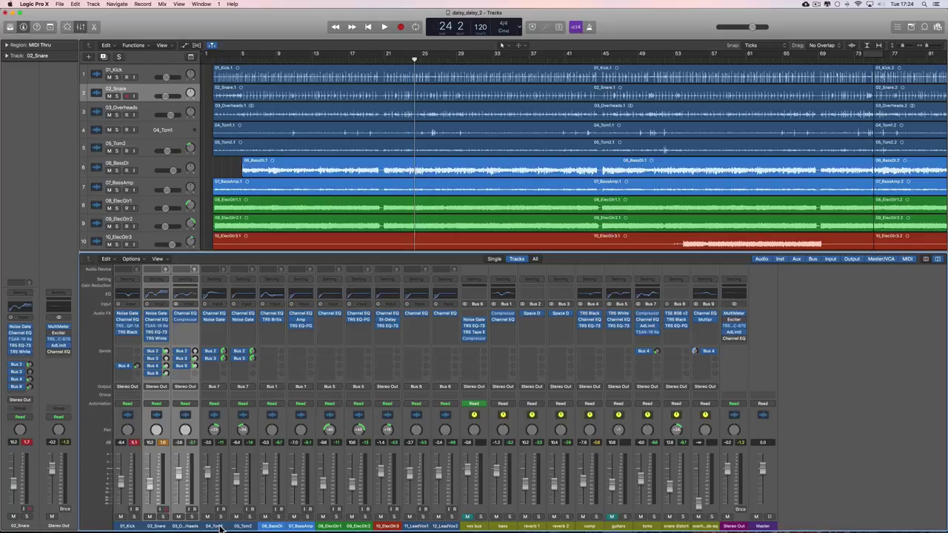
click(220, 528)
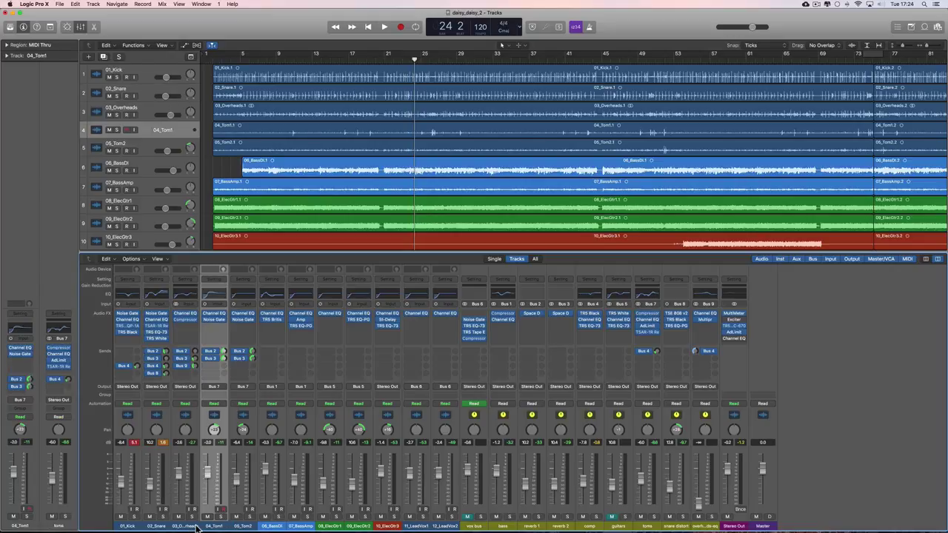
click(171, 527)
shift+click(163, 527)
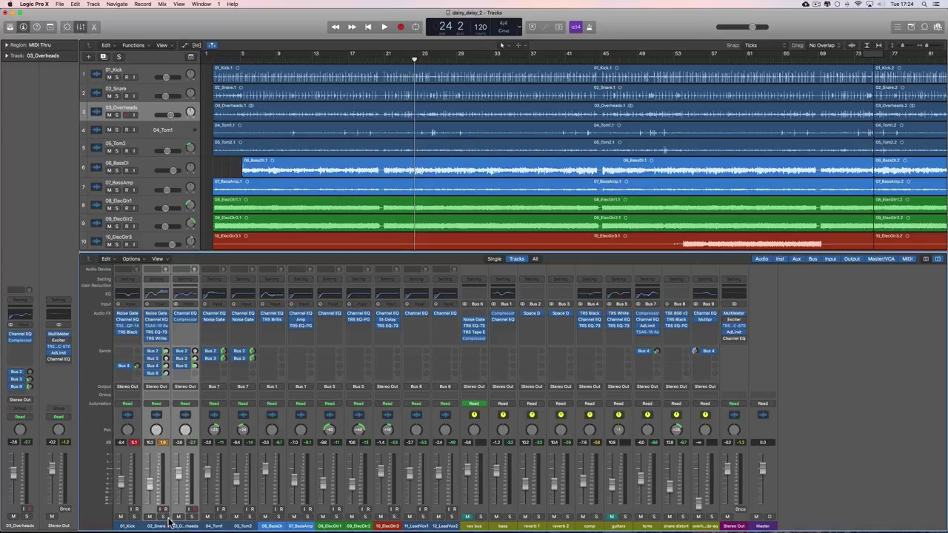
- Select and solo the snare channel, and play it in two short passages from bar 24 to bar 26
click(156, 502)
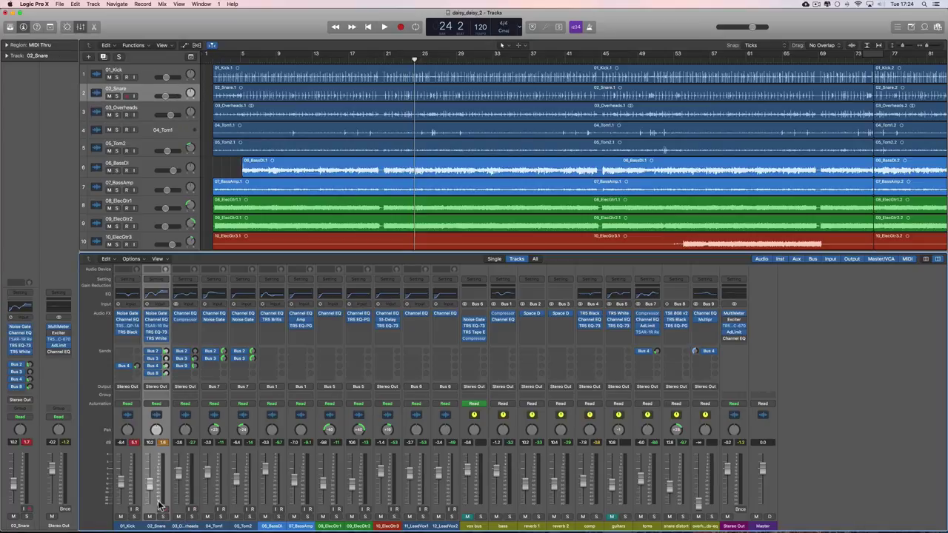
click(164, 517)
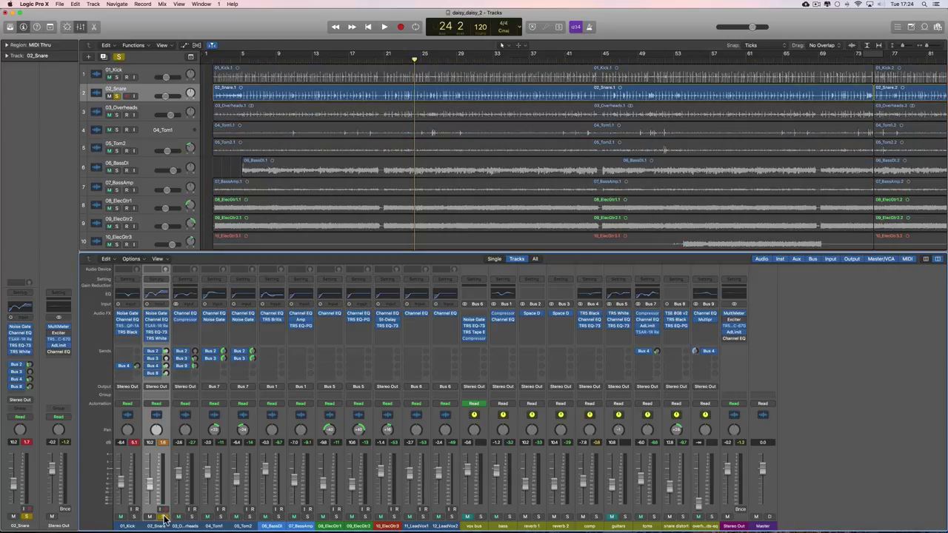
key(space)
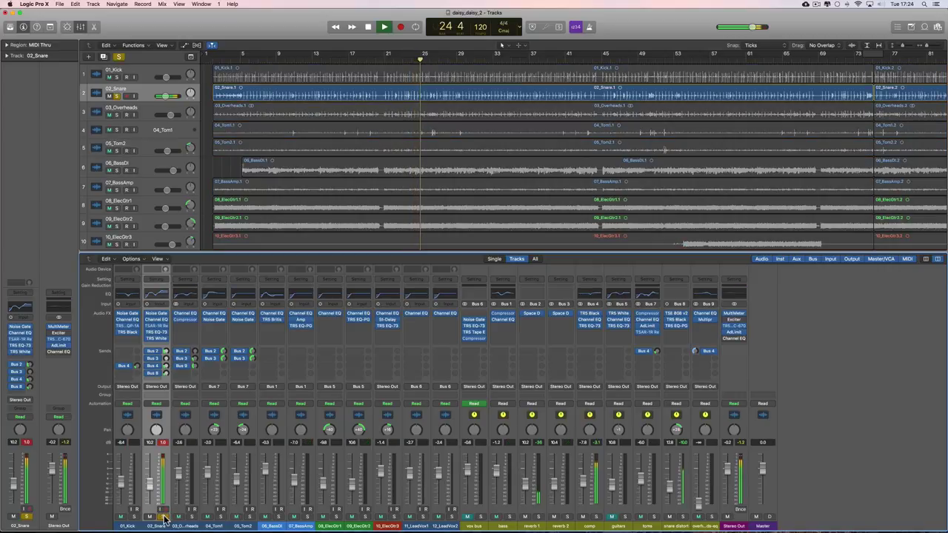
key(space)
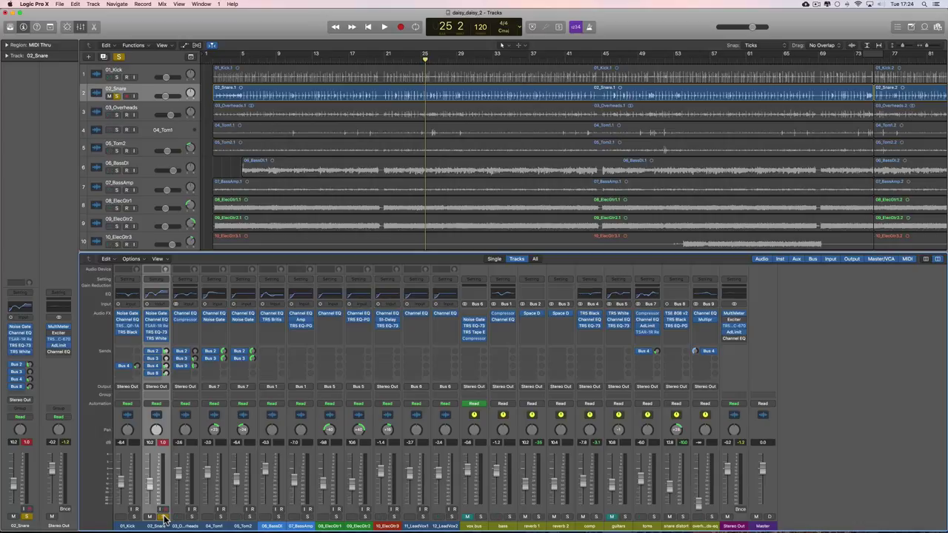
key(space)
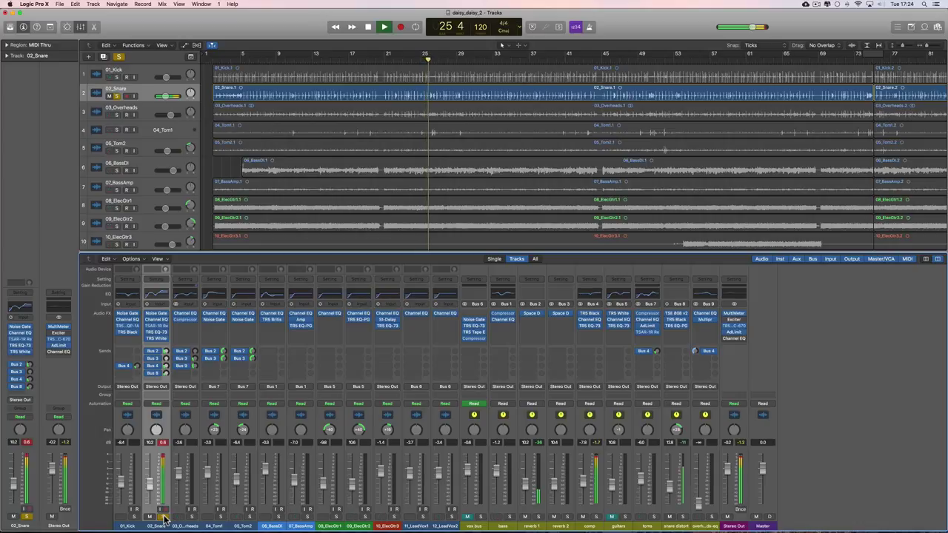
key(space)
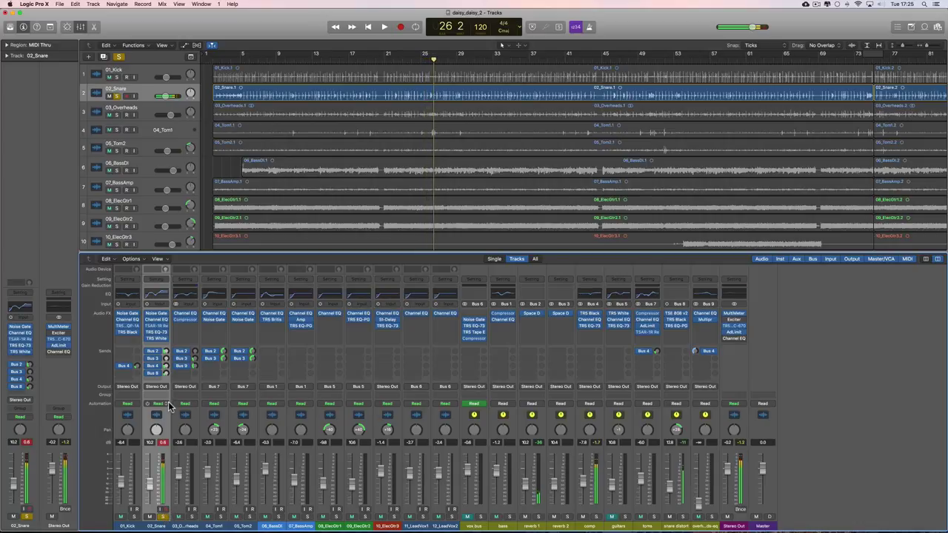
- Examine the snare's Channel EQ curve and close its window
click(157, 295)
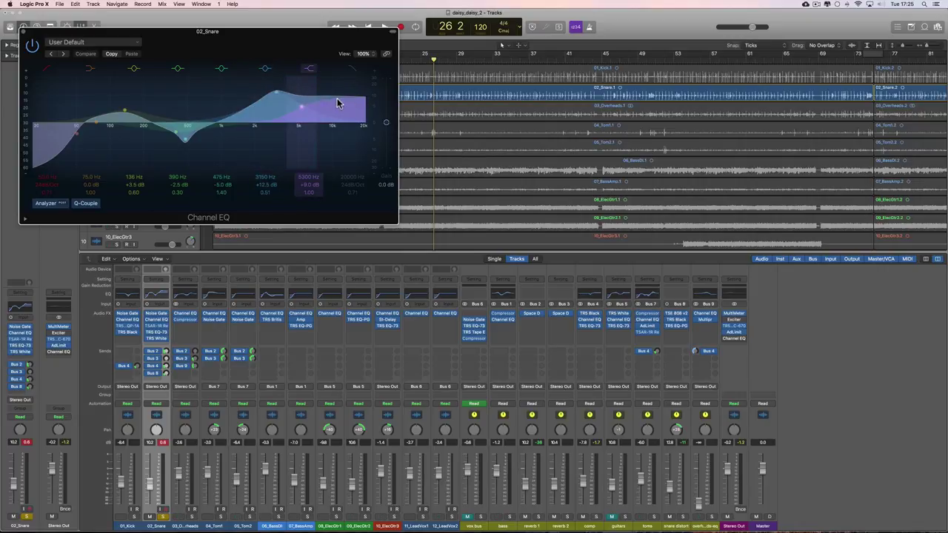
click(25, 32)
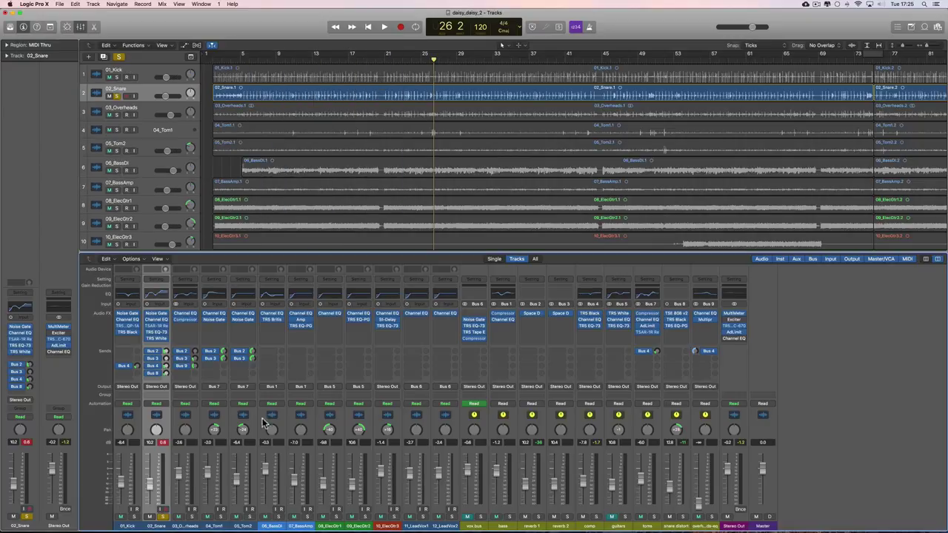
- Open the snare's TSAR-1R Reverb, reposition its window, and play the soloed snare while switching the reverb off and back on
click(156, 328)
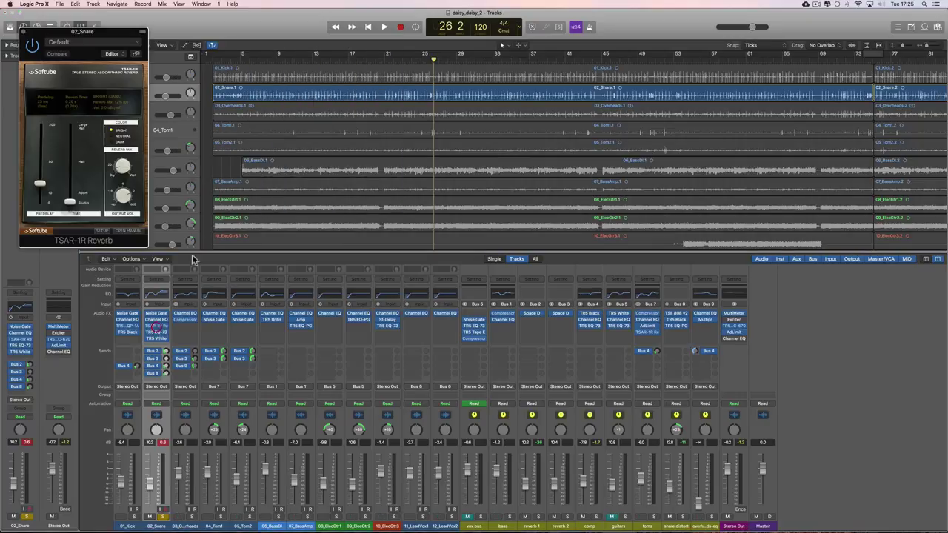
drag(80, 34, 272, 126)
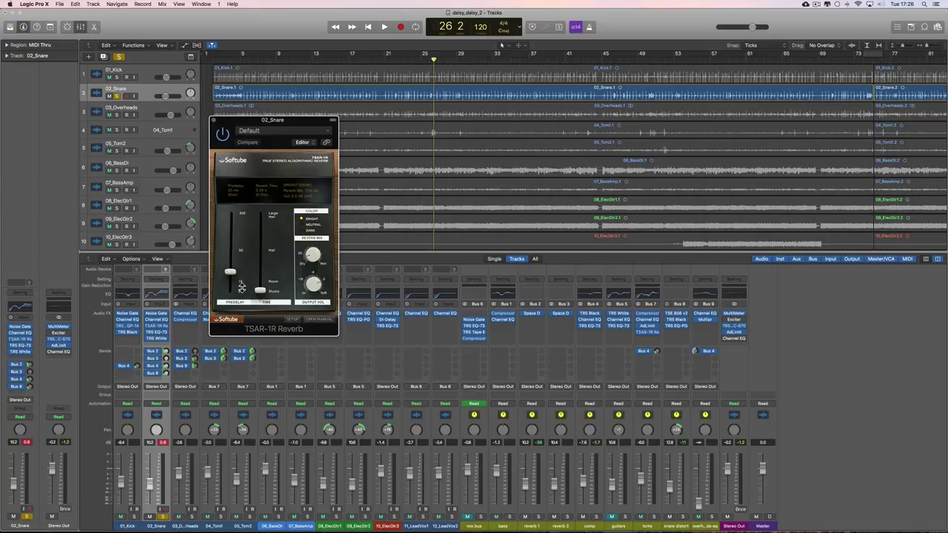
key(space)
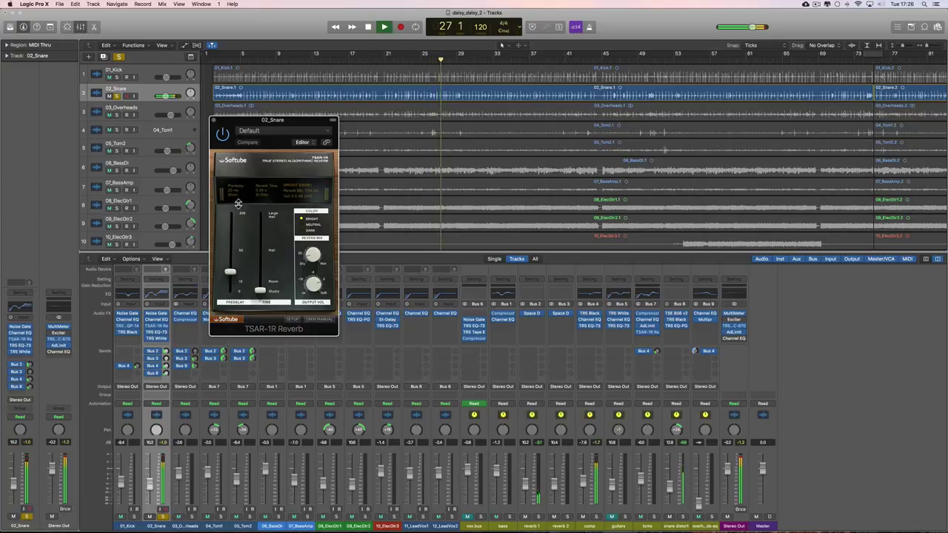
click(224, 134)
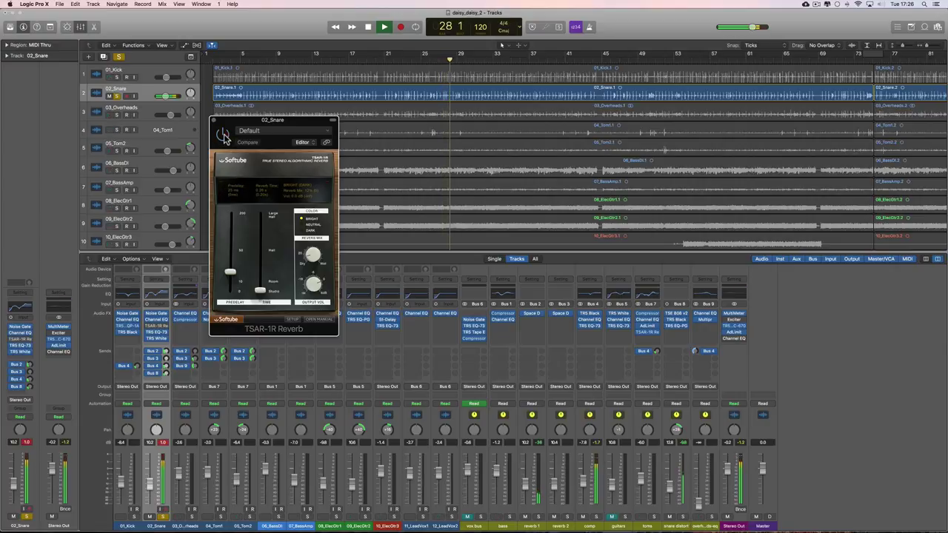
click(224, 135)
key(space)
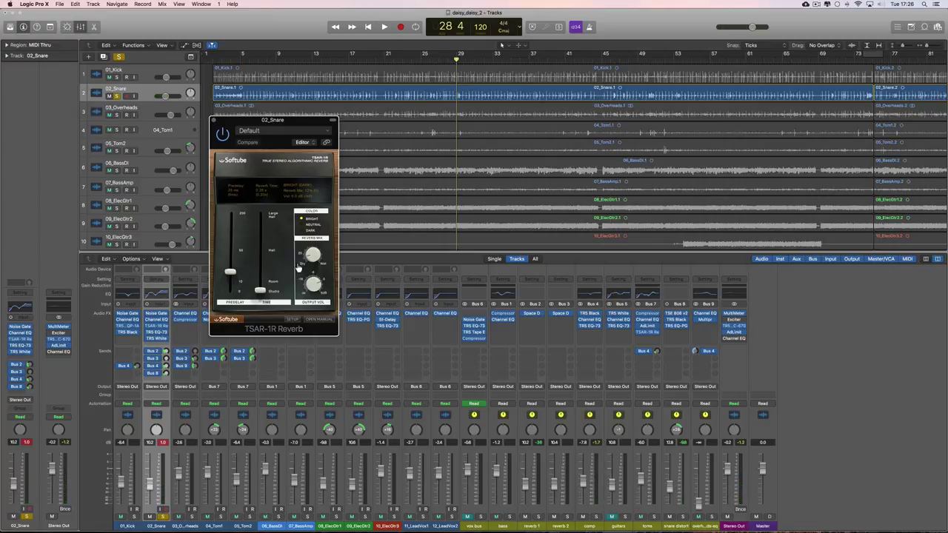
- Audition a reverb mix of about 25% on the playing snare, set it back to 12%, and close the TSAR-1R window
key(space)
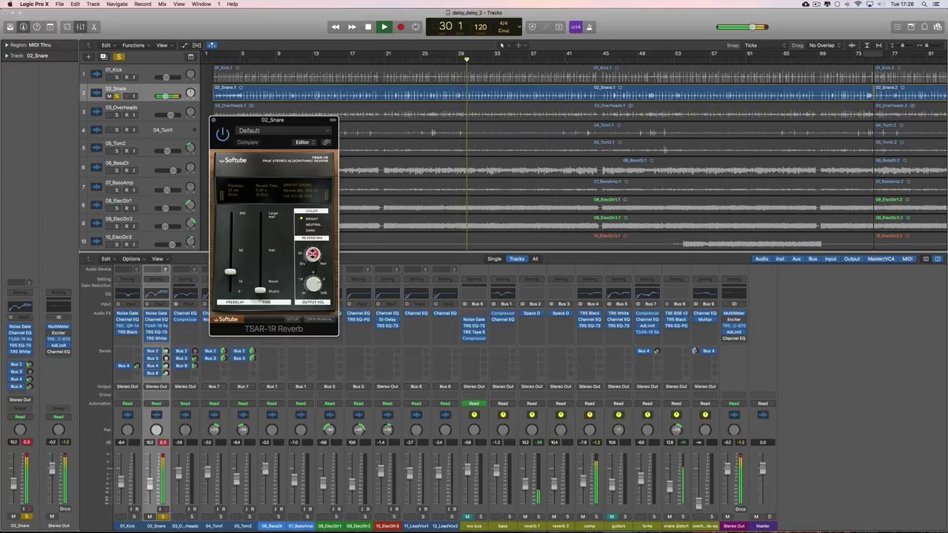
mouse_move(312, 254)
mouse_down()
mouse_move(312, 217)
mouse_move(312, 254)
mouse_up()
key(space)
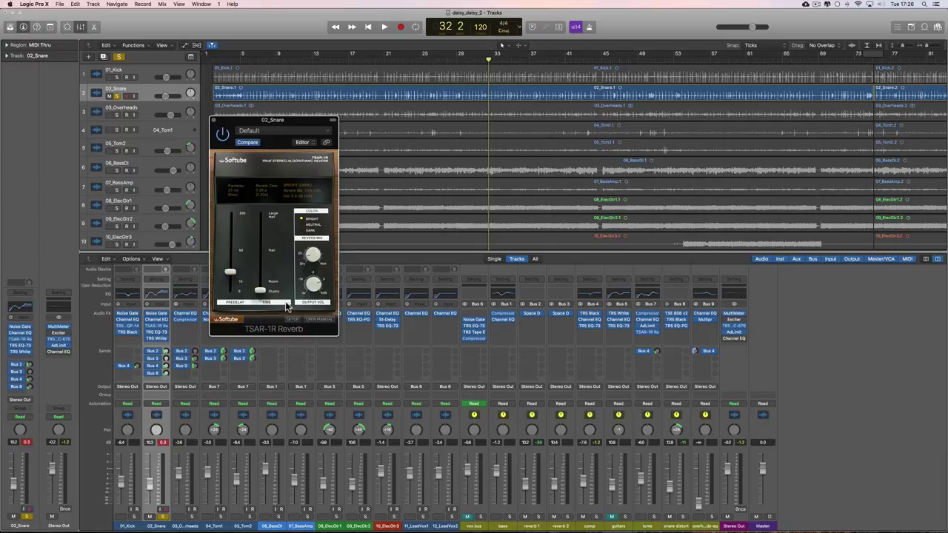
key(space)
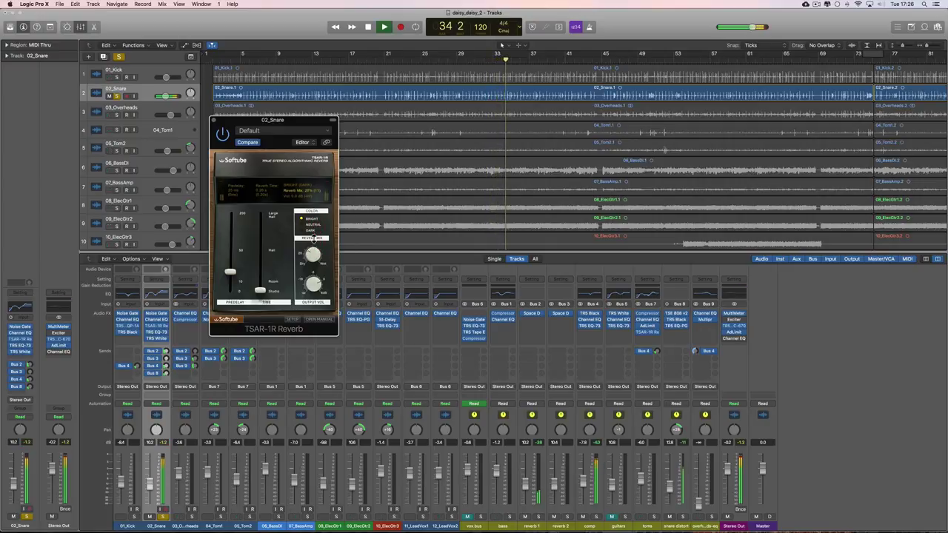
drag(312, 252, 313, 254)
key(space)
key(space)
key(space)
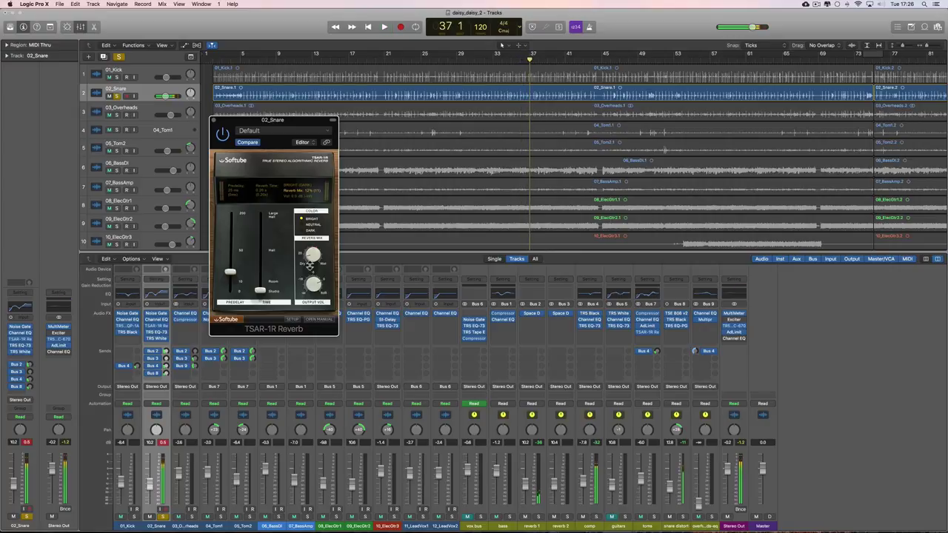
click(215, 124)
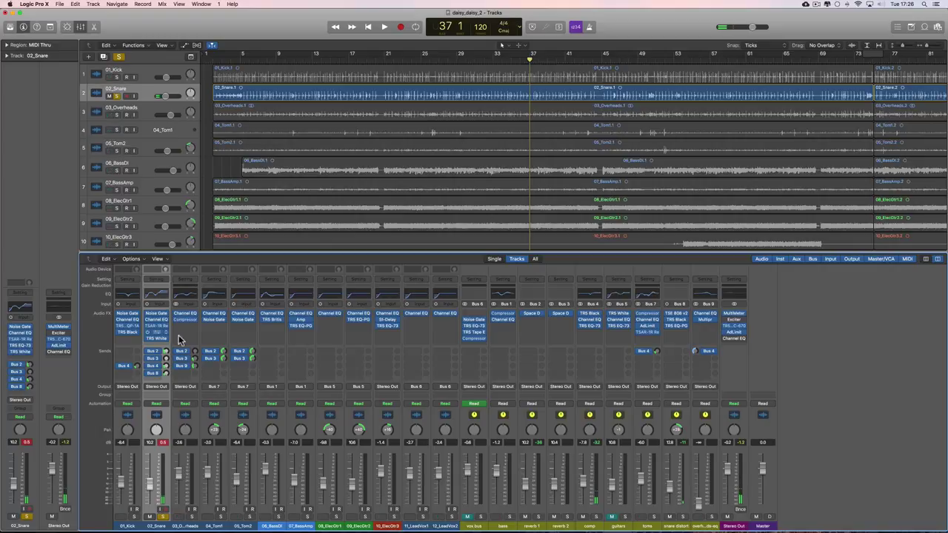
- Open the snare's TR5 EQ-73 and reposition its window over the tracks area
click(156, 332)
click(184, 163)
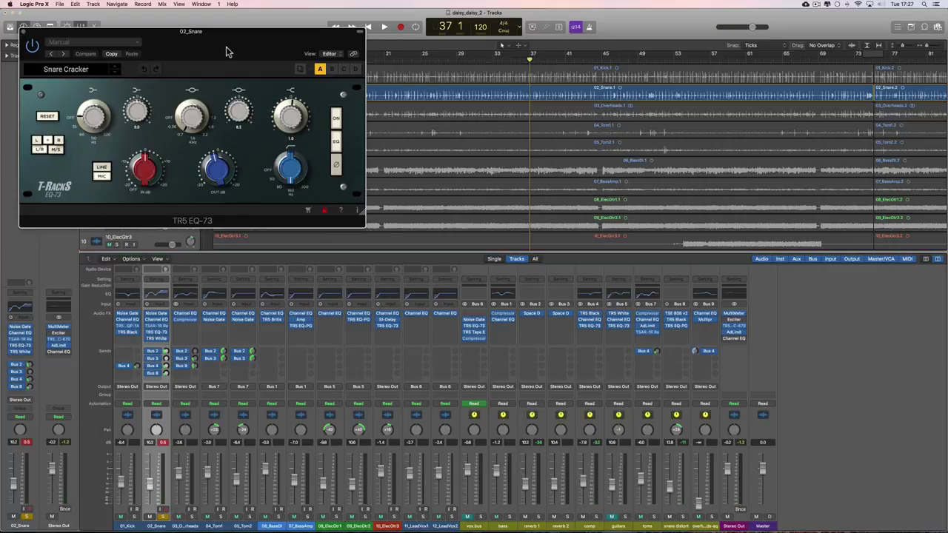
drag(226, 52, 311, 143)
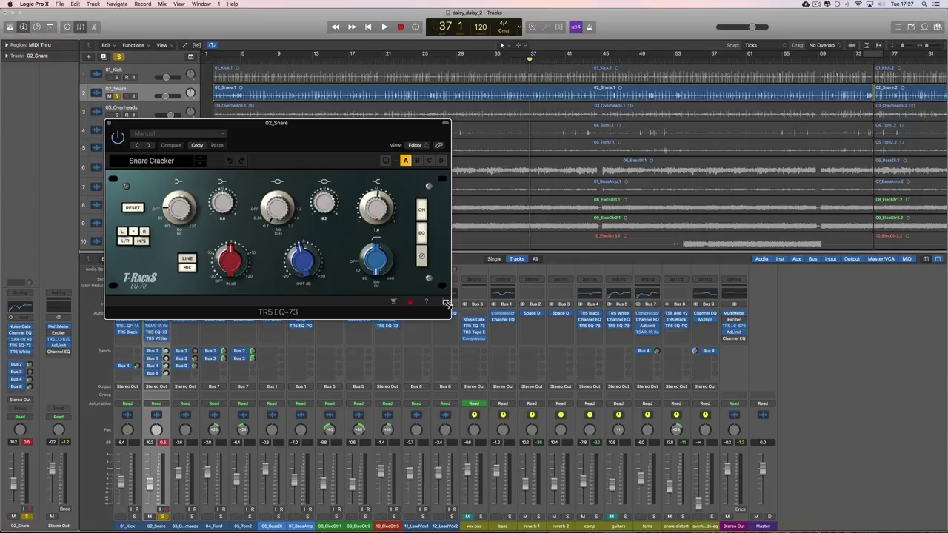
drag(292, 123, 304, 124)
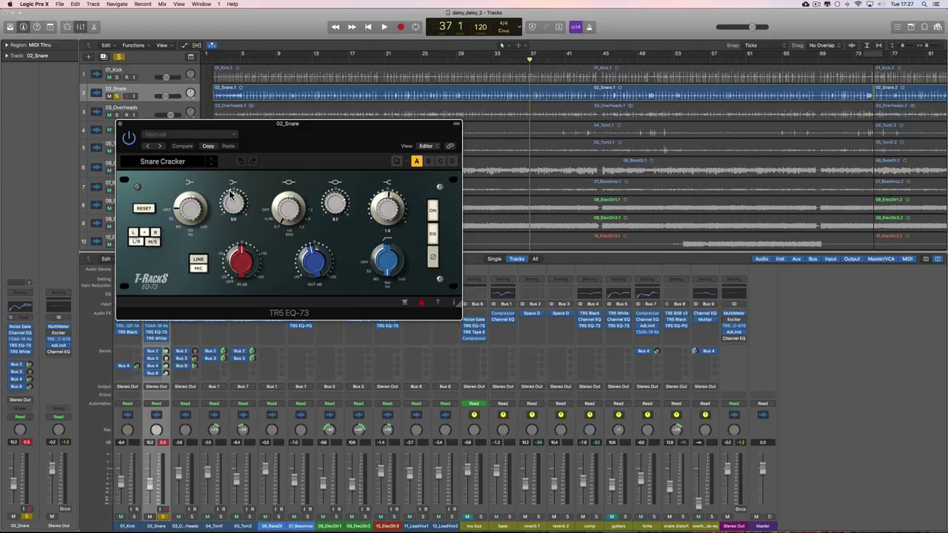
- Play the soloed snare from bar 37 to bar 41 in two passages, comparing the EQ-73 with its EQ section off and on
key(space)
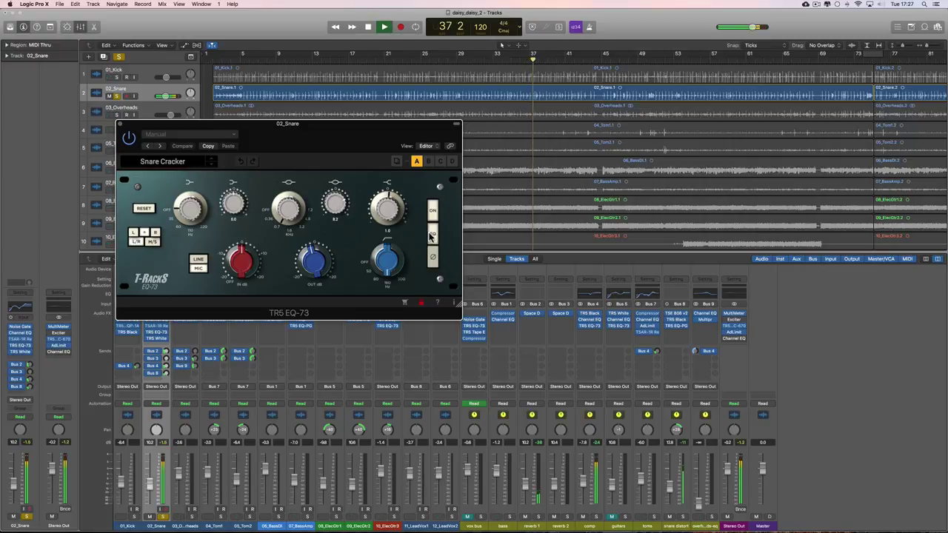
click(434, 236)
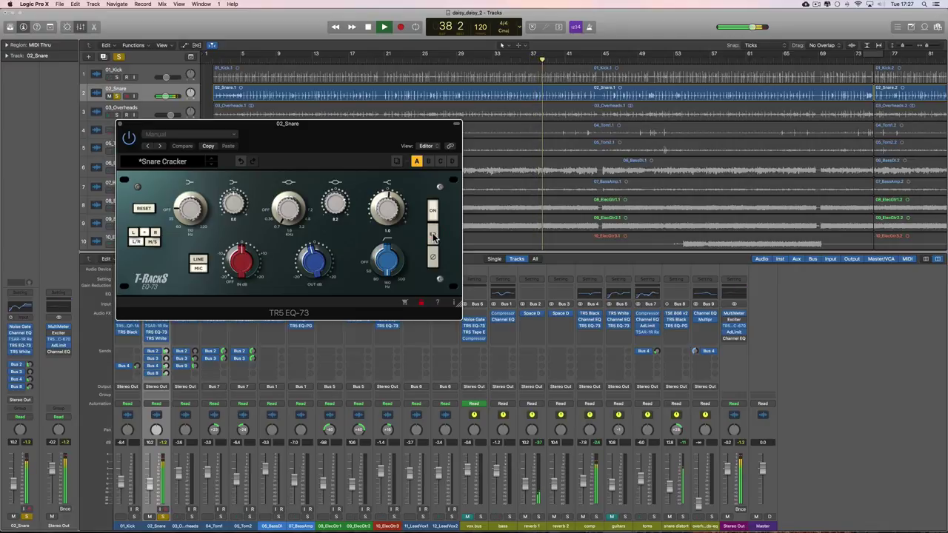
click(434, 236)
key(space)
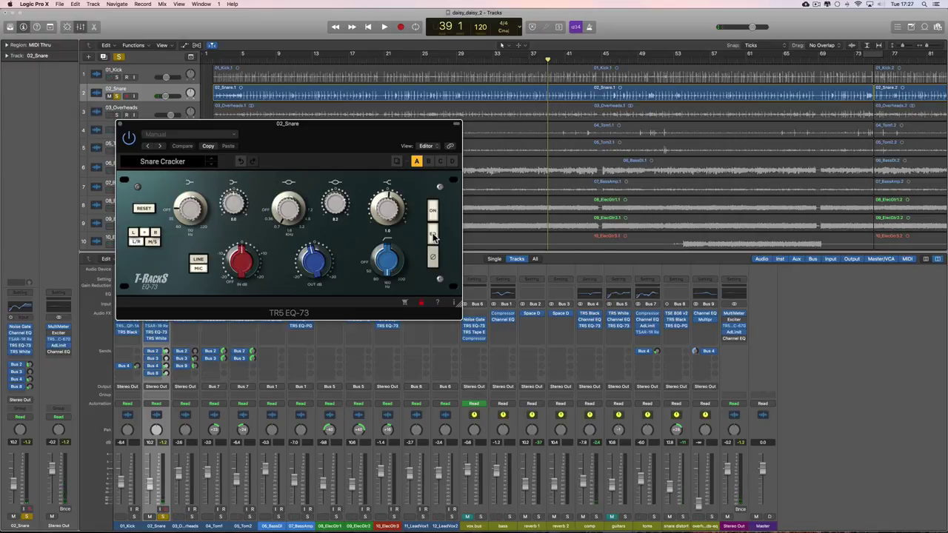
key(space)
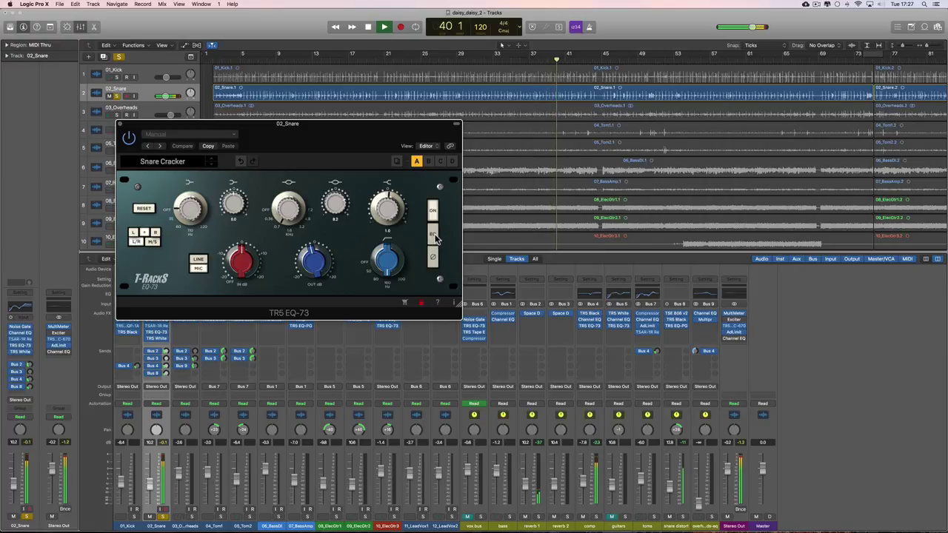
click(434, 235)
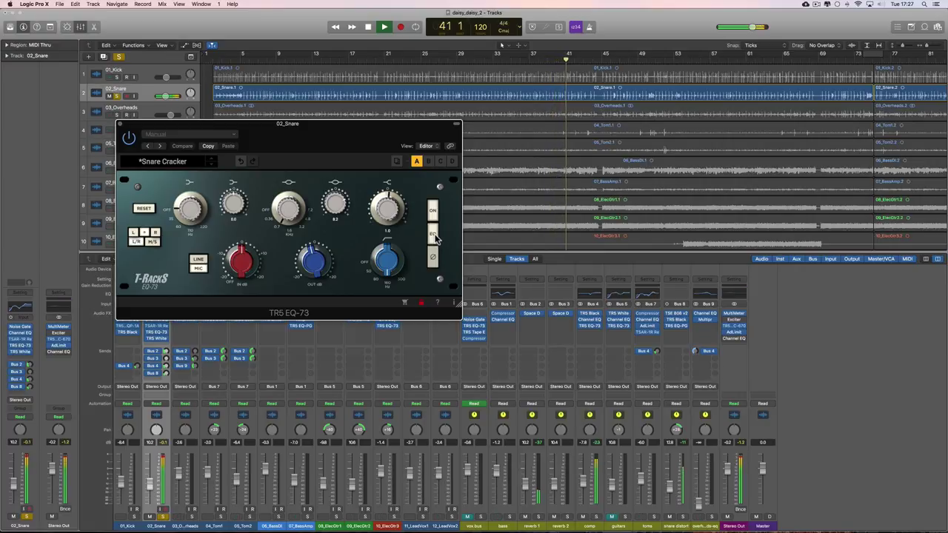
click(435, 237)
key(space)
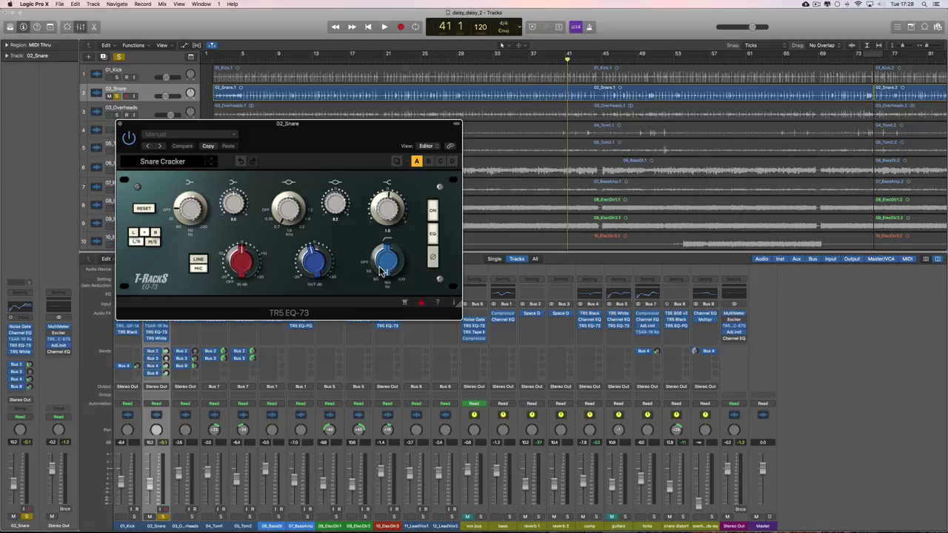
- Try a lower high-pass frequency on the snare's EQ-73 during playback, returning the filter to 160 Hz after each attempt
key(space)
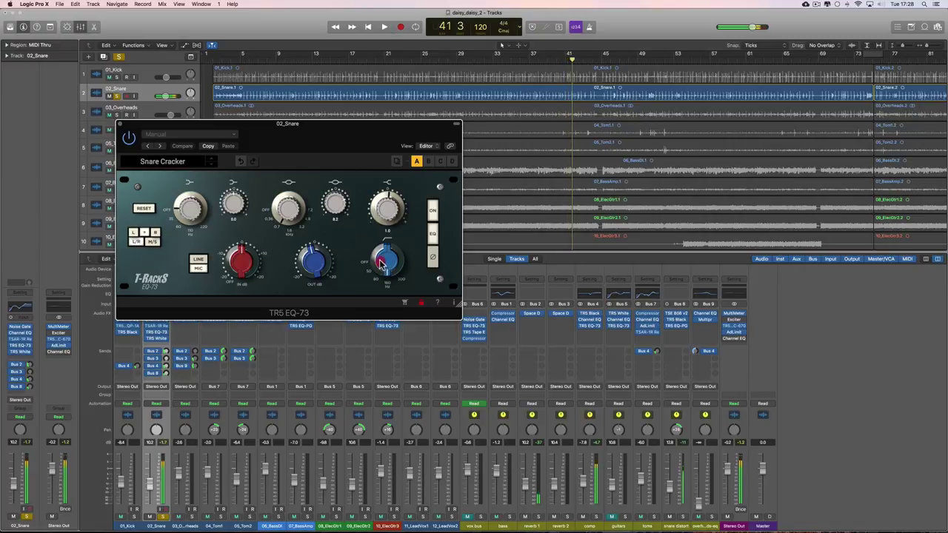
drag(383, 264, 378, 256)
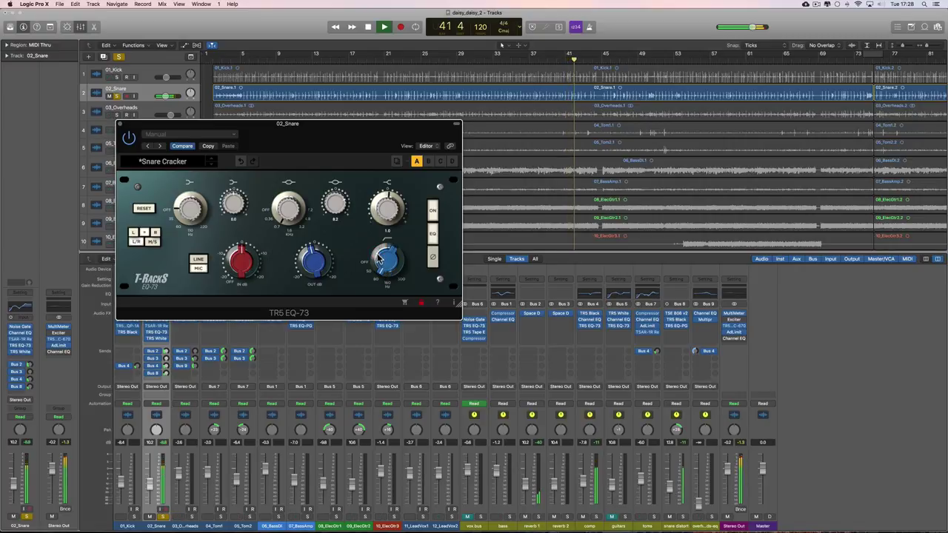
key(space)
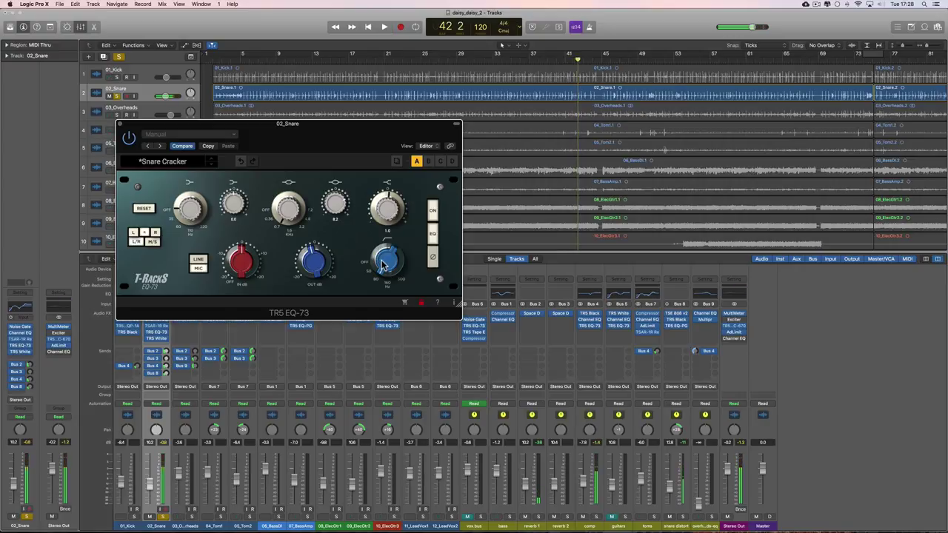
key(space)
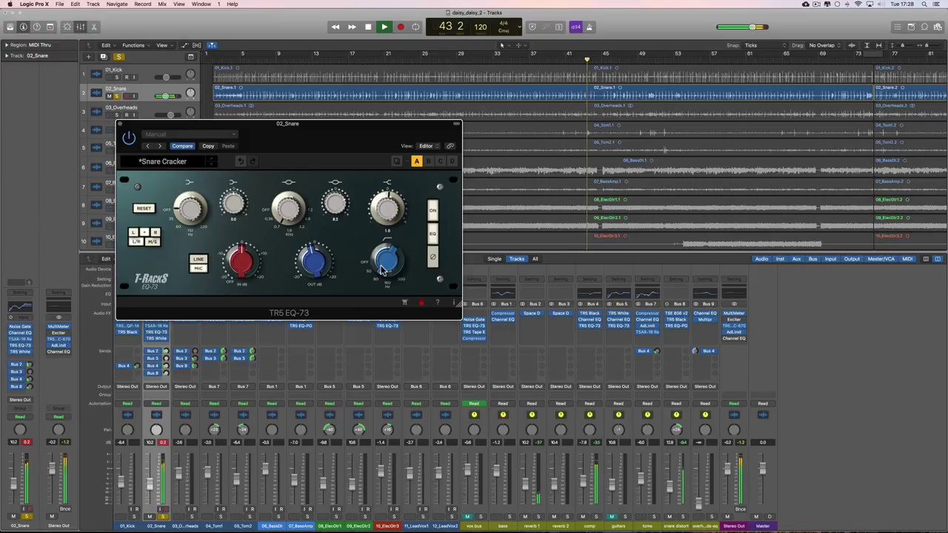
key(super+z)
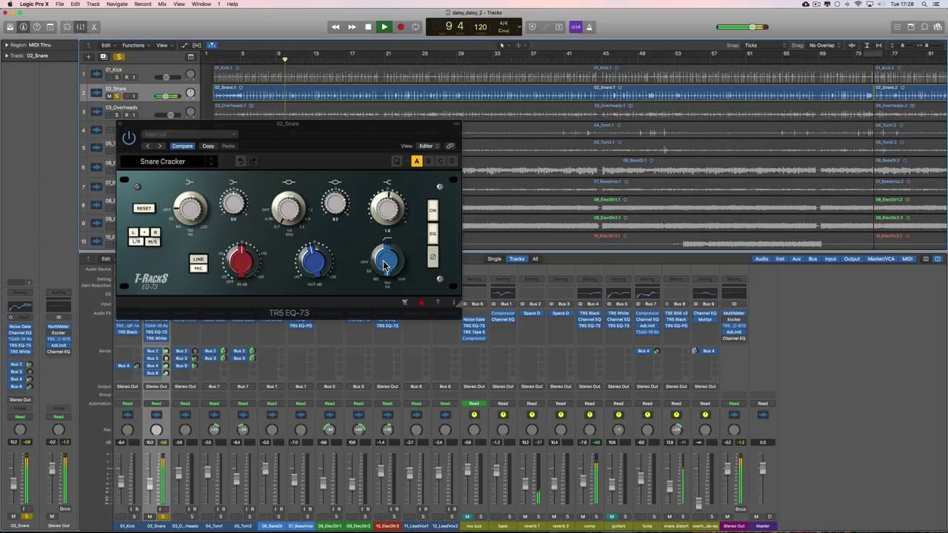
drag(384, 258, 378, 256)
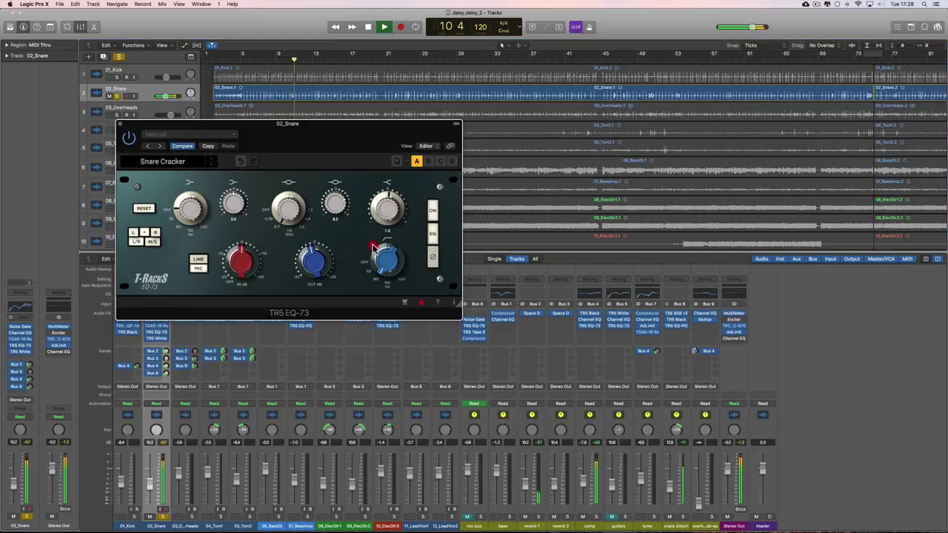
click(375, 248)
key(space)
drag(385, 277, 388, 283)
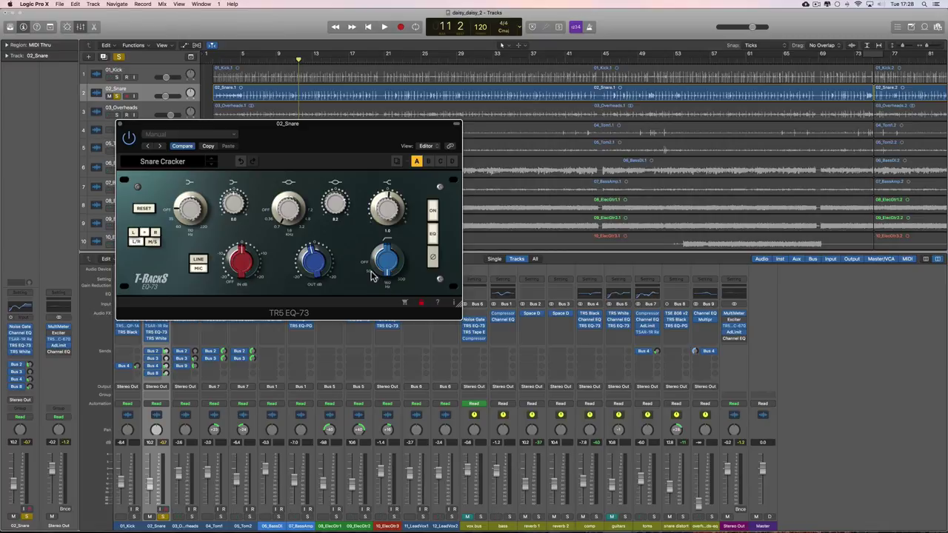
key(space)
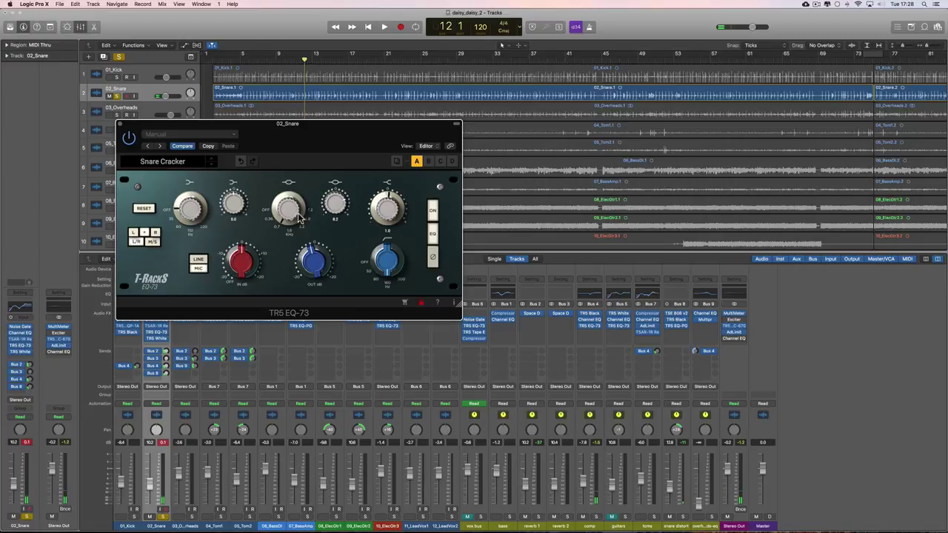
- Toggle the EQ-73's EQ section off and on repeatedly with playback stopped
click(434, 234)
click(433, 234)
click(433, 234)
click(434, 234)
click(433, 234)
click(434, 234)
click(433, 234)
click(433, 234)
click(433, 234)
click(433, 234)
click(433, 234)
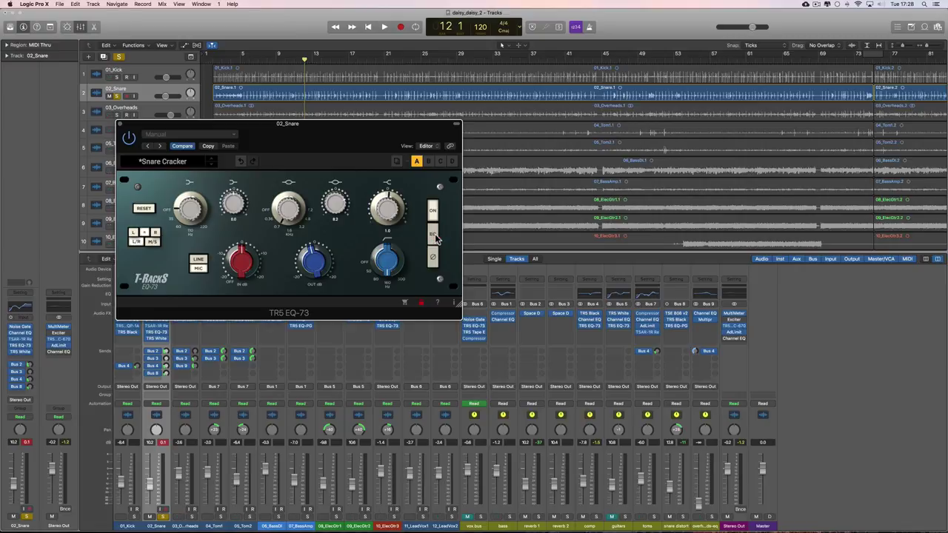
click(433, 234)
- Play the soloed snare from bar 12 to bar 14, comparing the sound with the EQ-73's EQ section off and on
key(space)
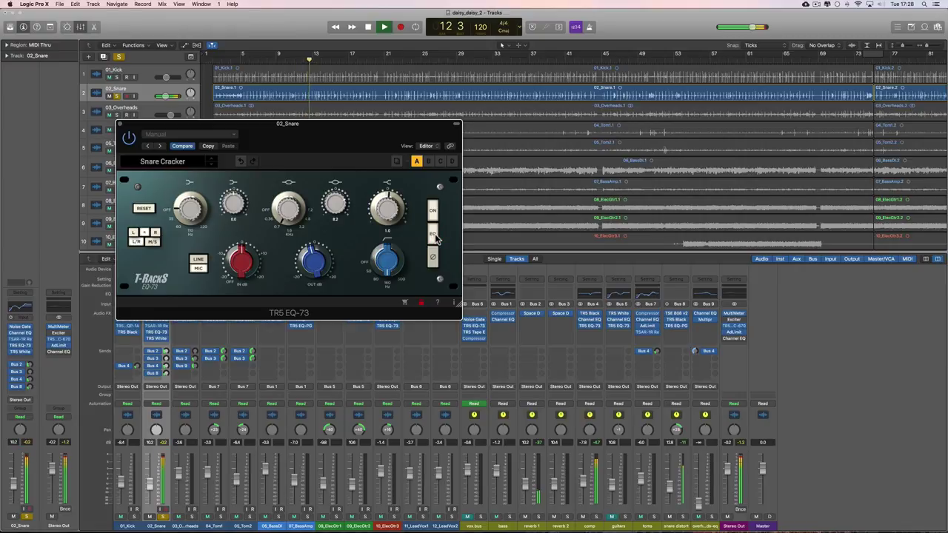
click(433, 234)
click(434, 235)
click(434, 235)
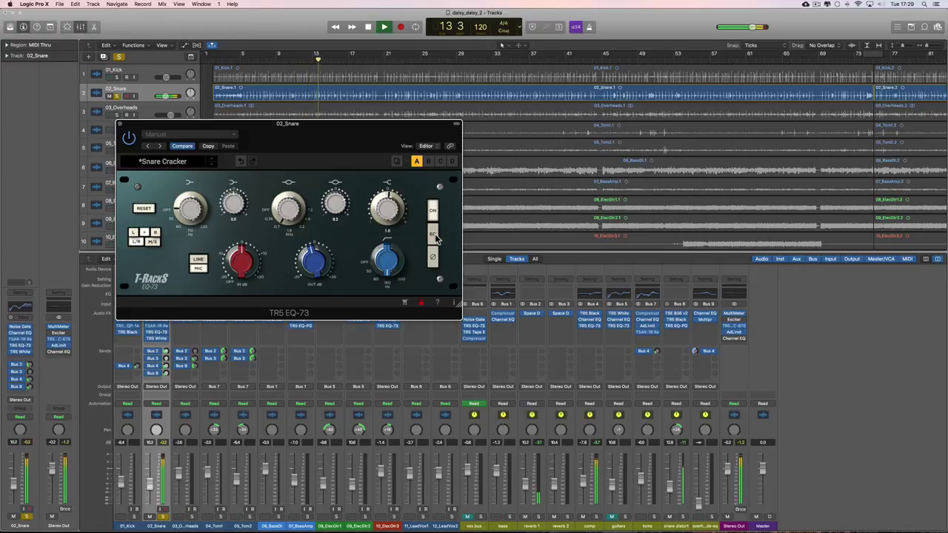
click(435, 235)
key(space)
click(435, 235)
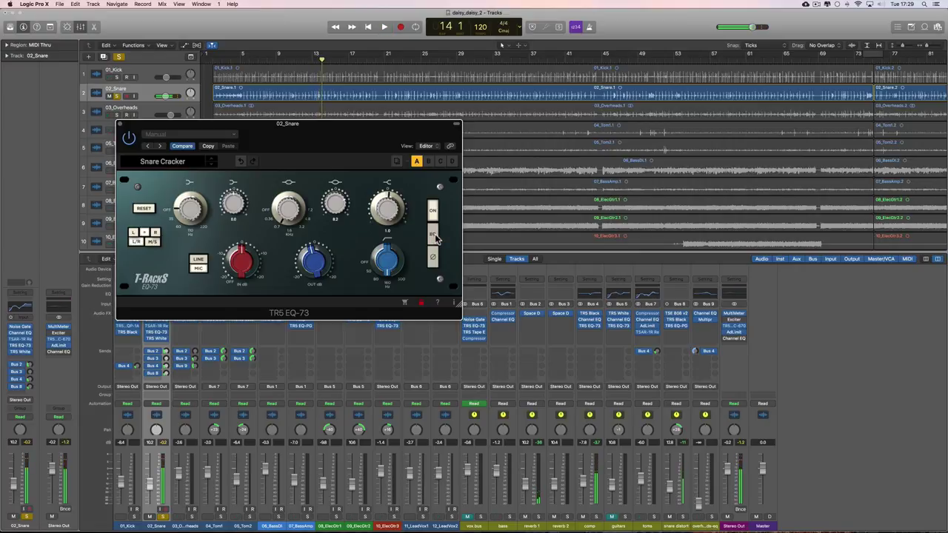
- Repeat the EQ section comparison on the soloed snare from bar 14 to bar 16, and close the EQ-73
key(space)
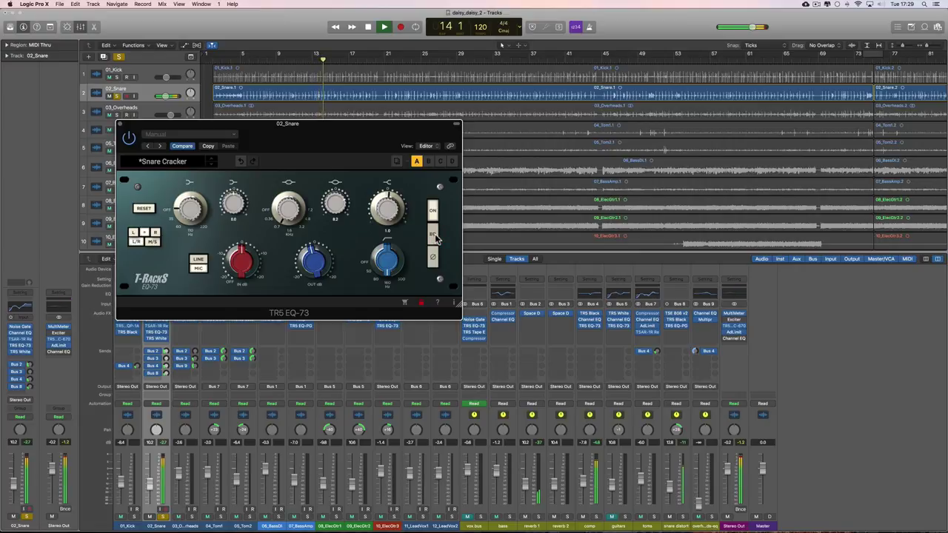
click(435, 235)
click(434, 234)
click(434, 235)
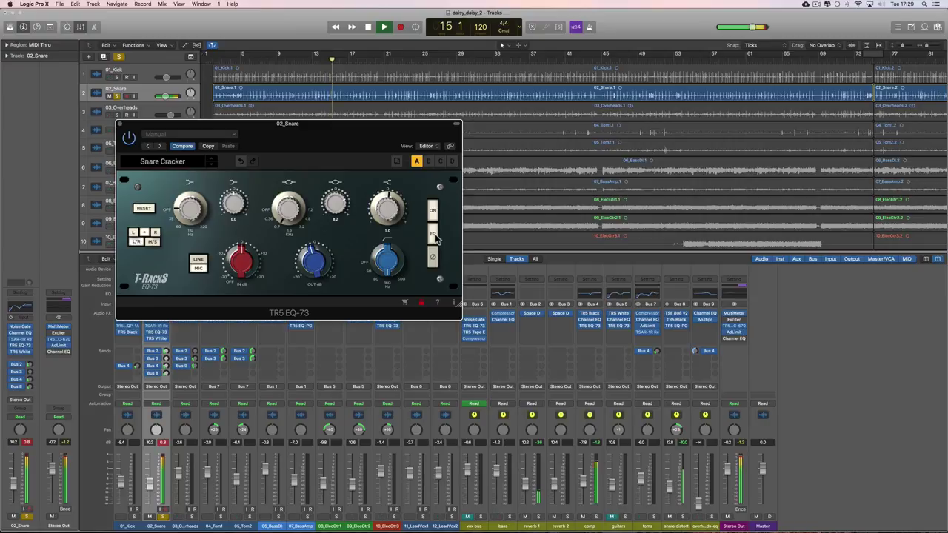
click(434, 235)
click(434, 235)
key(space)
click(435, 235)
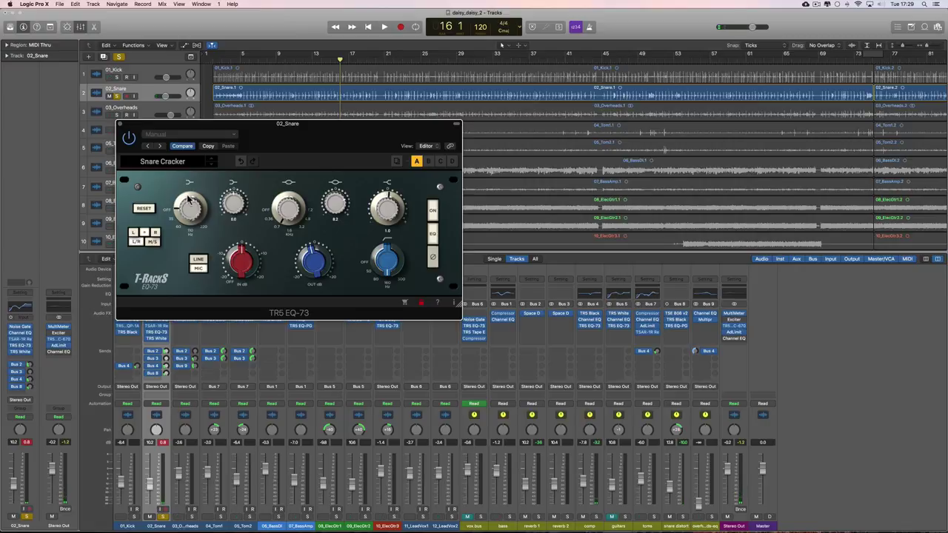
click(121, 124)
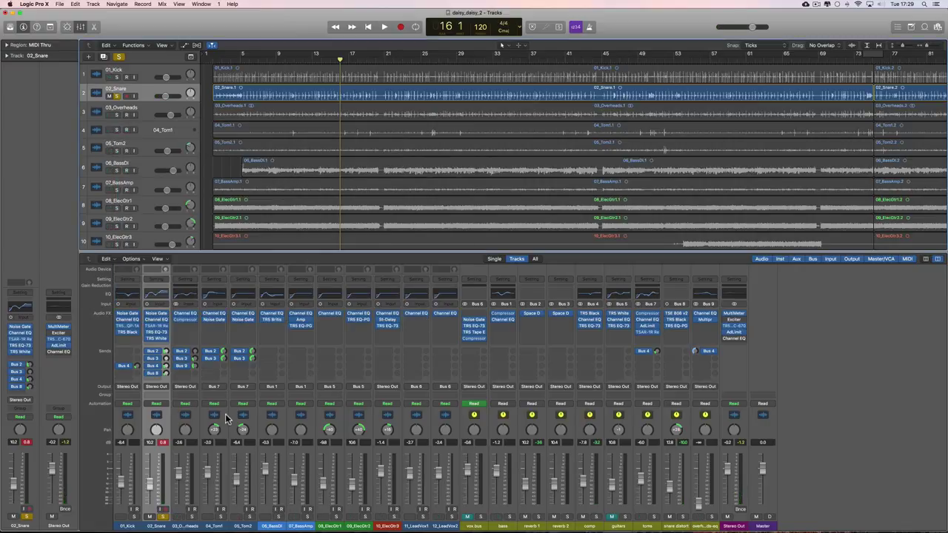
- Open the snare's TR5 White 2A compressor, dismiss its authorization notice and reposition the window over the tracks area
click(157, 339)
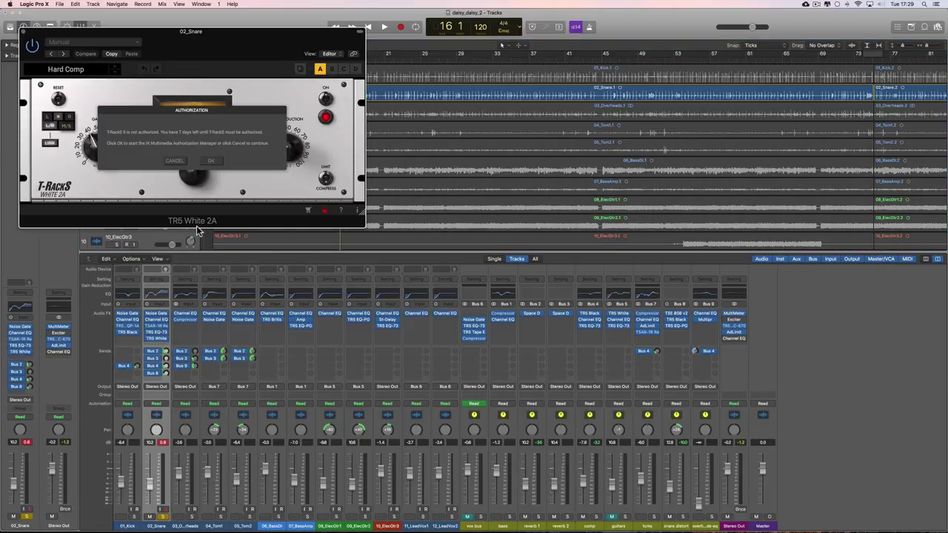
click(175, 163)
drag(196, 45, 328, 148)
- Play the soloed snare through the White 2A in short passages, and listen up to bar 23 with the plug-in window closed
key(space)
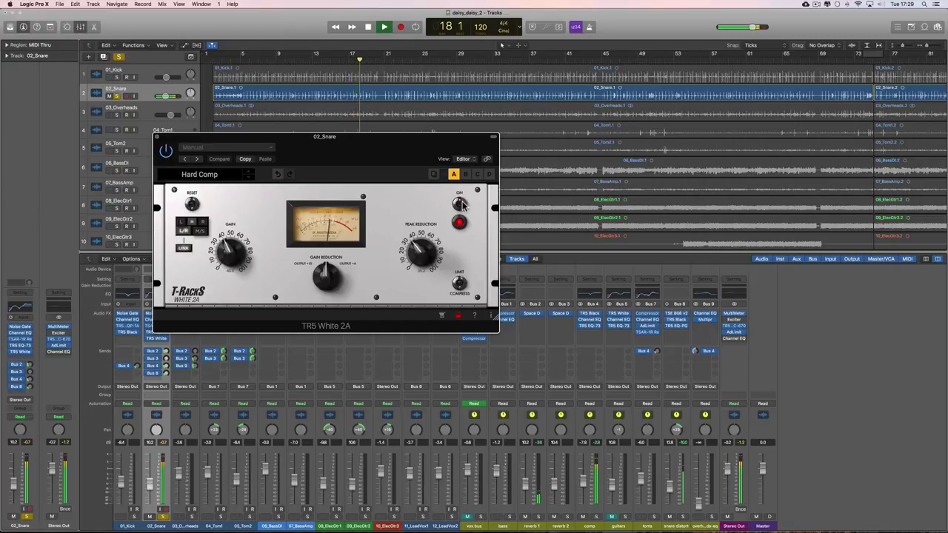
key(space)
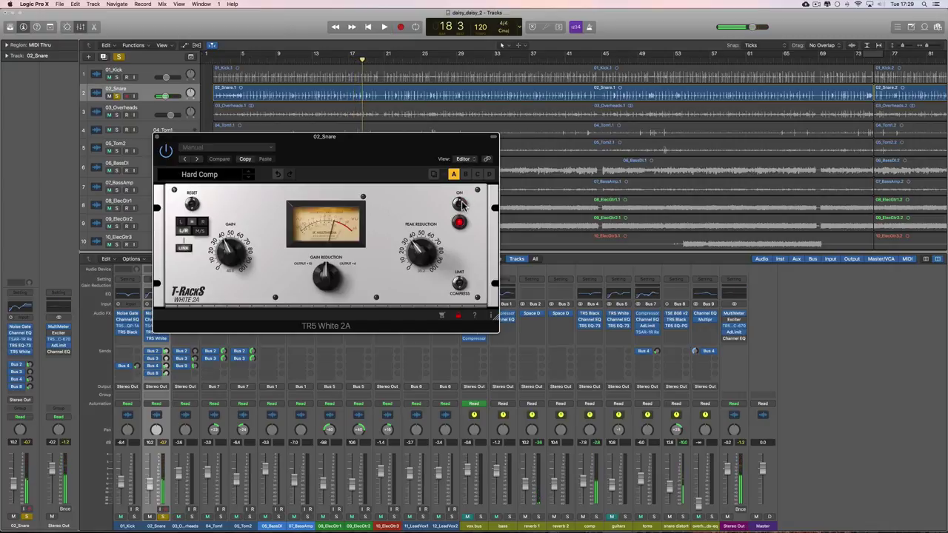
key(space)
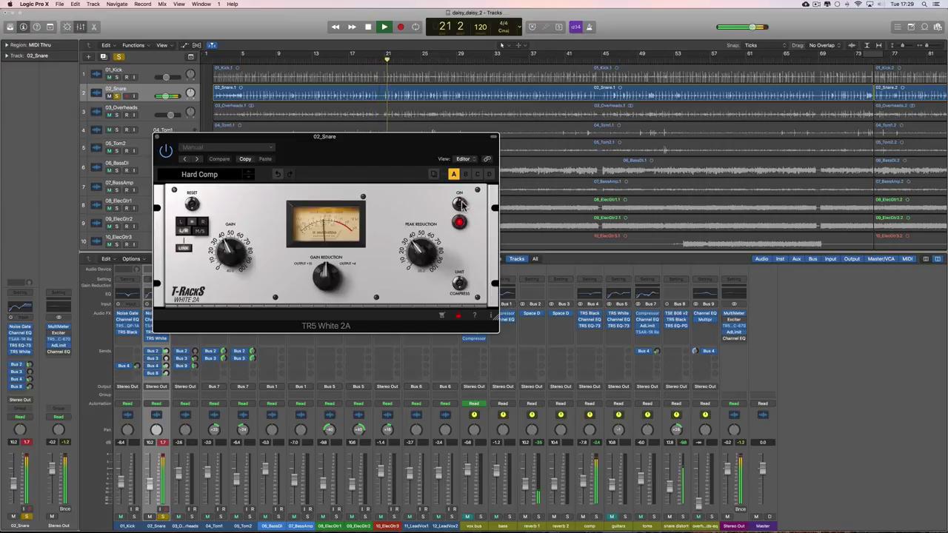
key(space)
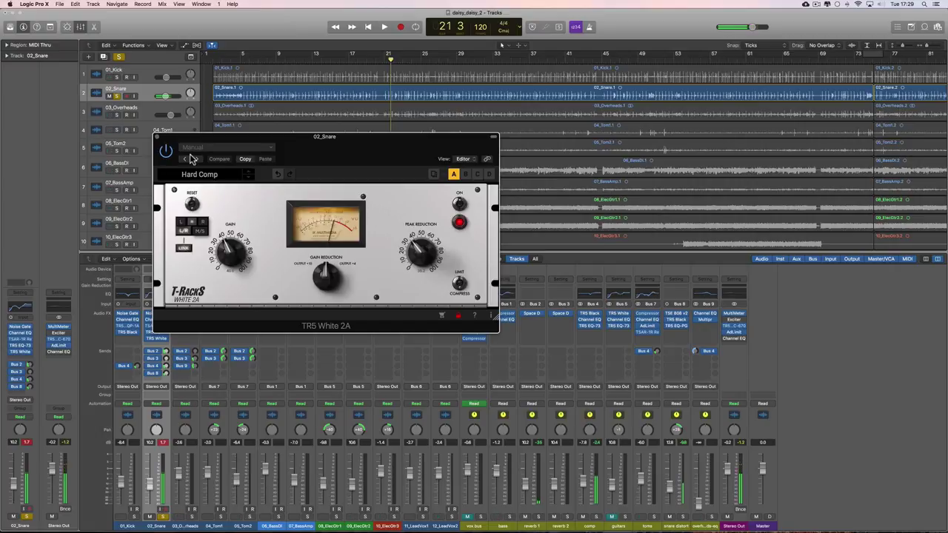
click(159, 137)
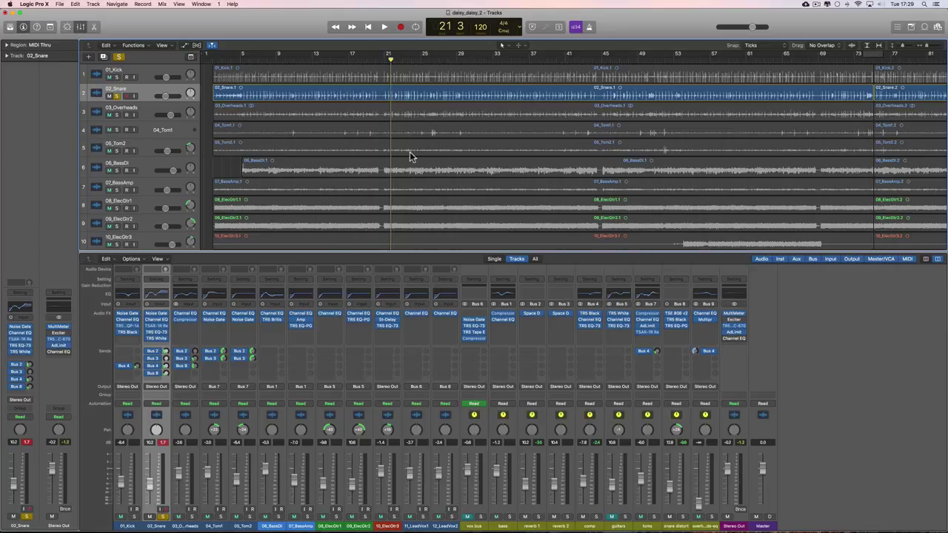
key(space)
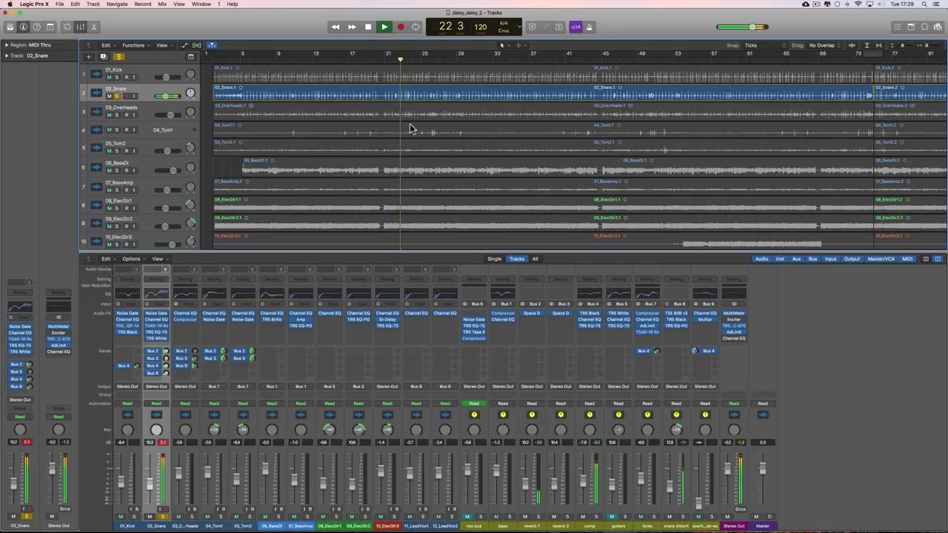
key(space)
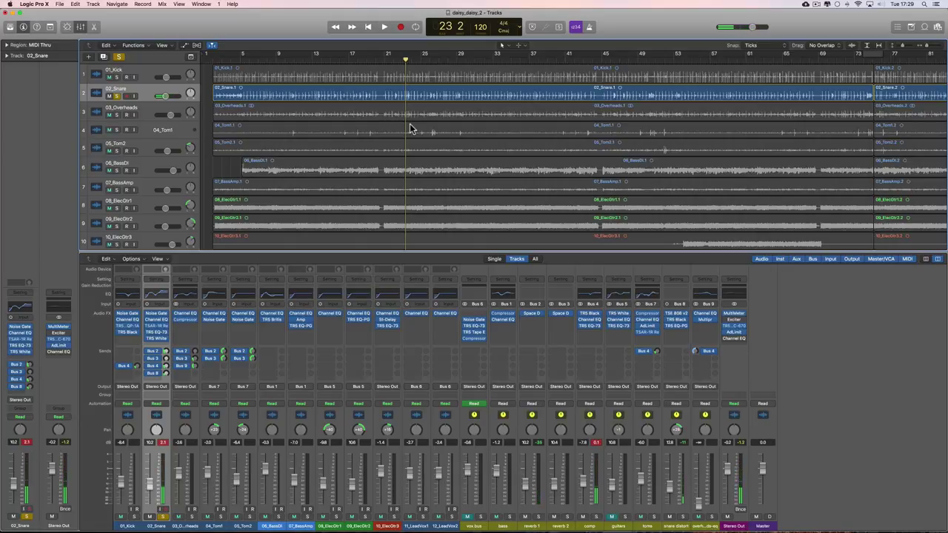
- Move the solo from the snare to the overheads, select the overheads channel and play it from bar 23 to bar 28
click(164, 517)
click(193, 517)
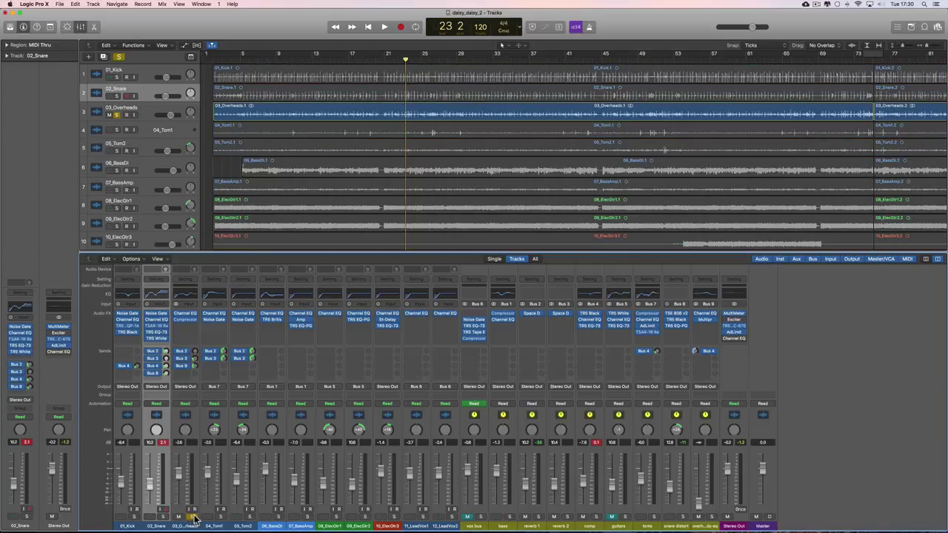
key(space)
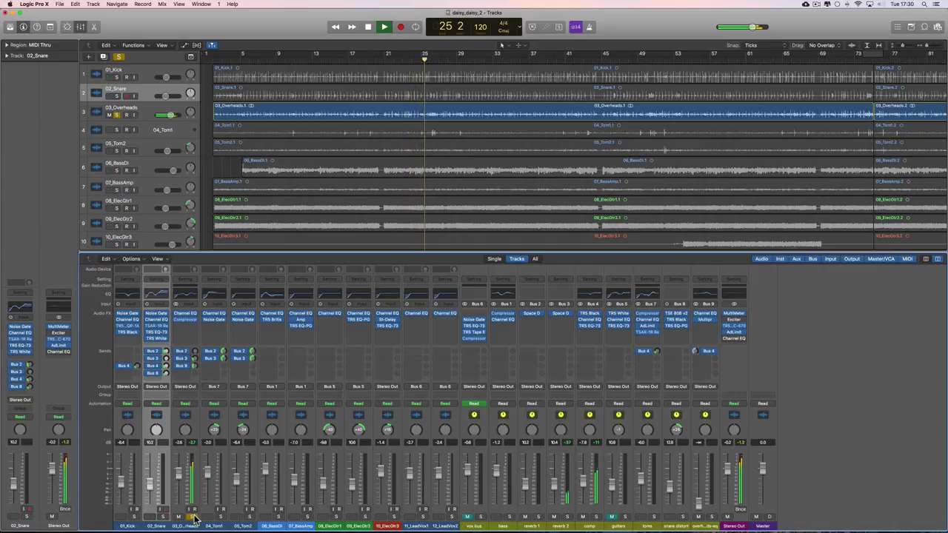
key(space)
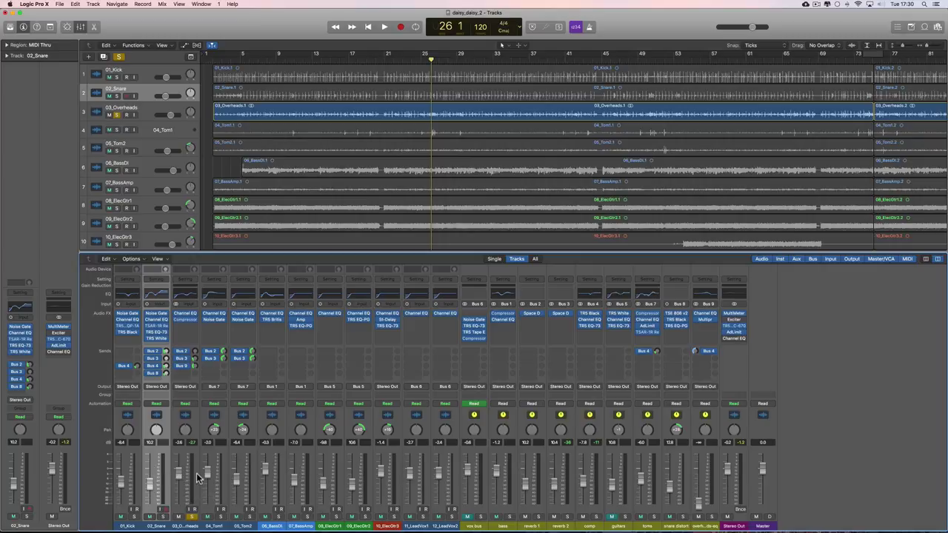
click(196, 474)
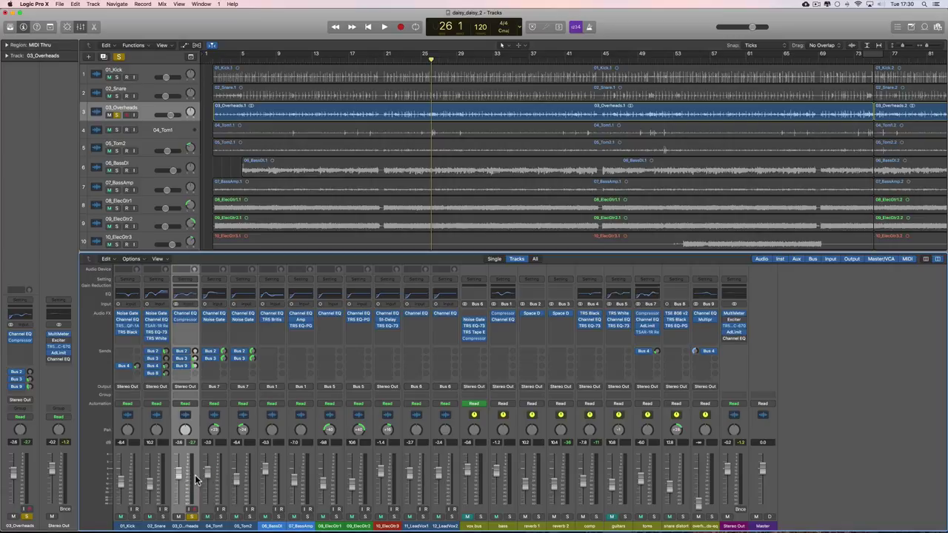
key(space)
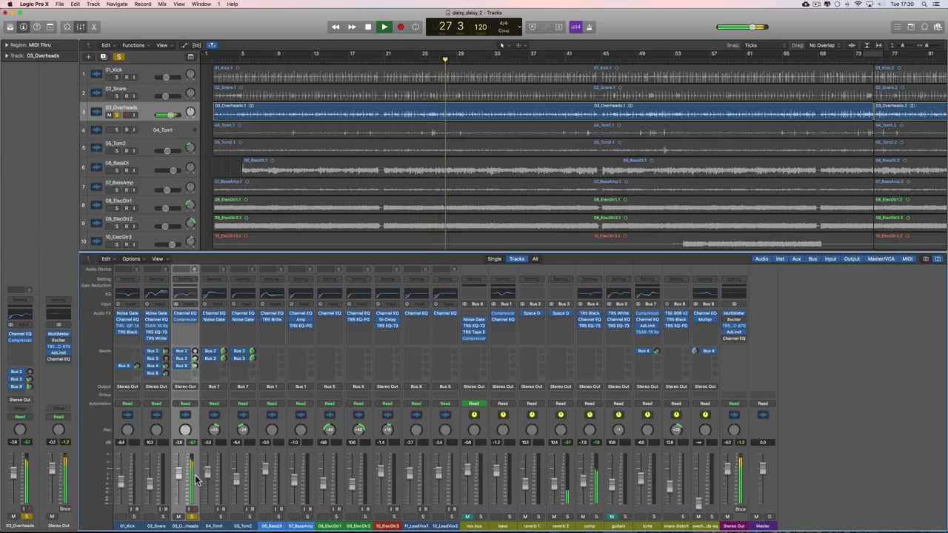
key(space)
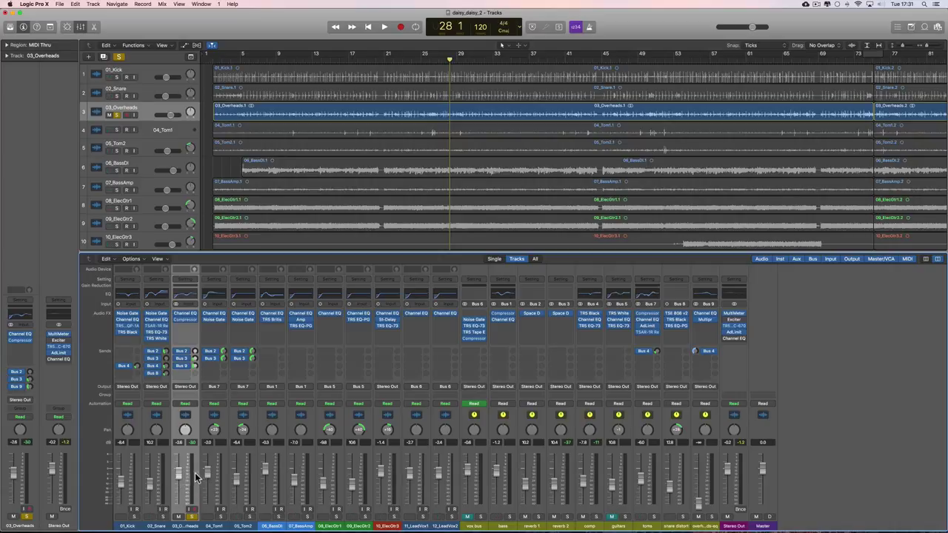
- Solo the snare as well and play from bar 28 to bar 32, comparing the snare with and without the soloed overheads
click(164, 516)
key(space)
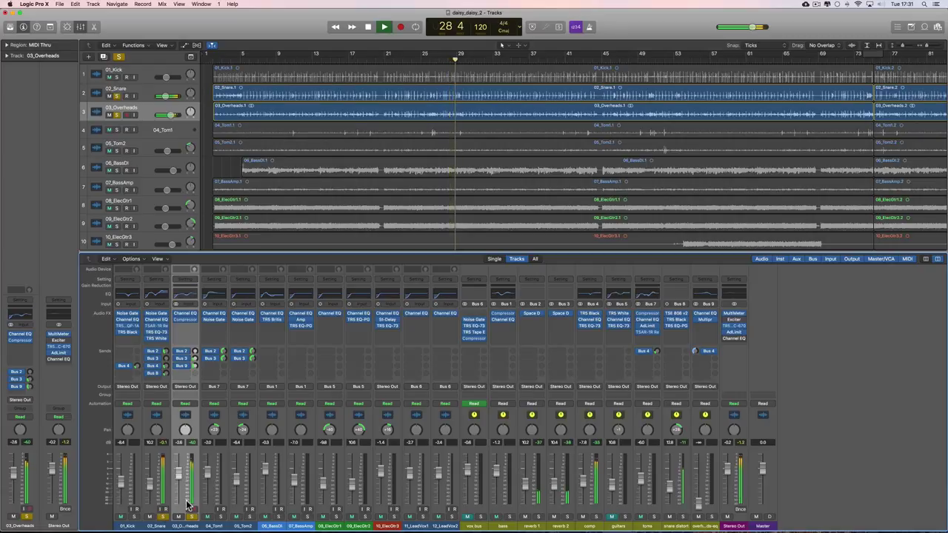
click(192, 517)
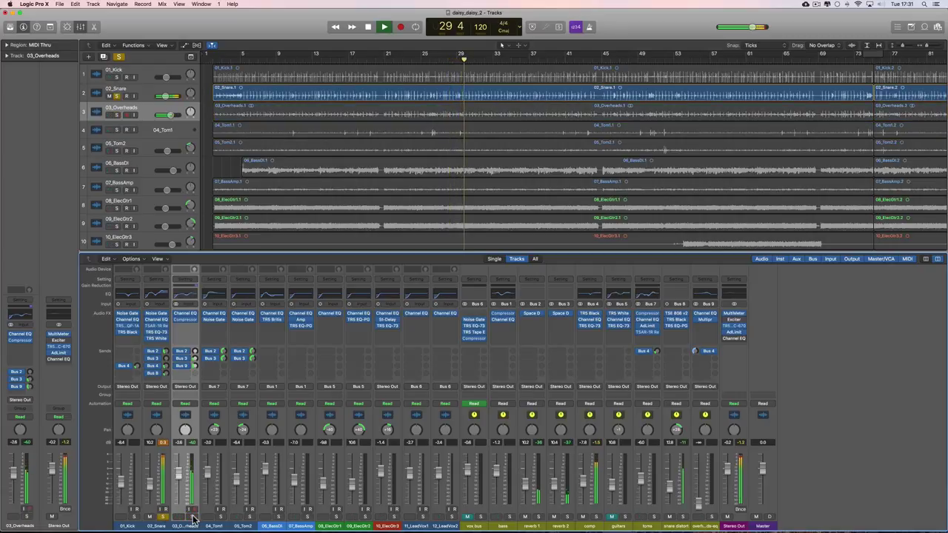
click(191, 517)
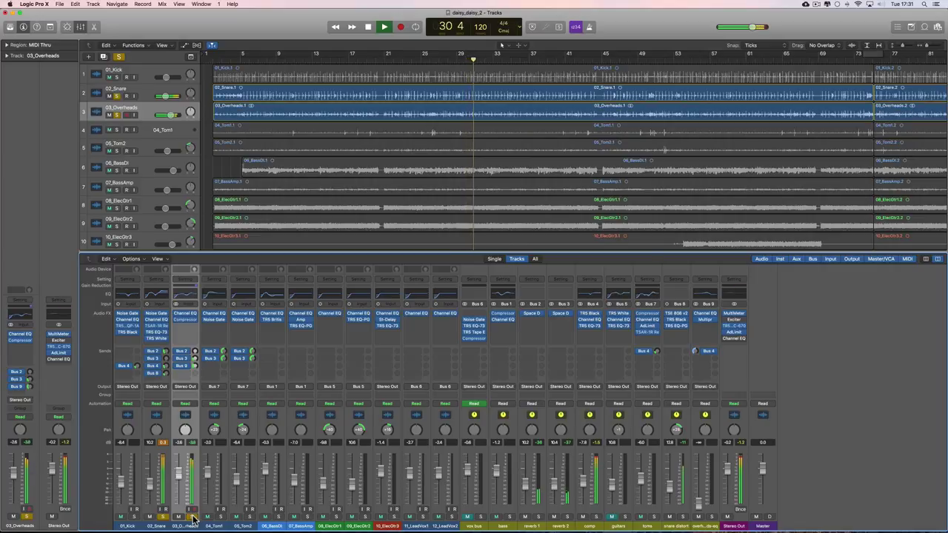
click(191, 517)
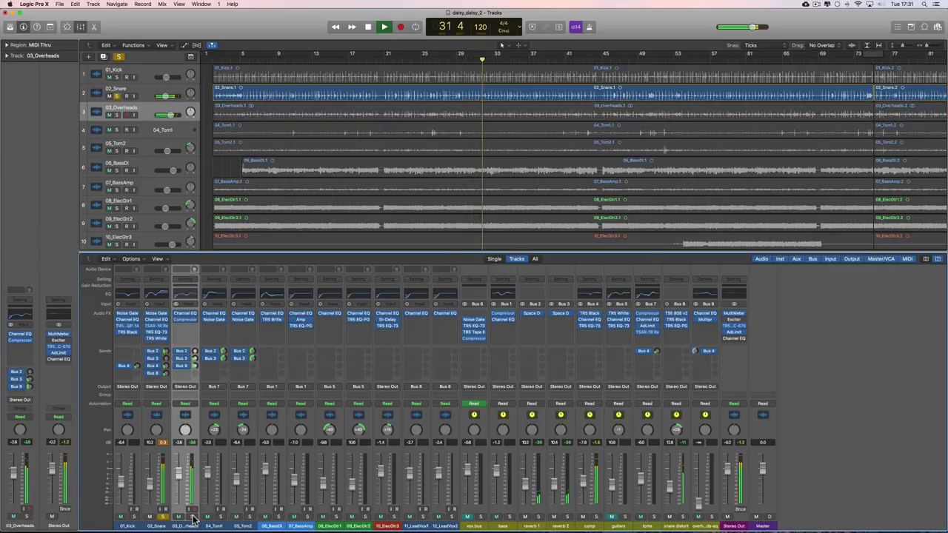
click(192, 517)
key(space)
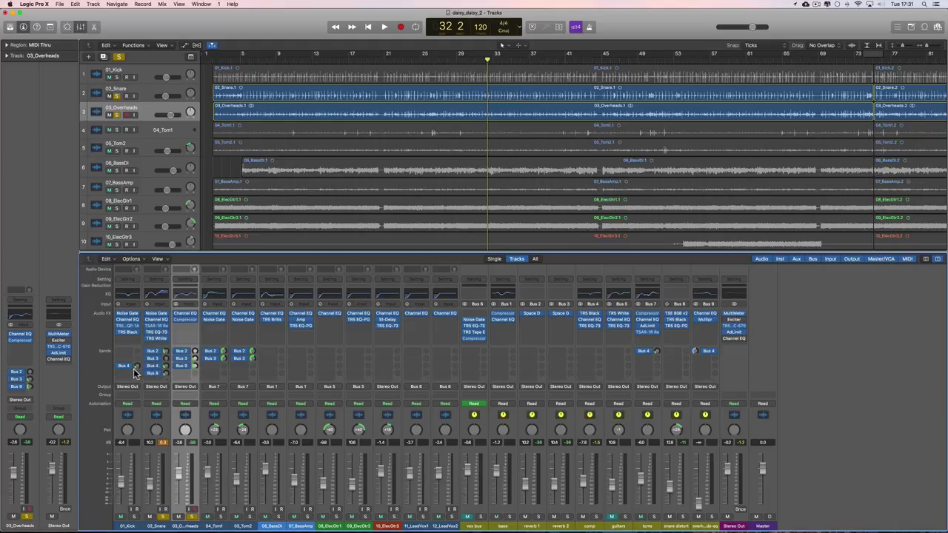
- Solo the comp bus, play it briefly with the snare and overheads, and remove the solo from those two channels
drag(135, 373, 155, 372)
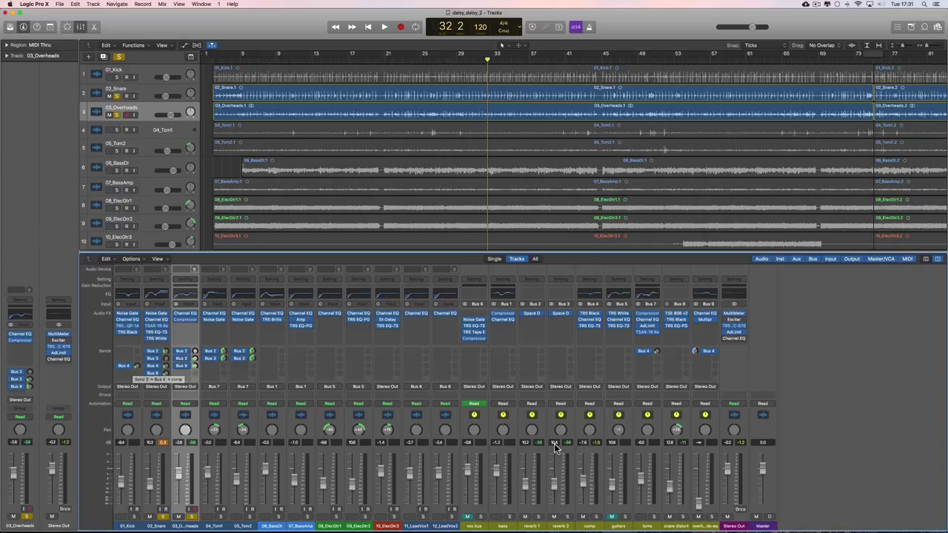
click(591, 527)
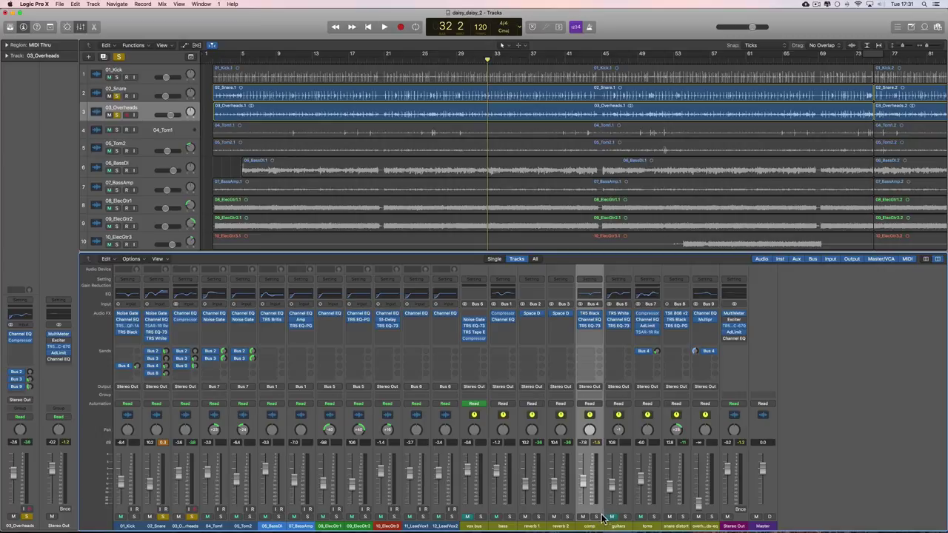
click(598, 518)
key(space)
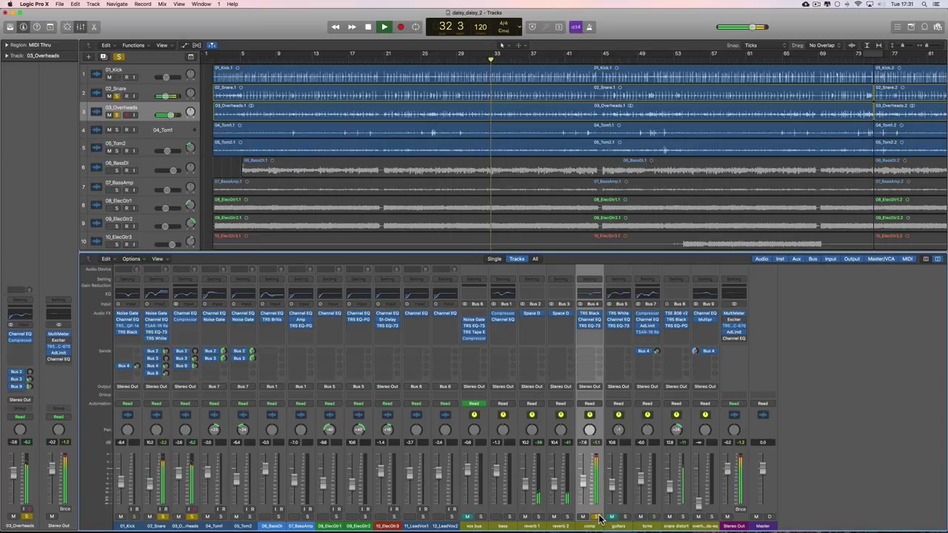
click(163, 517)
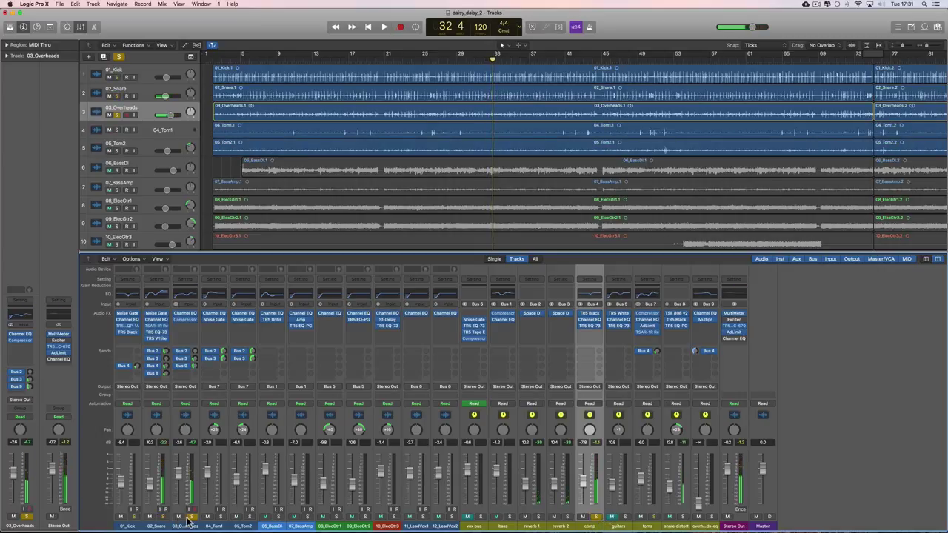
click(191, 517)
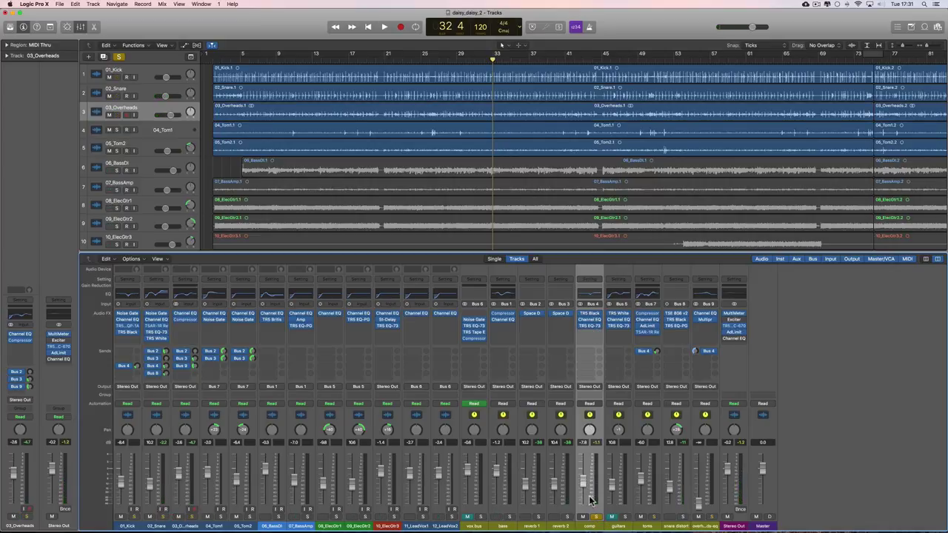
- Play the soloed comp bus on its own from bar 32 to bar 34 in short passages
key(space)
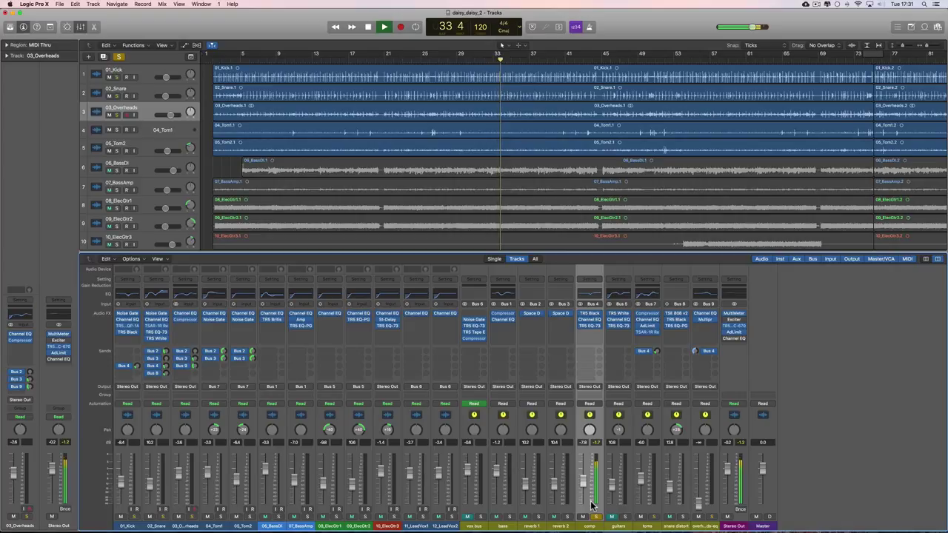
key(space)
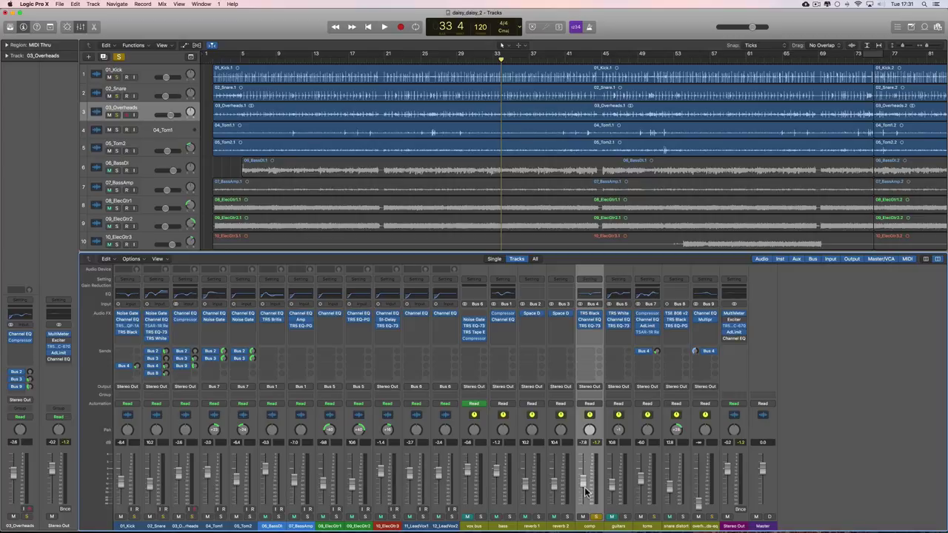
key(space)
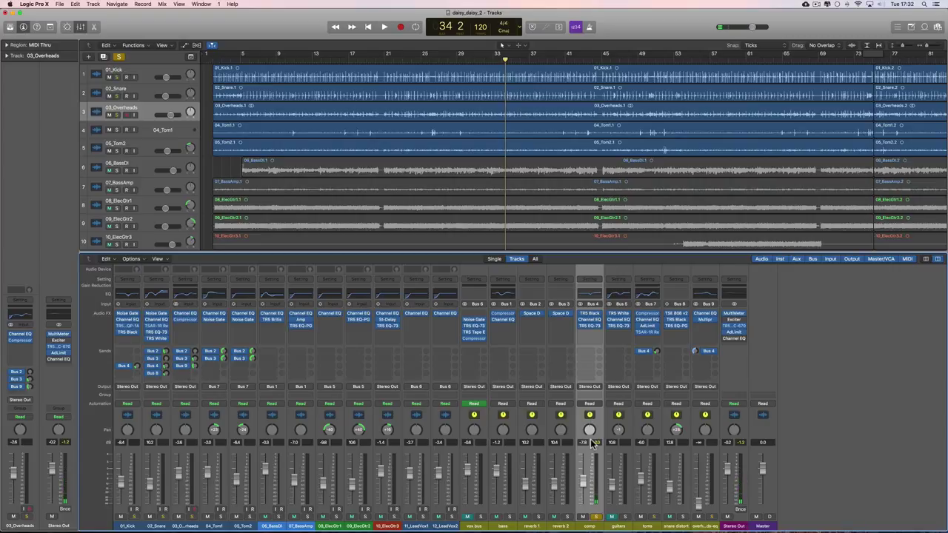
click(597, 518)
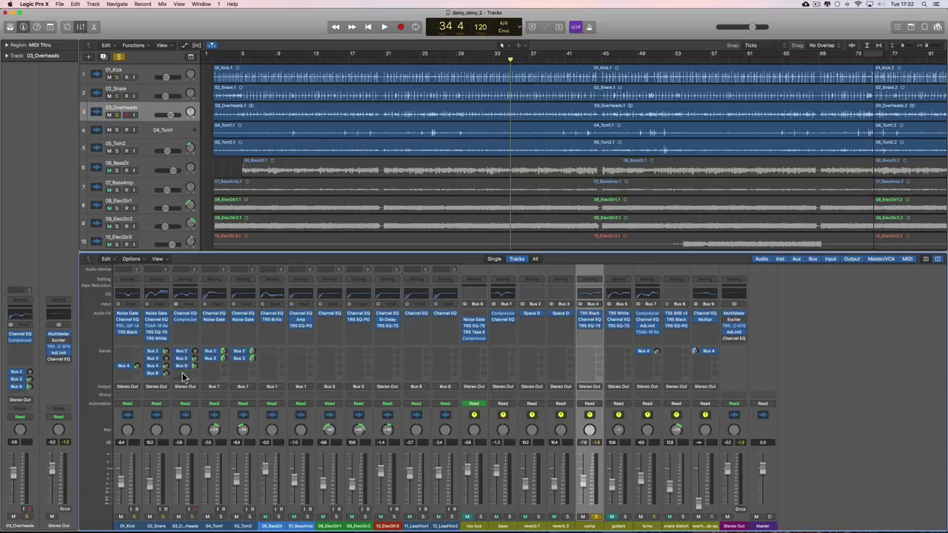
- Play the soloed comp bus on from bar 34 to bar 36
scroll(182, 366, down, 1)
key(space)
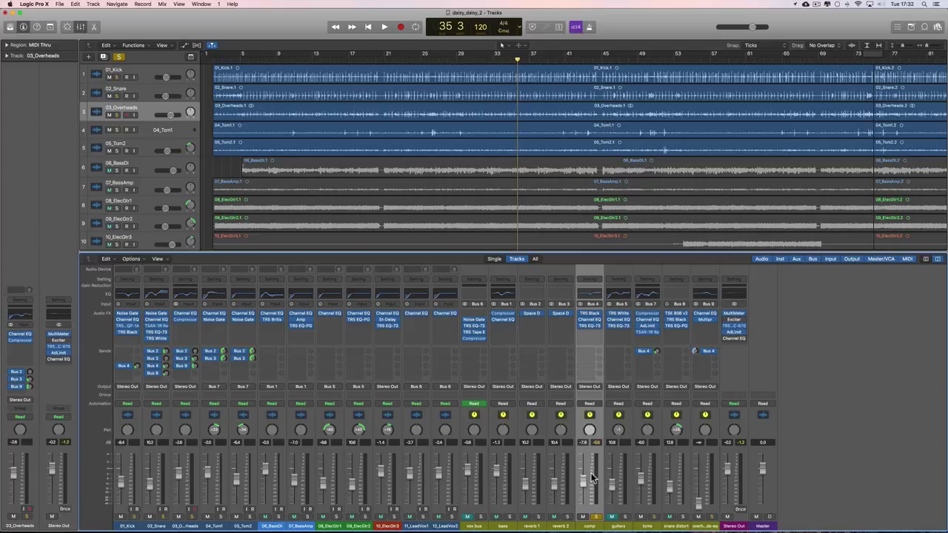
key(space)
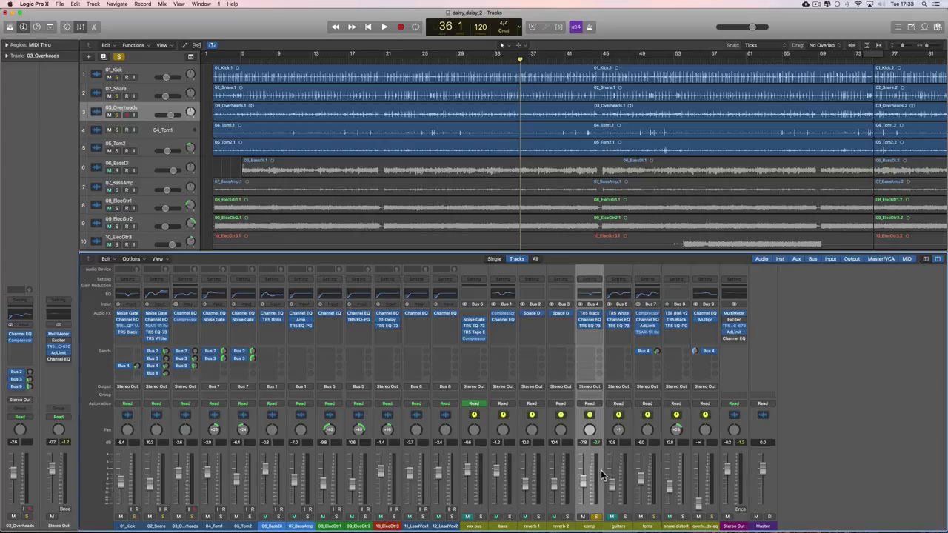
- Select the overheads channel and move the solo from the comp bus to it
click(183, 495)
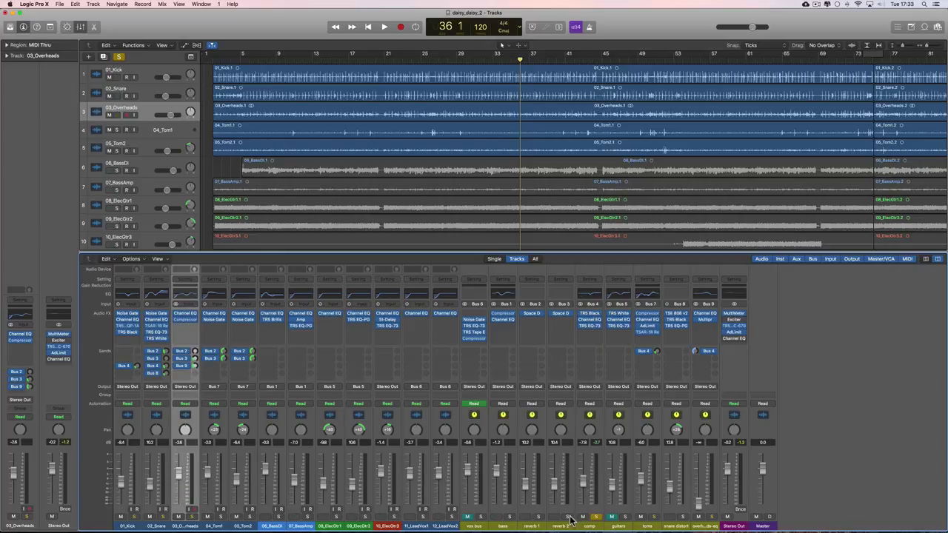
click(597, 517)
click(189, 516)
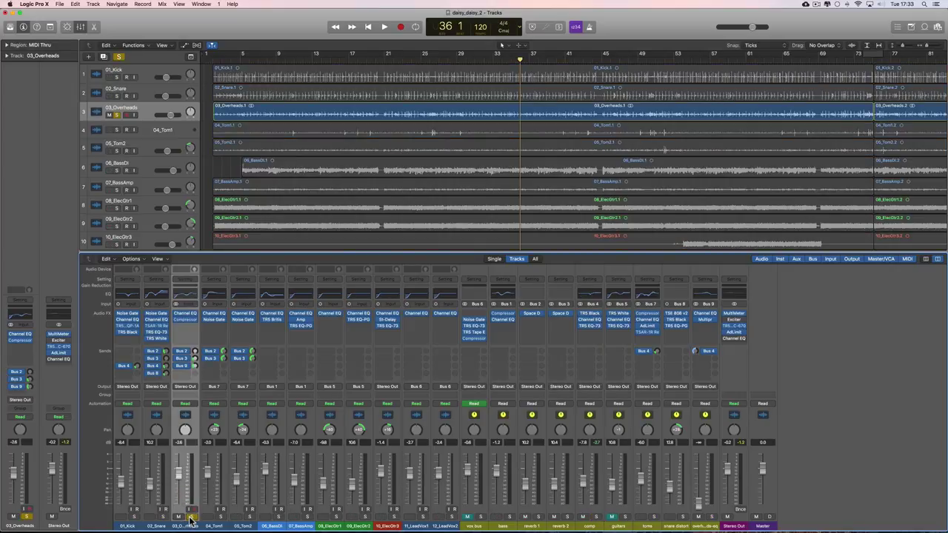
- Inspect the overheads' Channel EQ curve, close it and play the soloed overheads briefly within bar 36
click(183, 297)
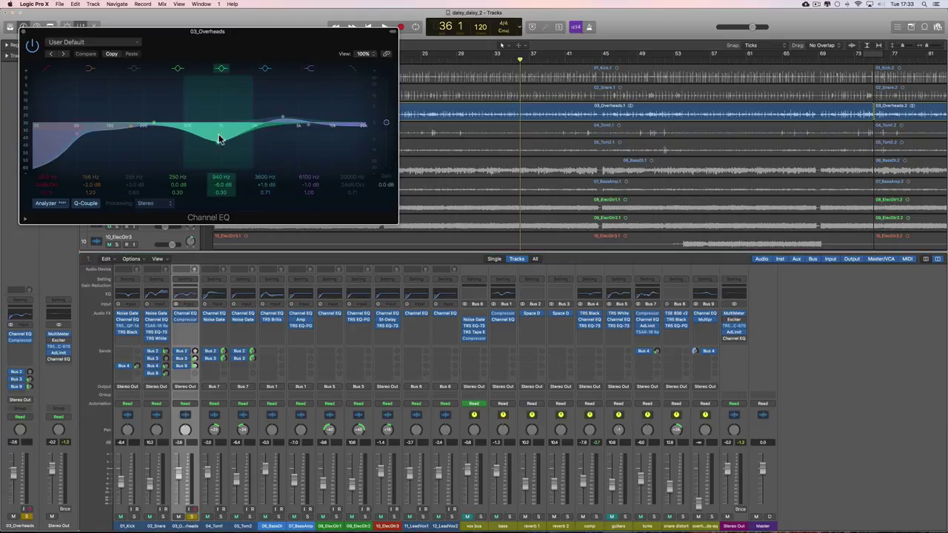
click(23, 31)
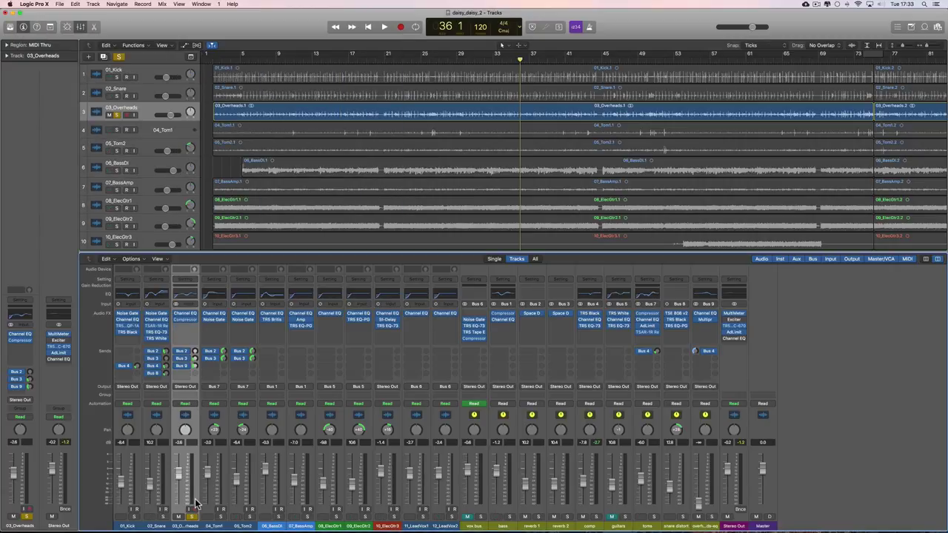
key(space)
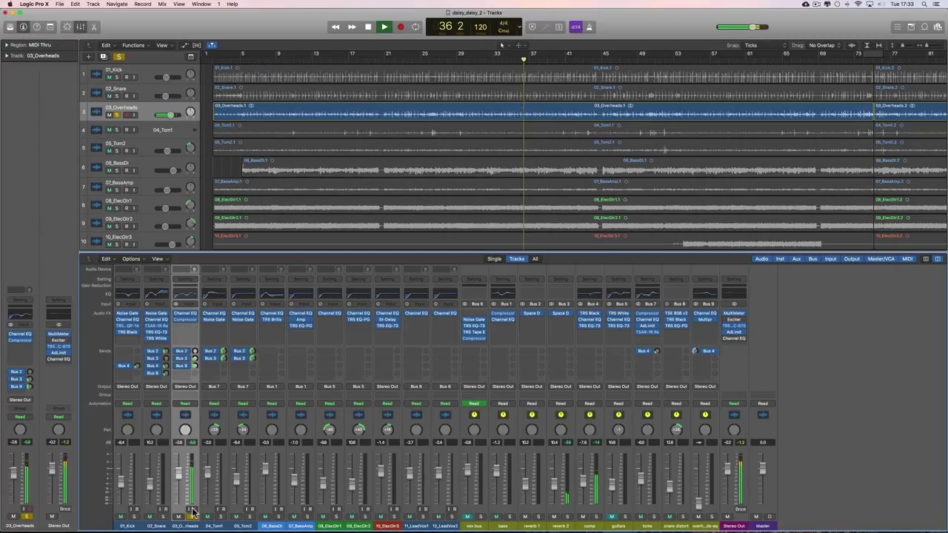
key(space)
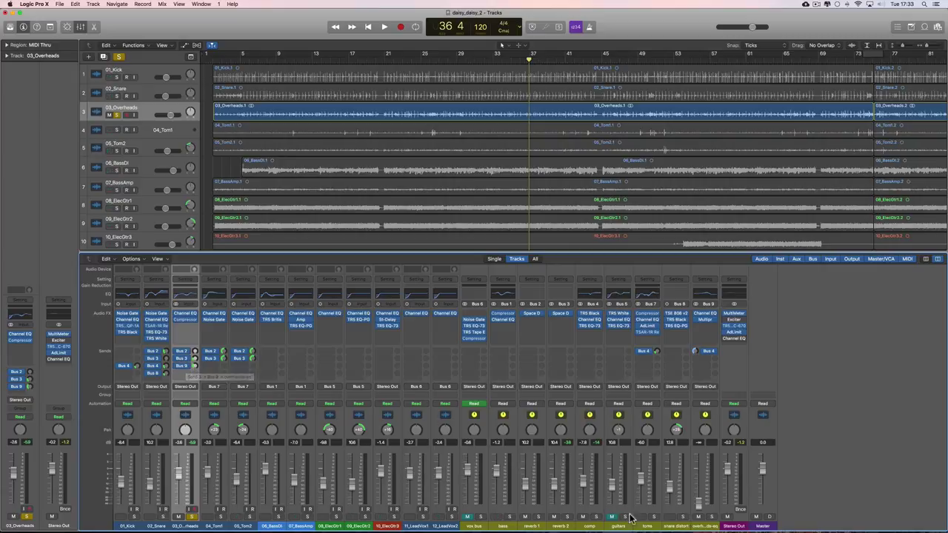
- Open the Channel EQ of the overheads-eq bus and move the solo from the overheads to that bus
click(702, 528)
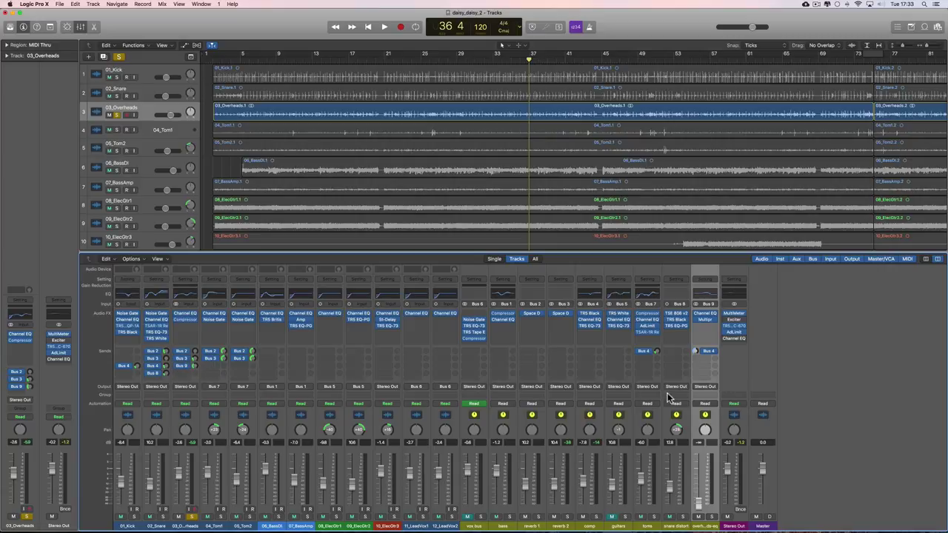
click(706, 296)
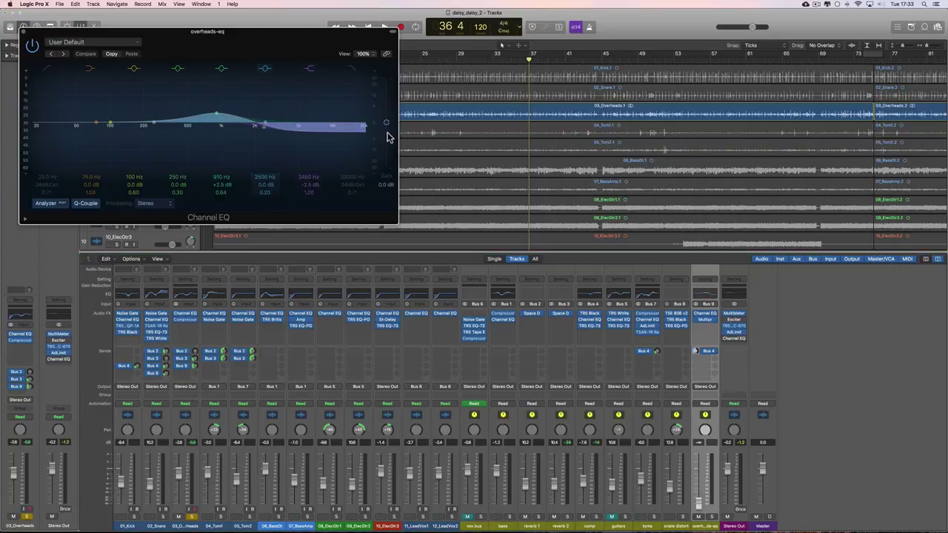
click(712, 517)
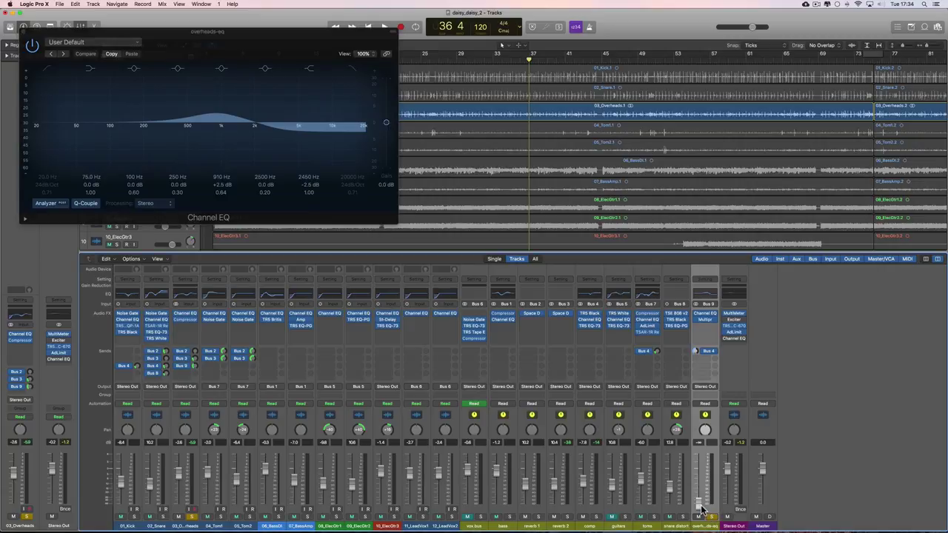
click(191, 517)
- Play the soloed overheads-eq bus from bar 36 and raise its fader to 1.0 dB
key(space)
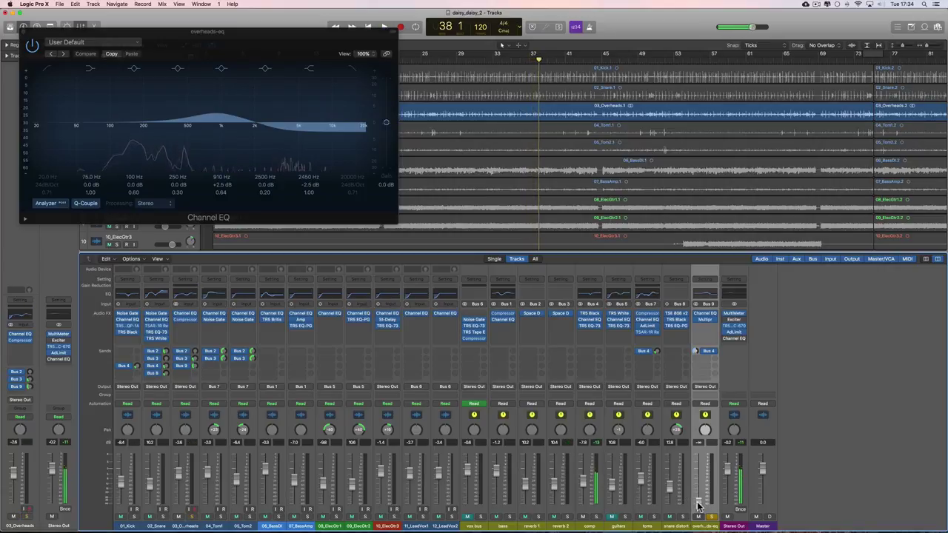
drag(697, 507, 705, 448)
key(space)
key(space)
key(space)
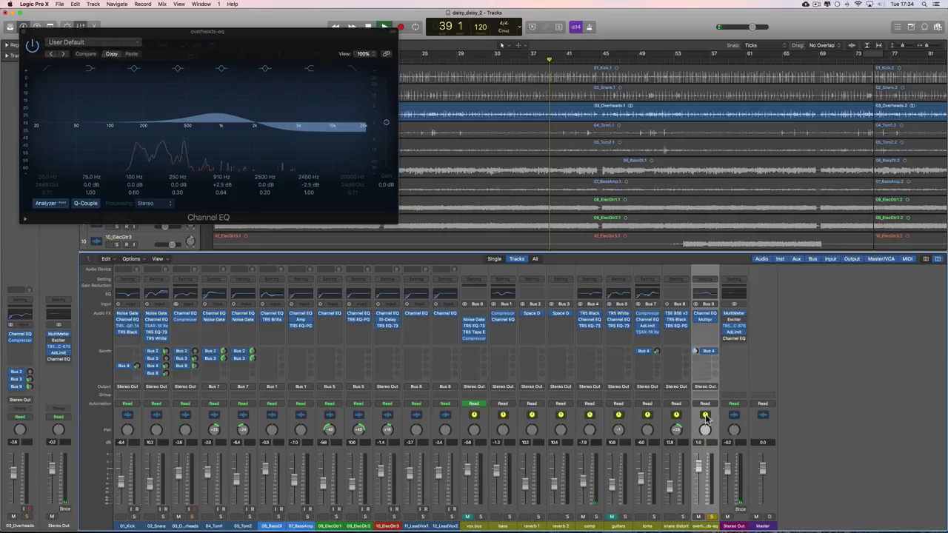
- Bypass and re-enable the Channel EQ on the overheads-eq bus during playback to compare, stopping at bar 40
click(698, 314)
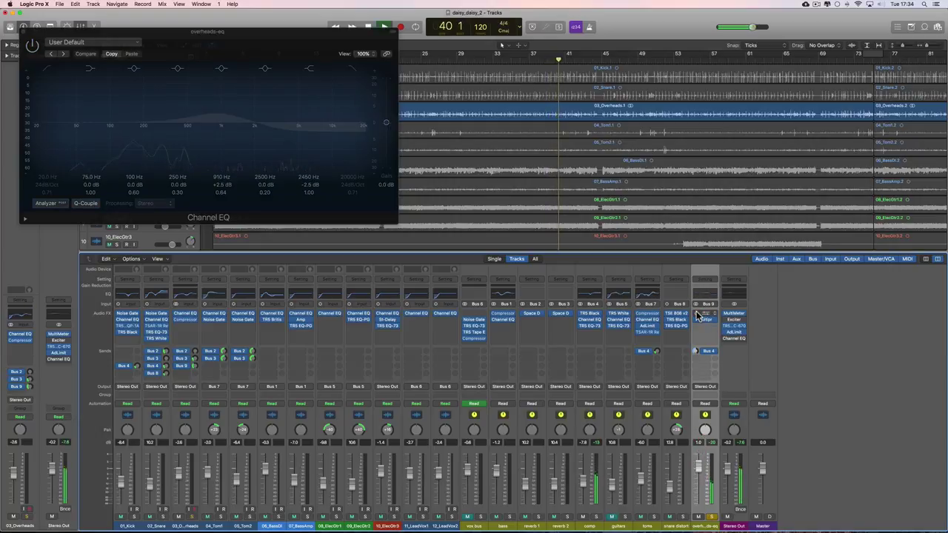
click(698, 314)
key(space)
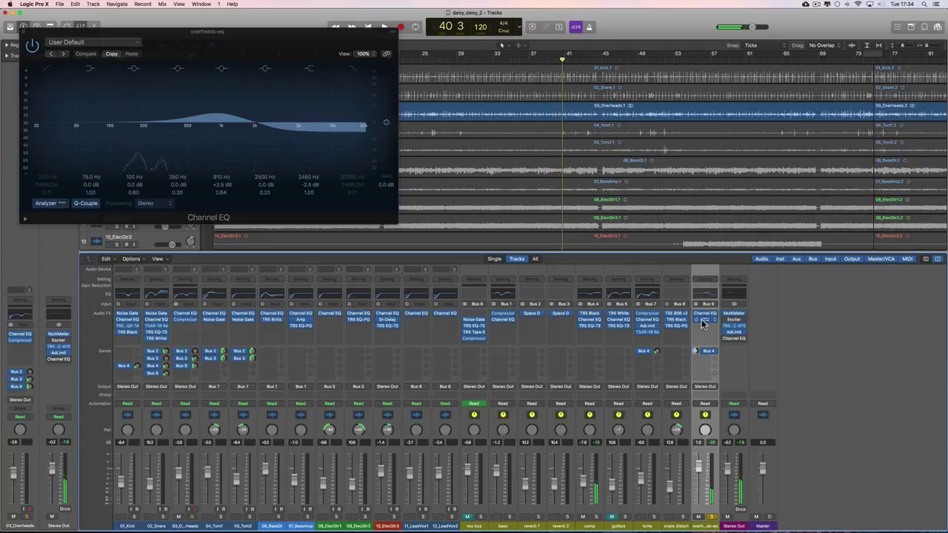
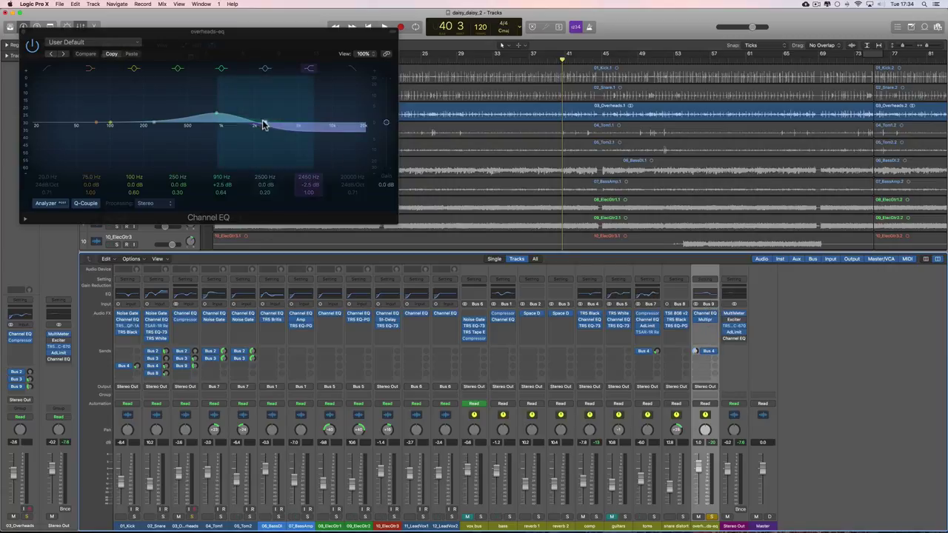
- Open the overheads-eq bus's Multipressor, move its window clear of the EQ and play the bus from bar 40 to bar 42
click(708, 326)
drag(184, 47, 440, 161)
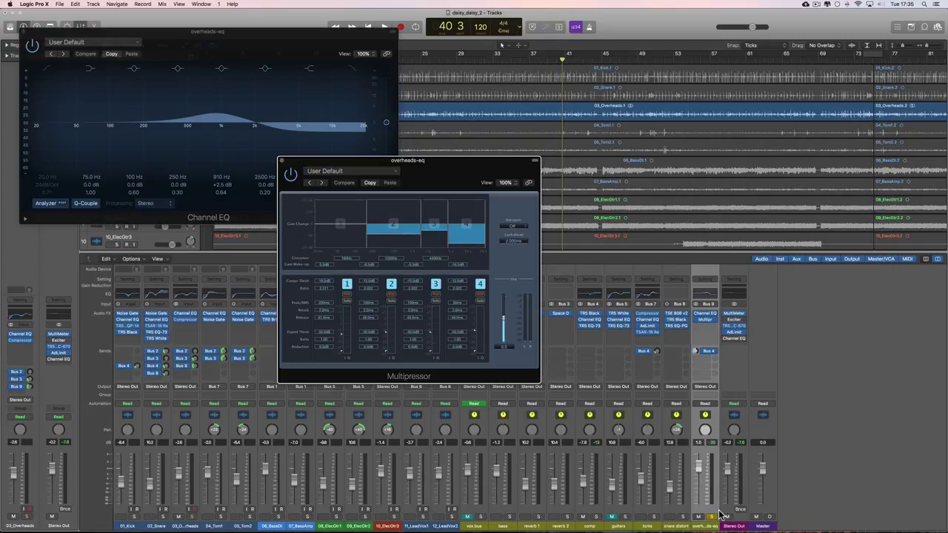
key(space)
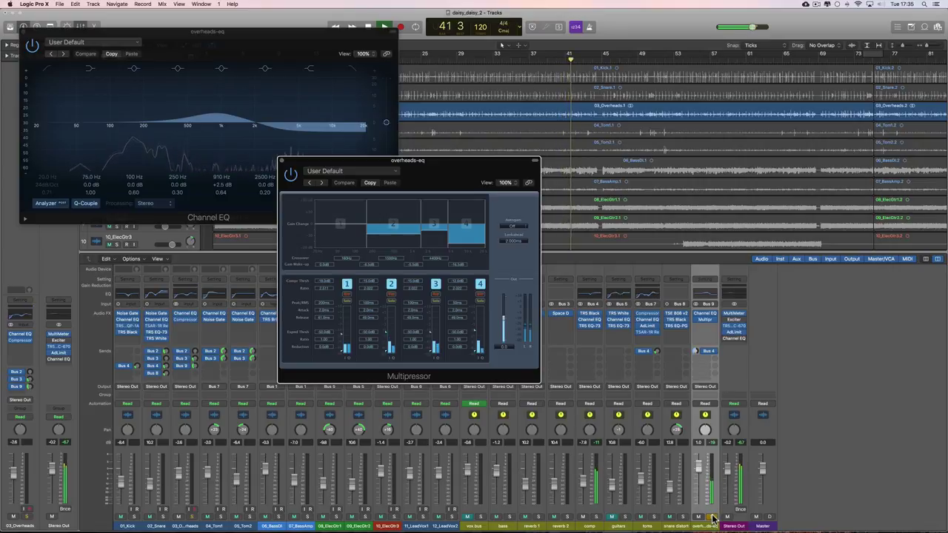
key(space)
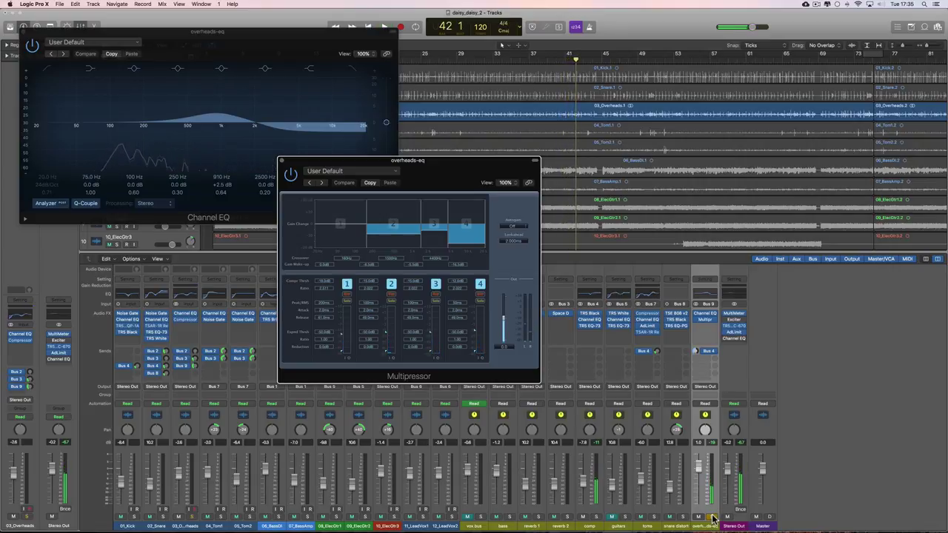
- Lower the overheads-eq fader fully to minus infinity and remove the solo from that bus
click(712, 517)
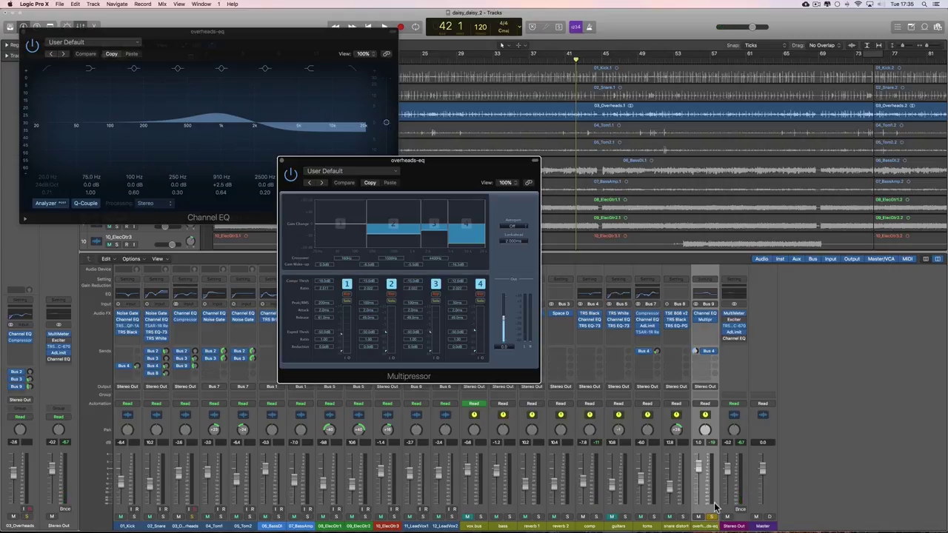
drag(699, 469, 699, 519)
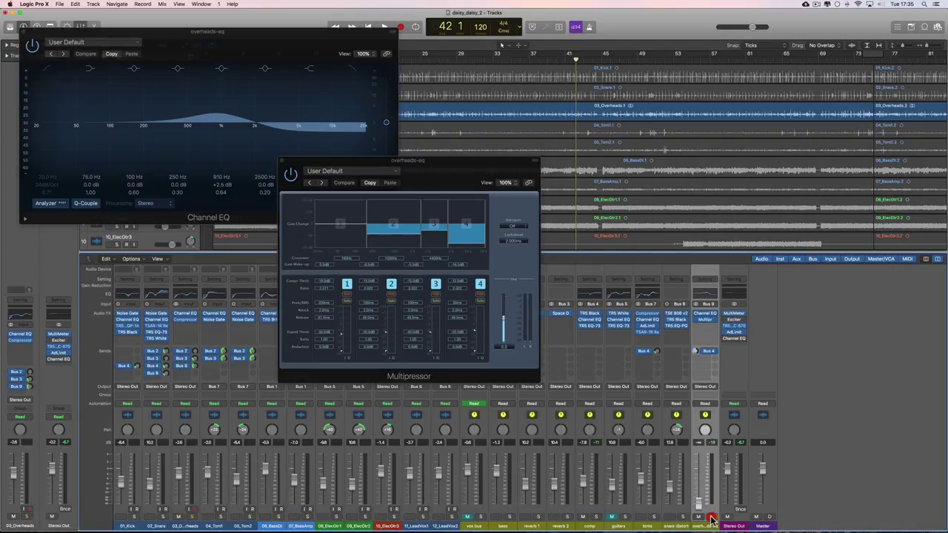
click(712, 517)
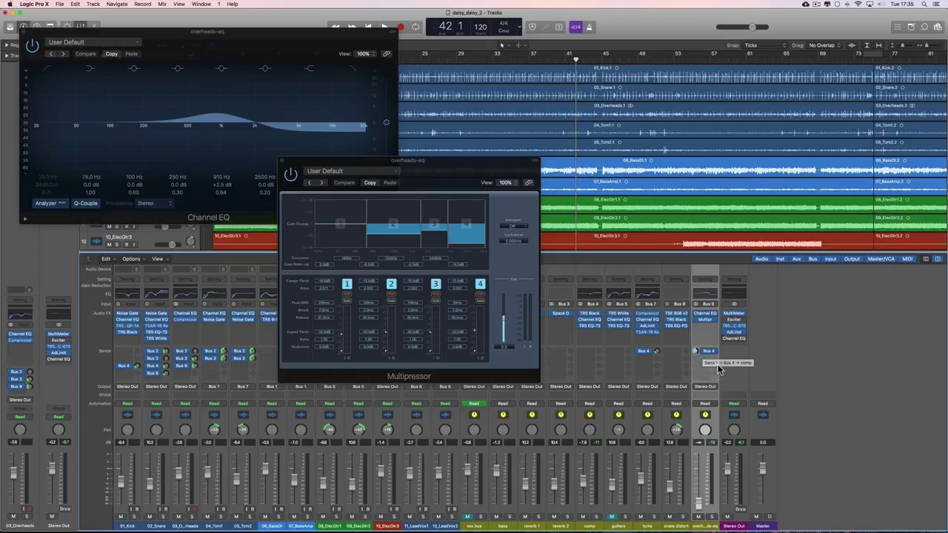
- Select and solo the comp bus and play it from bar 42 to bar 44 in two short passages
click(591, 526)
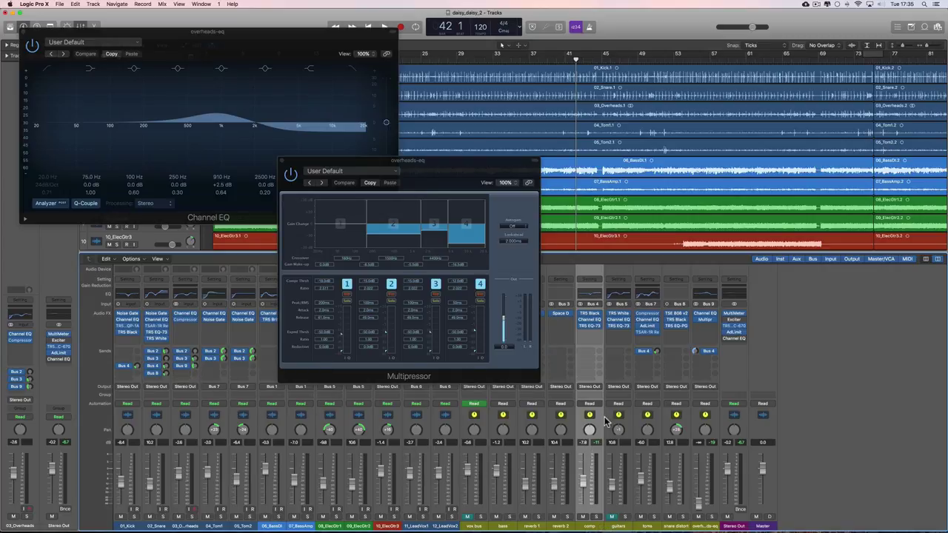
click(597, 517)
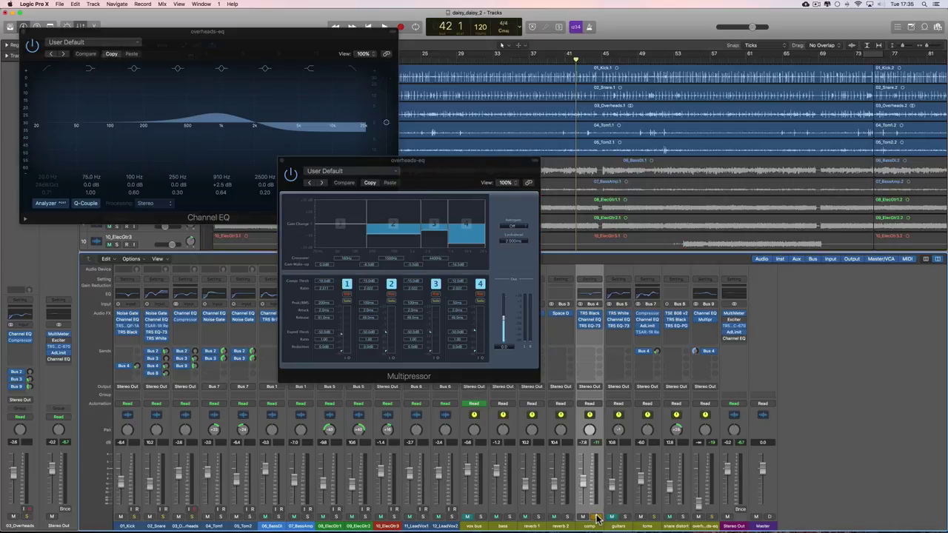
key(space)
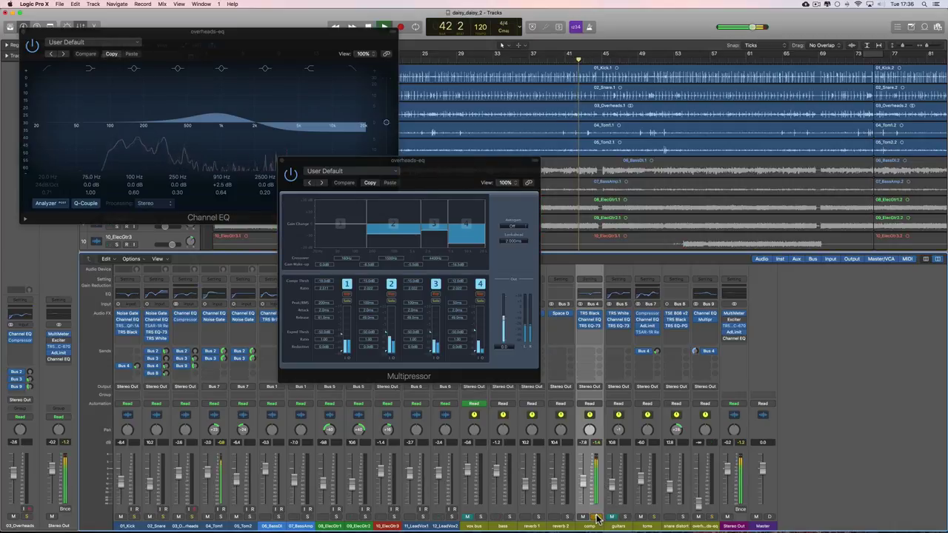
key(space)
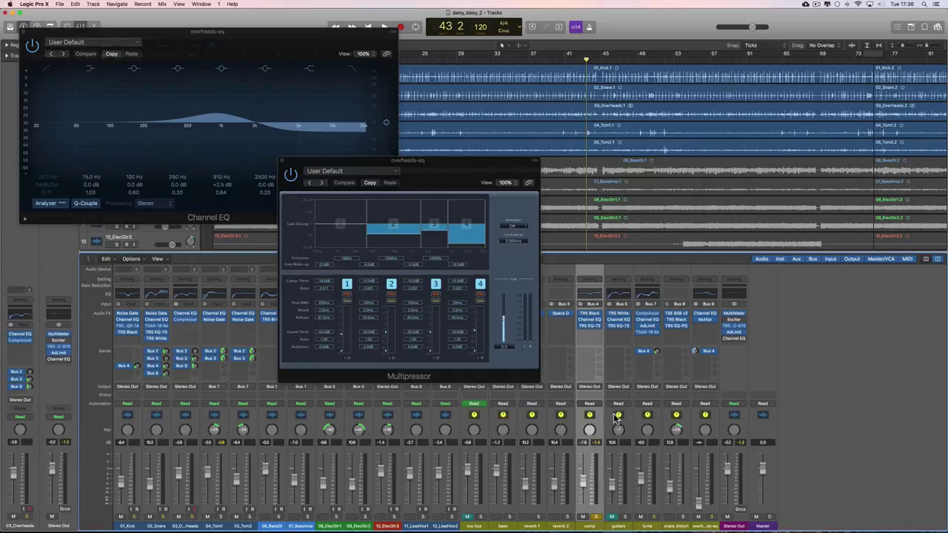
key(space)
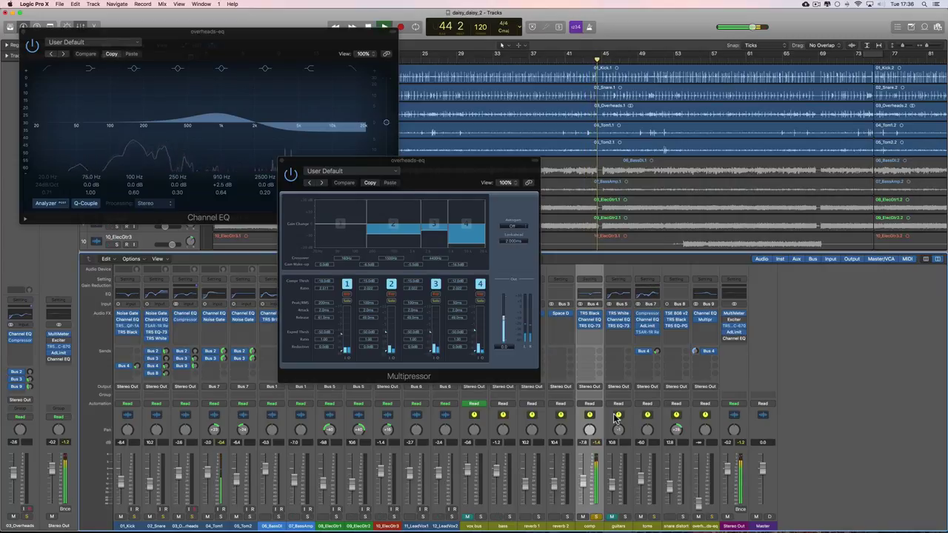
key(space)
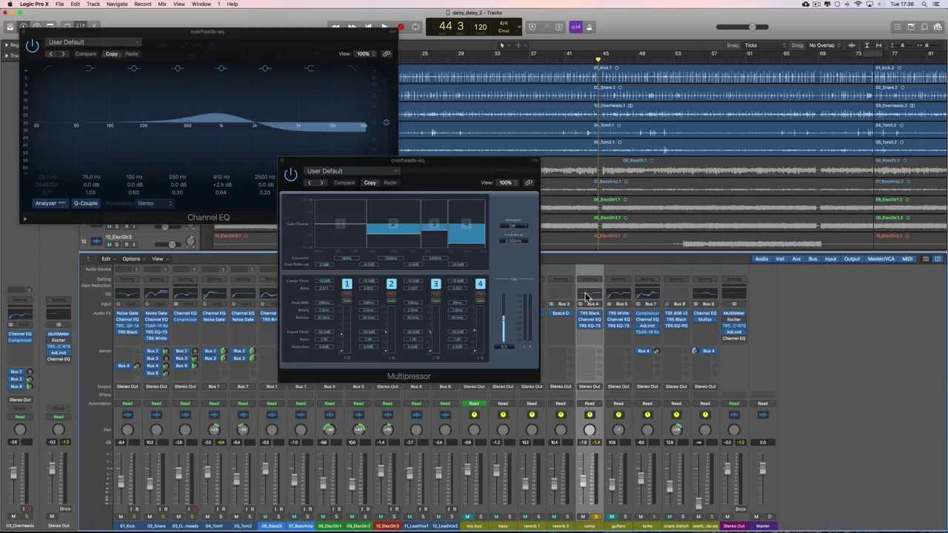
- Close both overheads-eq plug-in windows and open the comp bus's TR5 Black 76 limiter in an enlarged window
click(283, 162)
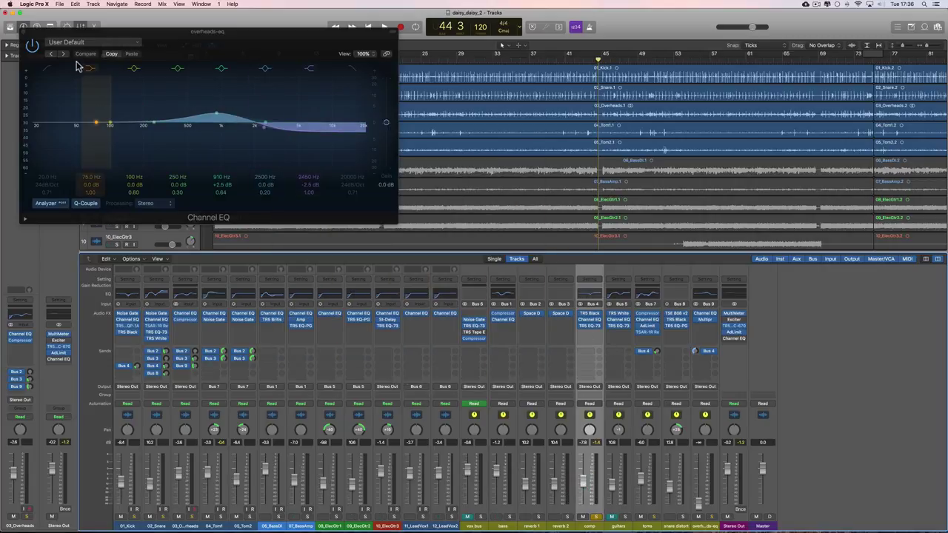
click(25, 32)
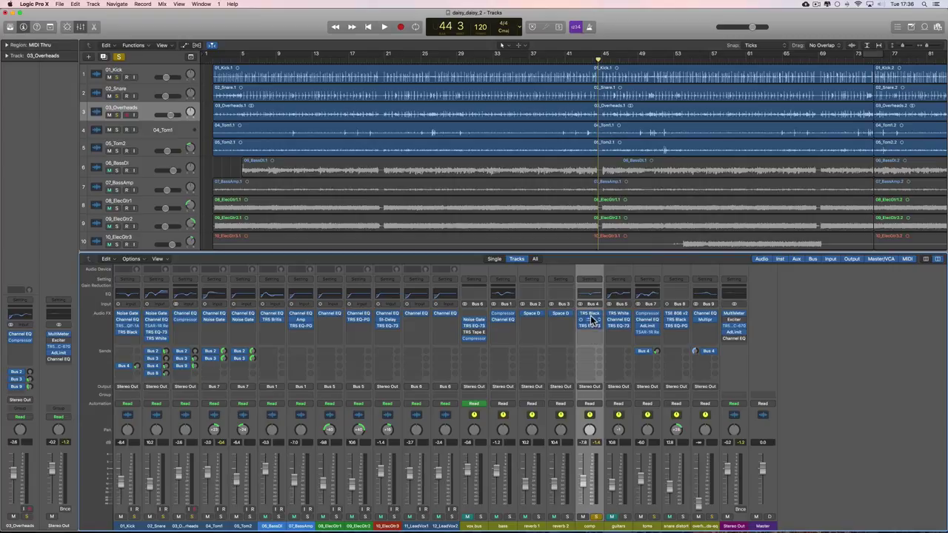
click(588, 314)
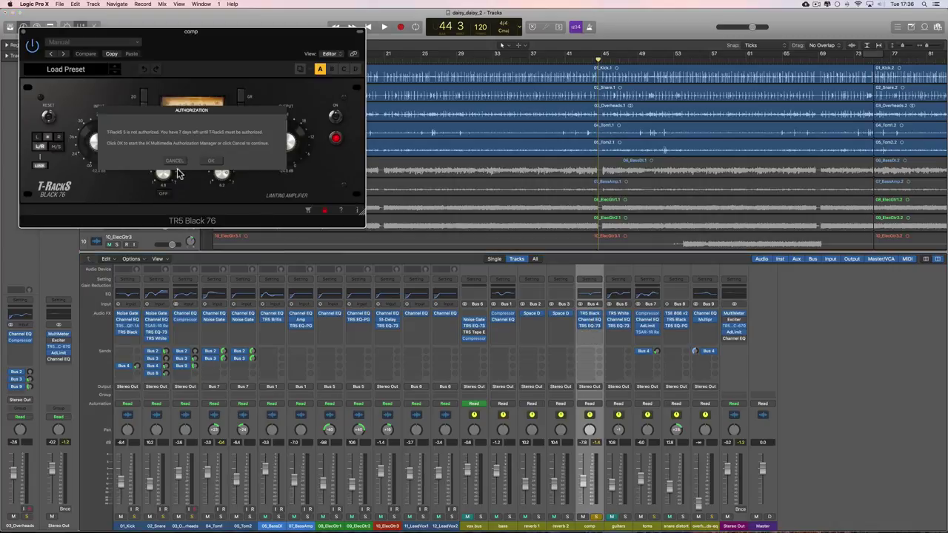
drag(363, 217, 479, 277)
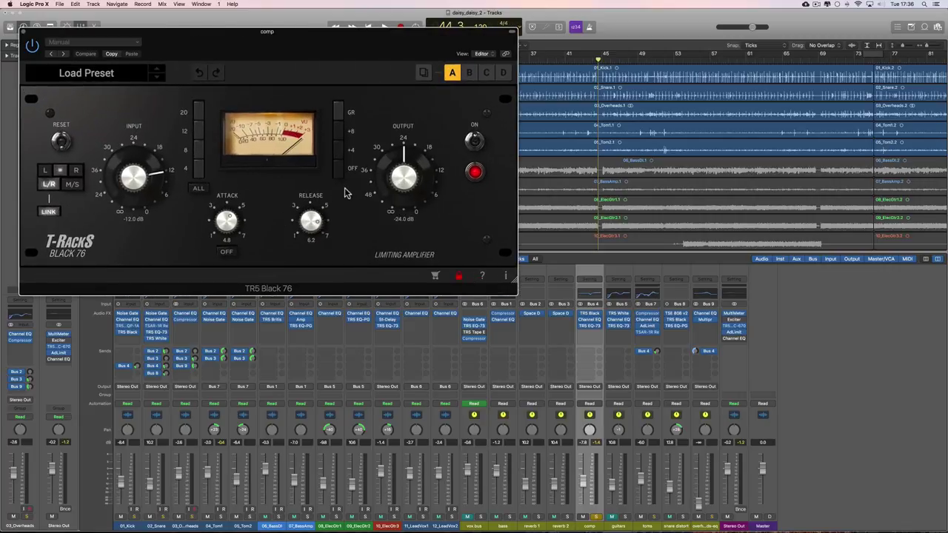
- Play the comp bus from bar 44 and switch the Black 76 off and on again to compare its effect
key(space)
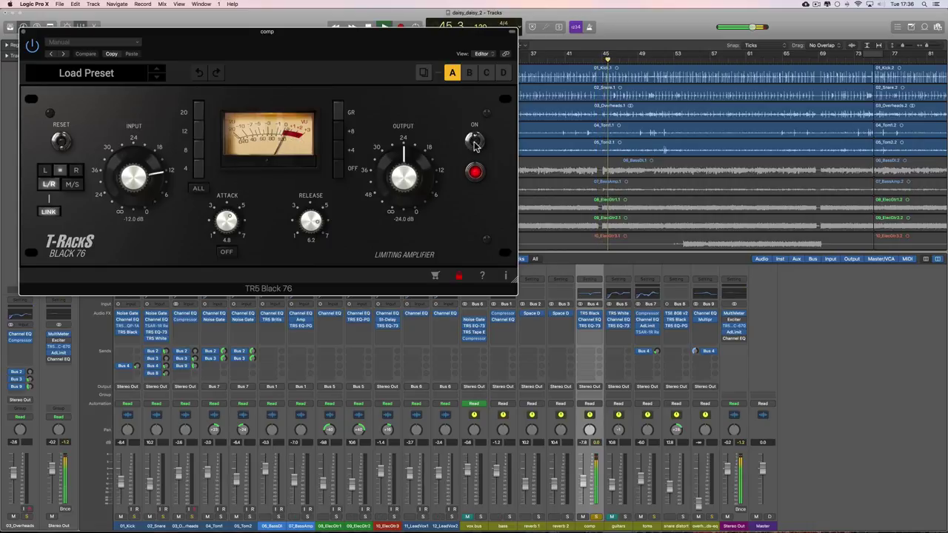
click(474, 142)
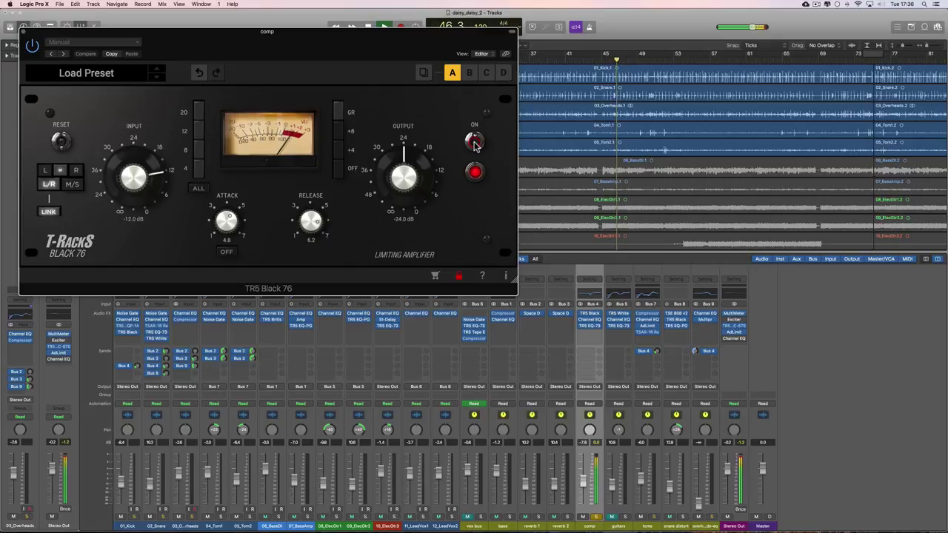
click(474, 142)
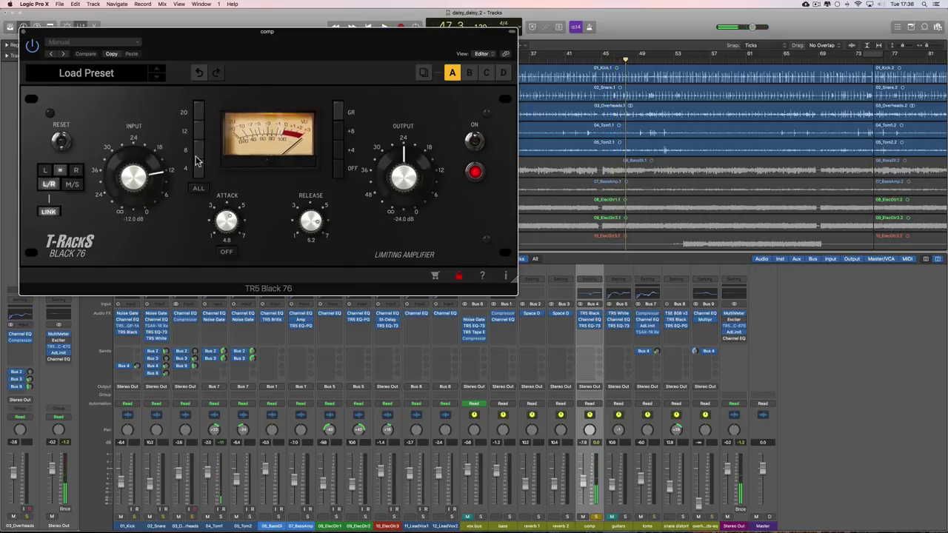
- Close the Black 76 window and review the comp bus's Channel EQ curve, closing it again when done
click(24, 33)
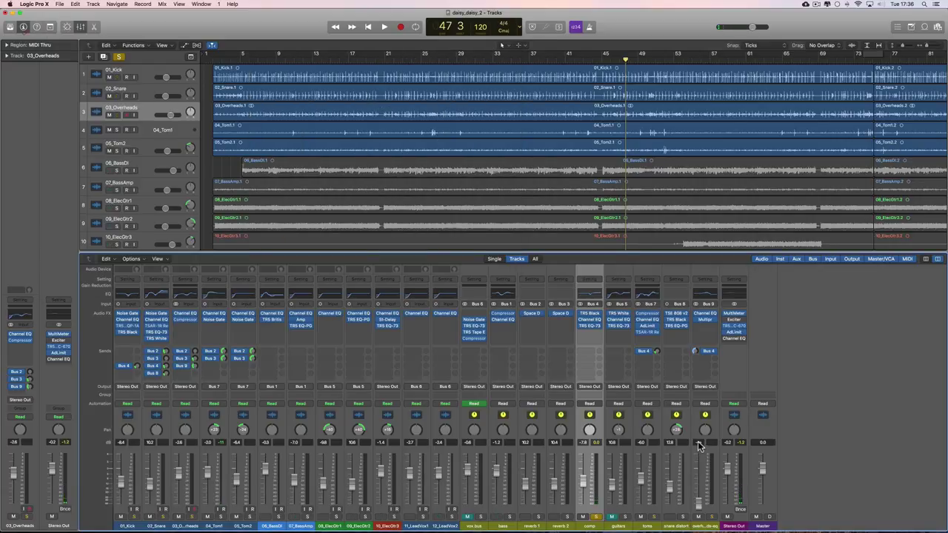
click(590, 323)
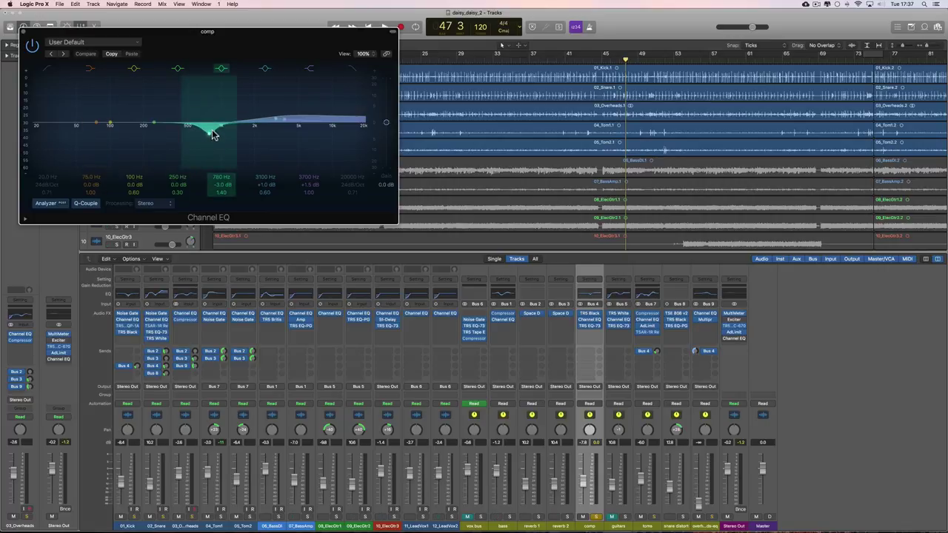
click(25, 31)
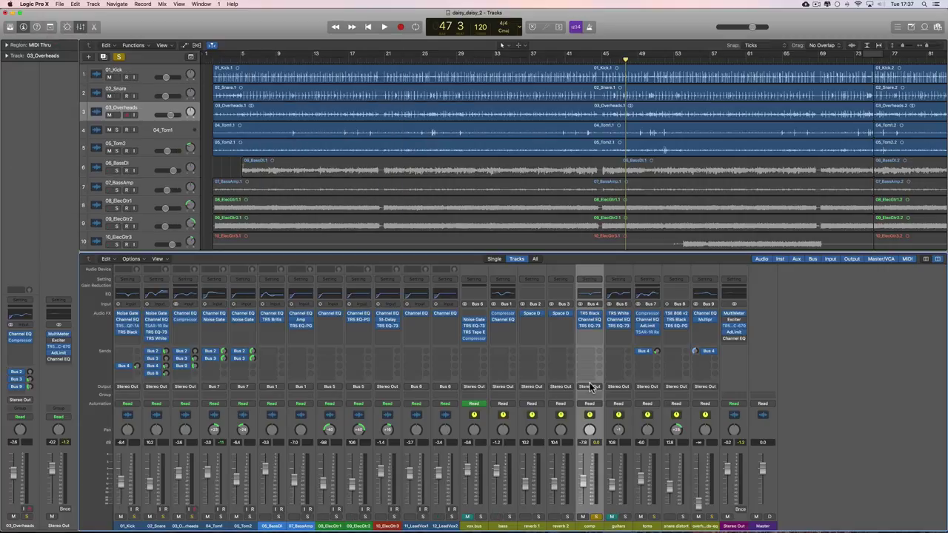
- Open the comp bus's TR5 EQ-73, move its window clear of the track headers and enlarge it
double_click(590, 326)
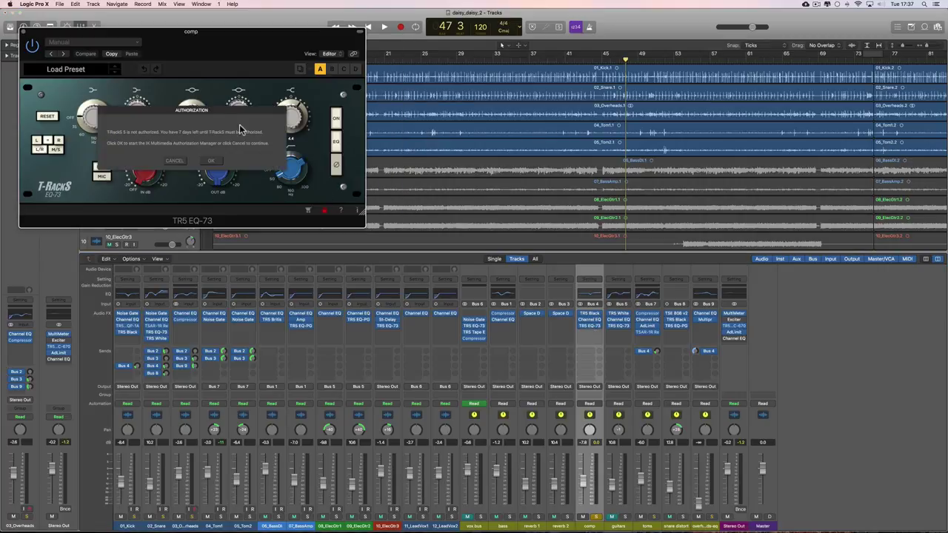
drag(228, 55, 351, 149)
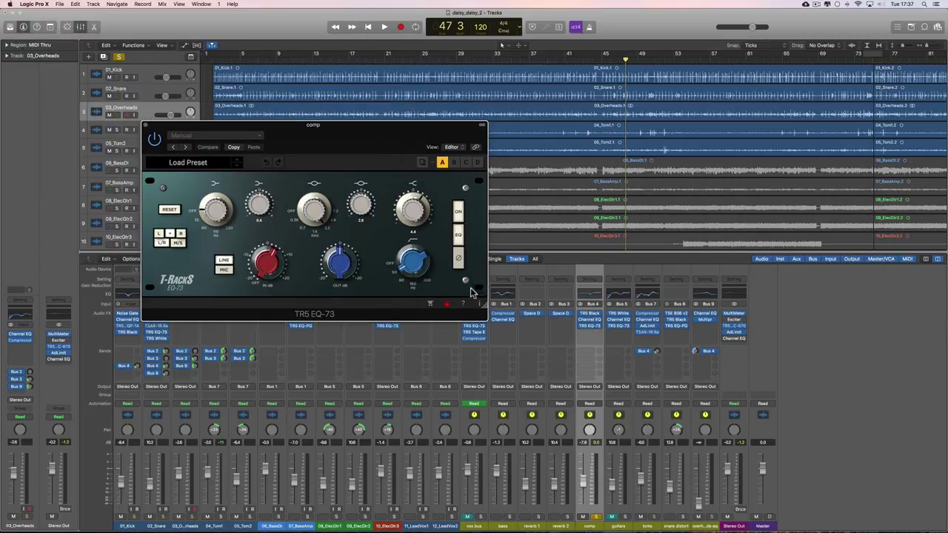
drag(509, 332, 511, 332)
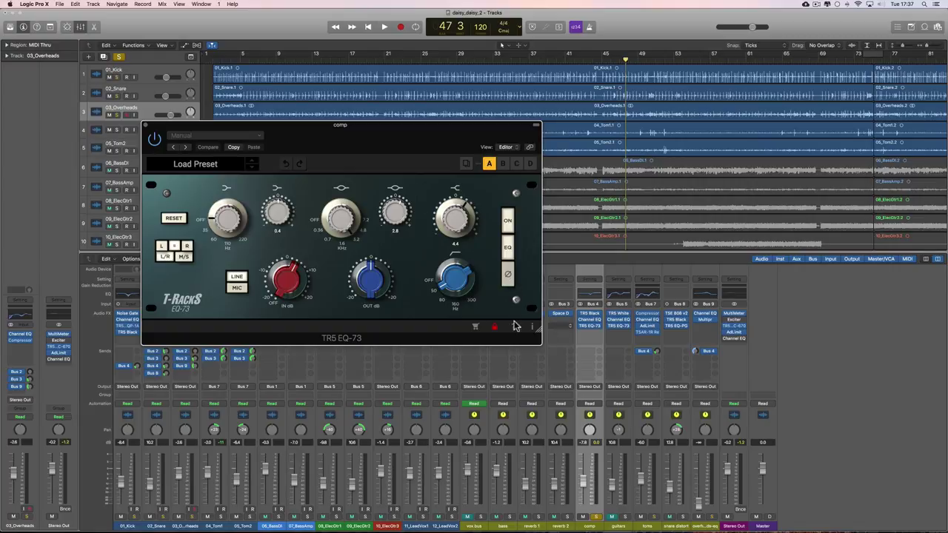
- Play the comp bus from bar 47 and switch the EQ-73's EQ section off and on again to compare its effect
key(space)
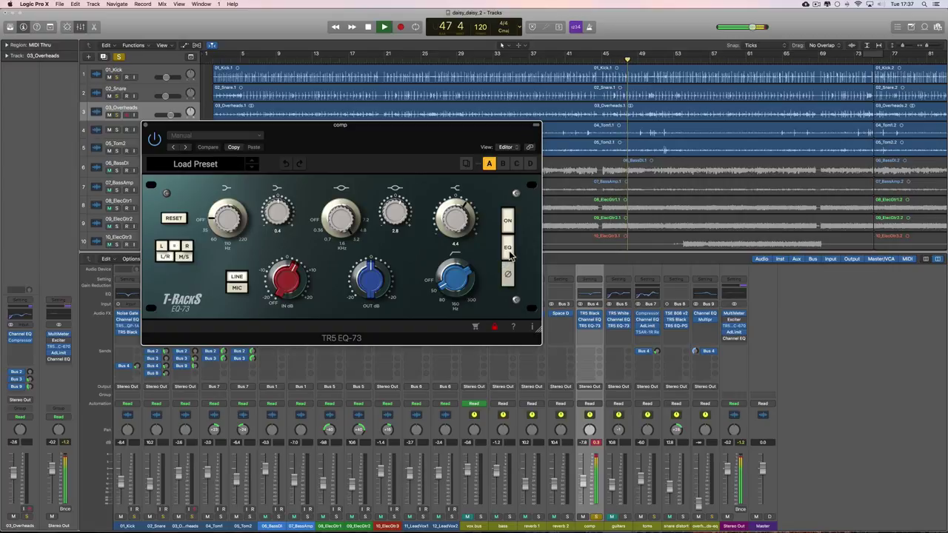
click(508, 250)
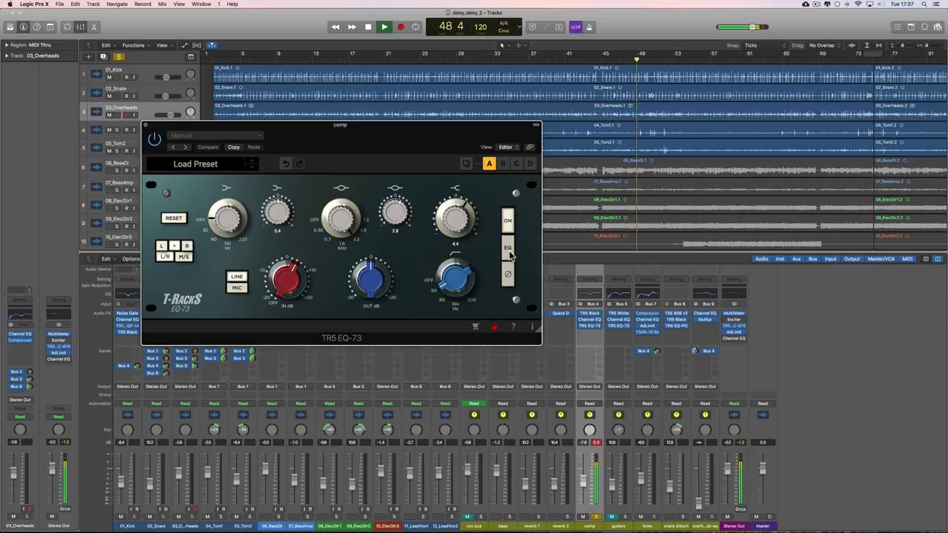
click(509, 251)
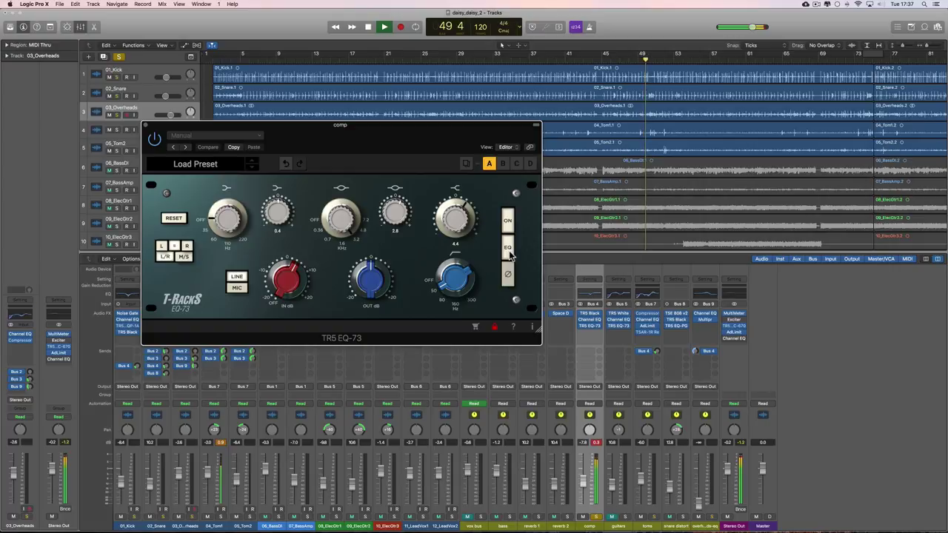
- Play the soloed comp bus and toggle the EQ section of its EQ-73 off and on to compare the sound
click(508, 250)
click(508, 250)
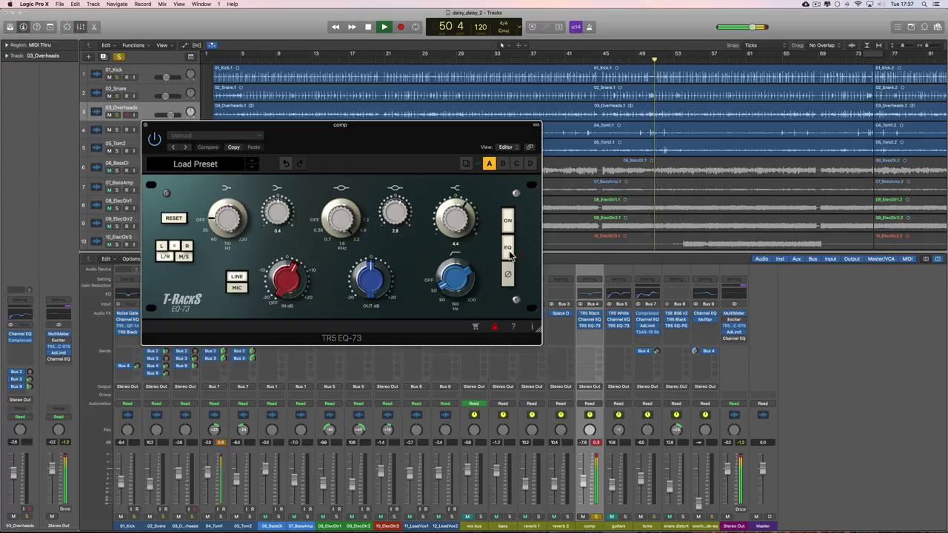
key(space)
key(space)
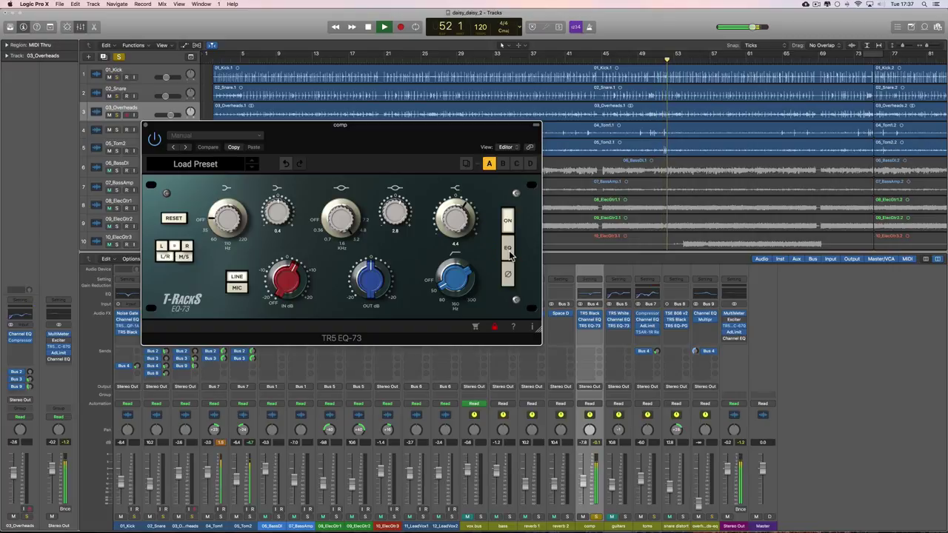
click(508, 250)
key(space)
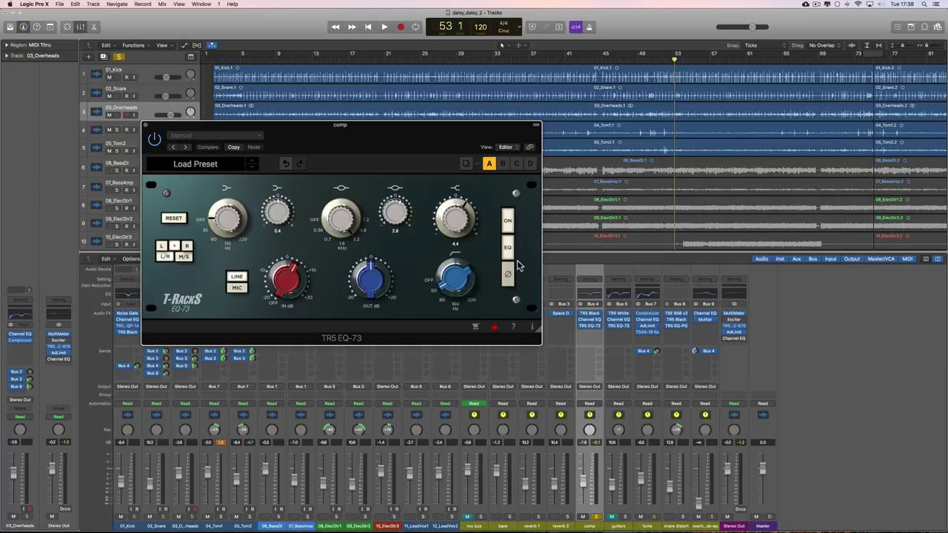
key(space)
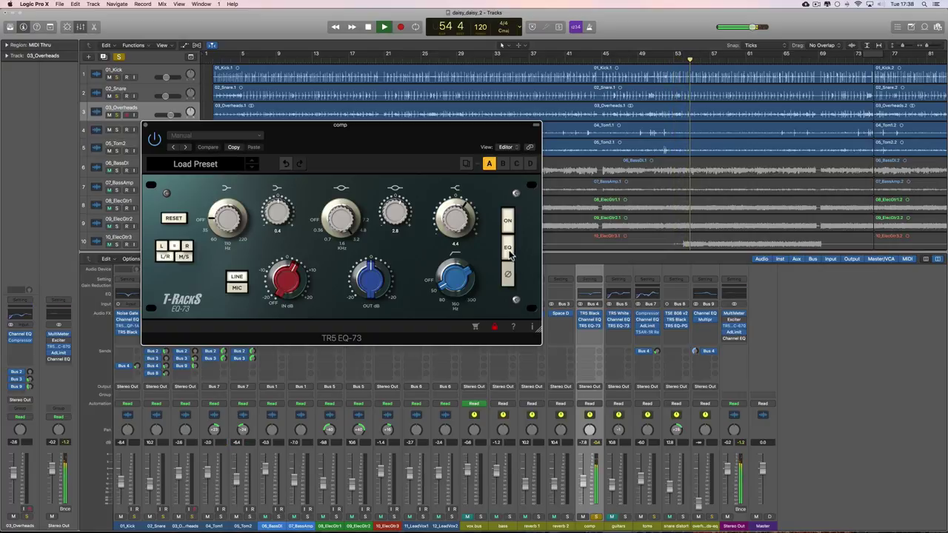
click(509, 252)
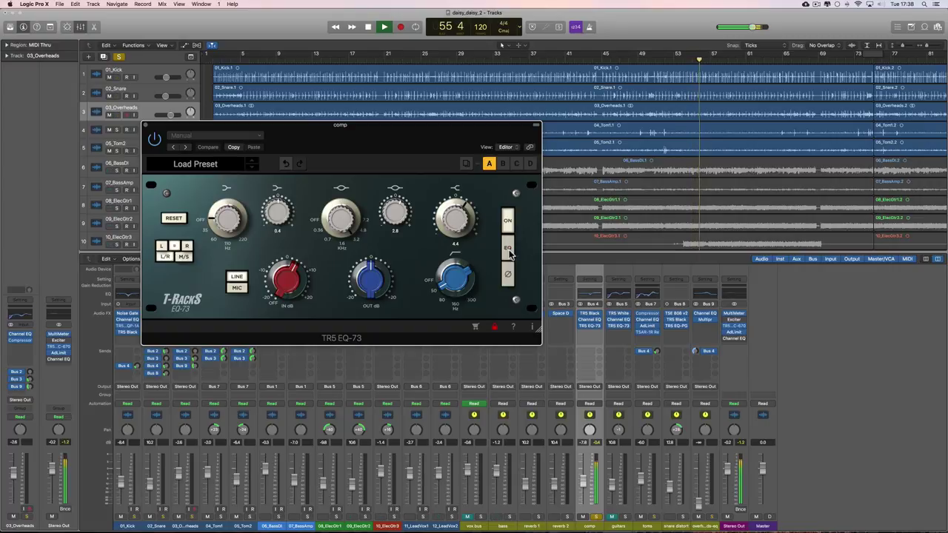
click(509, 252)
key(space)
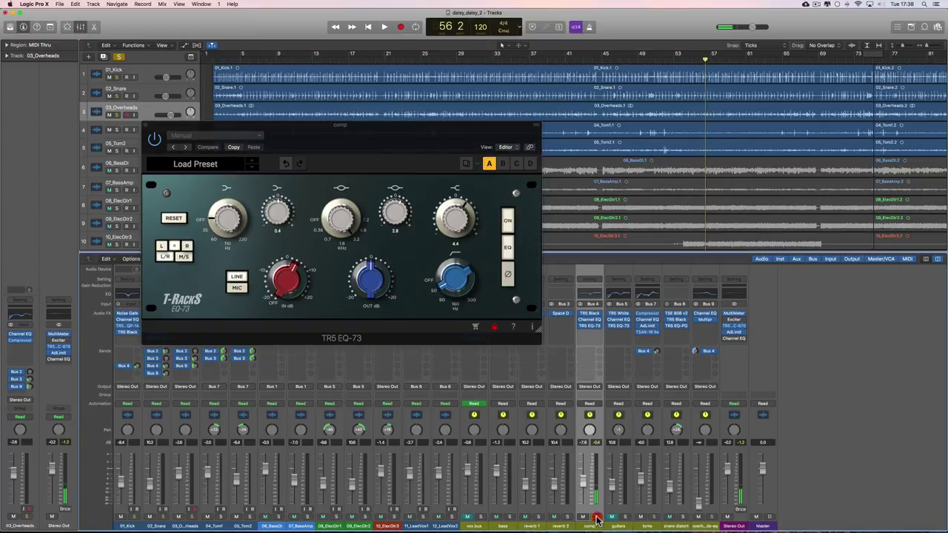
- Close the EQ-73, solo the kick, snare and overheads tracks, and audition them with and without the comp bus
click(147, 125)
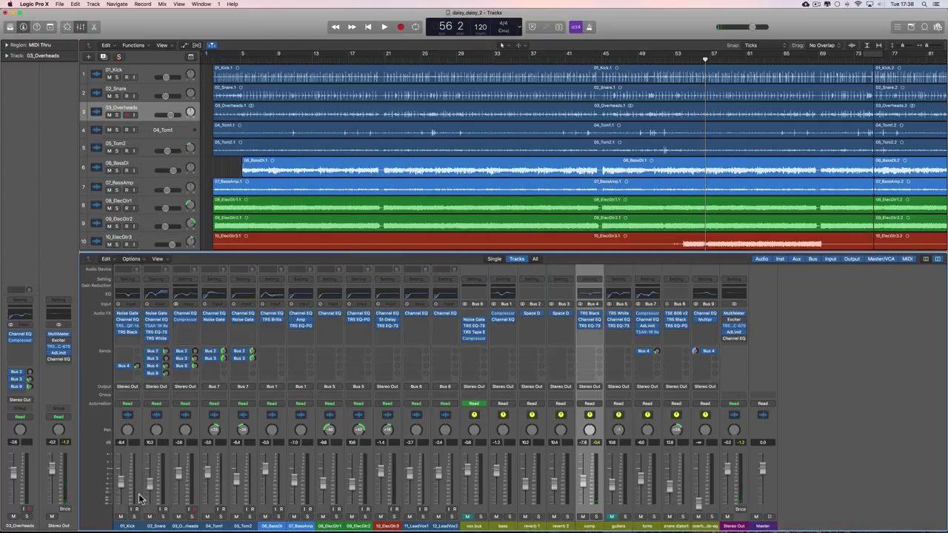
drag(134, 517, 195, 523)
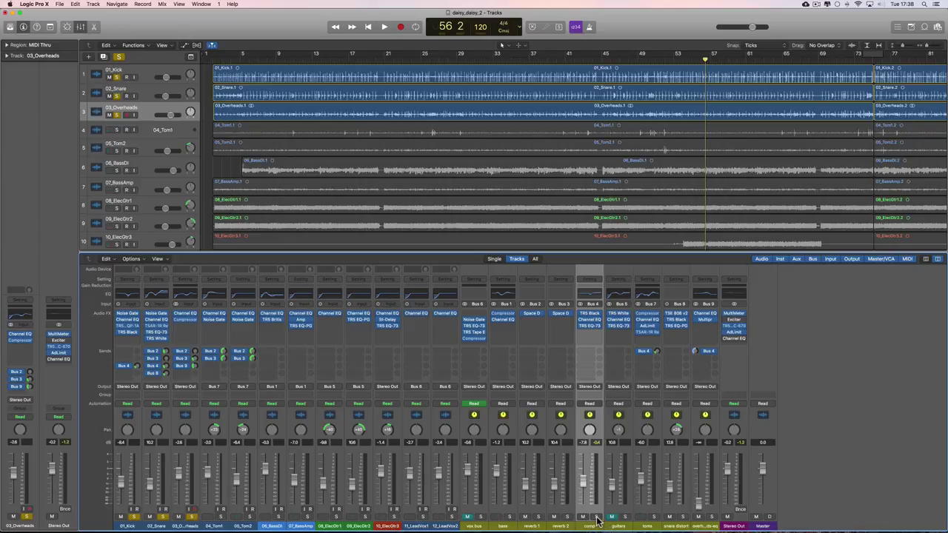
key(space)
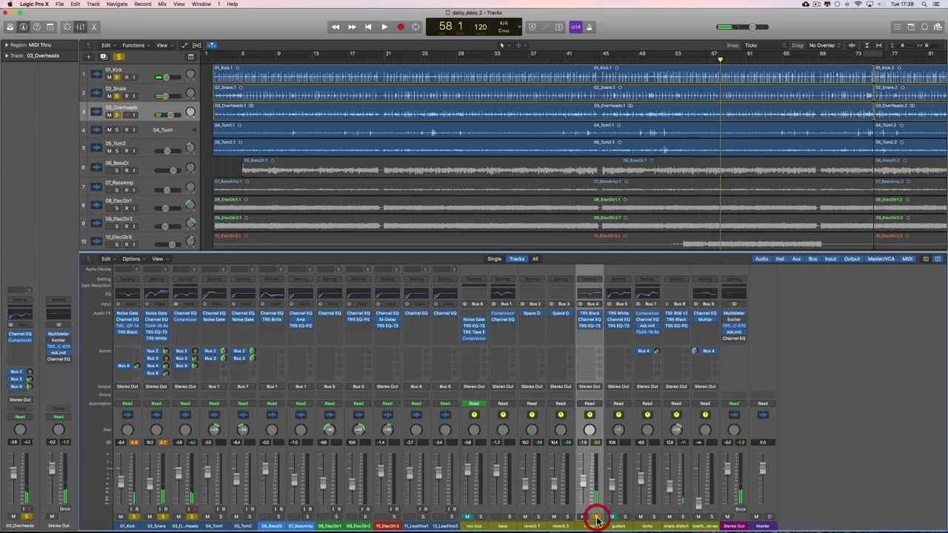
key(space)
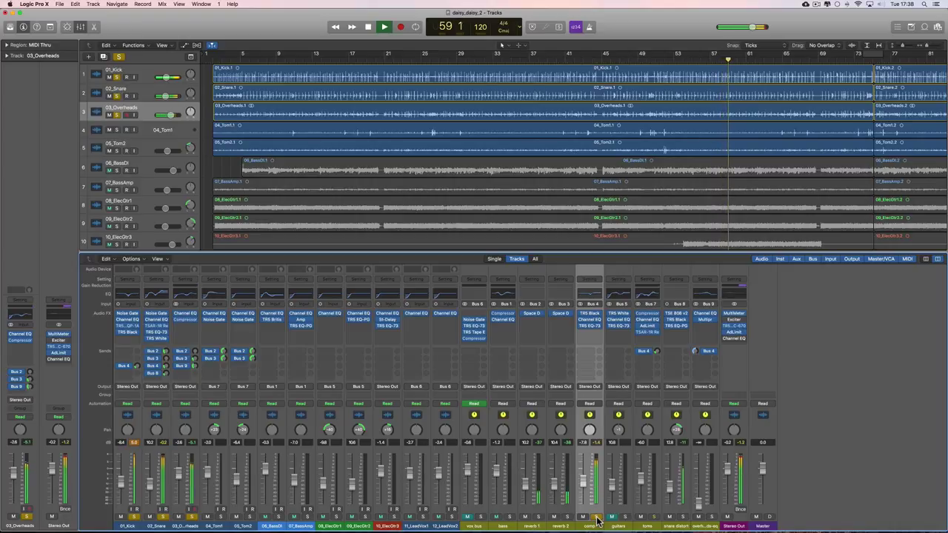
click(597, 520)
click(597, 521)
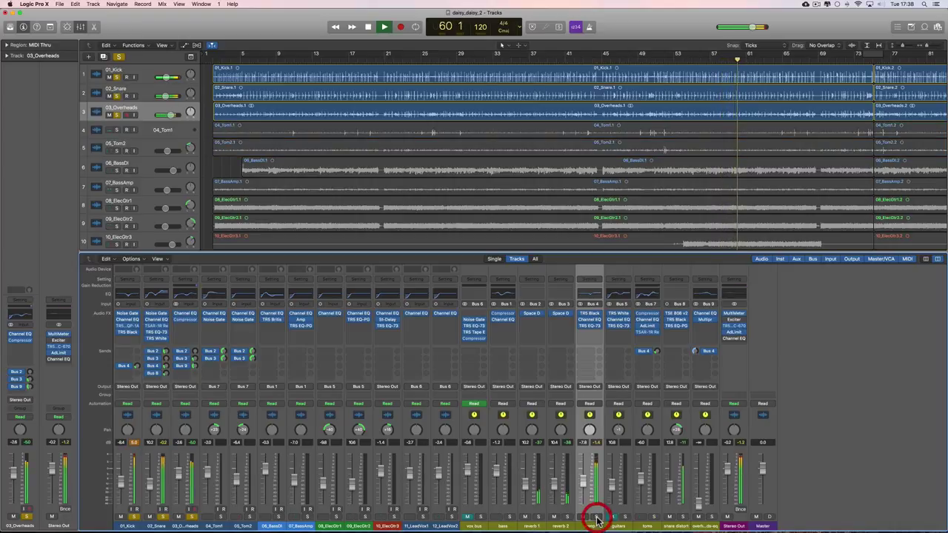
key(space)
- Clear the solos on the kick, snare, overheads and comp channels
click(135, 517)
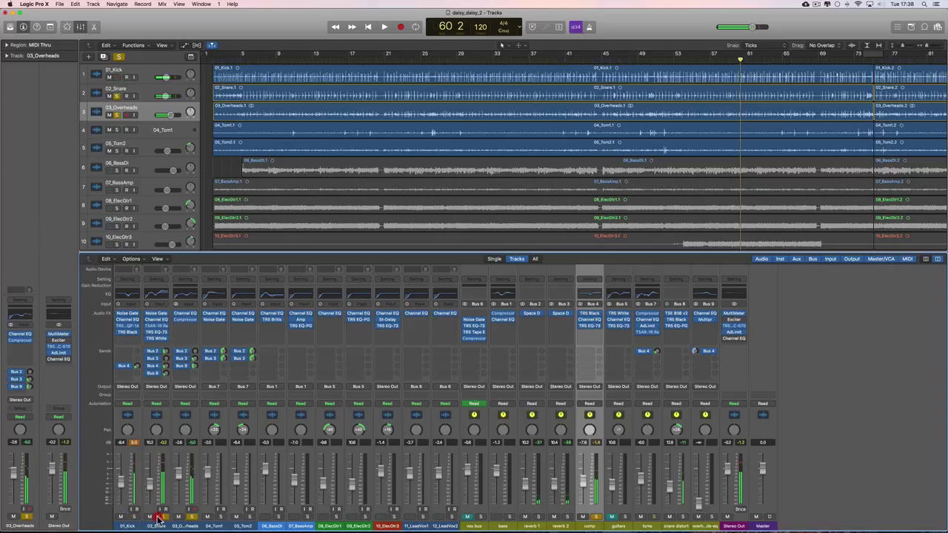
click(163, 517)
click(191, 517)
click(338, 517)
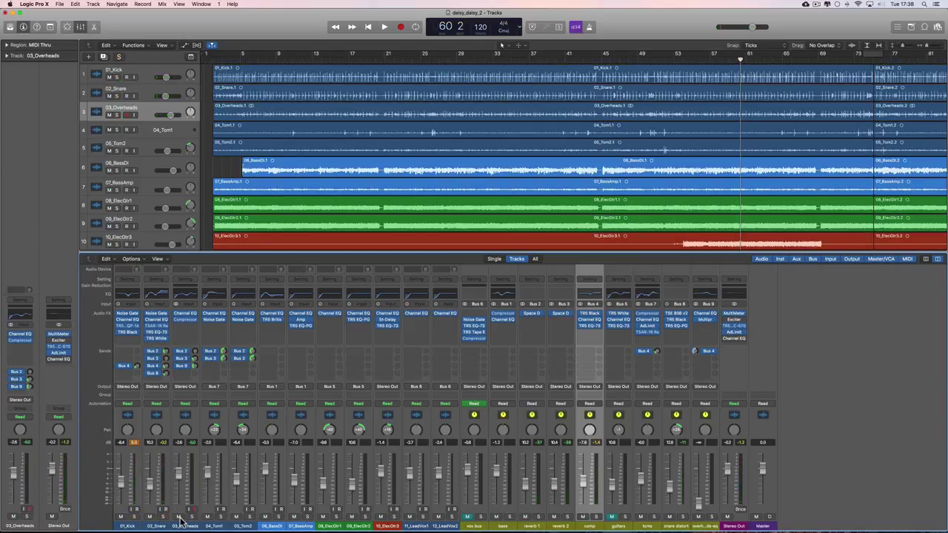
- Mute the tom, bass, electric guitar and lead vocal tracks, plus the bass, toms and snare distort buses
drag(208, 517, 419, 522)
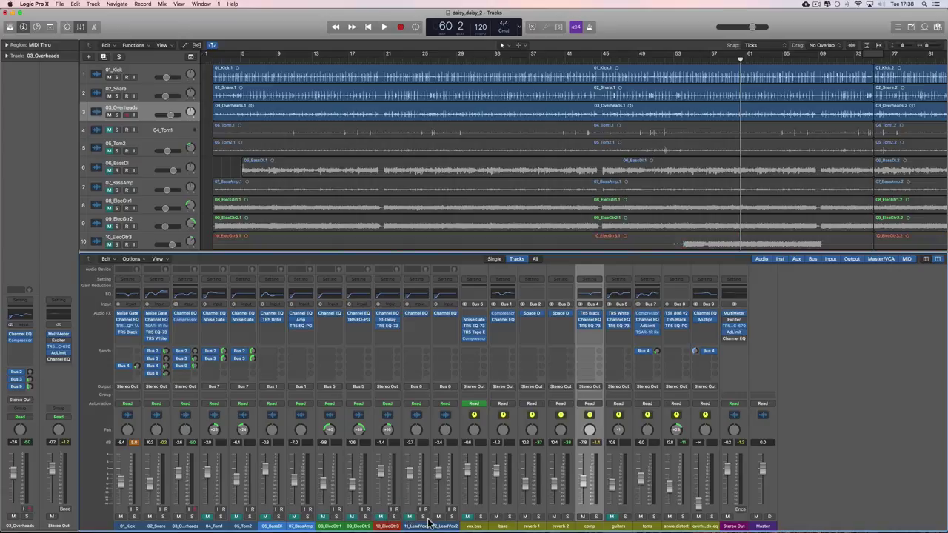
click(497, 518)
click(673, 517)
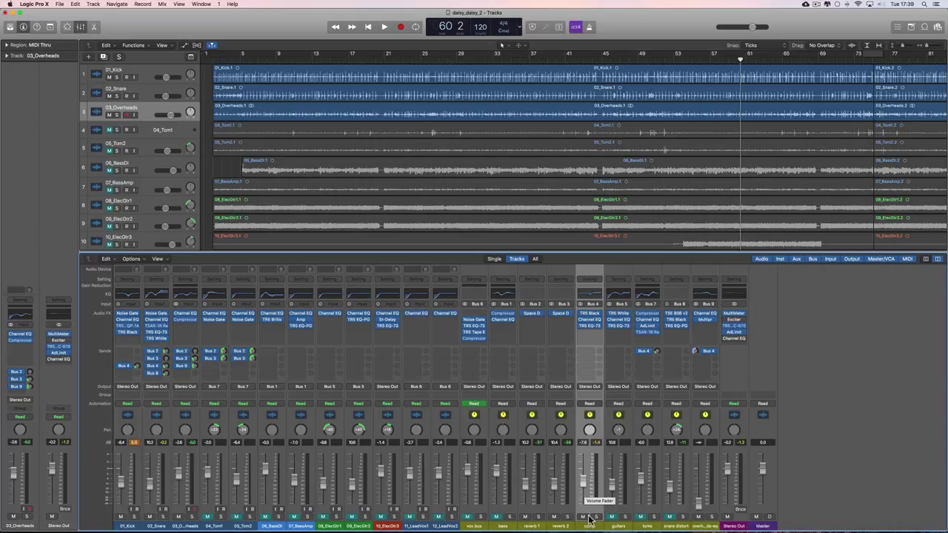
- Play the drums with the comp bus muted and unmuted, and raise the comp fader to -7.0 dB
key(space)
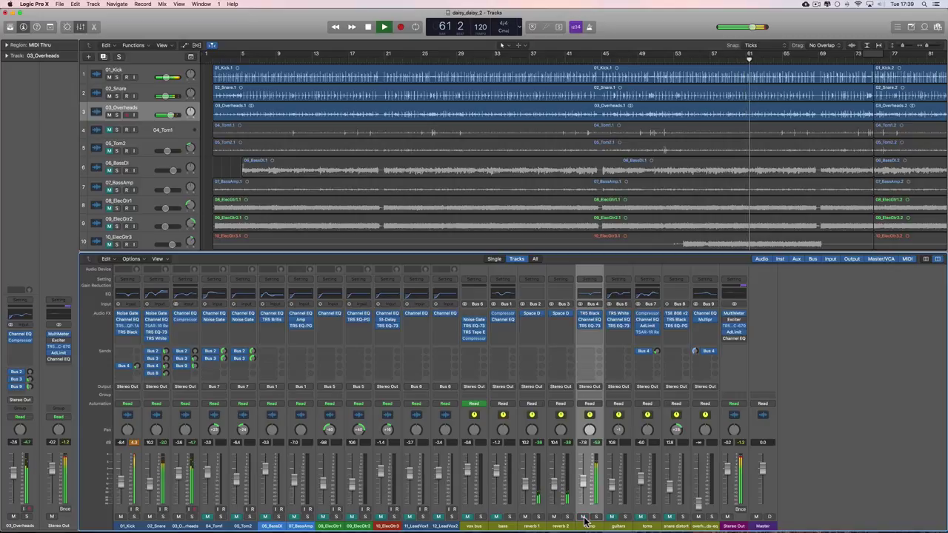
key(space)
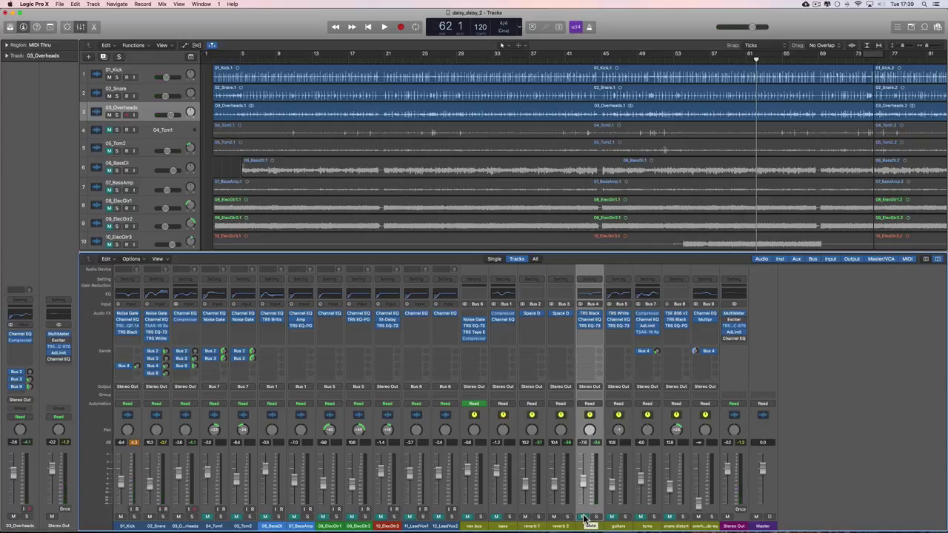
key(space)
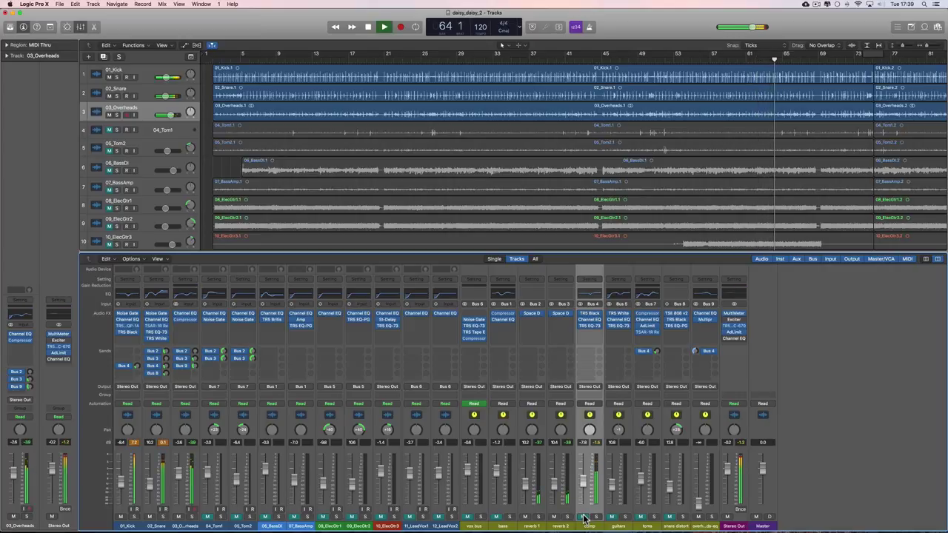
click(584, 516)
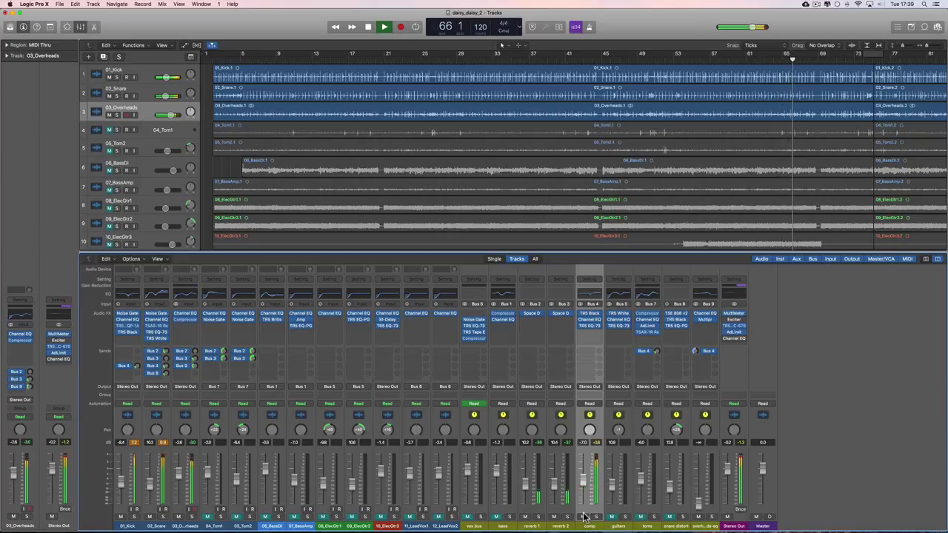
click(583, 516)
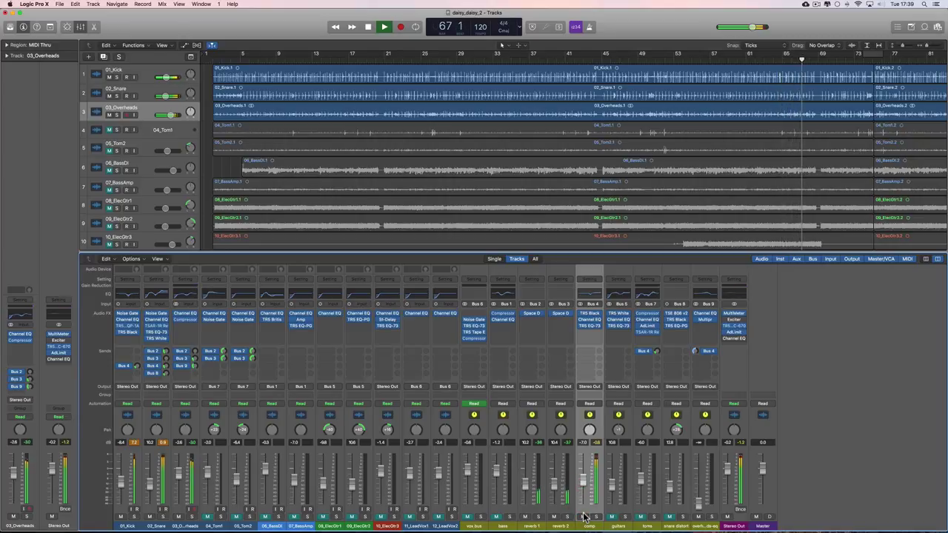
key(space)
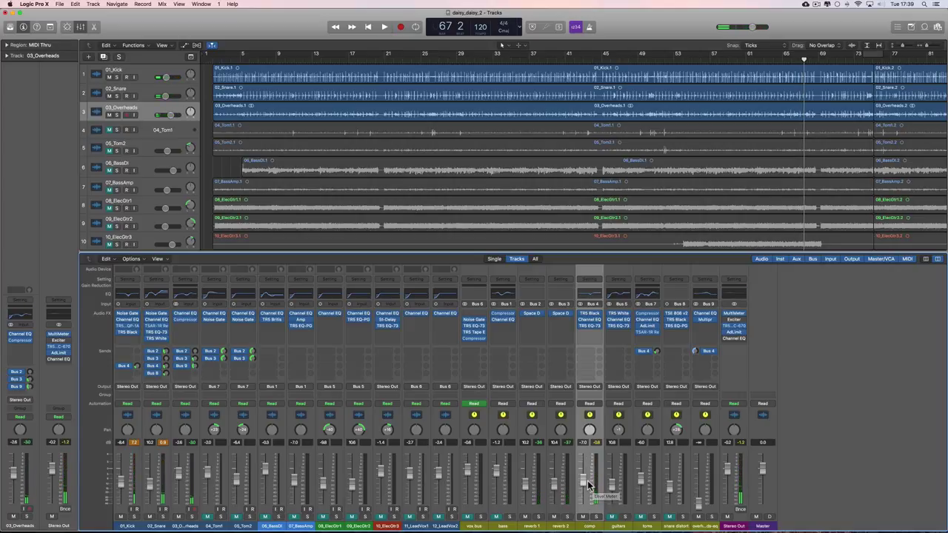
key(space)
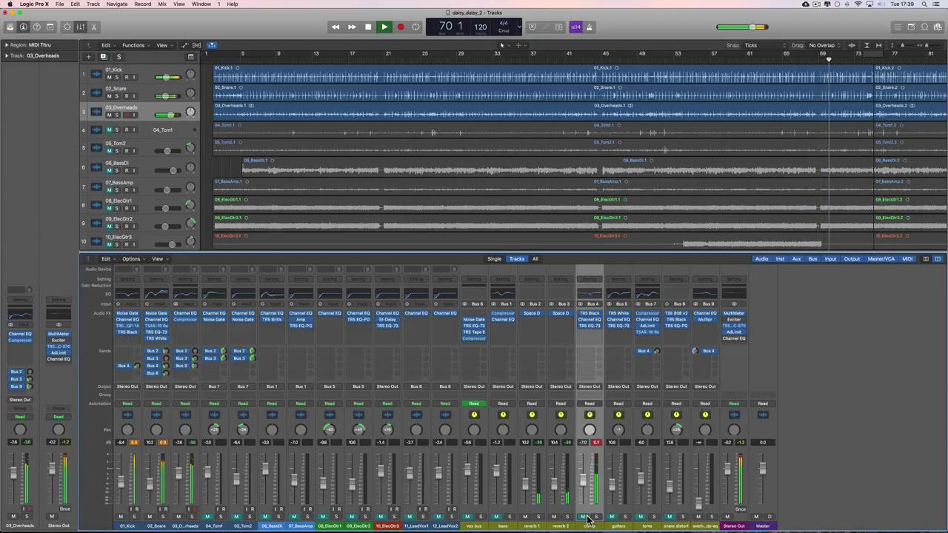
key(space)
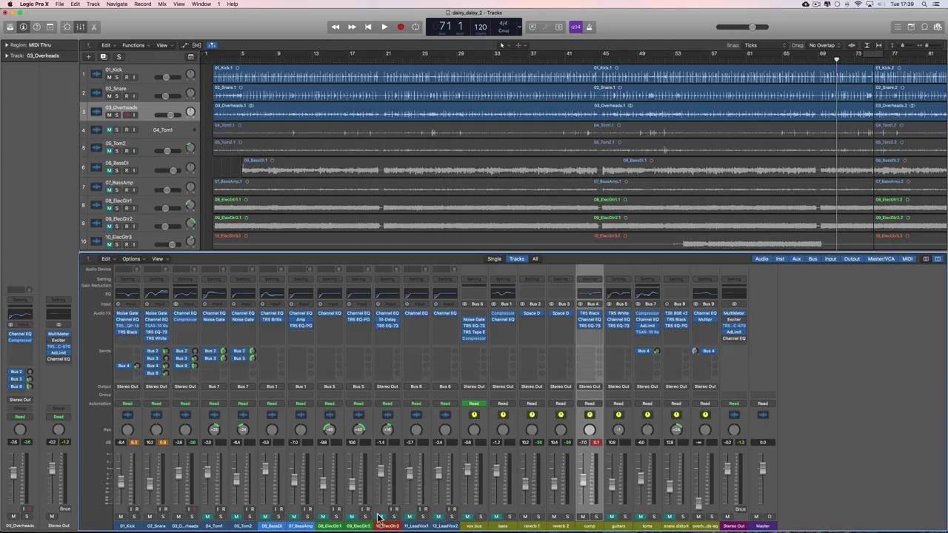
- Unmute both bass tracks and the bass bus, and play them with the drums from about bar 9
click(270, 525)
shift+click(298, 525)
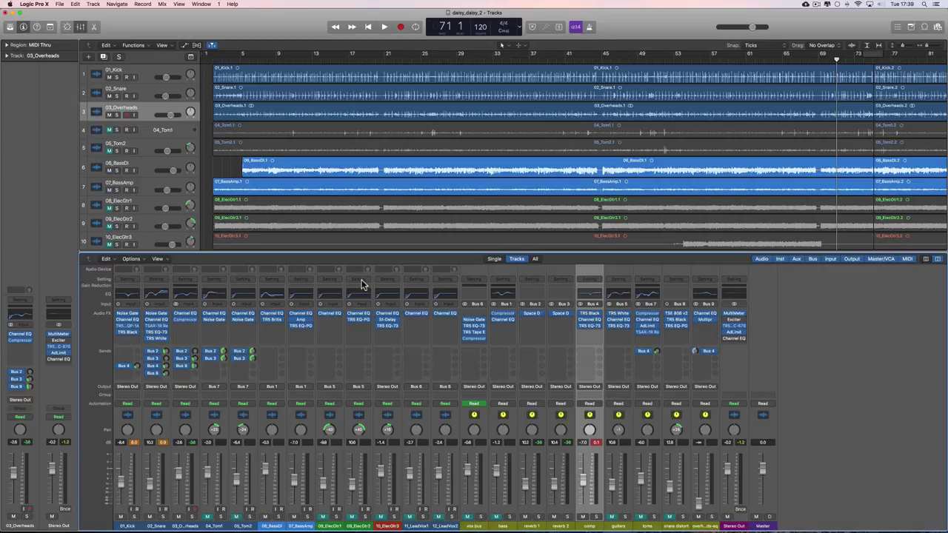
key(space)
click(285, 60)
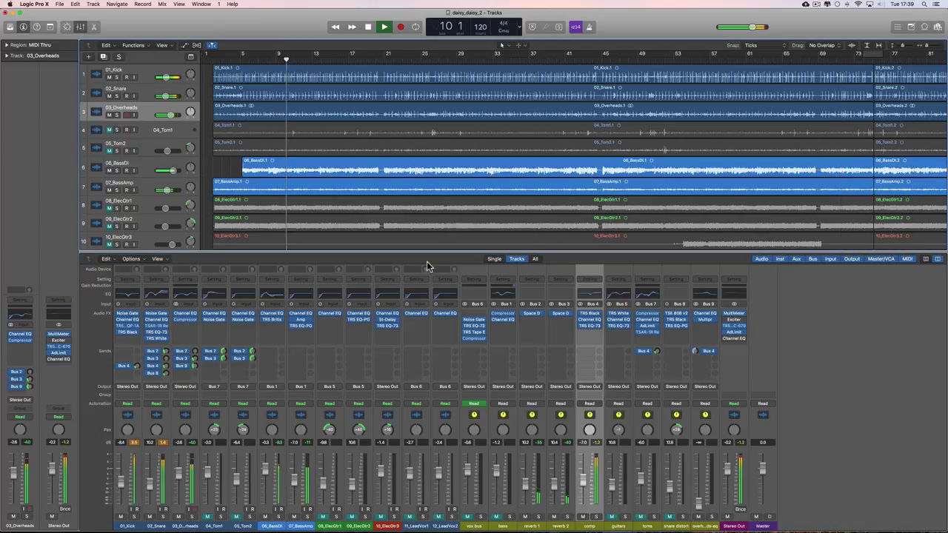
key(space)
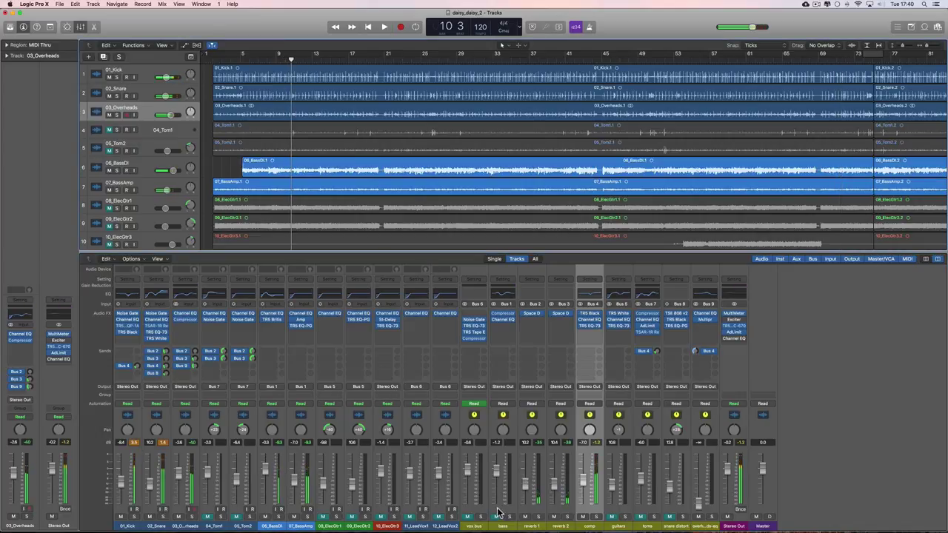
key(space)
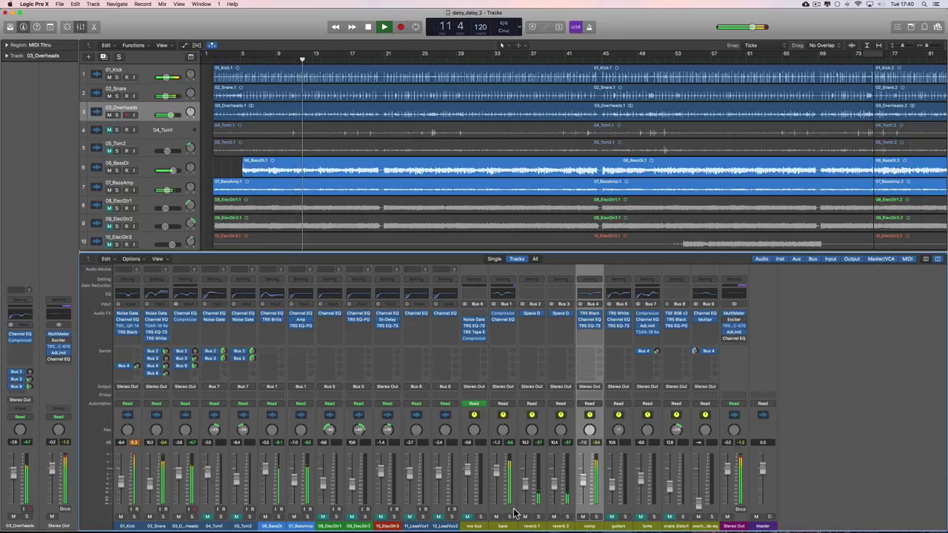
key(space)
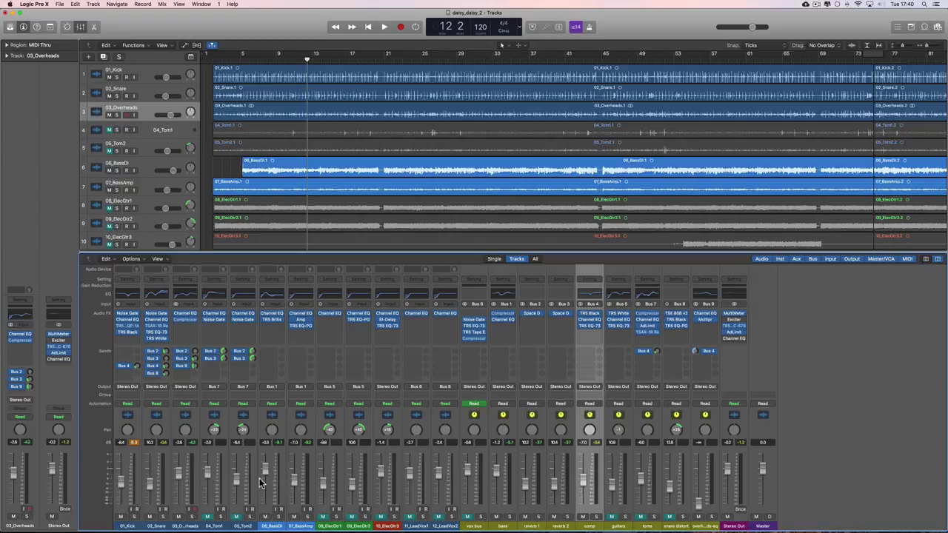
- Play short passages of the drums and bass together to judge the parallel compression in the mix
key(space)
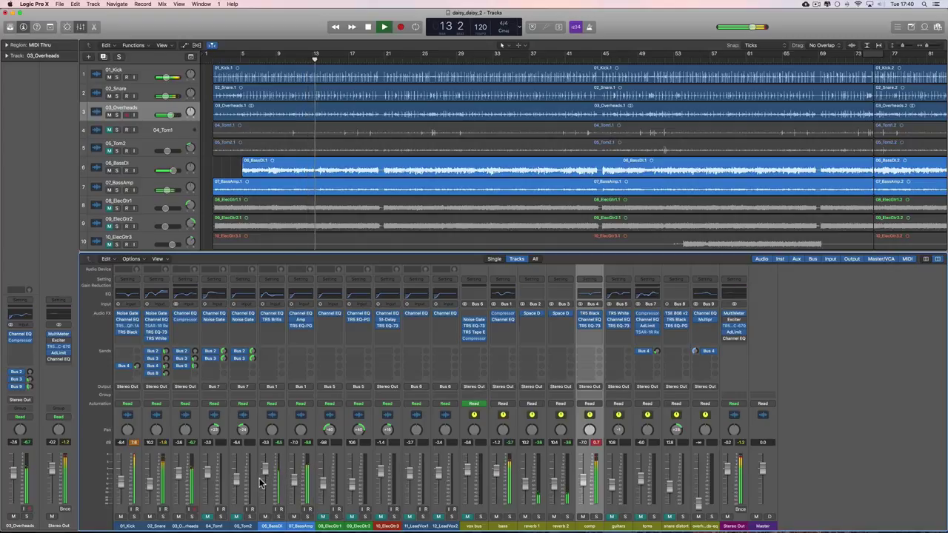
key(space)
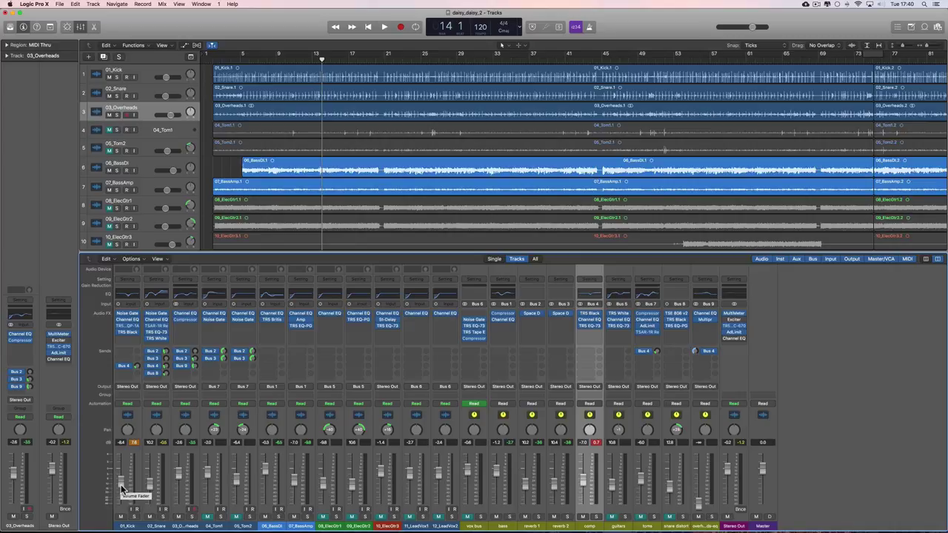
key(space)
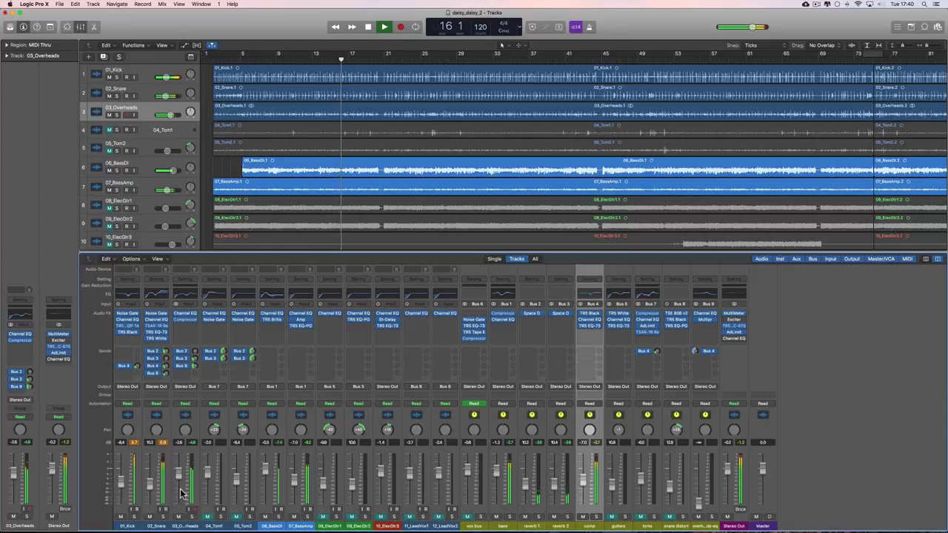
key(space)
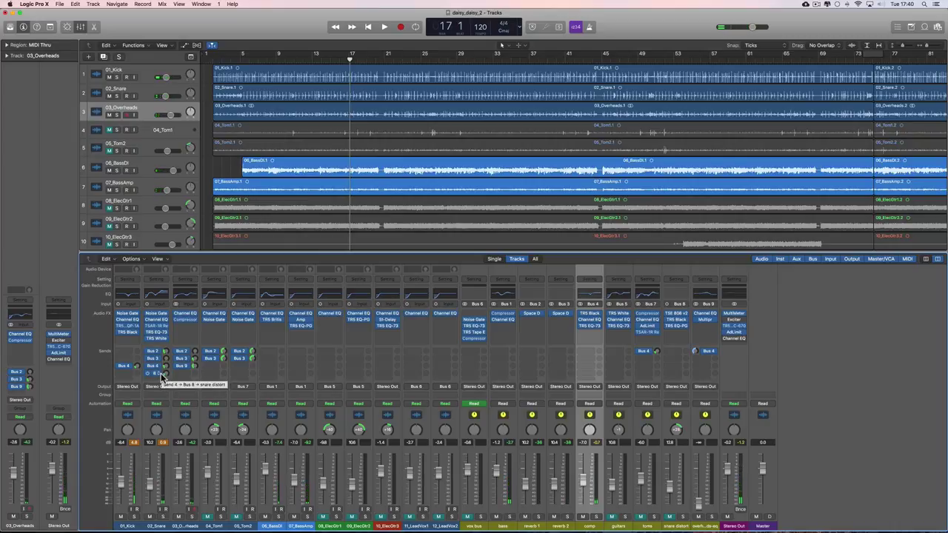
- Solo and play the snare distort bus, and open its TSE 808 plug-in
click(684, 517)
key(space)
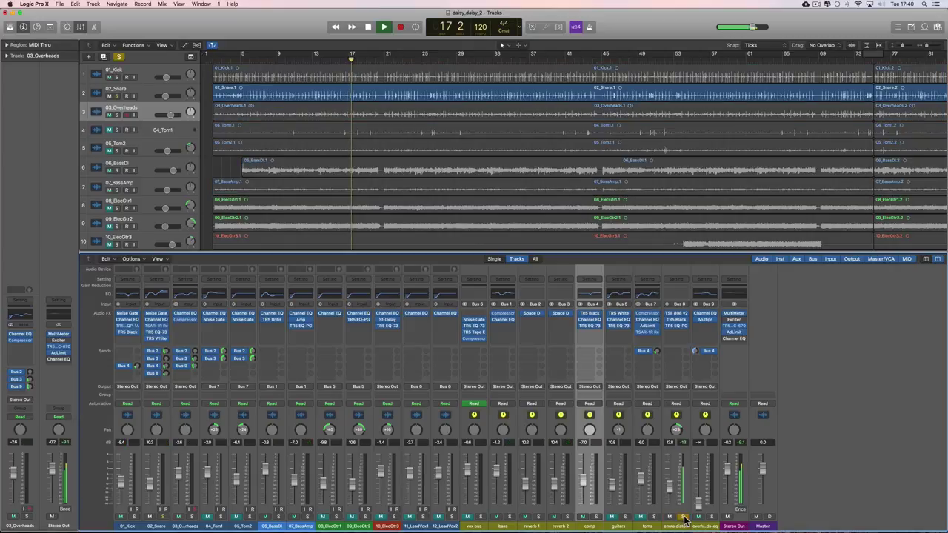
key(space)
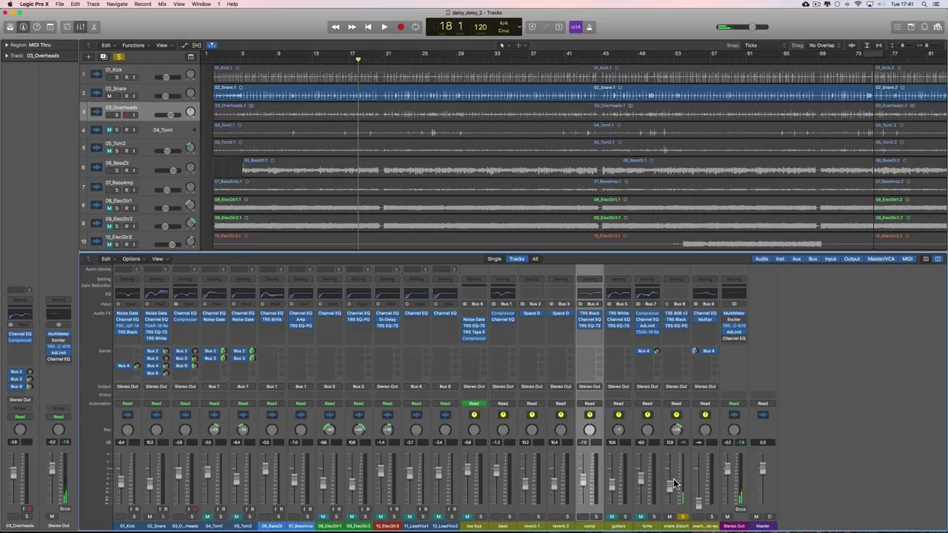
click(677, 314)
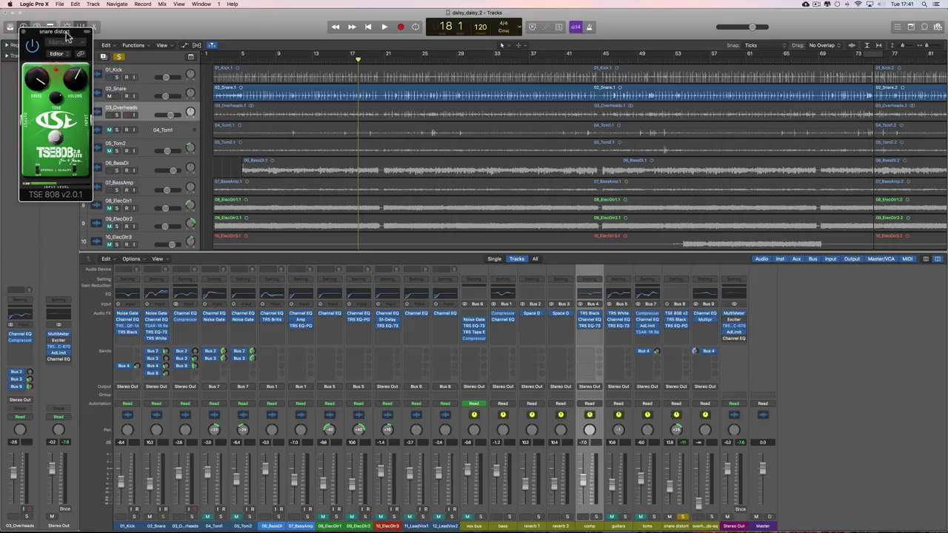
- Move the TSE 808 window over the mixer and play the soloed snare distort bus briefly
drag(65, 32, 412, 239)
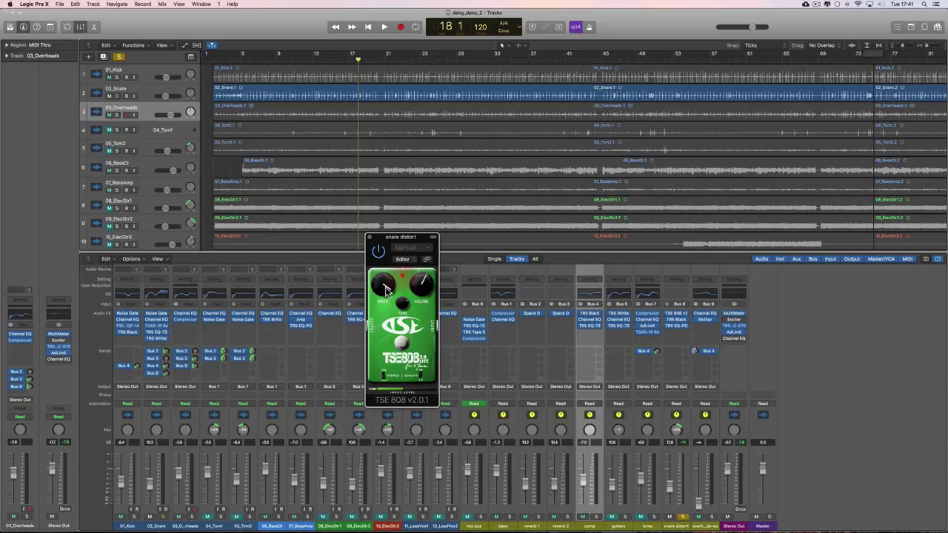
key(space)
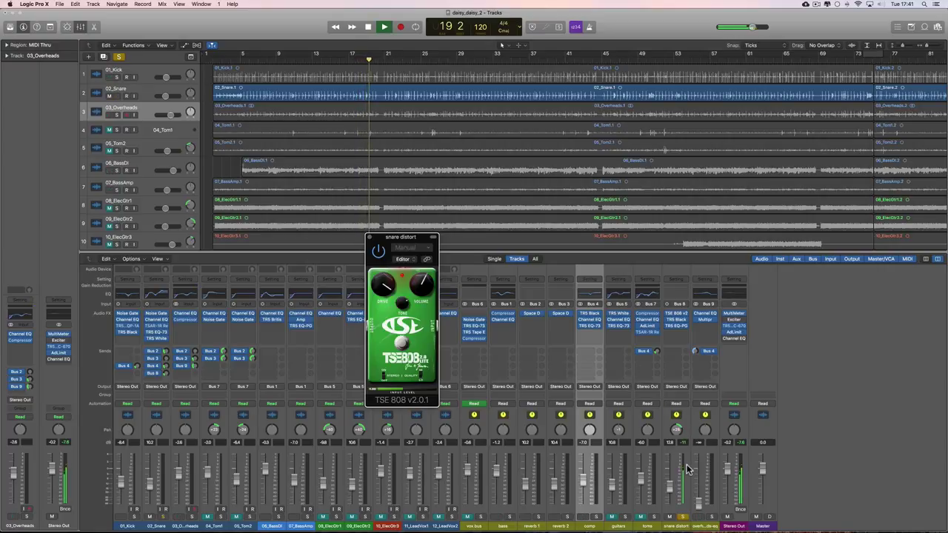
key(space)
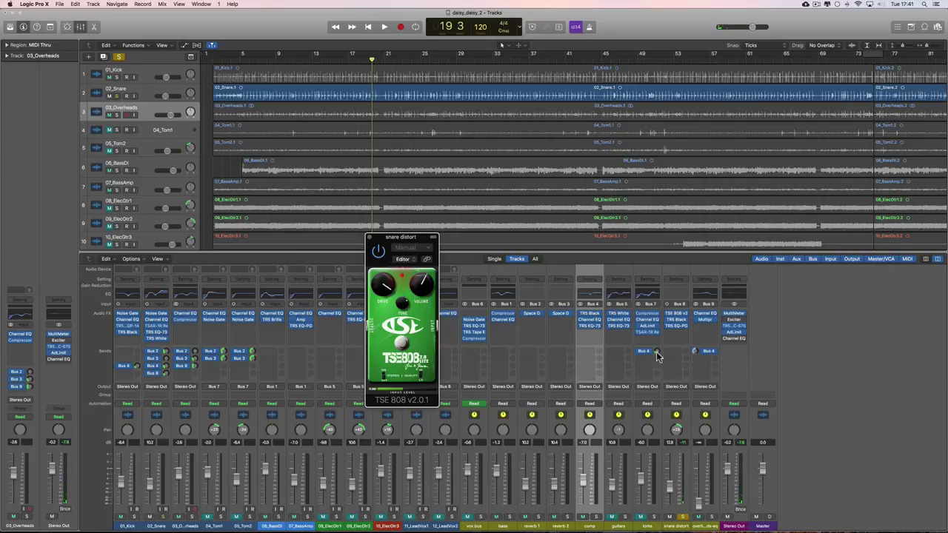
- Compare the snare distort bus with its TR5 Black 76 compressor off and on during playback, and close the plug-in
click(677, 320)
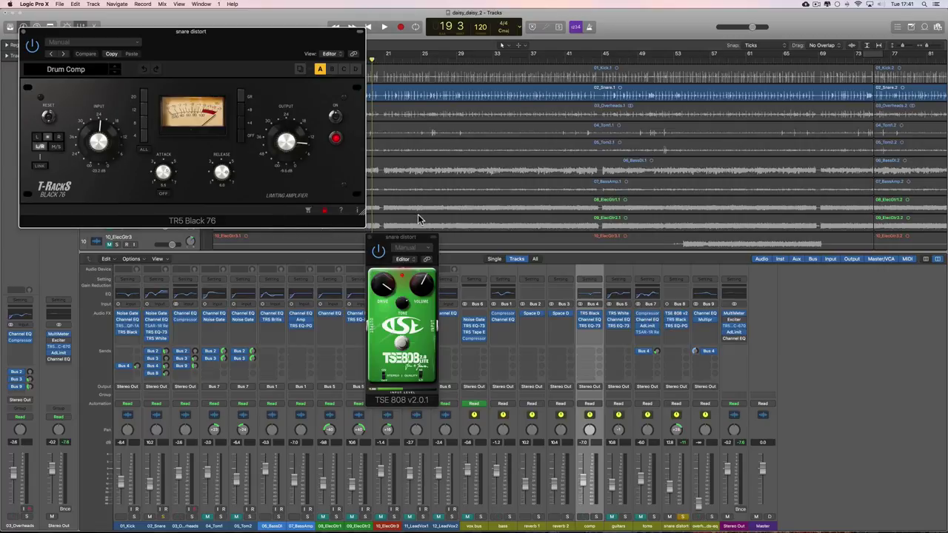
key(space)
click(337, 117)
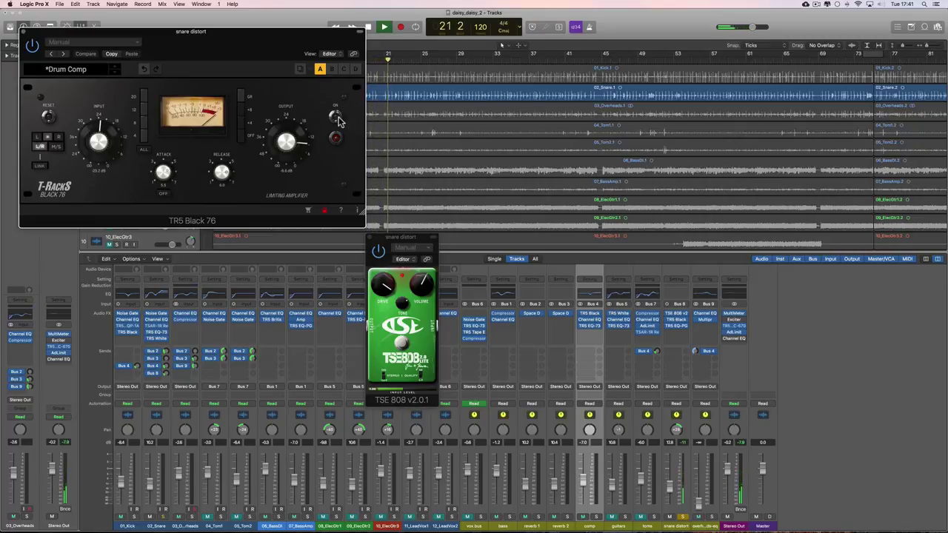
click(337, 117)
key(space)
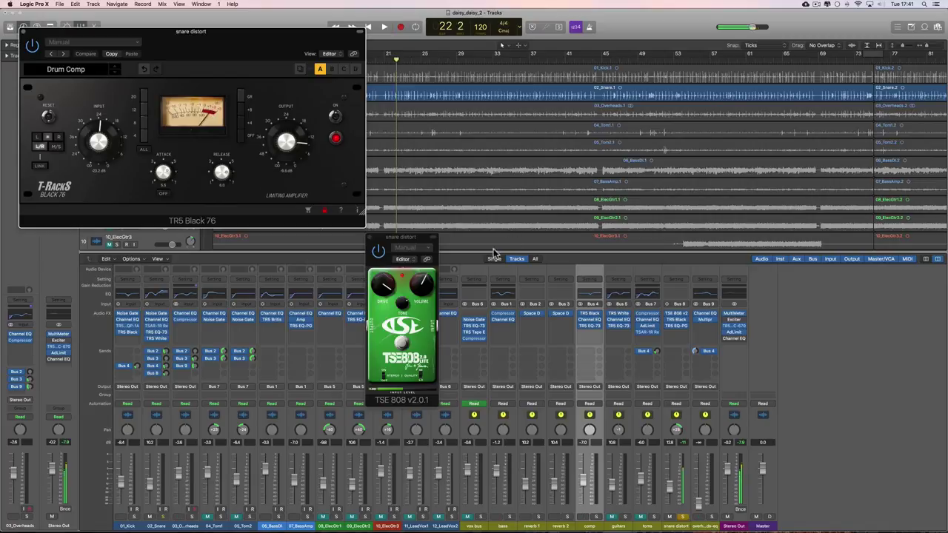
click(23, 31)
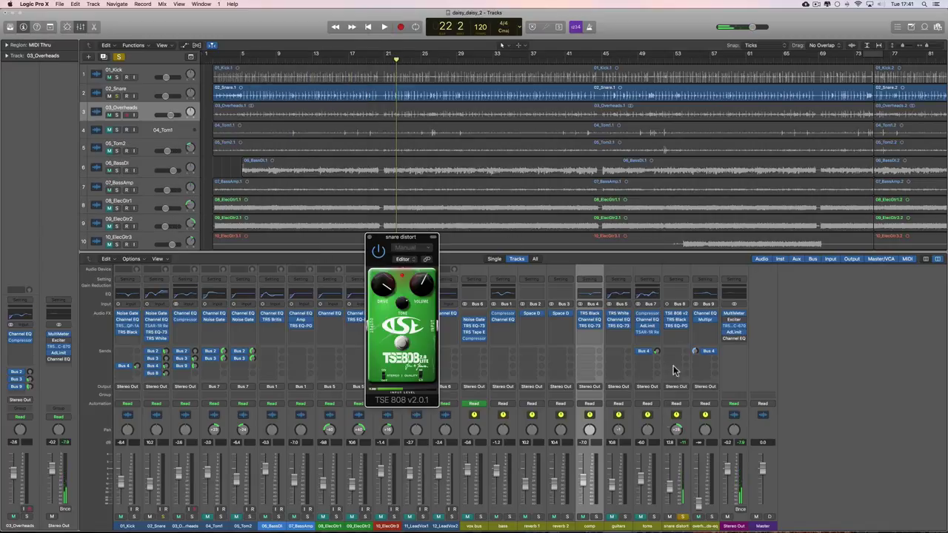
- Open the snare distort bus's TR5 EQ-PG, compare its EQ bypassed and engaged during playback, and close both plug-in windows
click(679, 330)
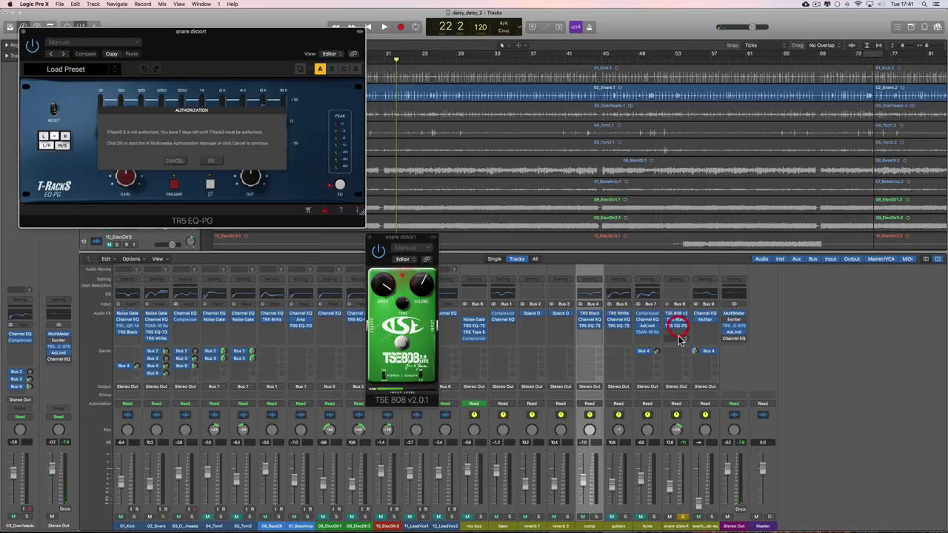
click(211, 161)
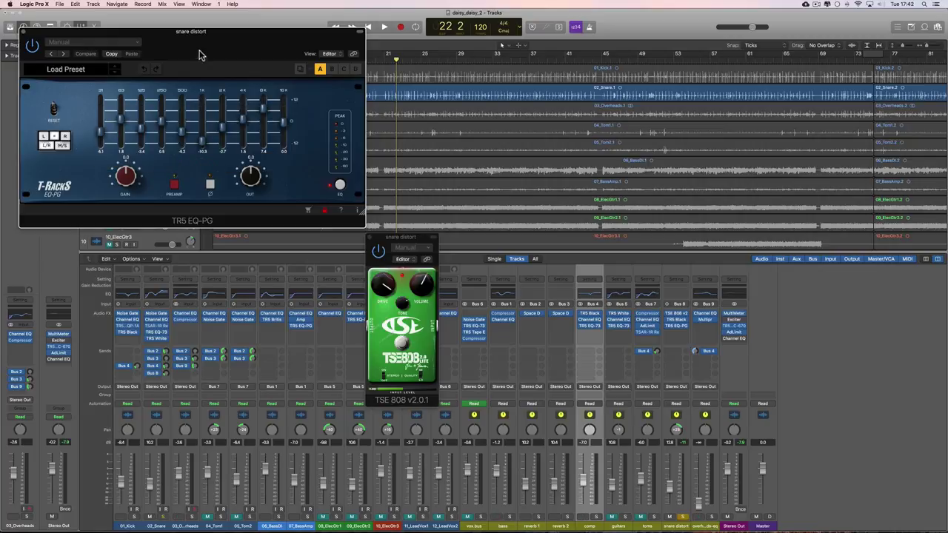
drag(204, 47, 633, 175)
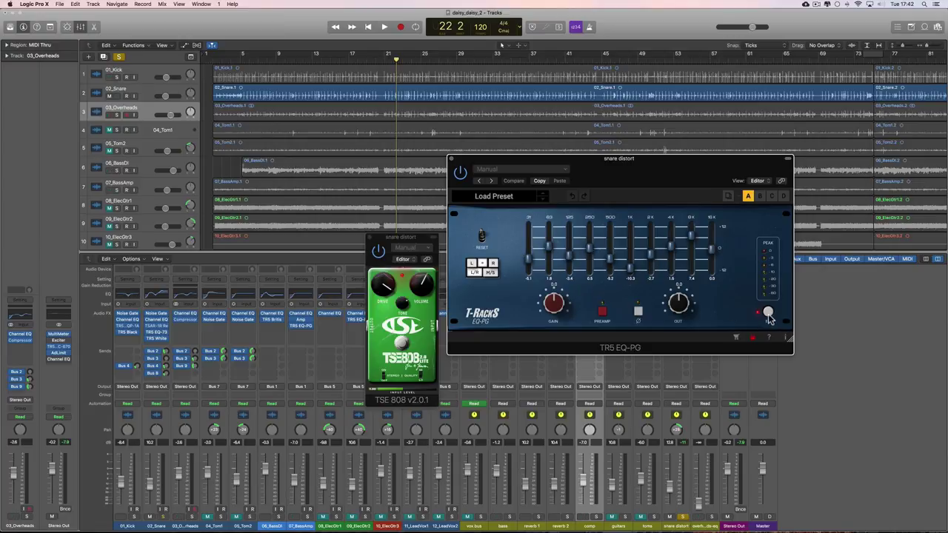
key(space)
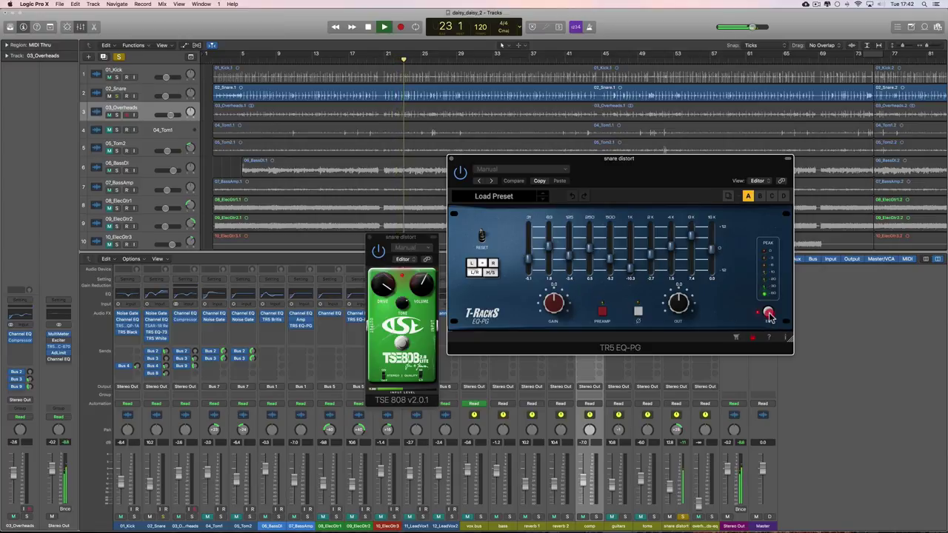
click(769, 315)
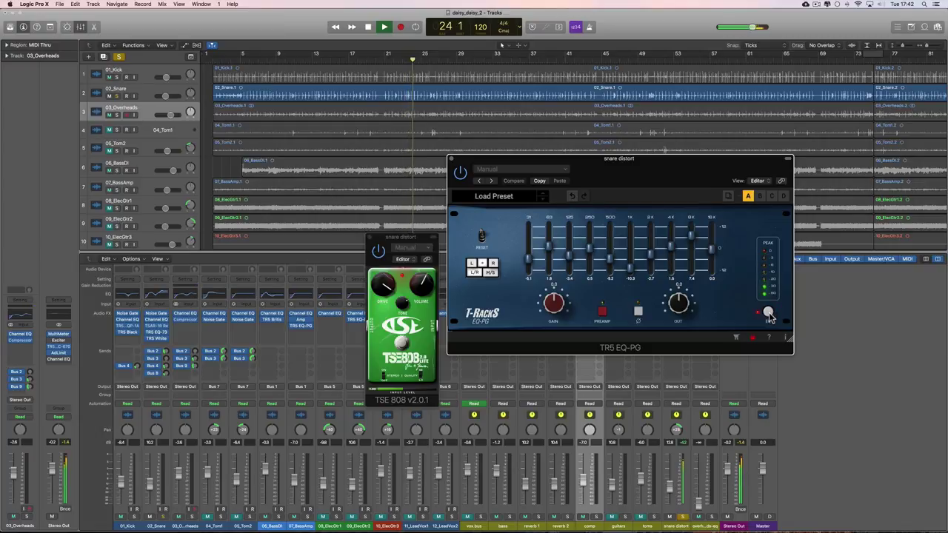
key(space)
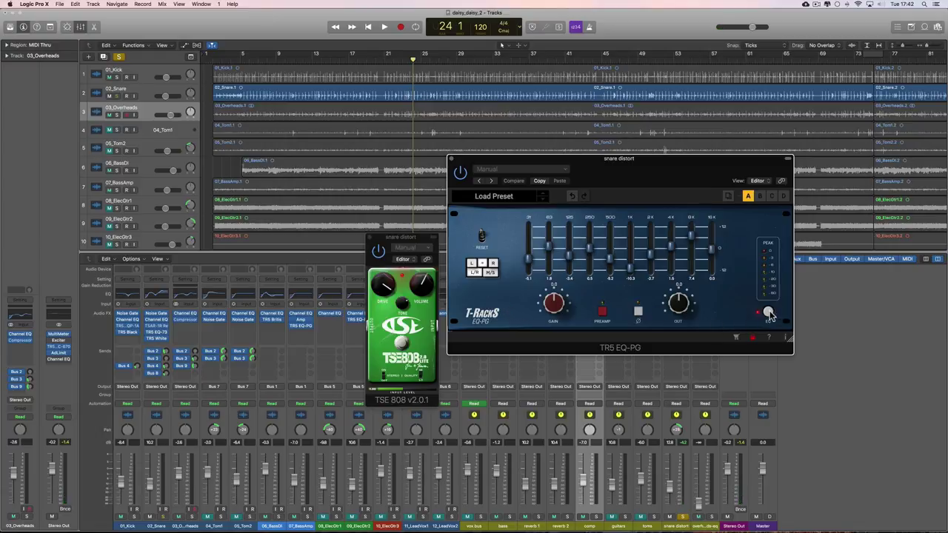
key(space)
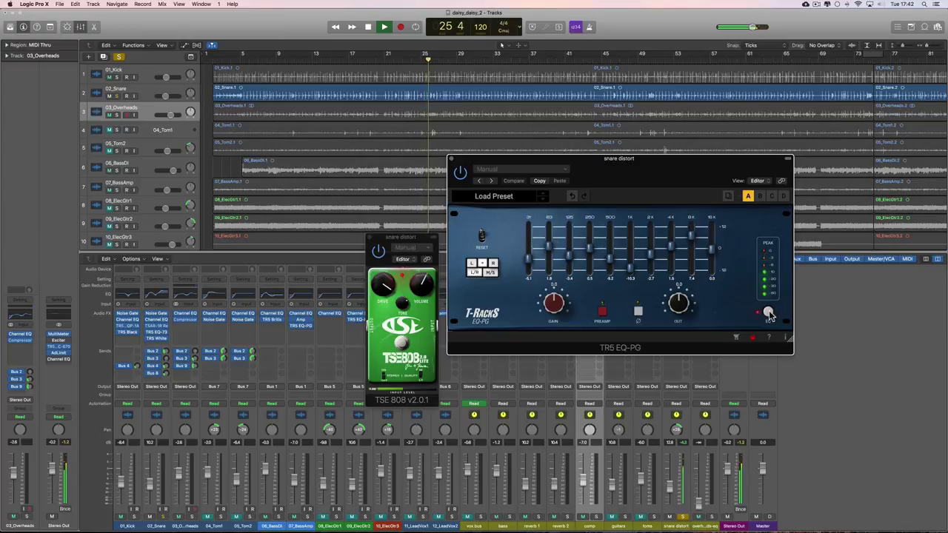
key(space)
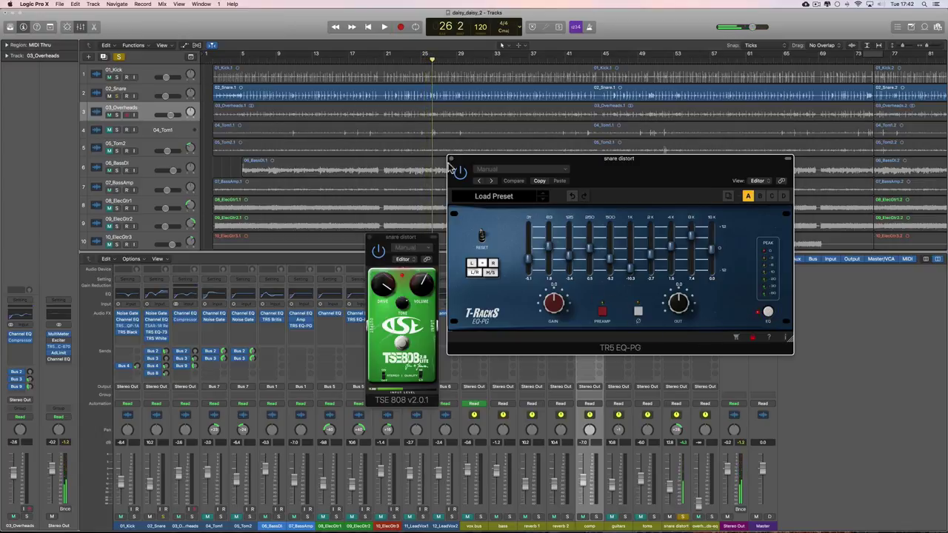
click(452, 159)
click(370, 238)
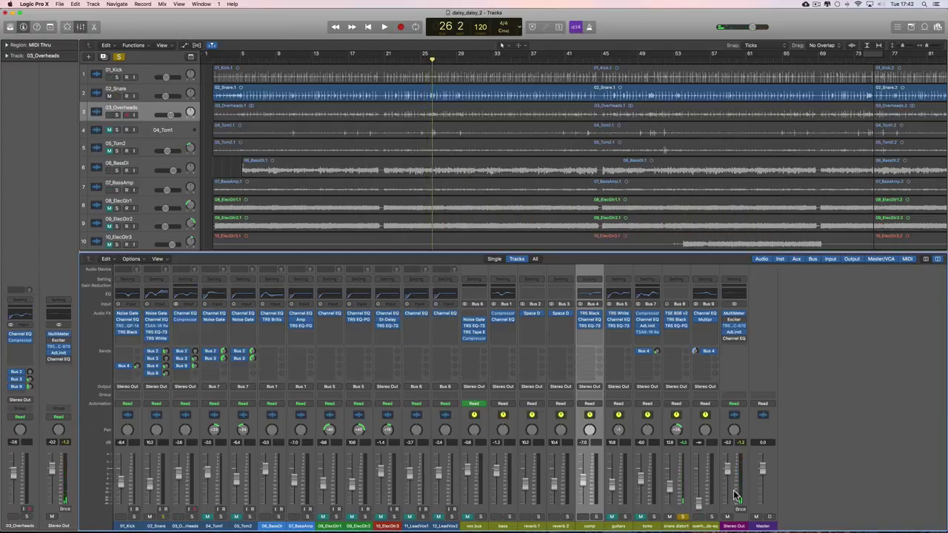
- Unsolo the snare distort bus, play it with the drums and bass, and lower its fader to -14.2 dB
click(682, 517)
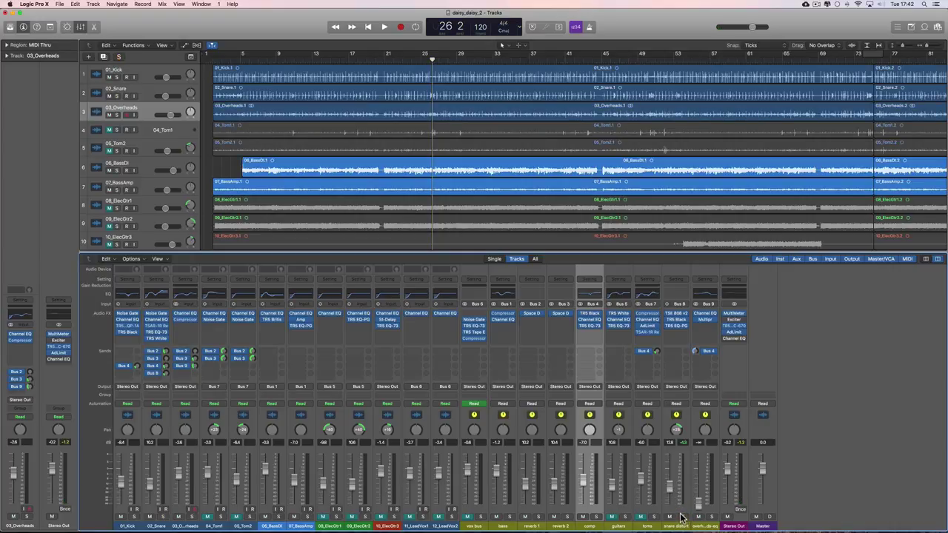
key(space)
key(space)
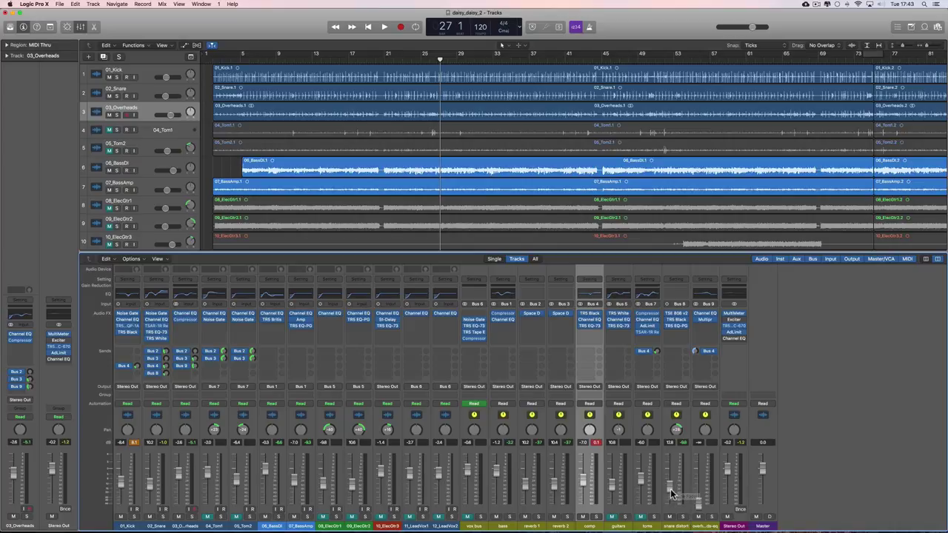
key(space)
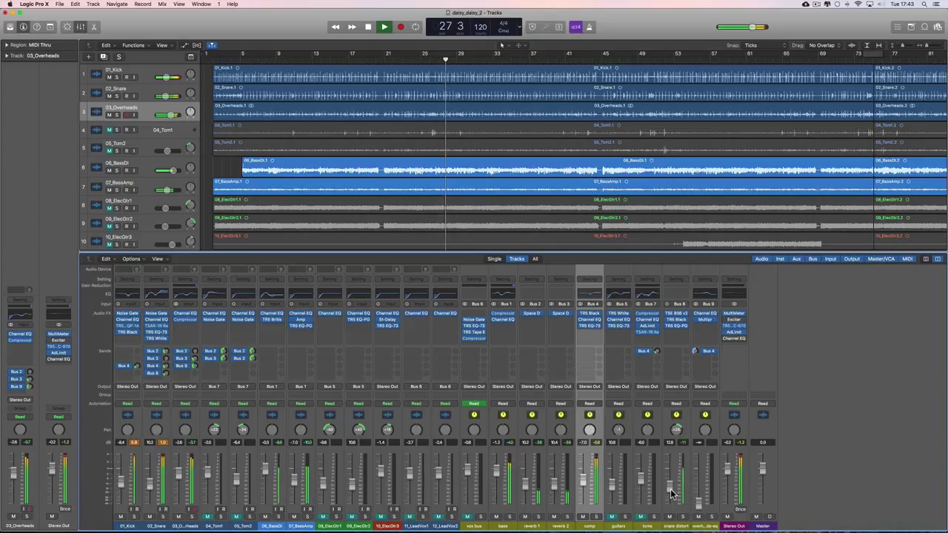
click(671, 489)
mouse_move(670, 489)
mouse_down()
mouse_move(670, 444)
mouse_move(669, 497)
mouse_up()
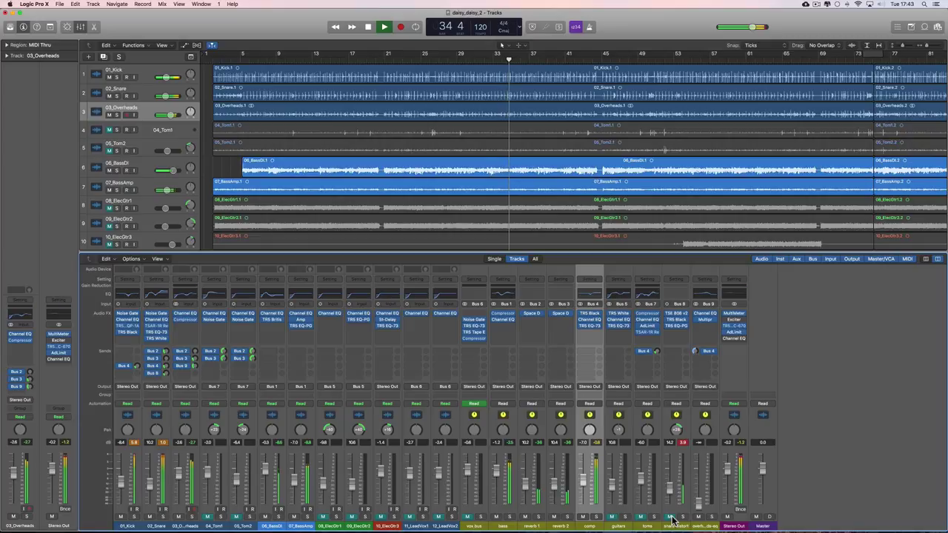
- Solo the snare distort bus and play a short passage of it alone around bar 35
key(space)
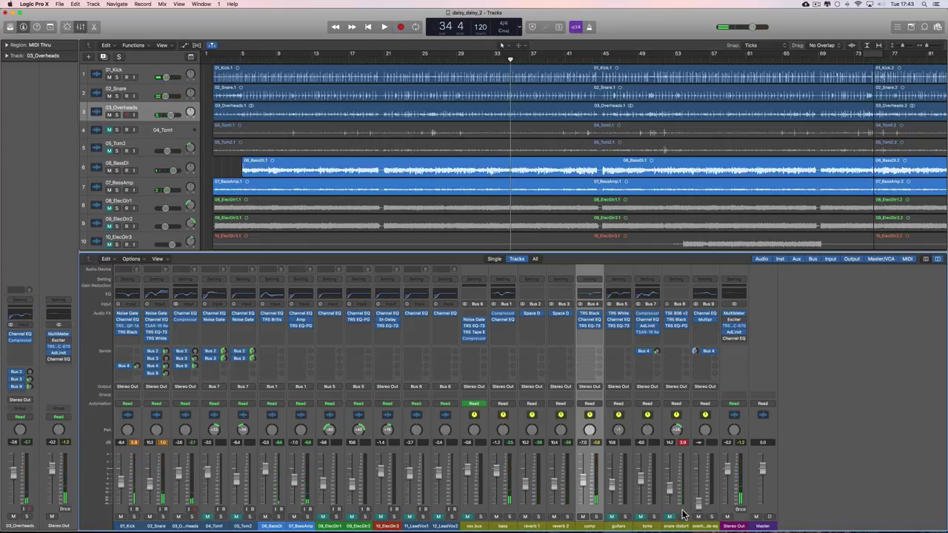
click(683, 517)
key(space)
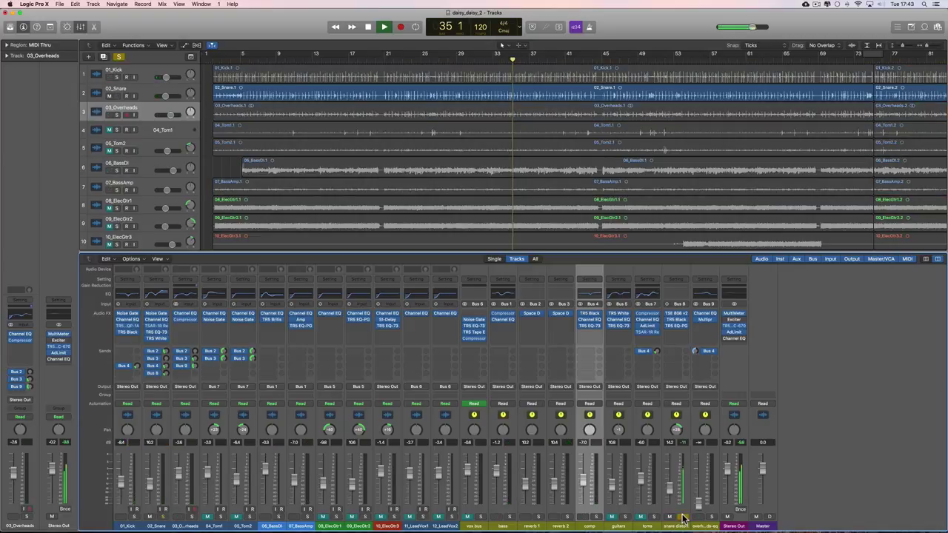
key(space)
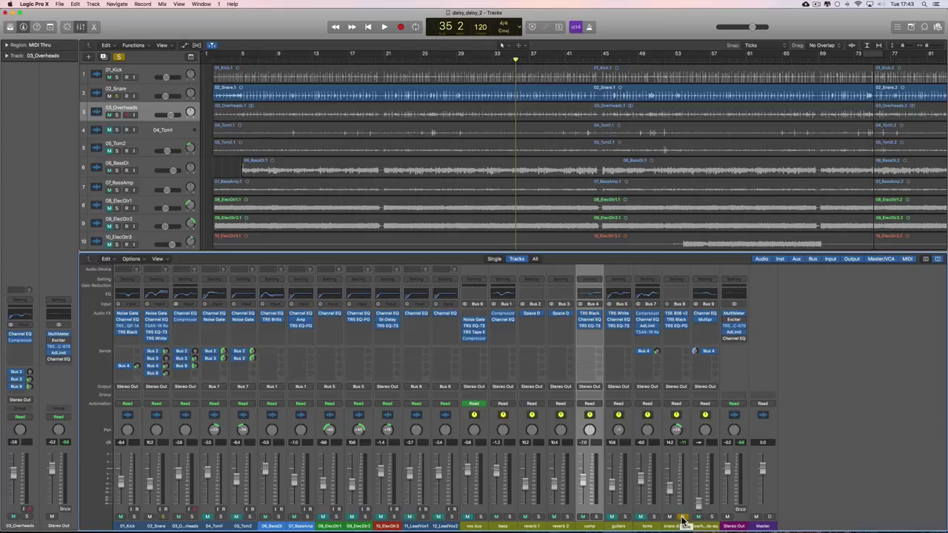
- Unsolo the snare distort bus, compare it muted and unmuted in the drums and bass mix, and raise its fader slightly
click(683, 521)
key(space)
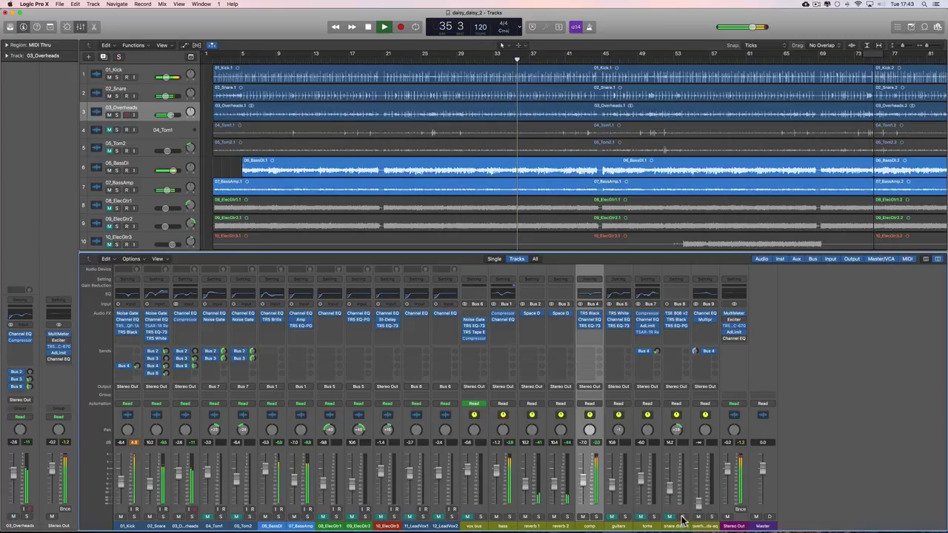
click(668, 518)
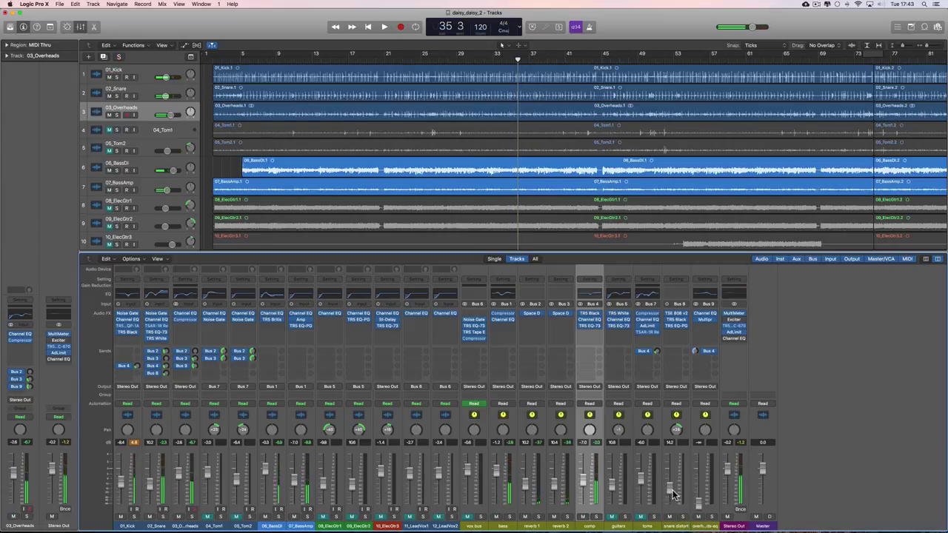
key(space)
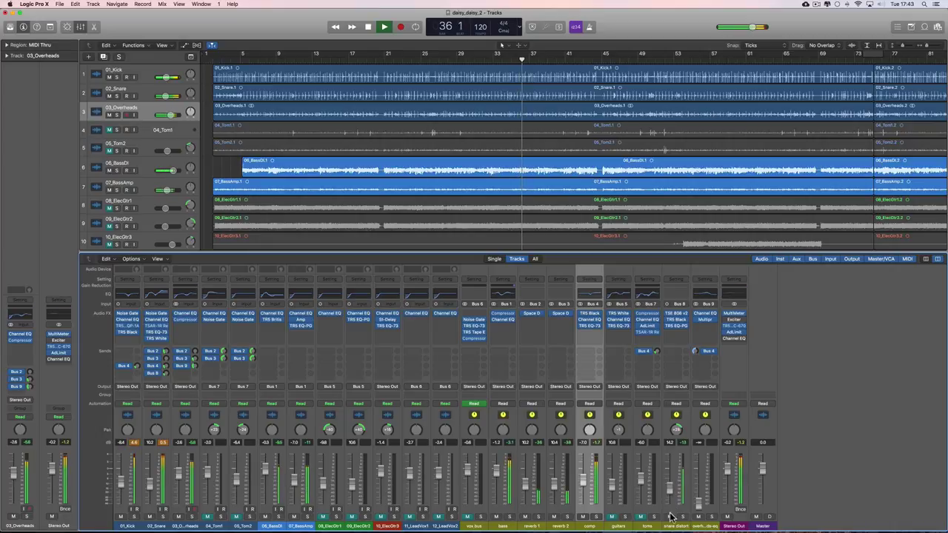
click(669, 518)
key(space)
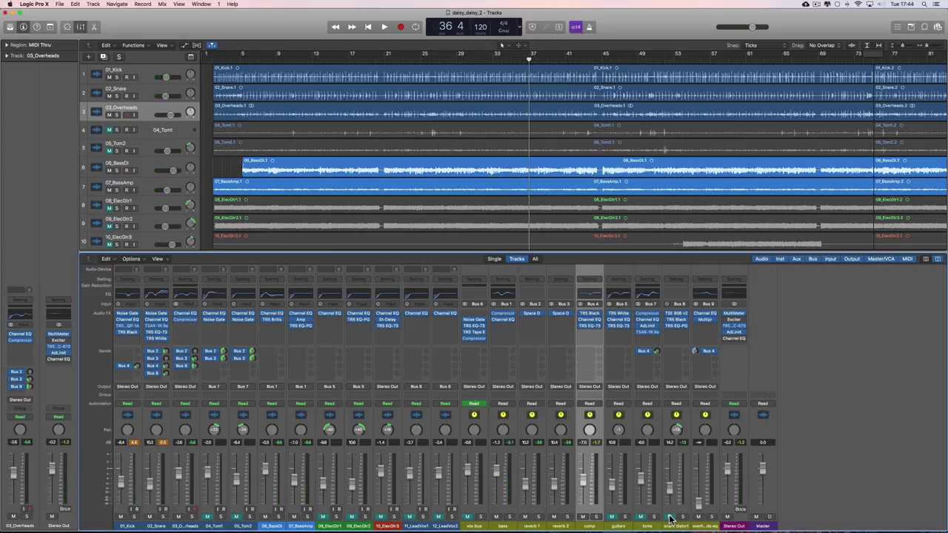
key(space)
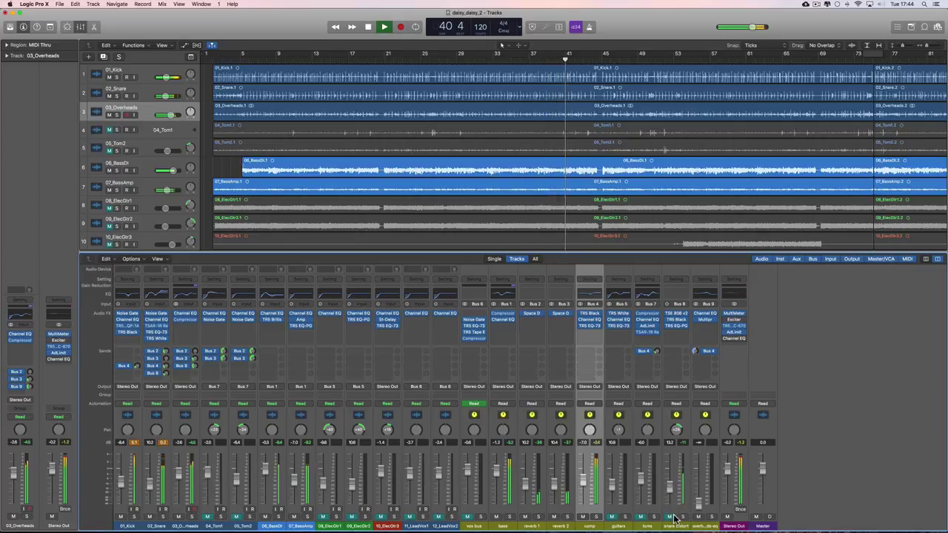
key(space)
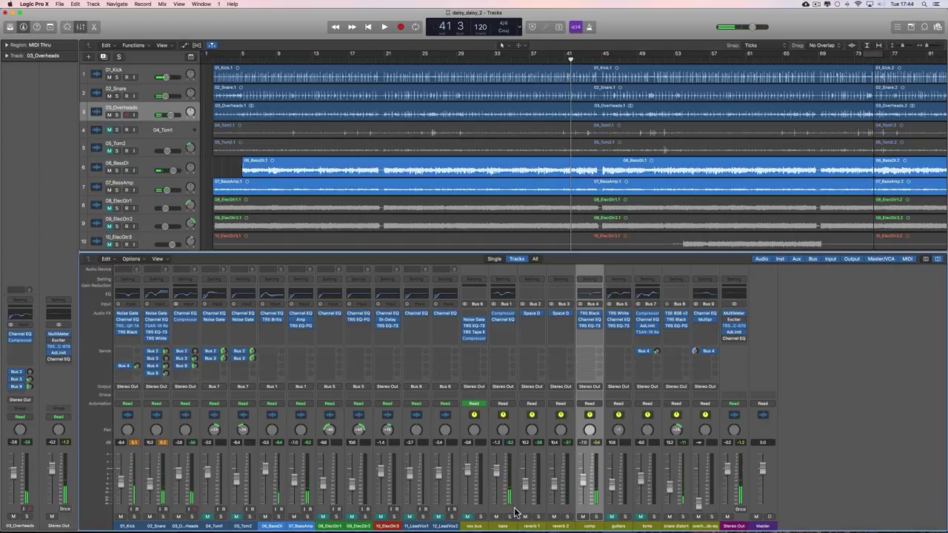
- Unmute the guitars bus and select the 08_ElecGtr1 and 09_ElecGtr2 channels in turn
click(612, 518)
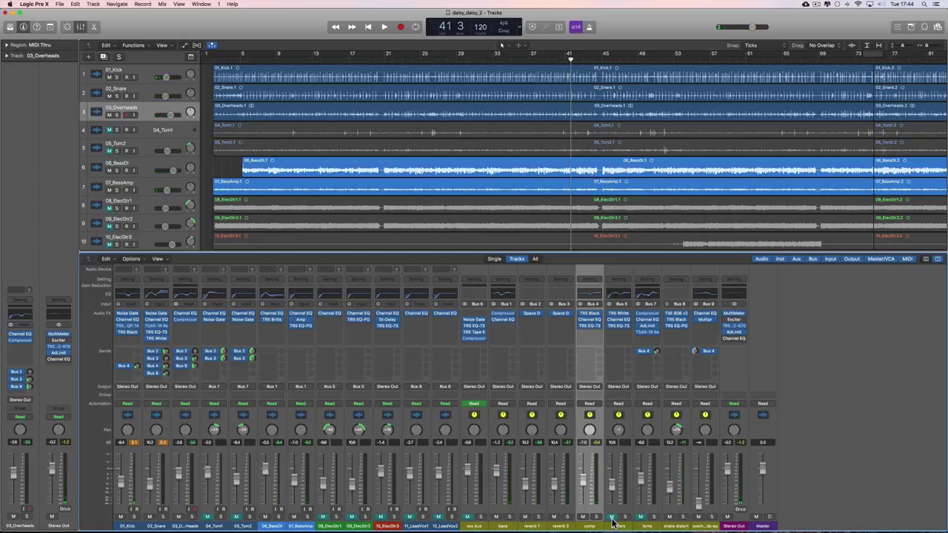
click(613, 518)
click(340, 526)
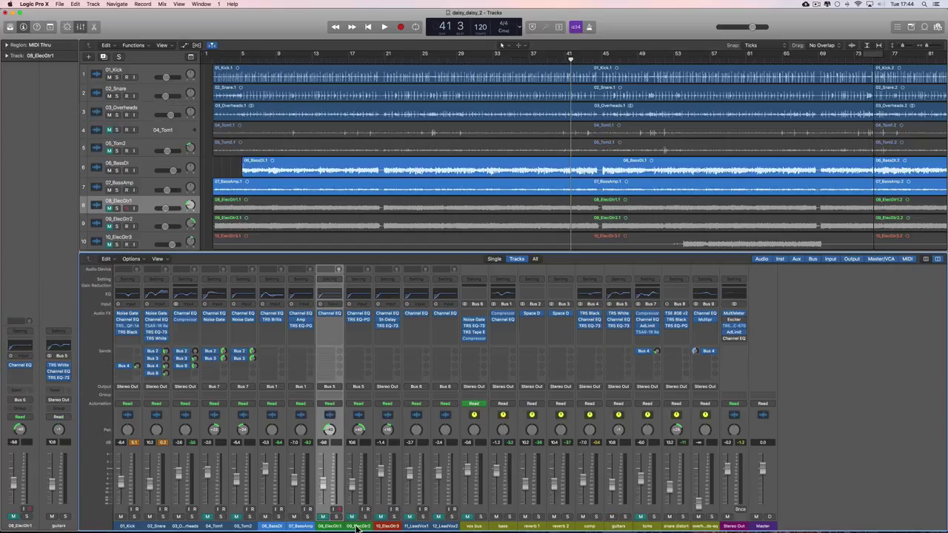
click(359, 526)
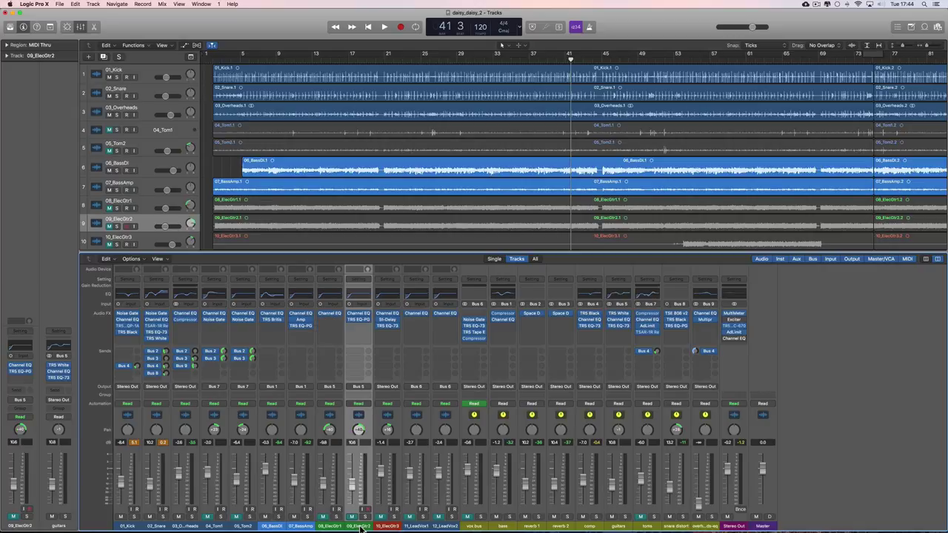
click(337, 526)
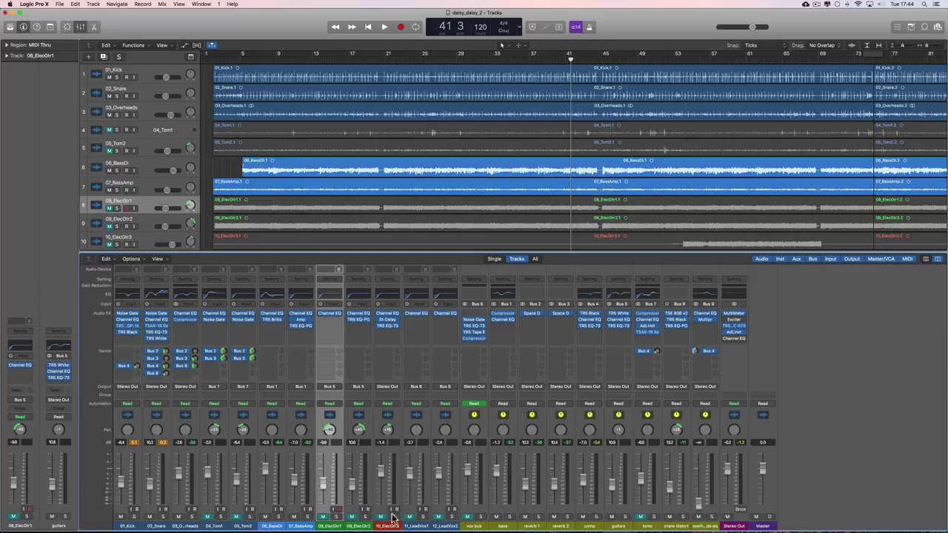
- Select the guitars bus and examine its Channel EQ curve, closing the plug-in when done
click(620, 526)
click(624, 297)
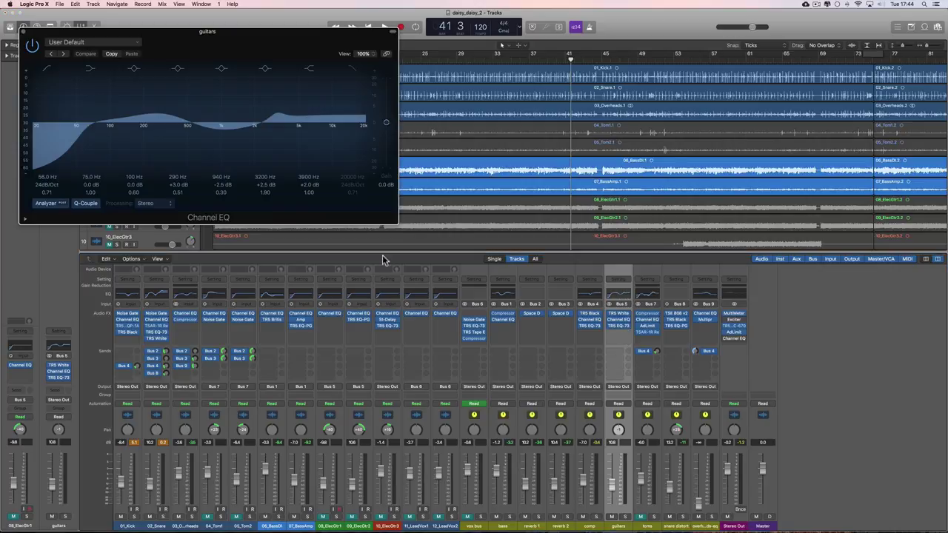
click(23, 31)
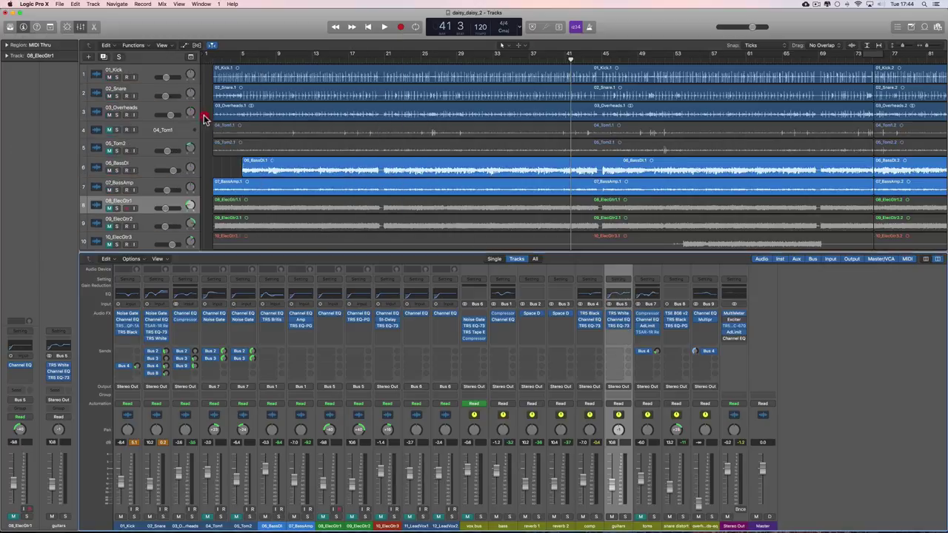
- Open the White 2A compressor on the guitars bus, solo the bus, unmute 08_ElecGtr1 and 09_ElecGtr2, and start playback
click(618, 317)
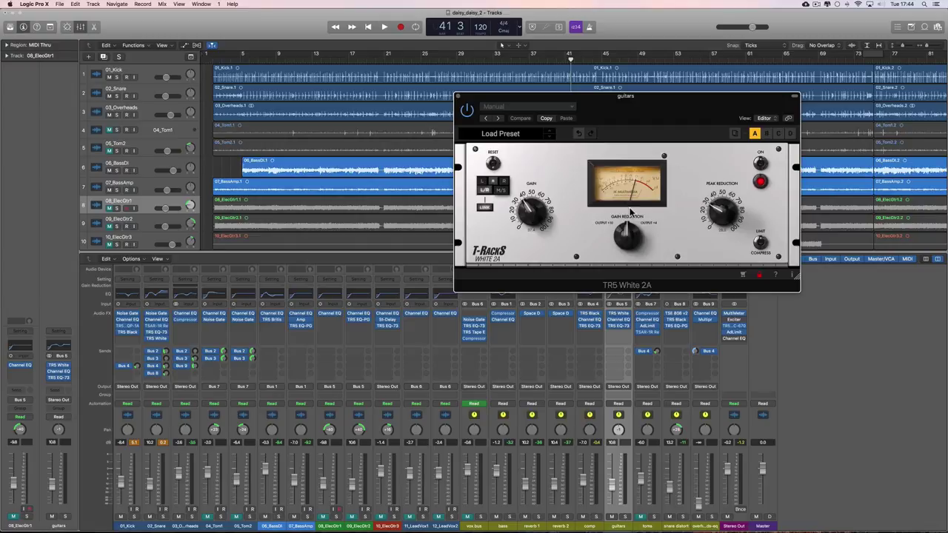
click(688, 356)
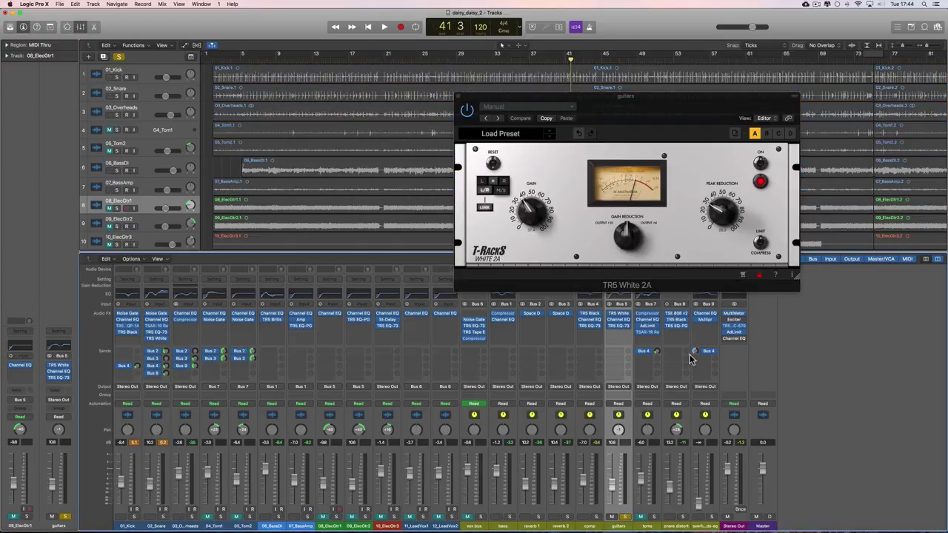
key(space)
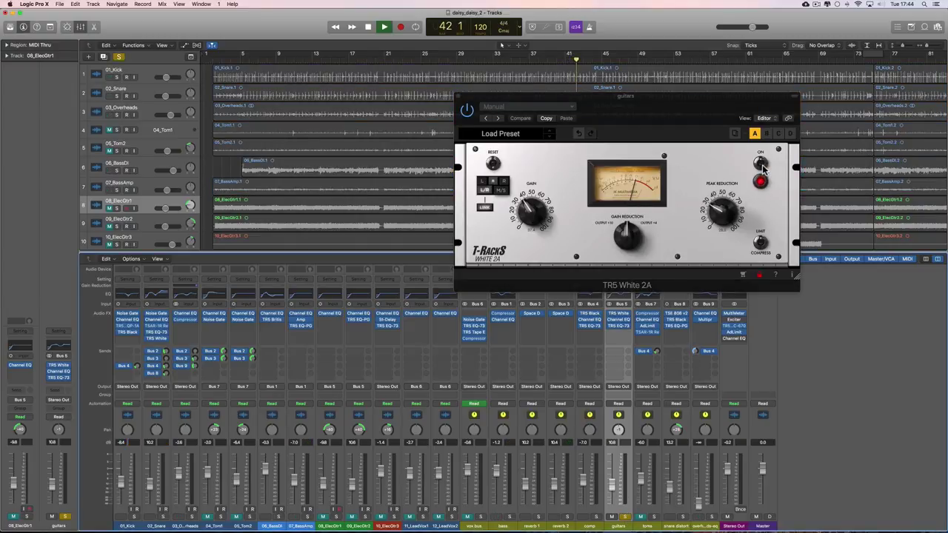
key(space)
click(355, 523)
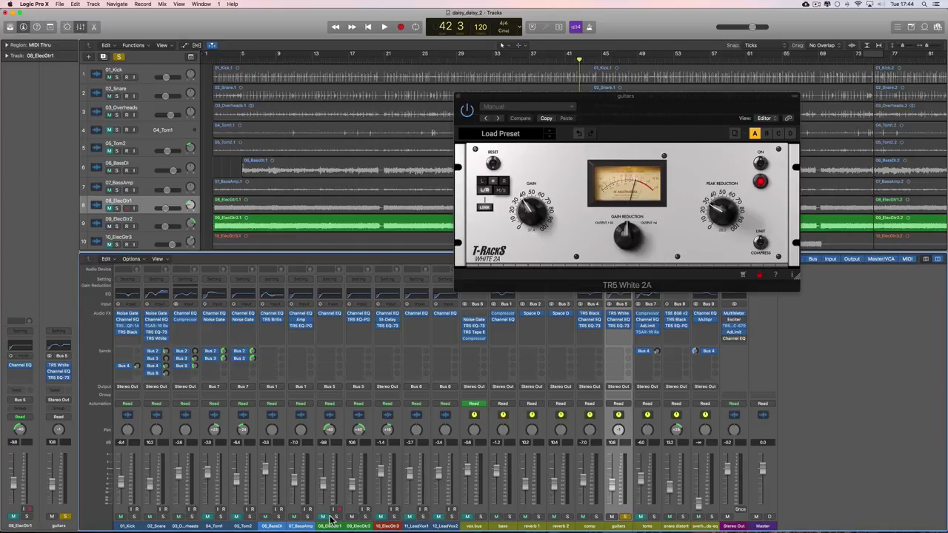
shift+click(329, 520)
key(space)
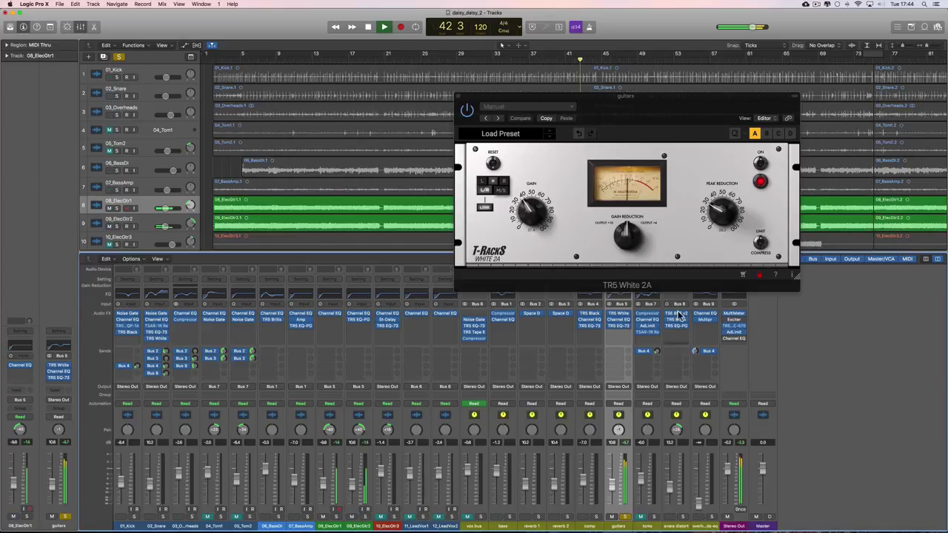
- Compare the soloed guitars with the White 2A compressor bypassed and engaged during playback, closing the plug-in when done
click(761, 164)
click(761, 164)
click(761, 165)
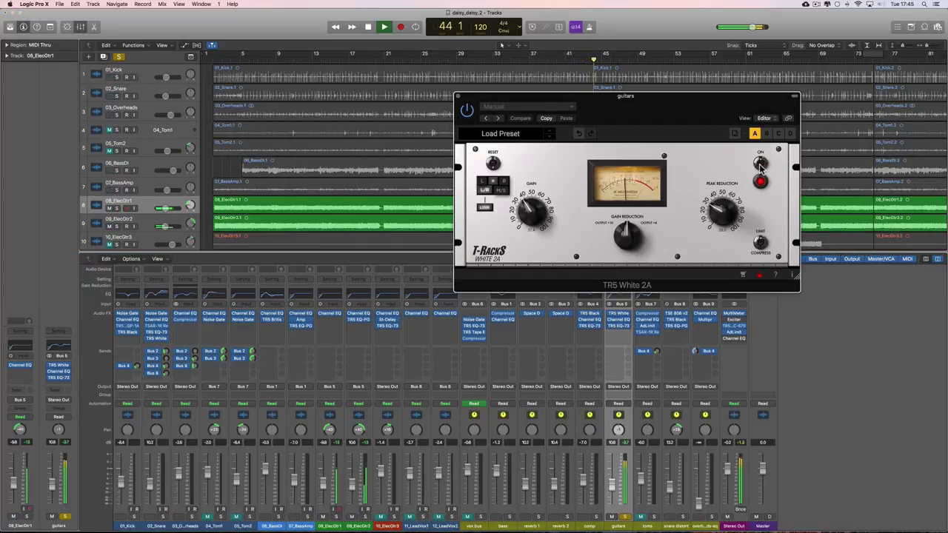
click(761, 164)
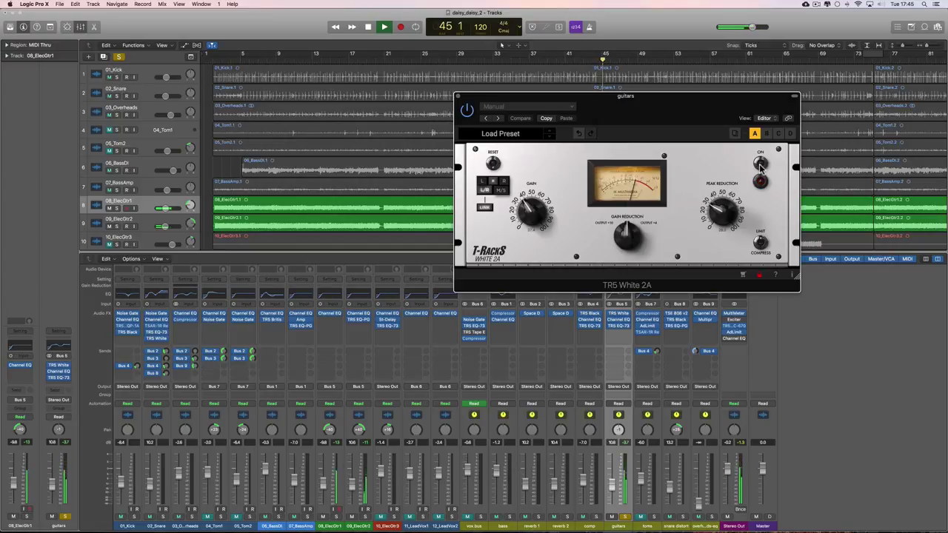
key(space)
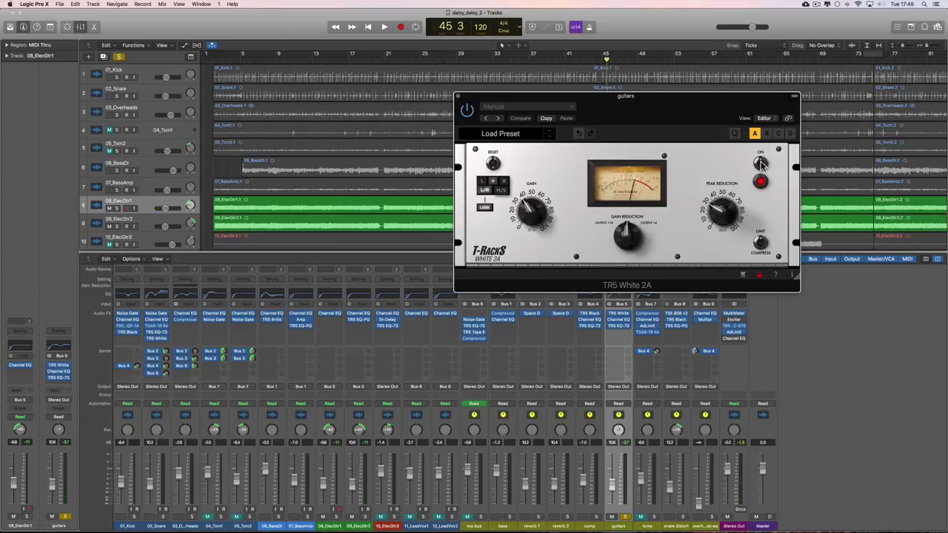
key(space)
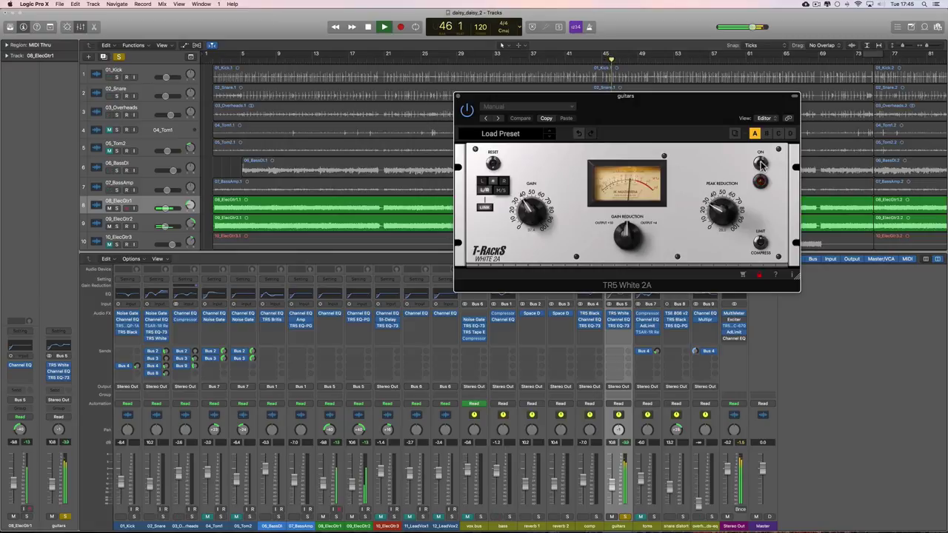
key(space)
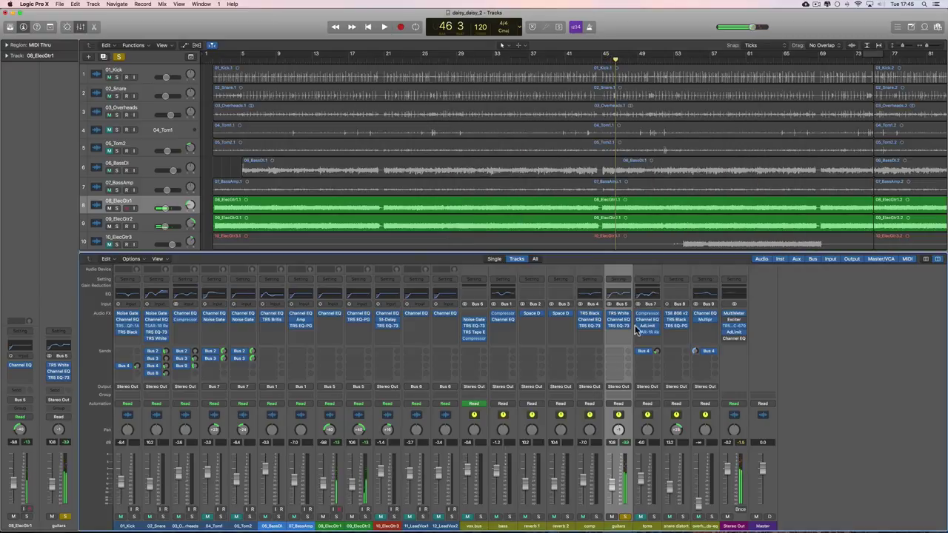
key(super+w)
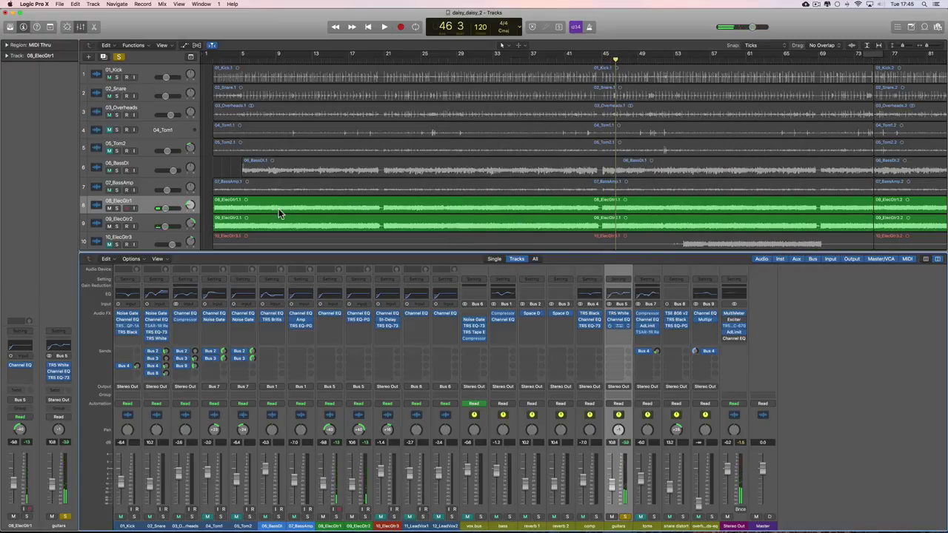
- Open the EQ-73 on the guitars bus, dismiss the authorization request, and compare the guitars with its EQ off and on
click(620, 325)
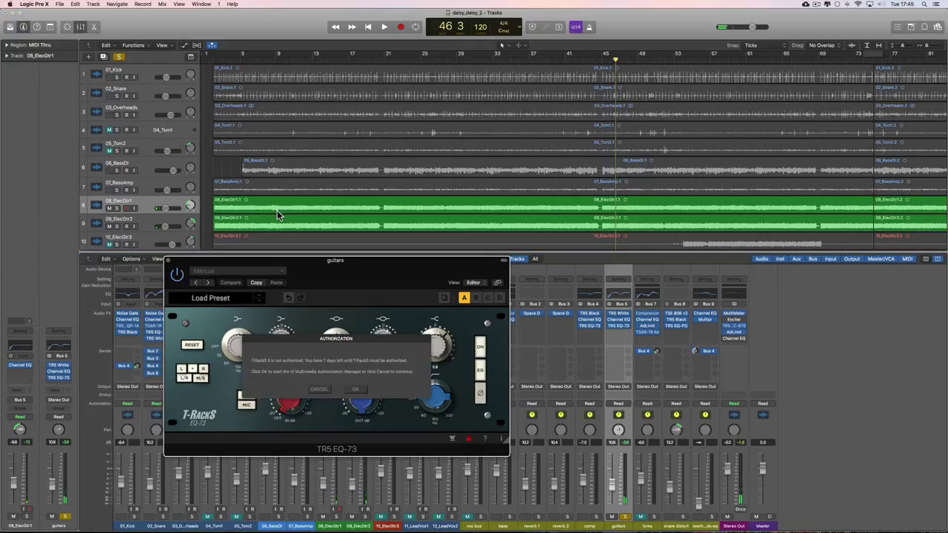
click(320, 389)
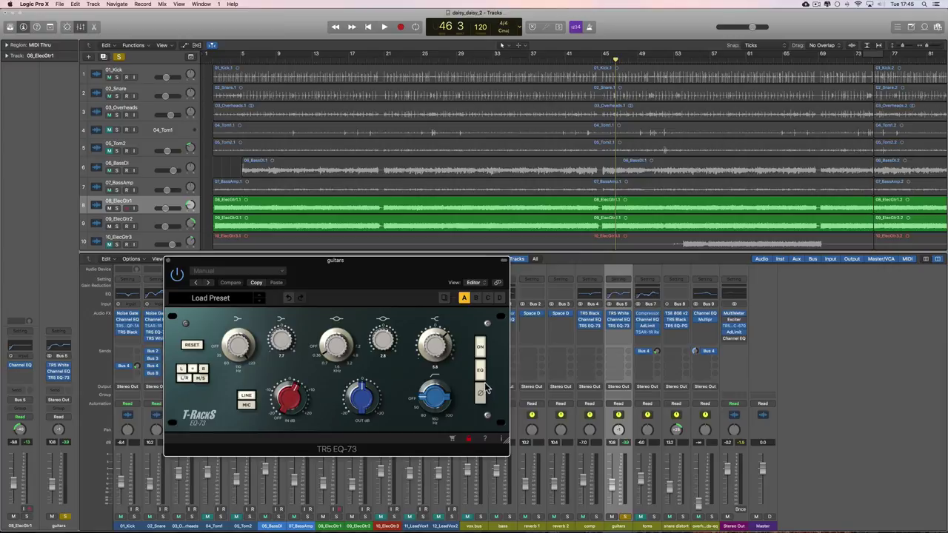
click(481, 372)
key(space)
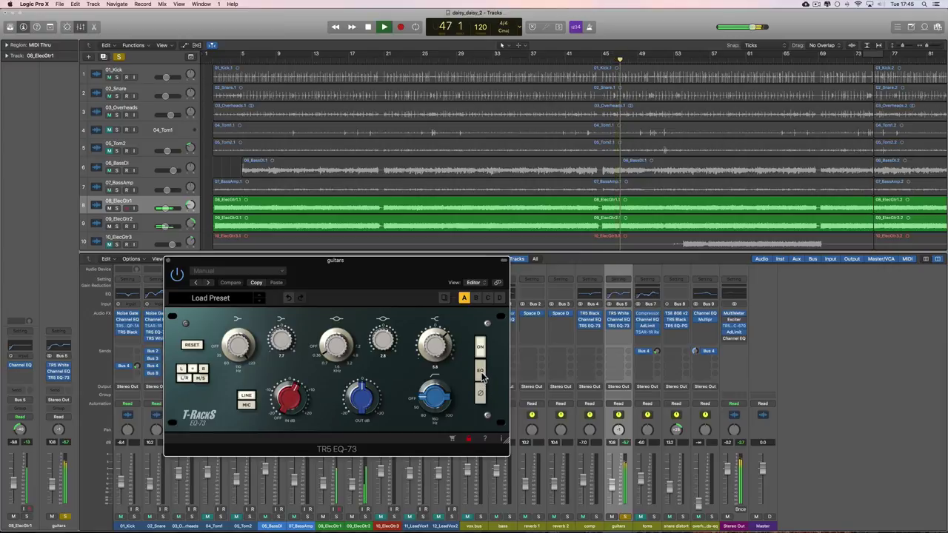
click(481, 373)
key(space)
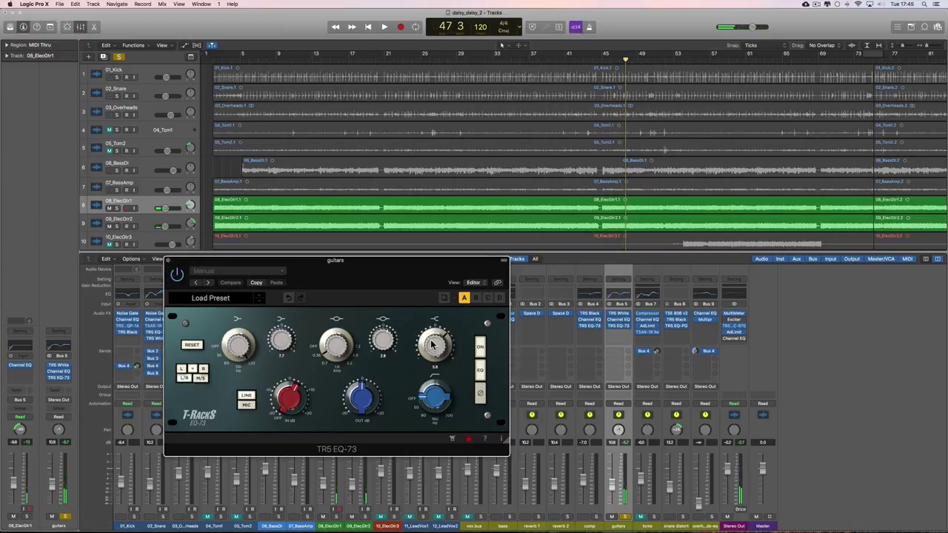
- Lower the EQ-73 high-shelf gain to 5.1, compare the EQ off and on during playback, and close the plug-in
drag(433, 343, 434, 349)
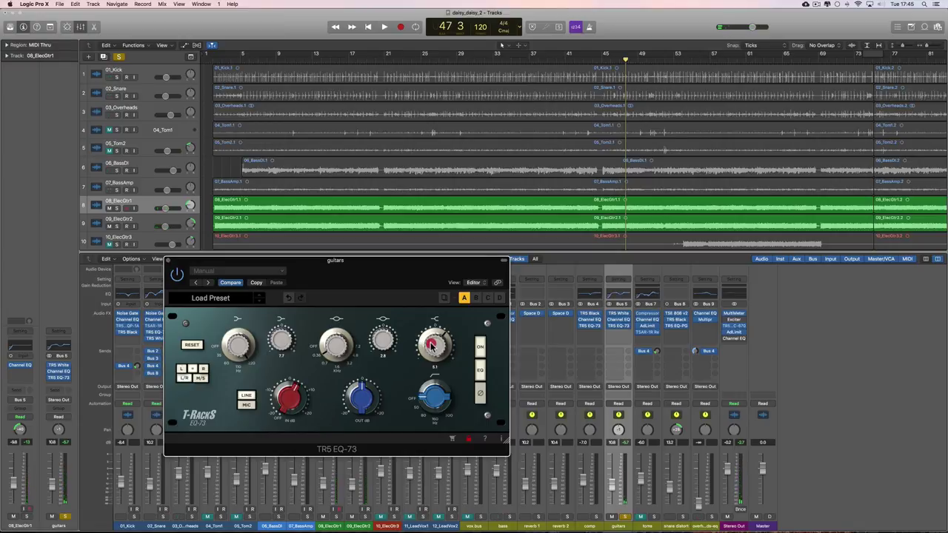
key(space)
click(480, 373)
click(481, 373)
key(space)
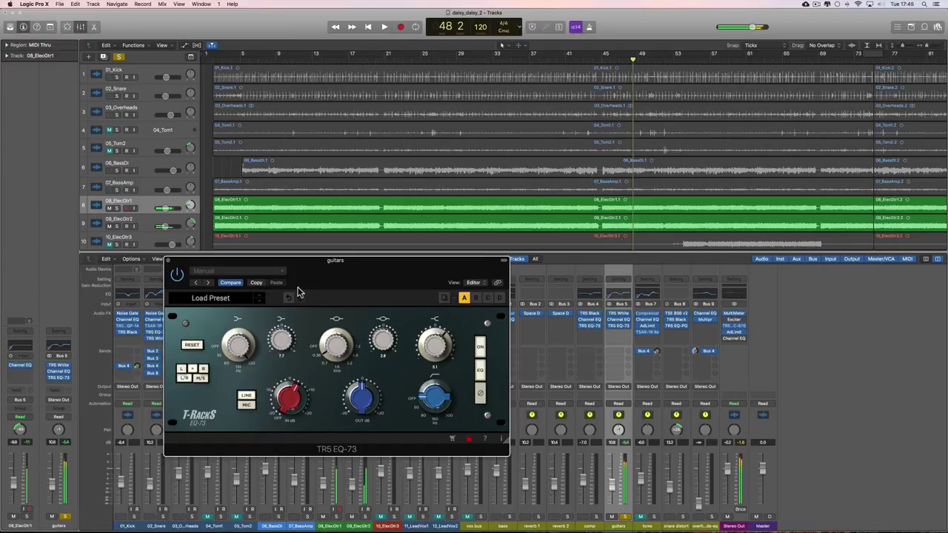
click(170, 260)
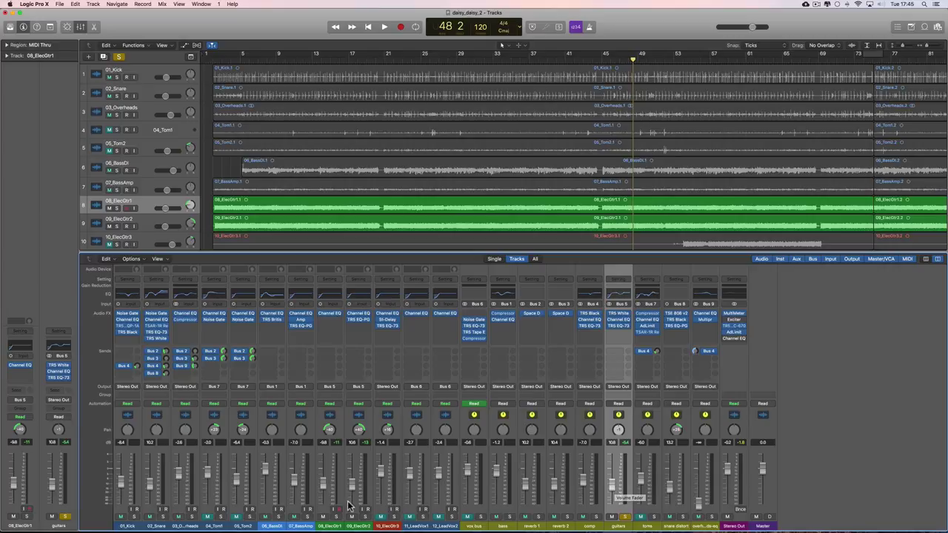
- Solo 07_BassAmp alongside the guitars bus and play a short passage from bar 48
click(308, 527)
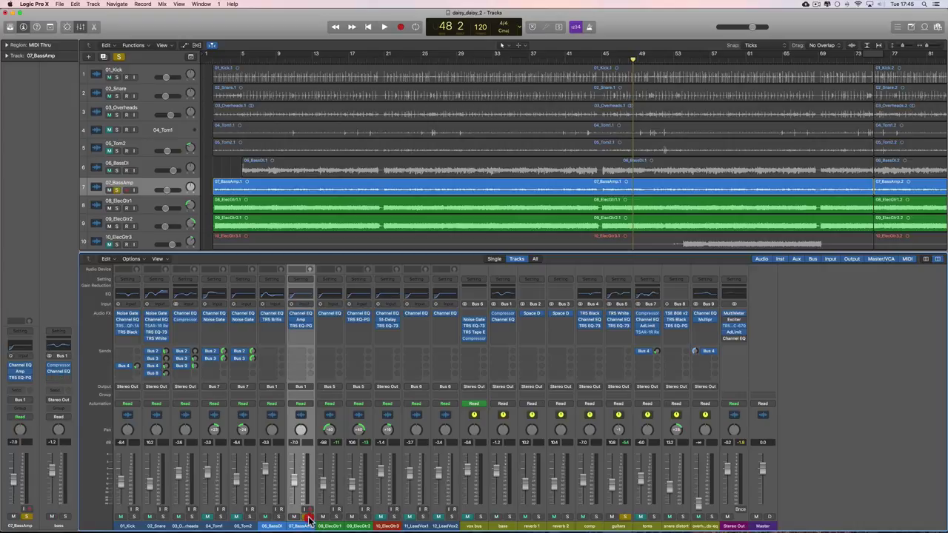
click(307, 517)
key(space)
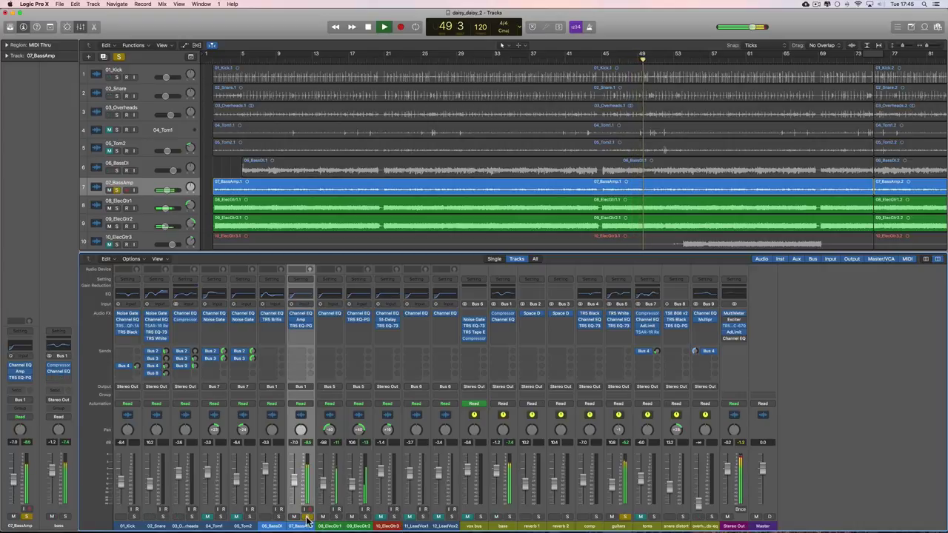
key(space)
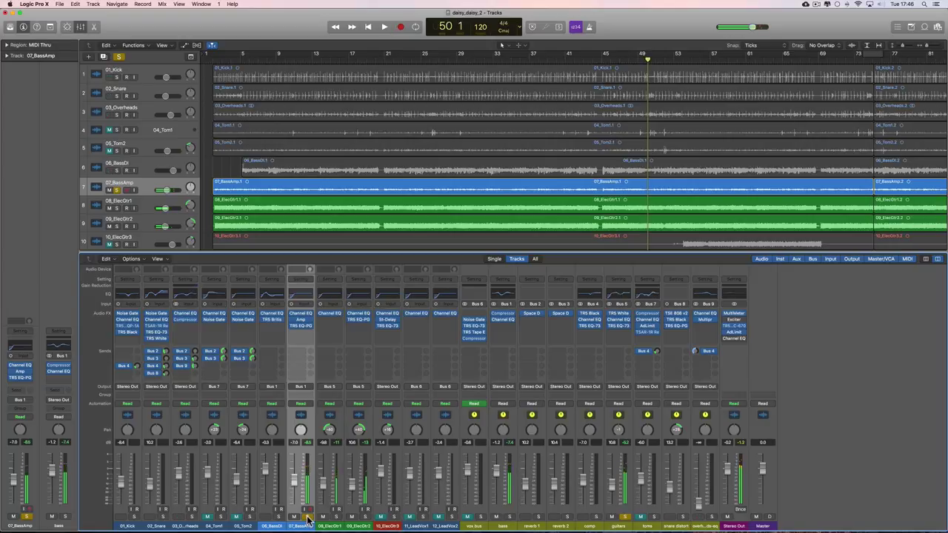
- Clear the bass amp and guitars solos and play the drums, bass and guitars together from bar 50 to bar 54
click(308, 516)
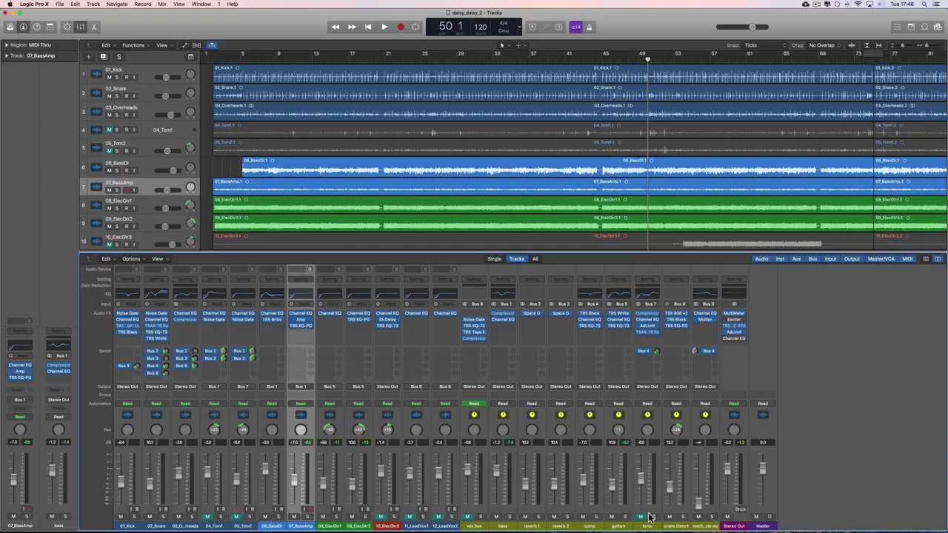
key(space)
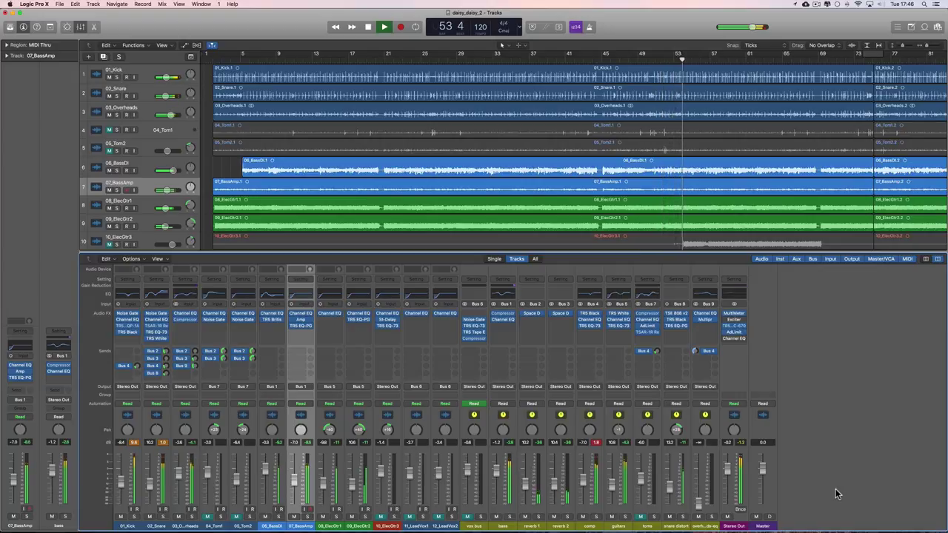
key(space)
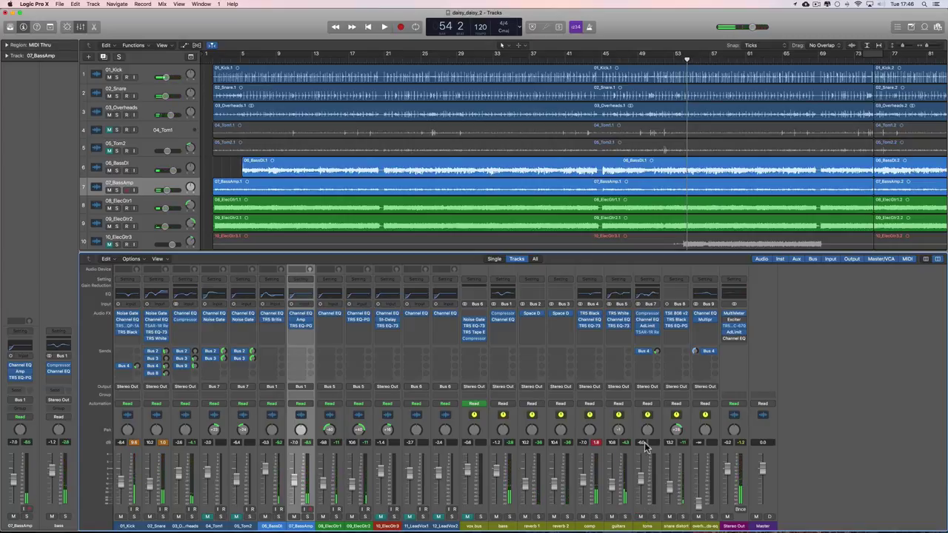
- View the toms bus's TSAR-1R Reverb settings and close it, then briefly solo and unsolo the comp bus
click(646, 328)
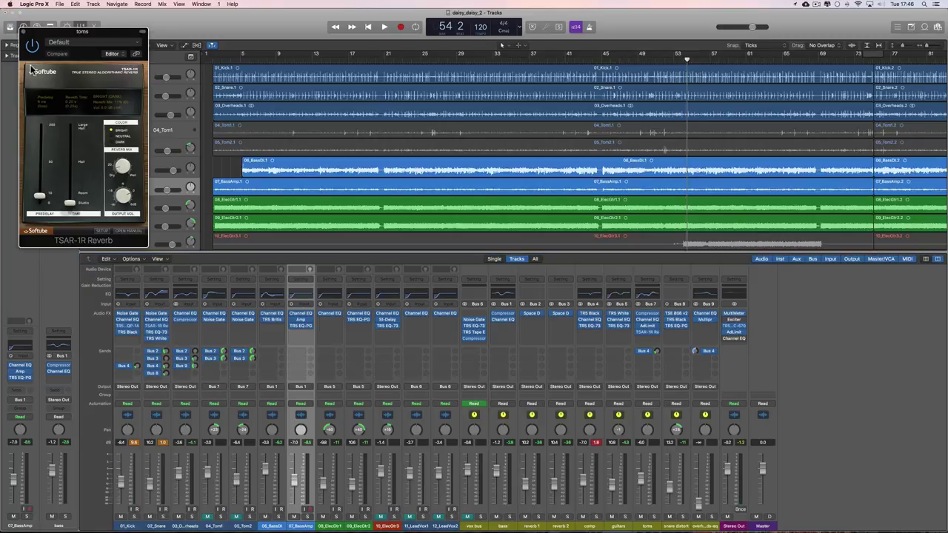
click(23, 32)
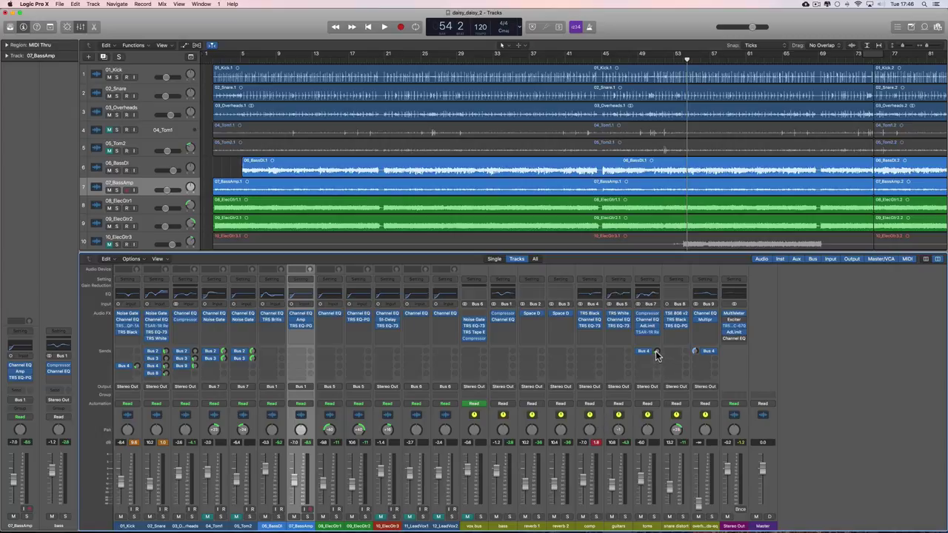
click(596, 517)
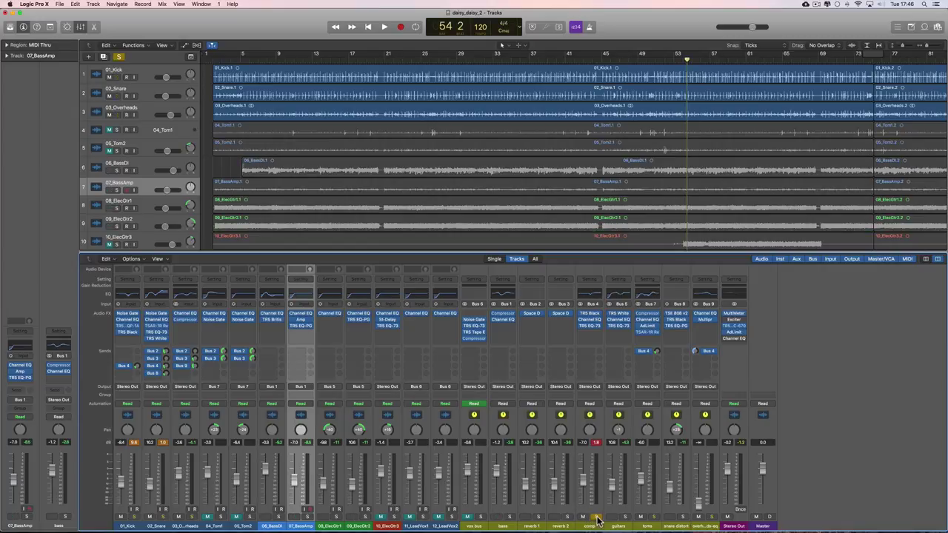
click(597, 517)
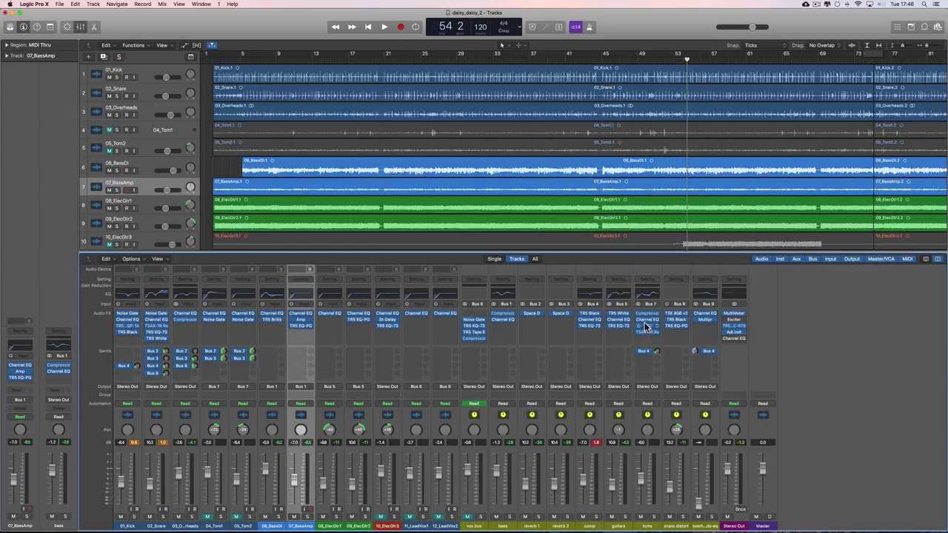
- Examine the Adaptive Limiter and Channel EQ on the toms bus, close both plug-ins, and play the mix briefly from bar 54
click(648, 329)
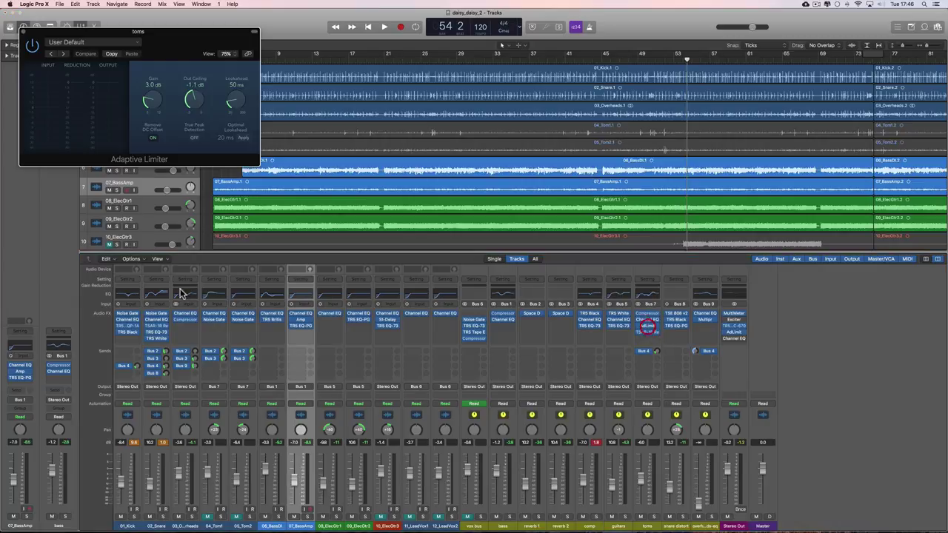
drag(169, 38, 361, 189)
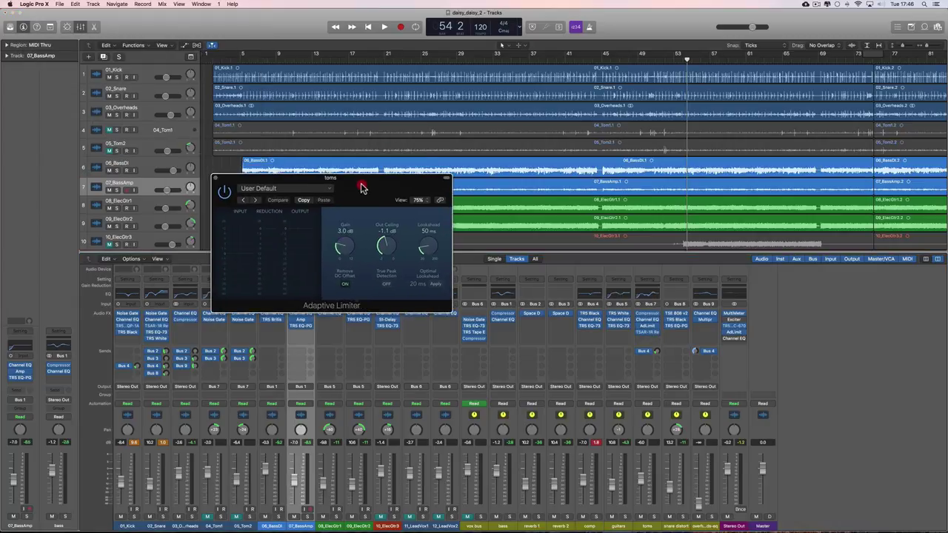
click(648, 319)
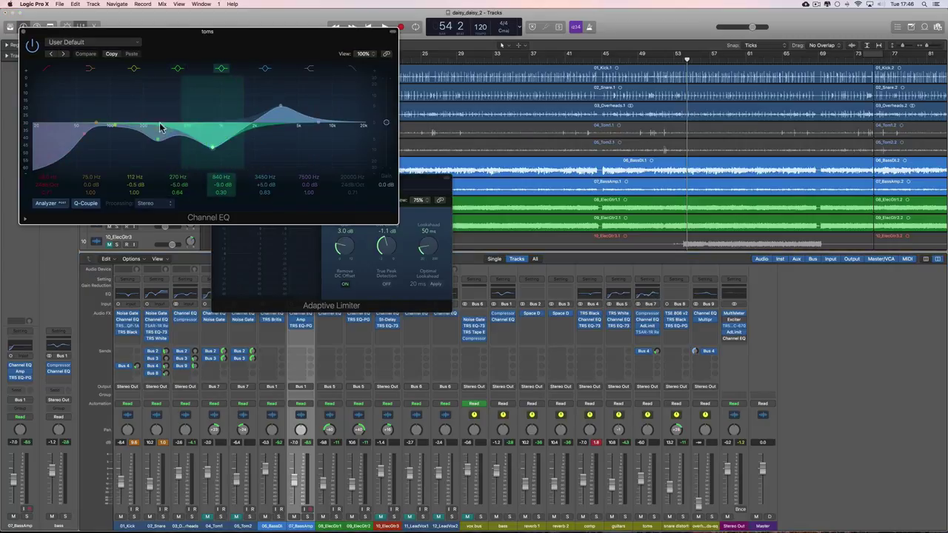
click(32, 44)
click(23, 32)
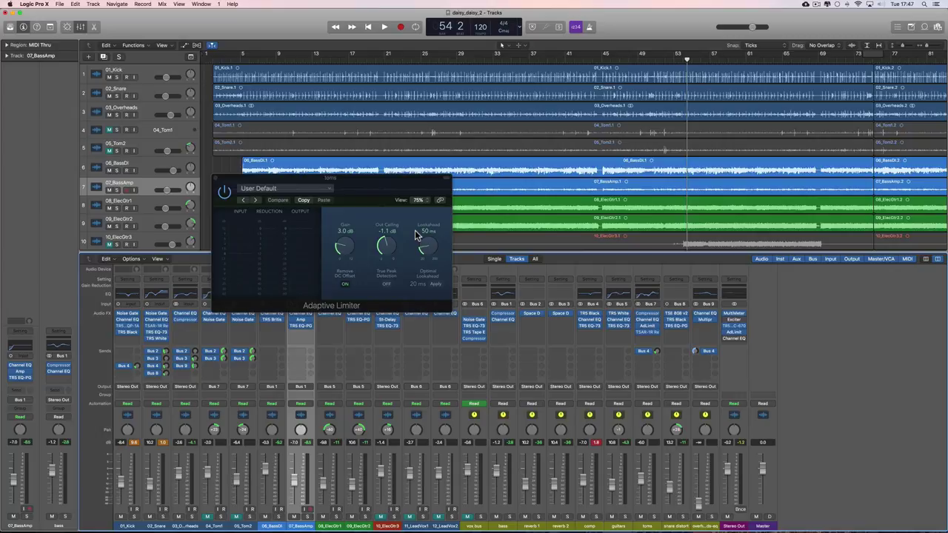
click(218, 180)
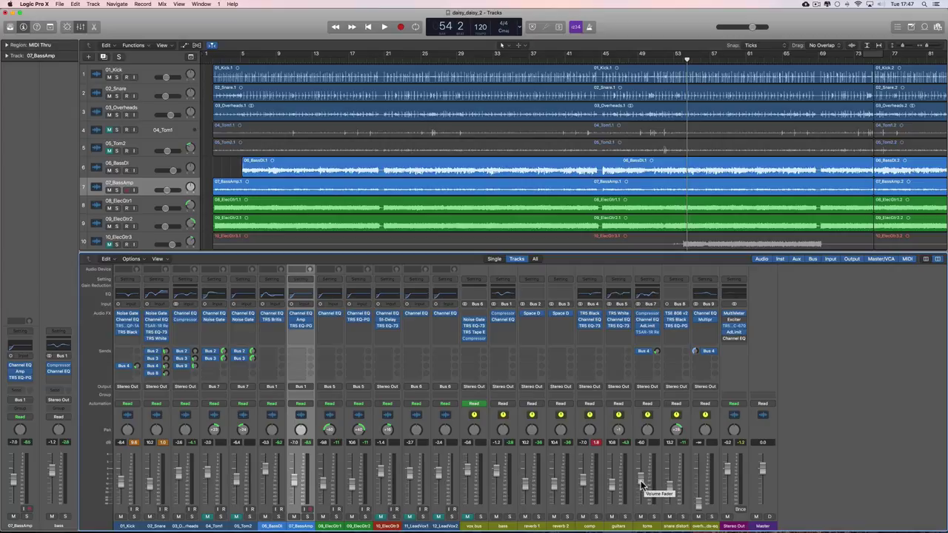
key(space)
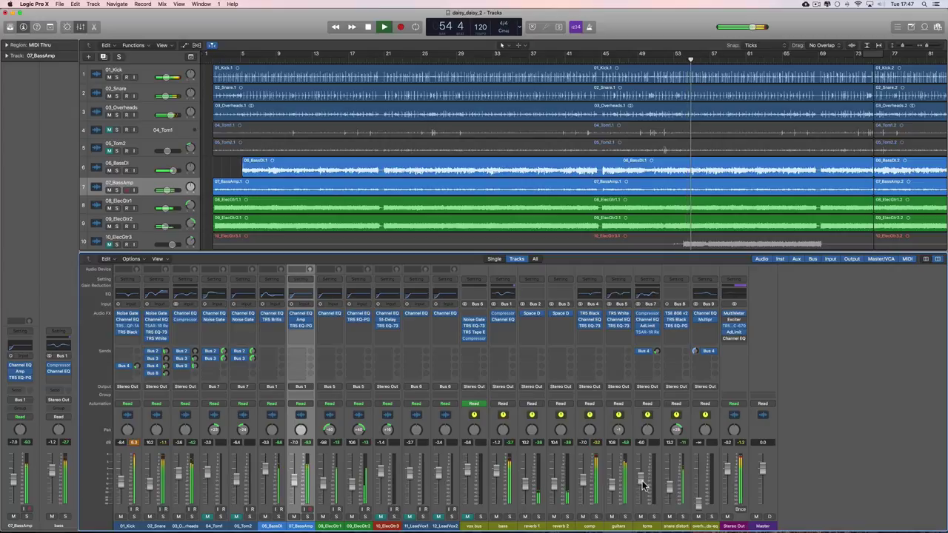
key(space)
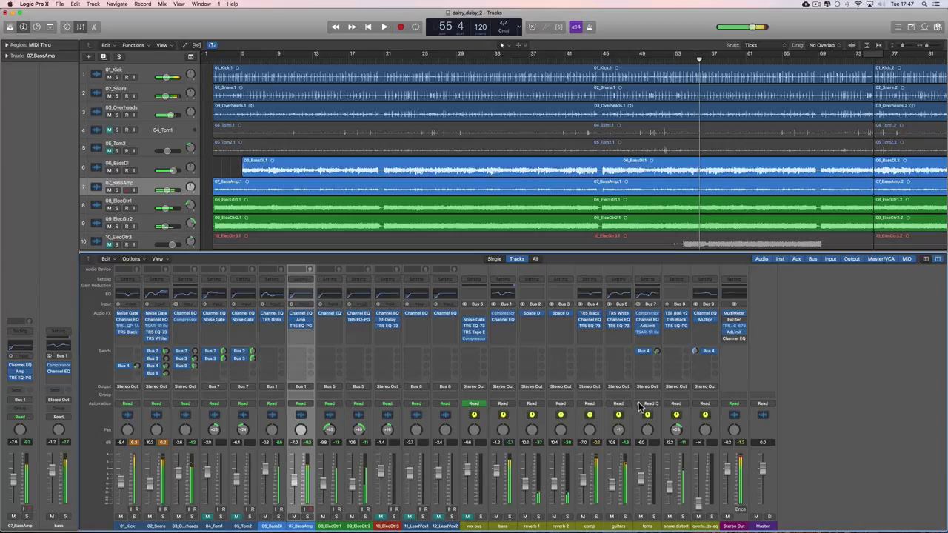
- Play the mix from bar 49 to bar 53 and unmute the 04_Tom1 and 05_Tom2 tracks
click(640, 59)
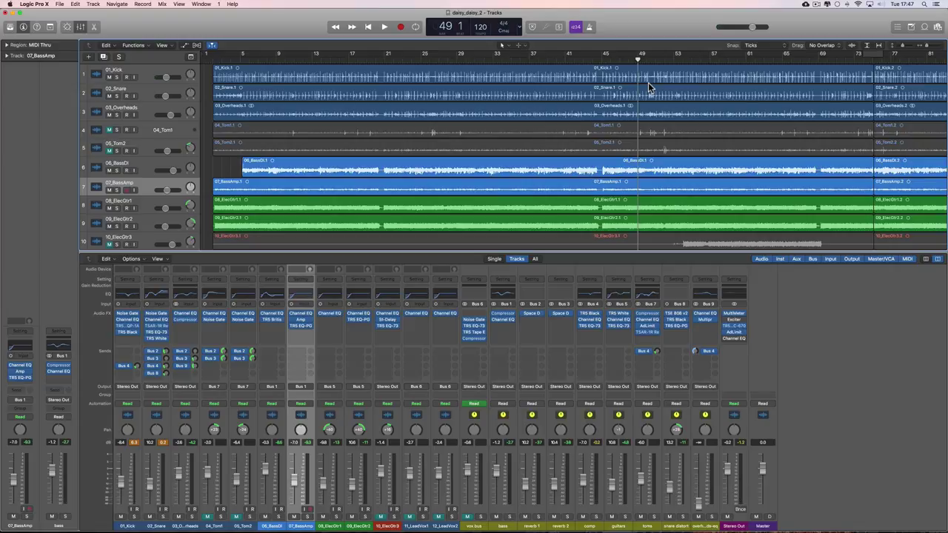
key(space)
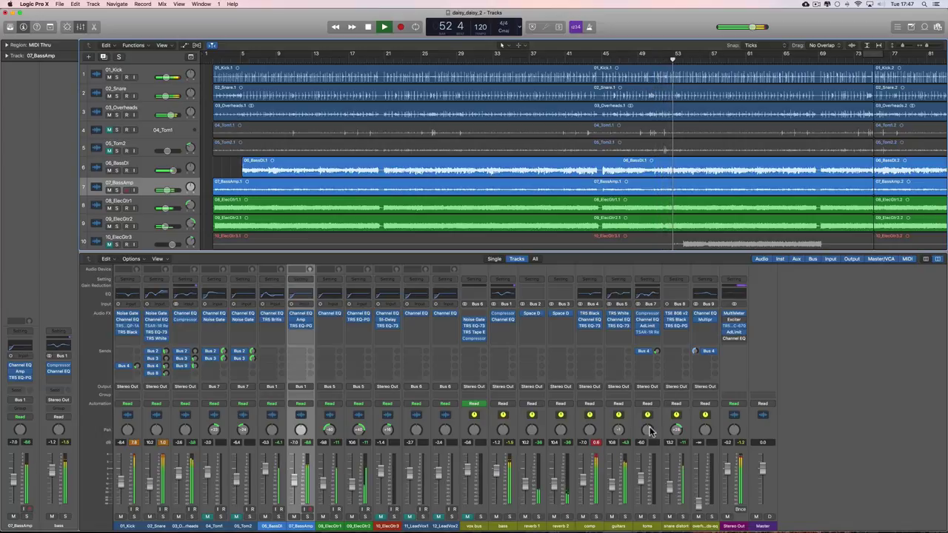
key(space)
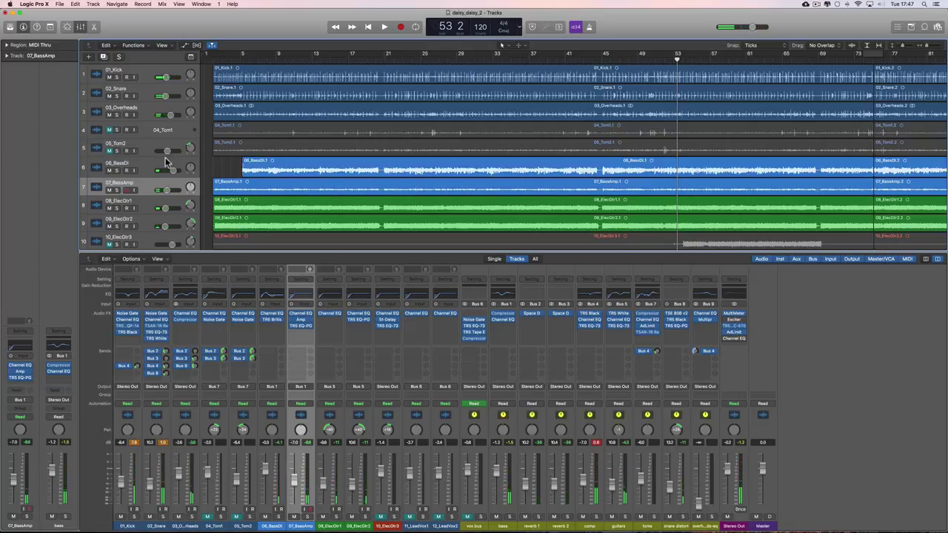
click(110, 131)
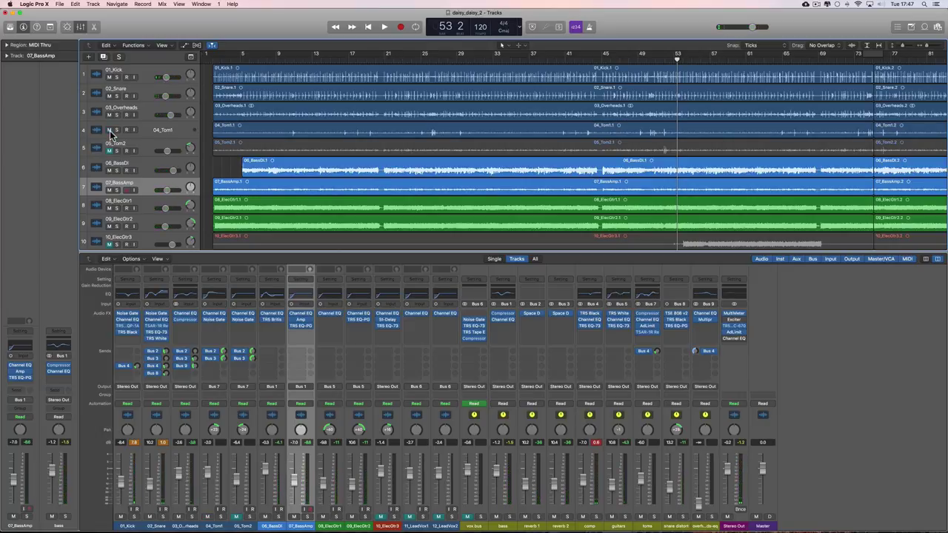
click(110, 151)
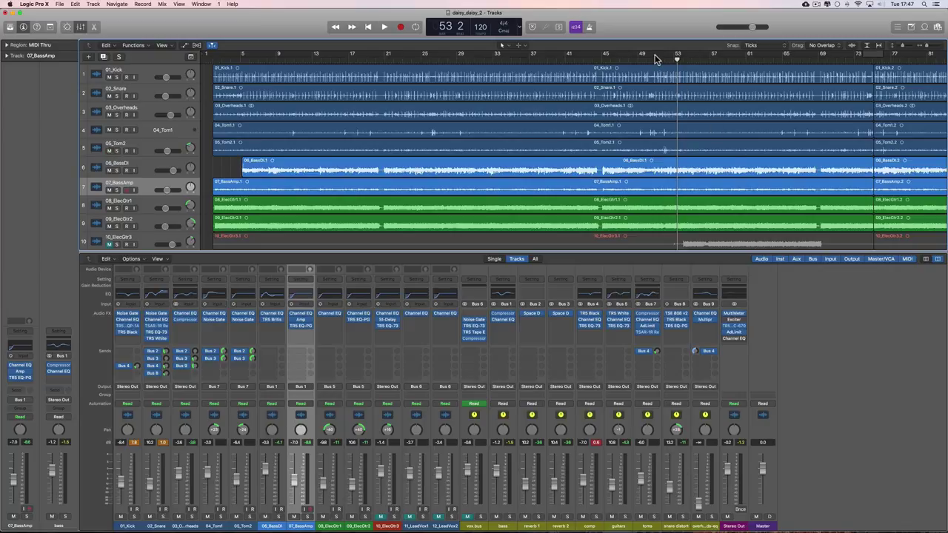
- Loop a cycle range of about two bars starting in bar 51 and solo the toms bus
drag(660, 55, 676, 55)
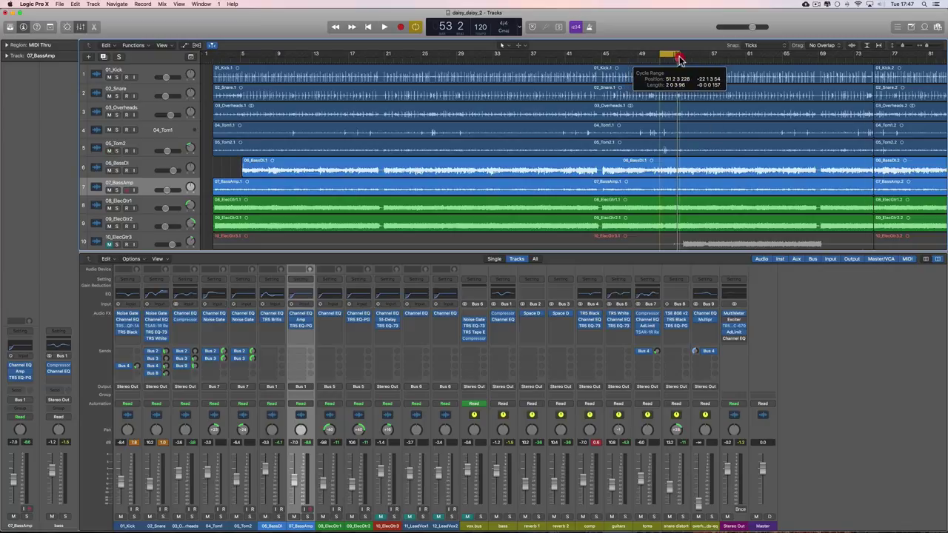
key(space)
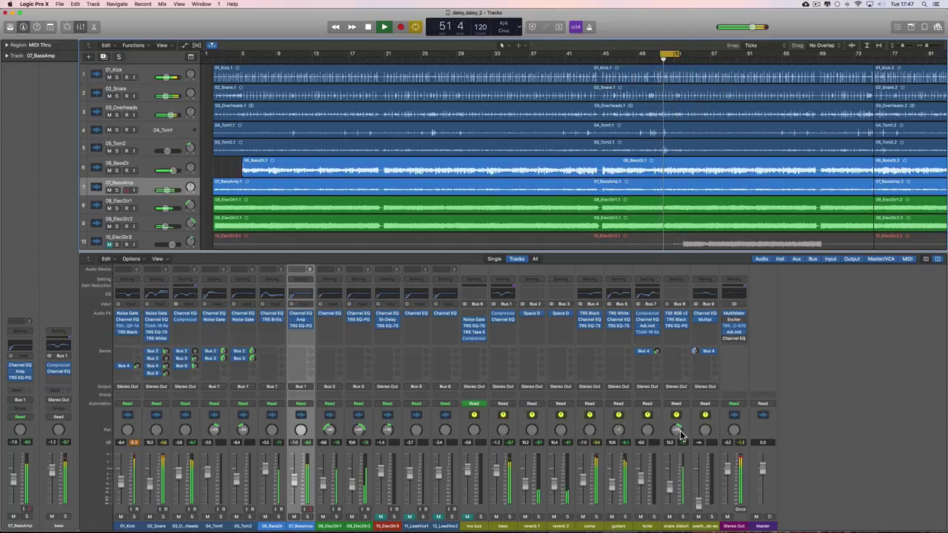
click(654, 516)
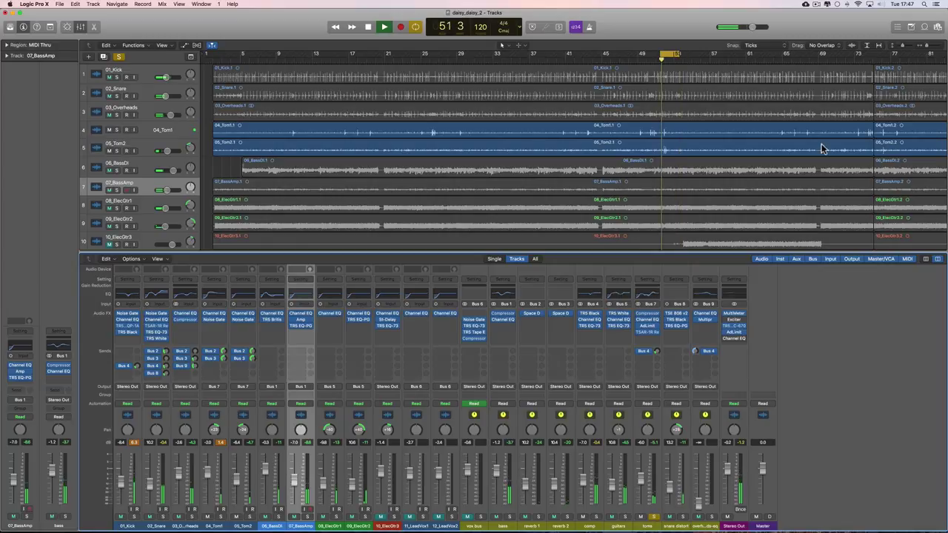
- Shorten the cycle range to end midway through bar 52 and listen to the looped, soloed toms
key(super+Right)
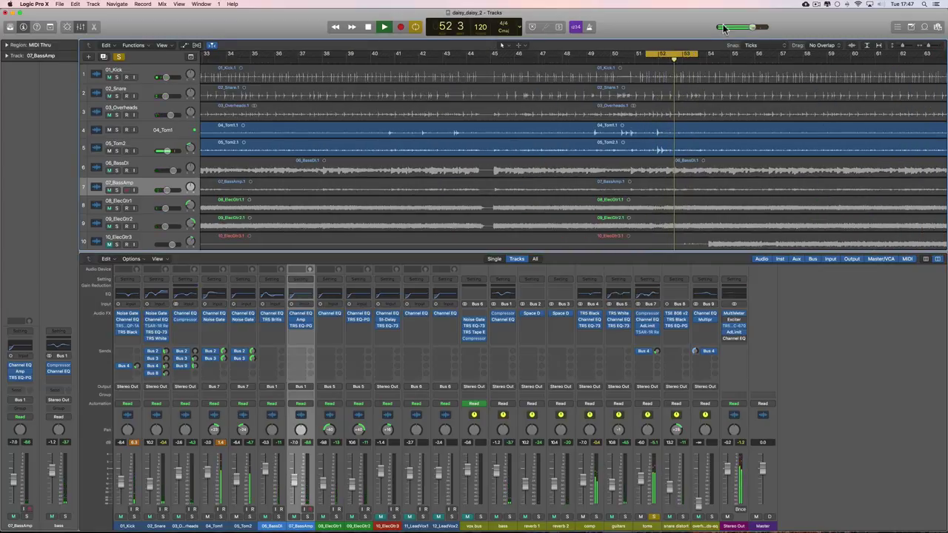
drag(698, 55, 675, 55)
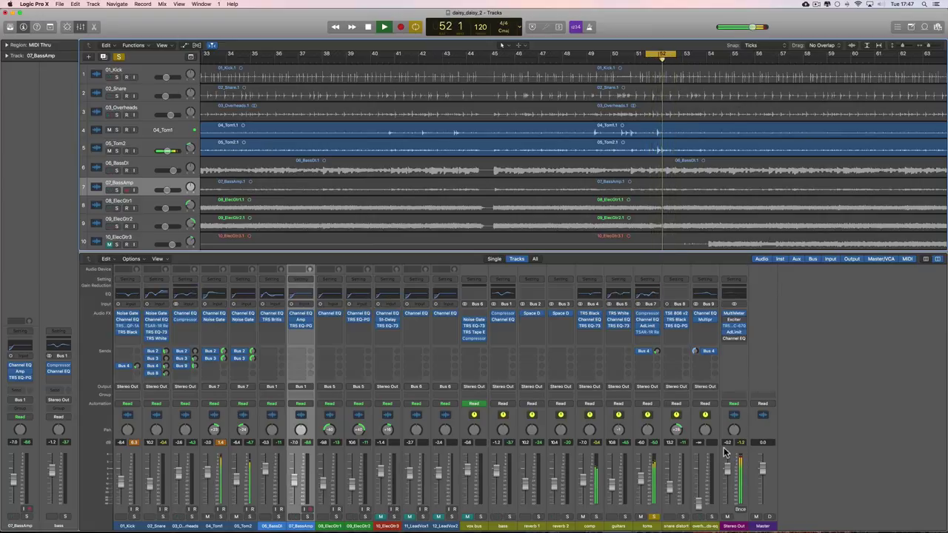
key(space)
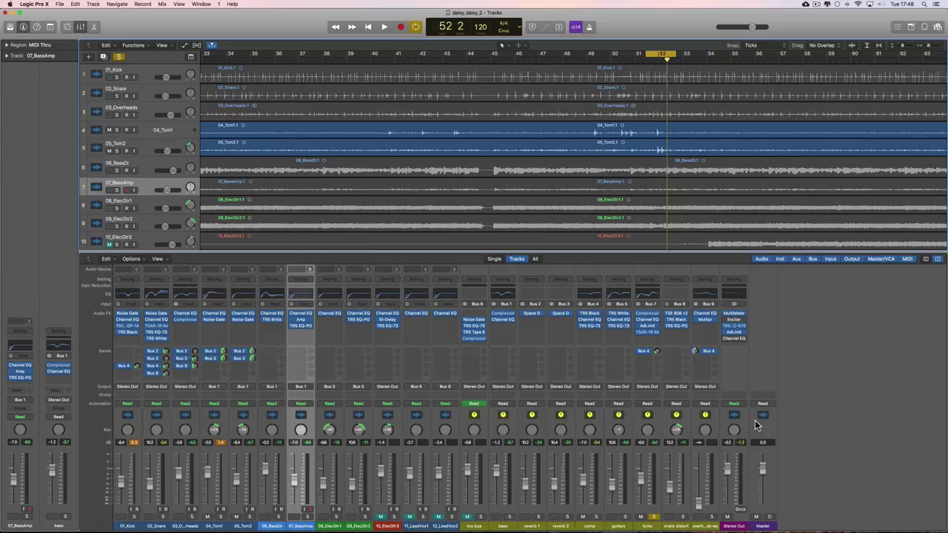
key(space)
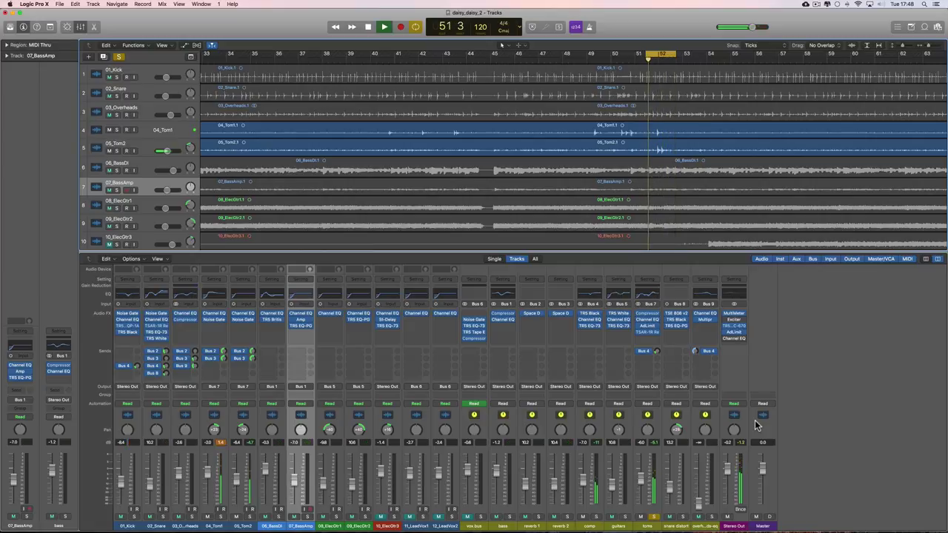
key(space)
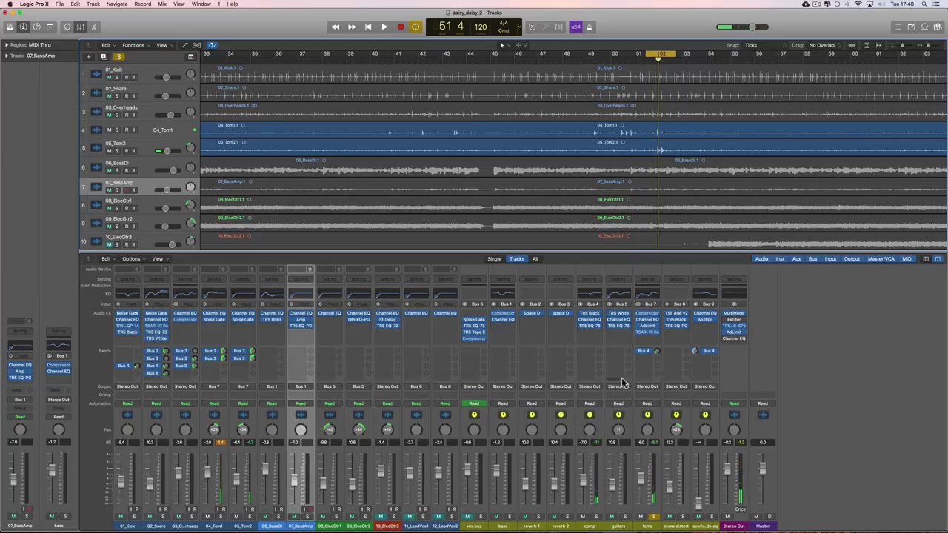
- Solo the comp bus alongside the toms bus and play the short cycle around bar 52
click(595, 517)
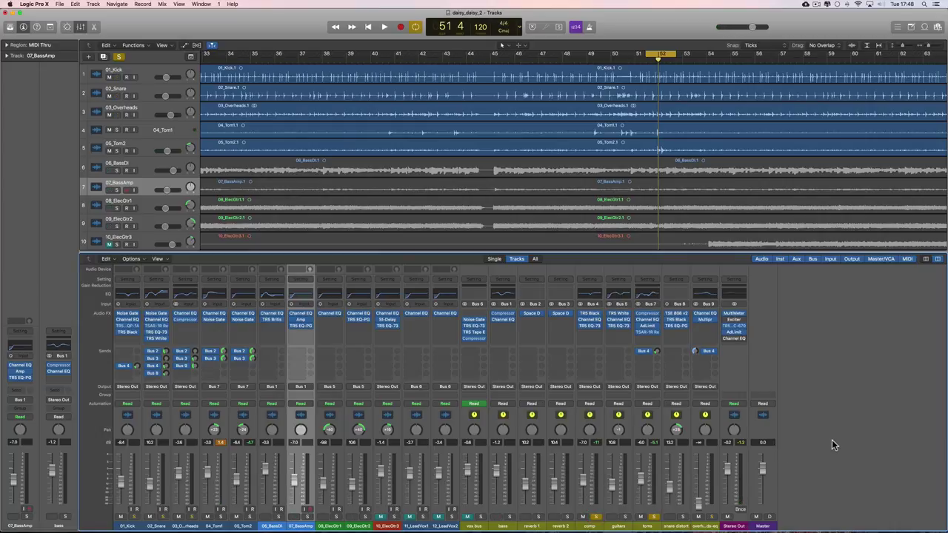
key(space)
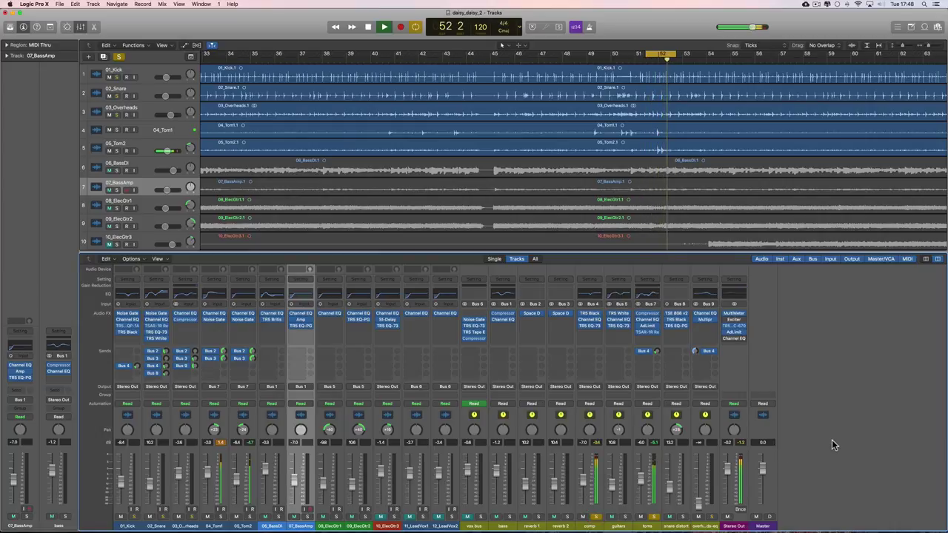
key(space)
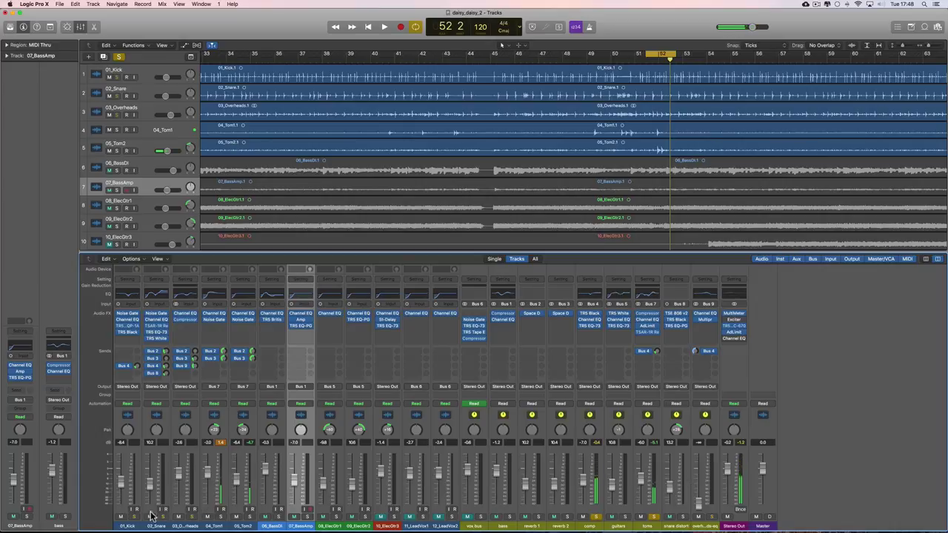
- Mute 01_Kick, 02_Snare, 03_Overheads and 04_Tom1, and adjust the toms bus's Bus 4 send level while the cycle plays
click(121, 516)
super+click(181, 525)
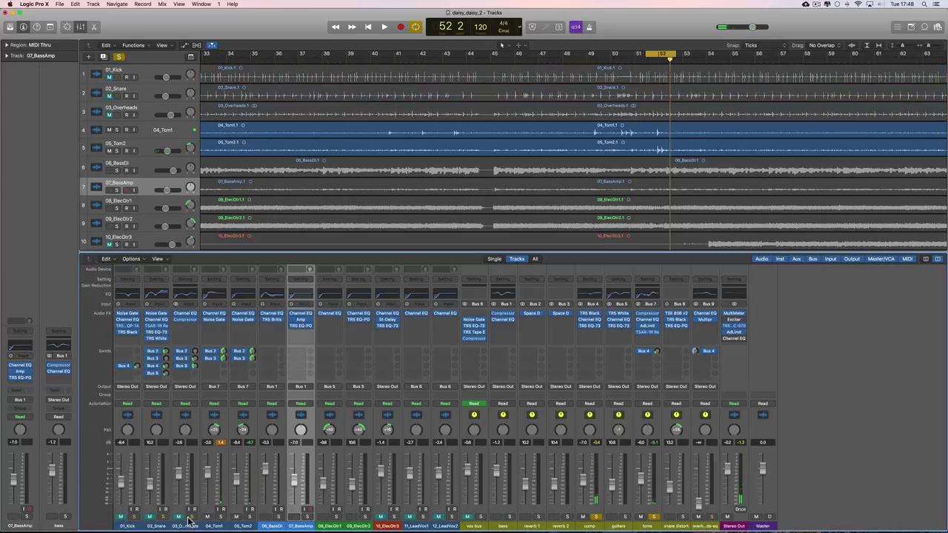
super+click(214, 525)
key(space)
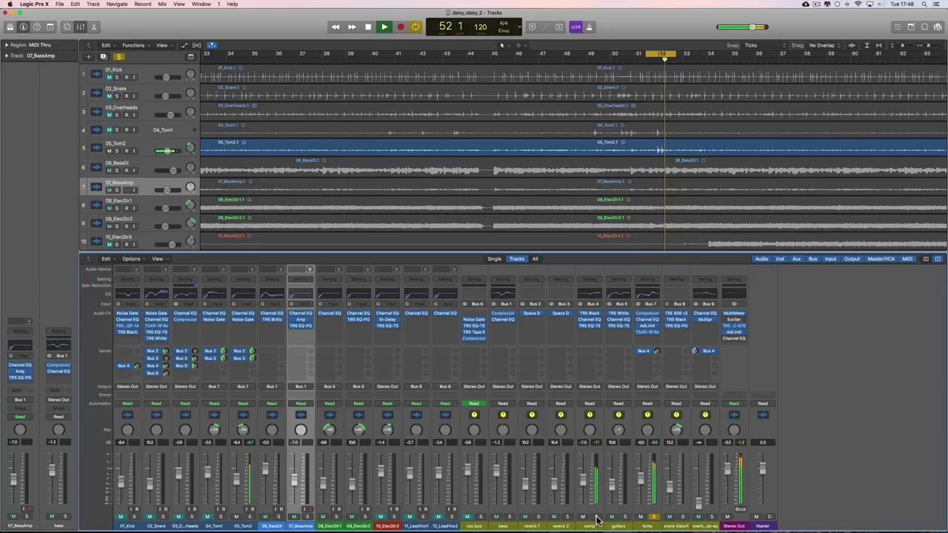
drag(657, 351, 657, 478)
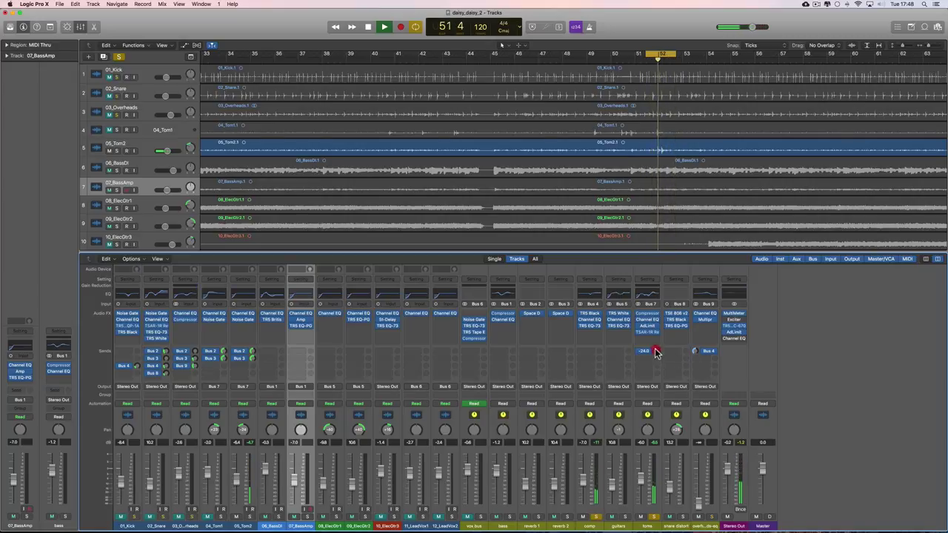
key(space)
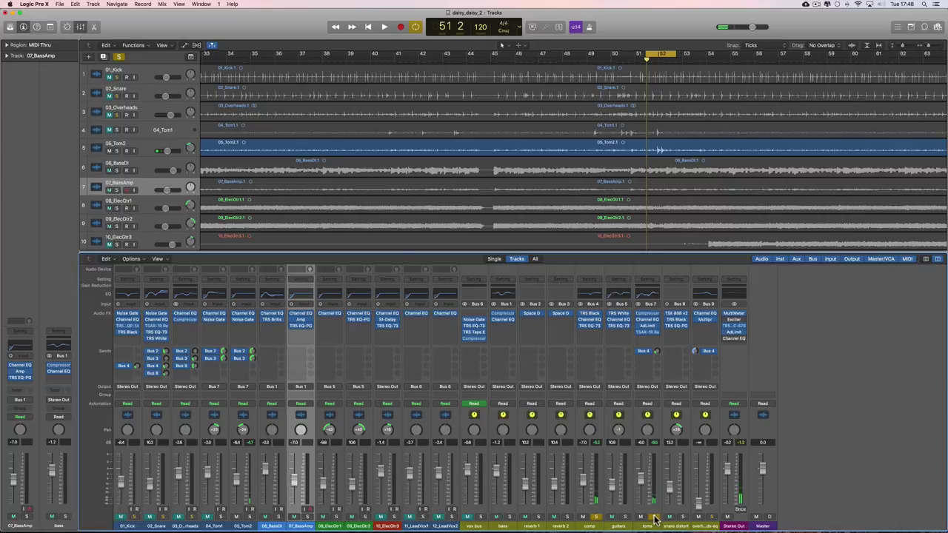
- Clear the comp and toms bus solos and unmute 01_Kick, 02_Snare, 03_Overheads and 04_Tom1
click(600, 522)
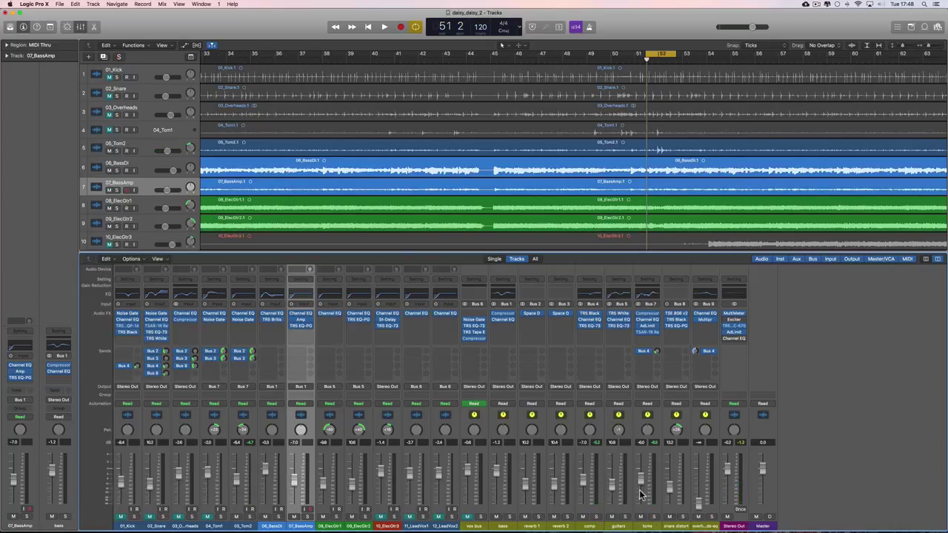
click(641, 482)
click(121, 517)
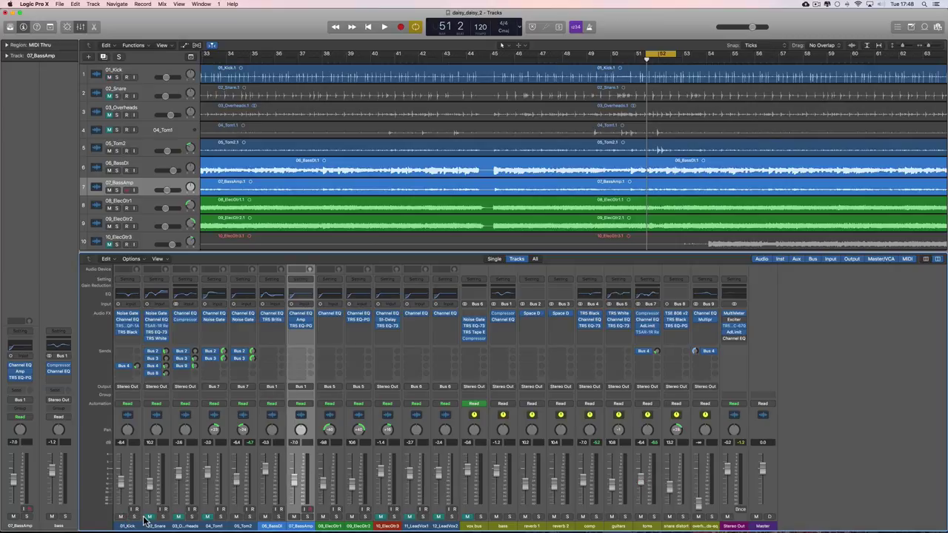
click(150, 516)
click(179, 516)
click(206, 516)
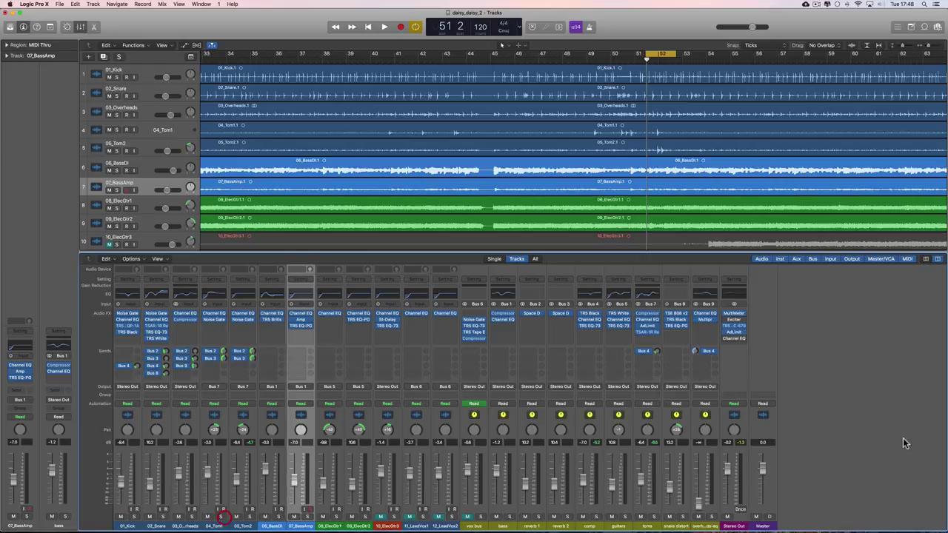
- Fine-tune the toms bus fader to -6.0 dB and the guitars bus fader to -10.4 dB while the full mix loops
key(space)
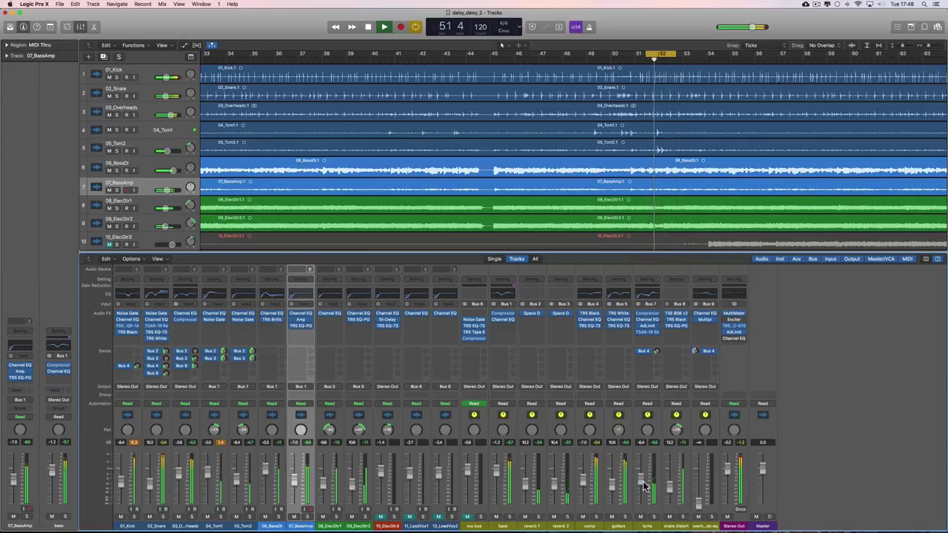
drag(643, 483, 642, 481)
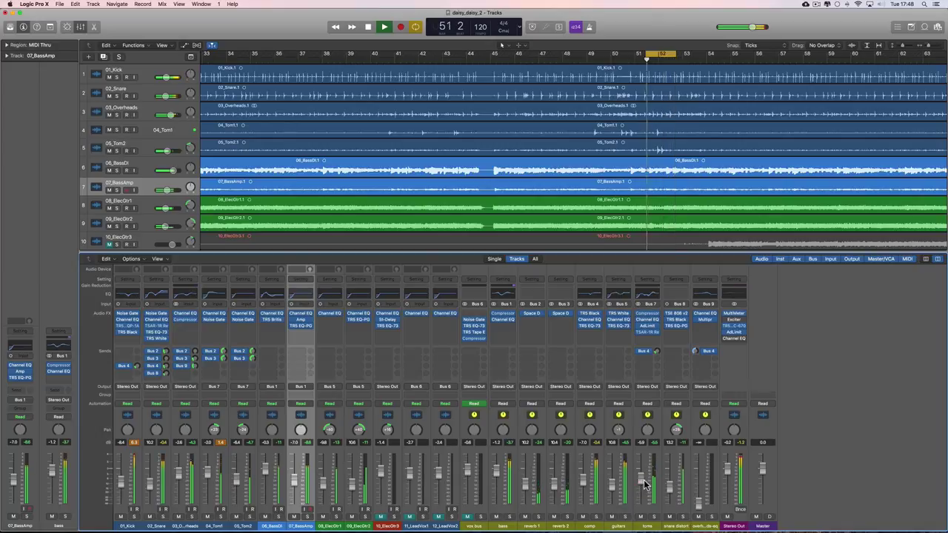
click(643, 482)
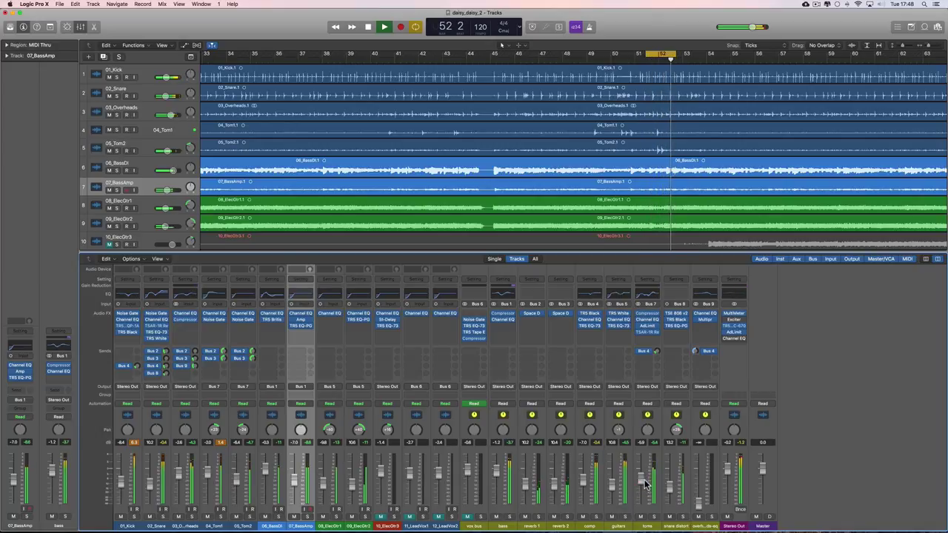
drag(643, 483, 612, 489)
click(612, 487)
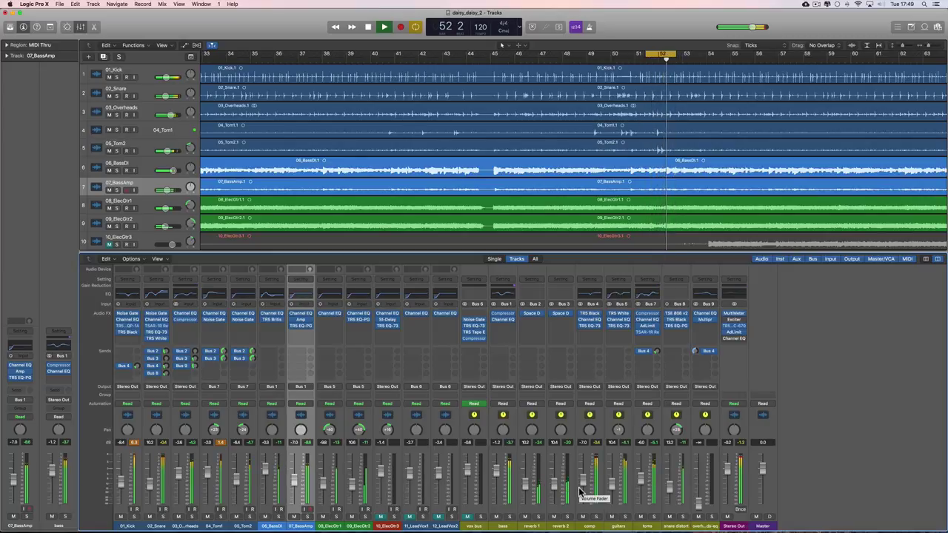
key(space)
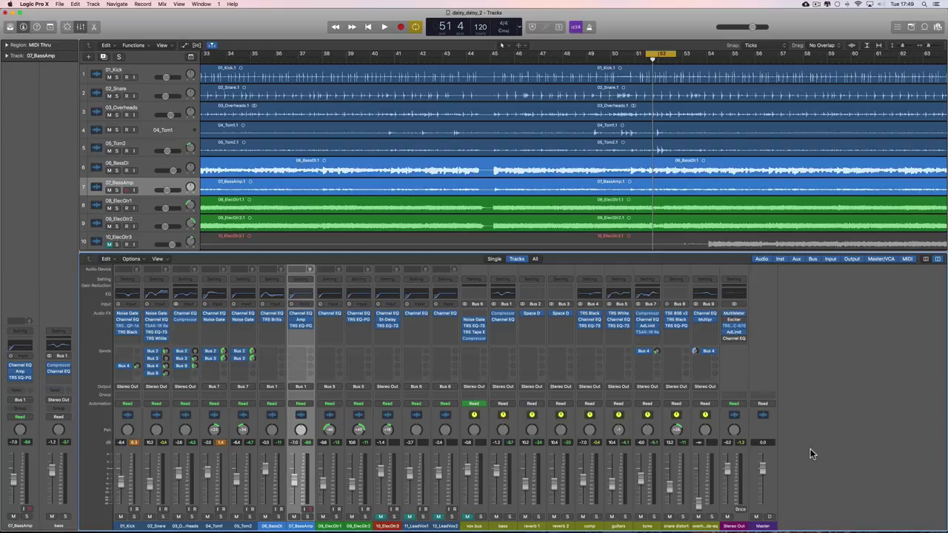
- Play the looped full mix around bar 52 two more times to judge the overall balance
key(space)
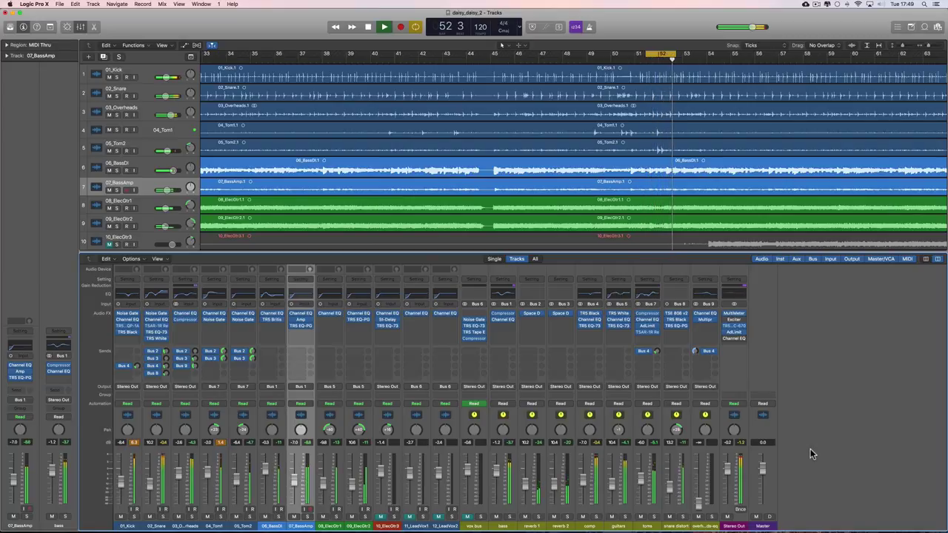
key(space)
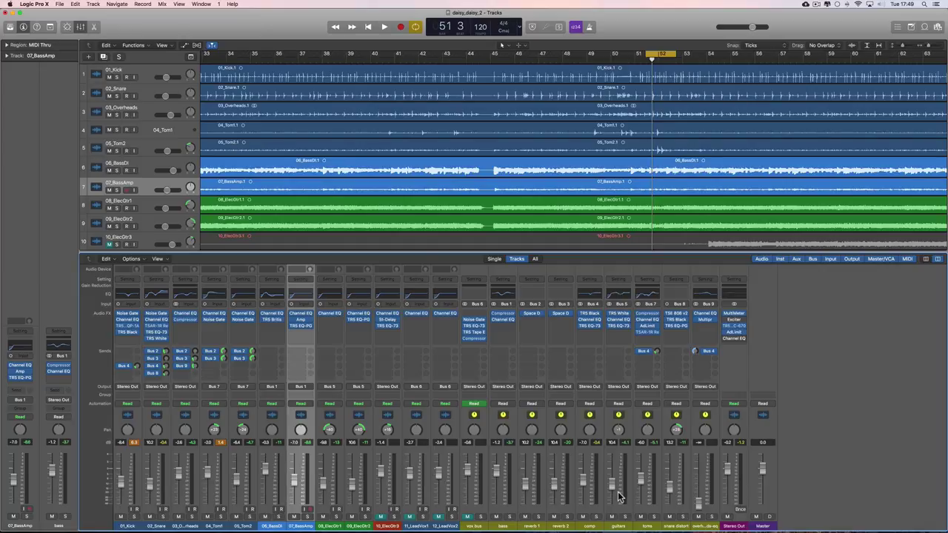
key(space)
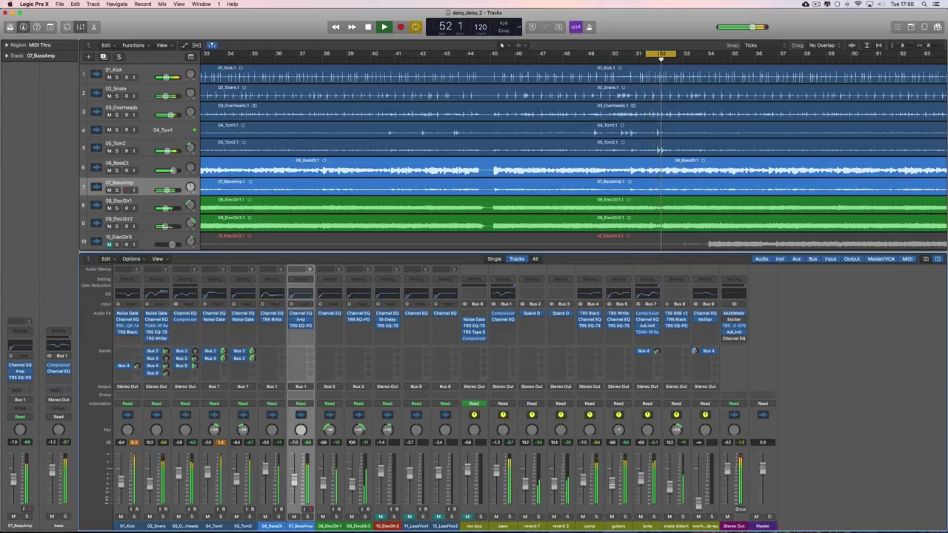
key(space)
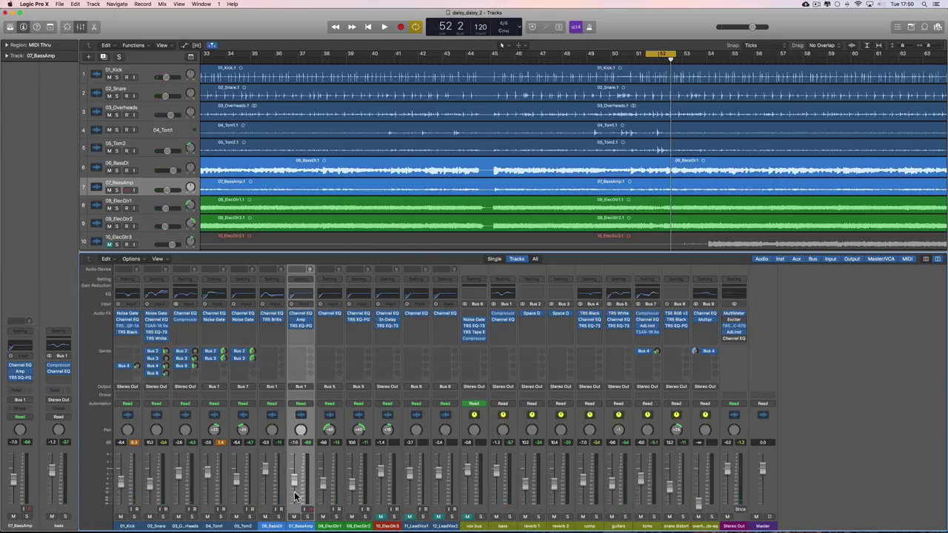
- Solo 07_BassAmp, play it briefly within the cycle around bar 52, and clear its solo
click(307, 517)
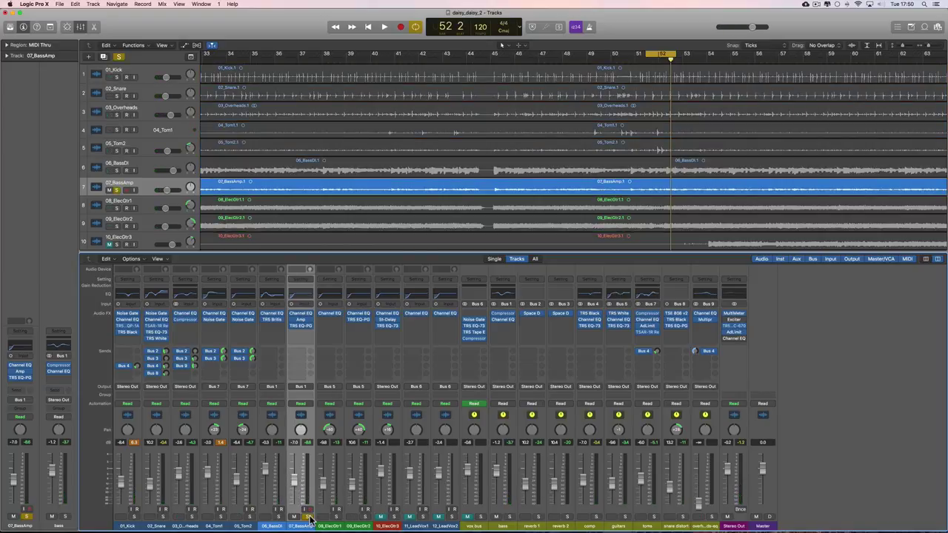
key(space)
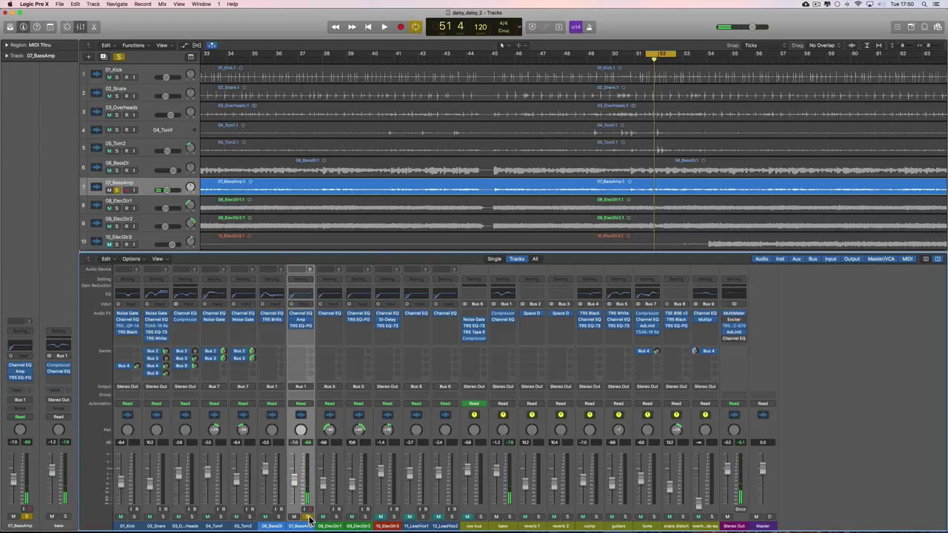
click(308, 517)
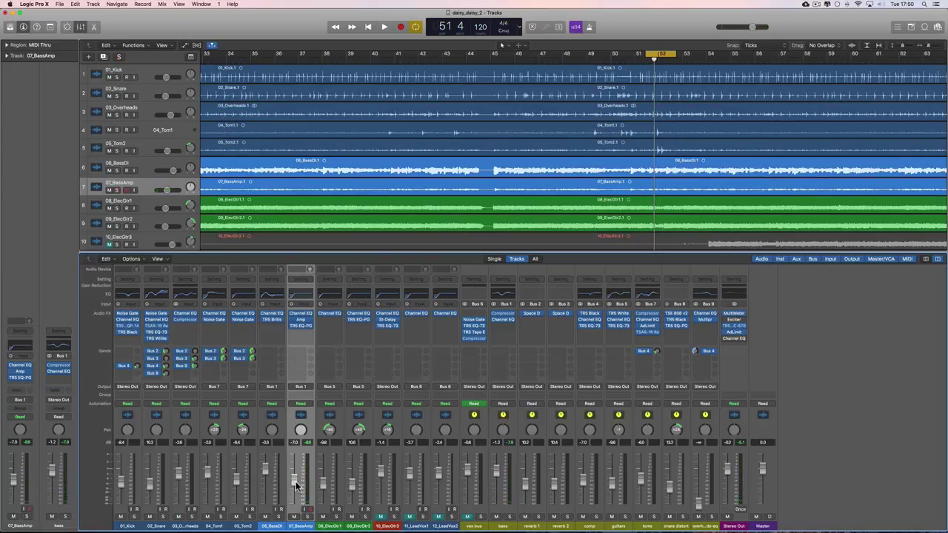
- Lower the guitars bus fader slightly while the full mix plays in the cycle around bar 52
key(space)
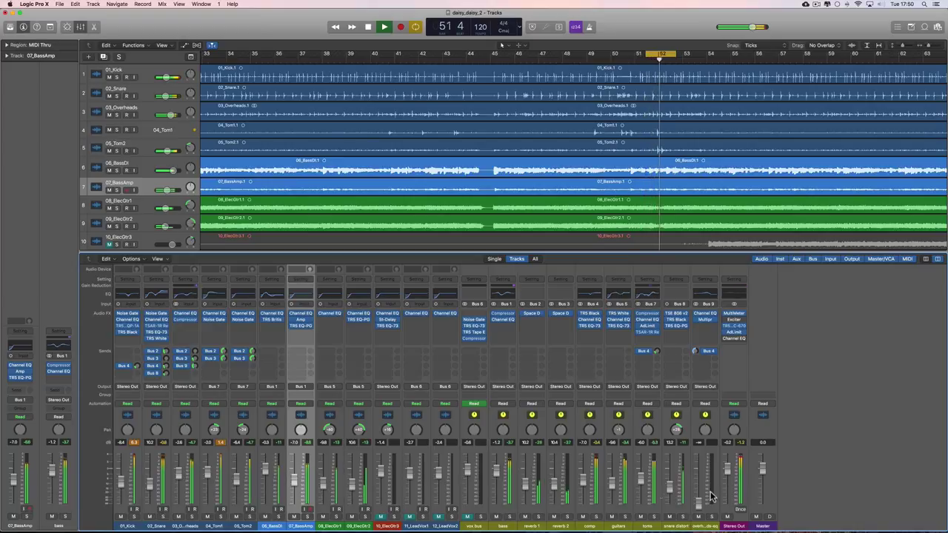
click(612, 489)
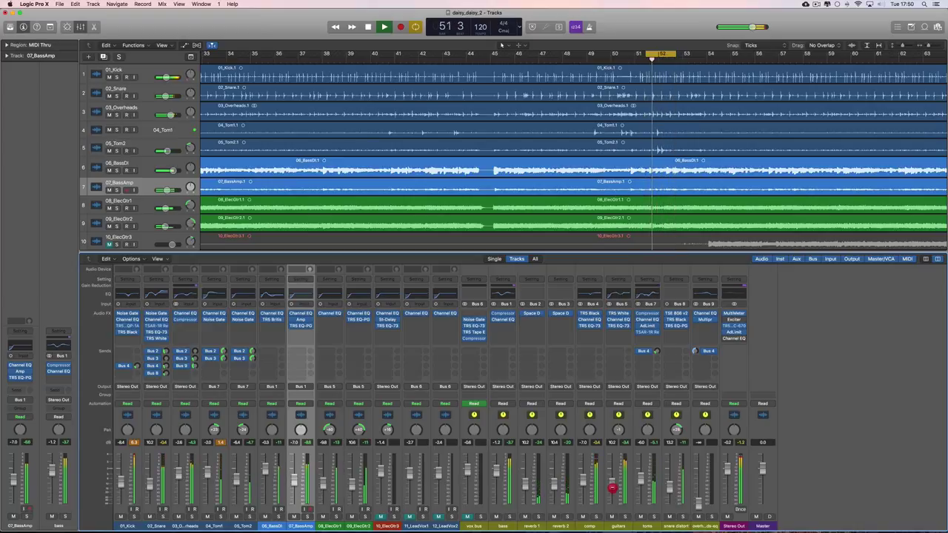
key(space)
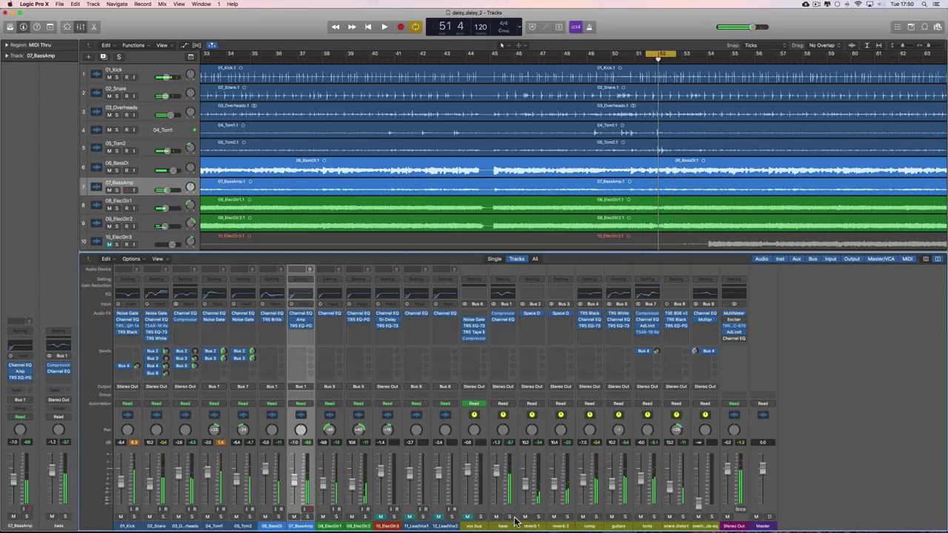
- Lower the guitars bus fader to -11.2 dB while comparing it with the bass bus in solo, and clear both solos
click(510, 517)
click(624, 517)
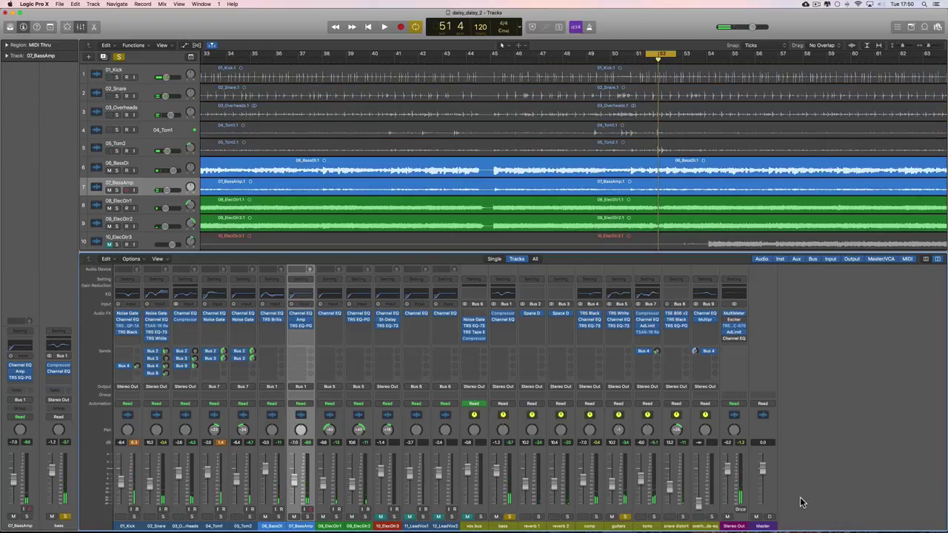
key(space)
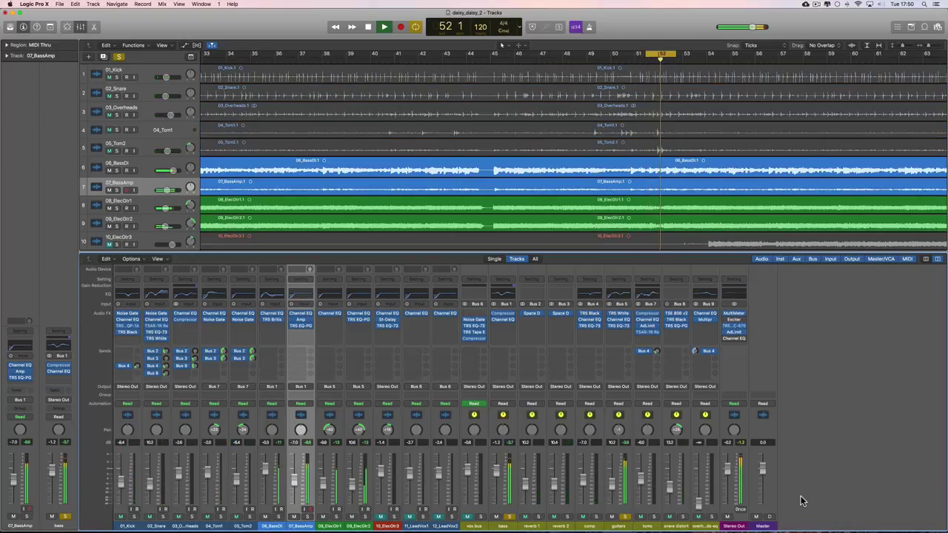
key(space)
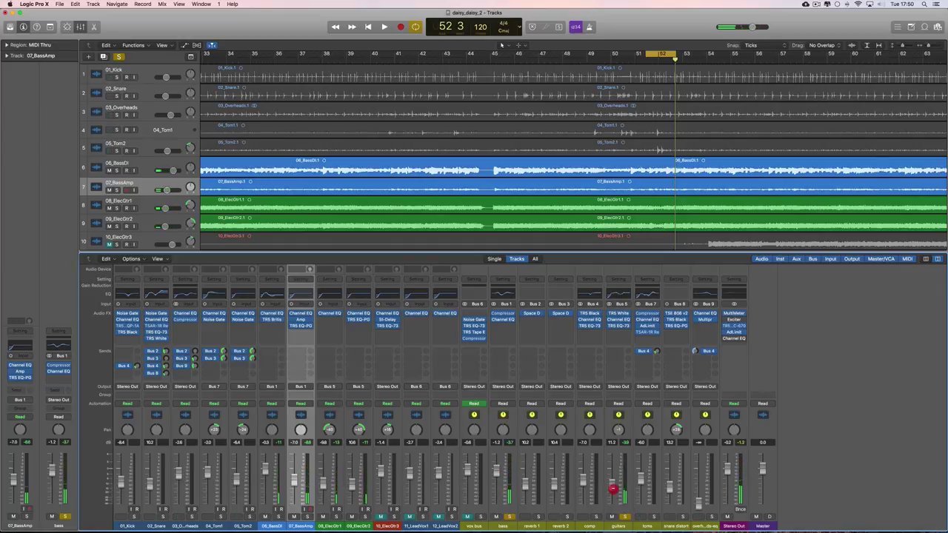
key(space)
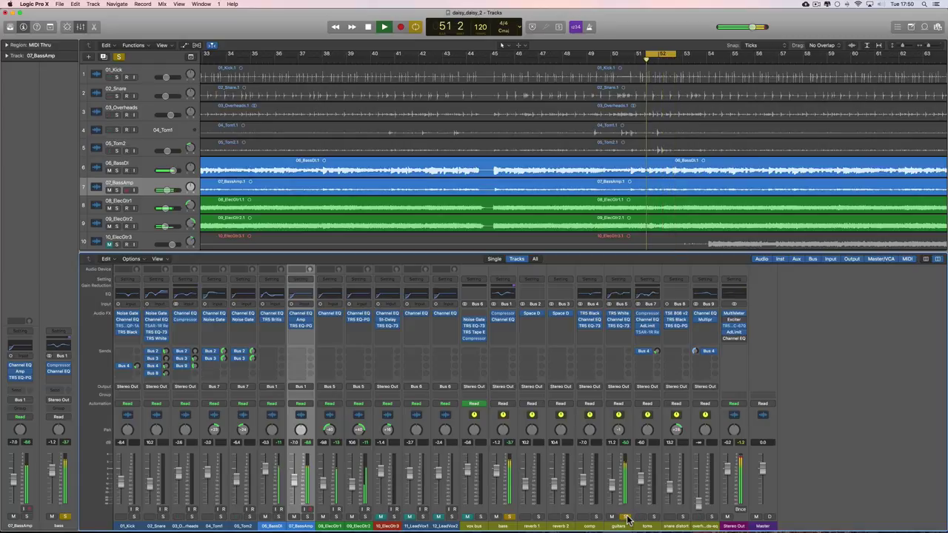
key(space)
key(super+a)
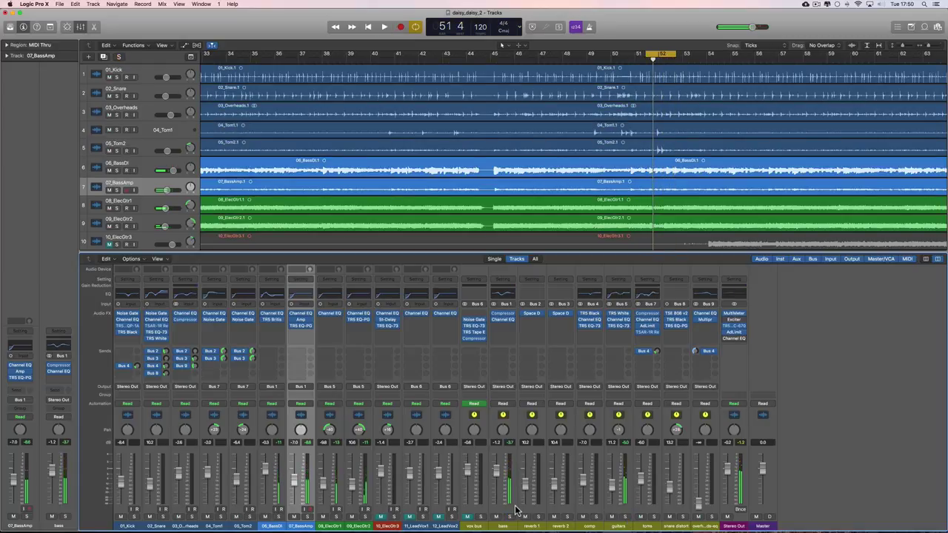
- Unmute 10_ElecGtr3, open its TR5 EQ-73 plug-in and move the plug-in window nearer the middle of the project
click(382, 517)
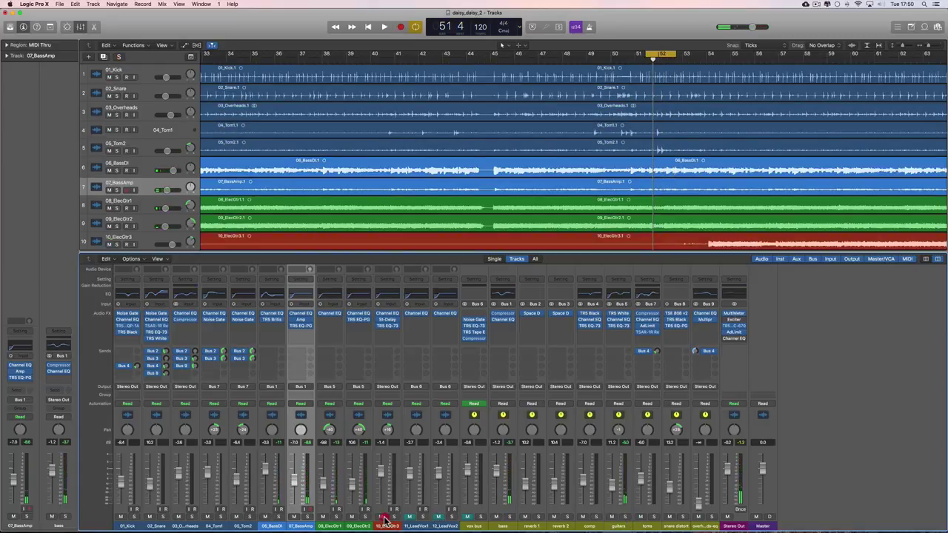
click(386, 455)
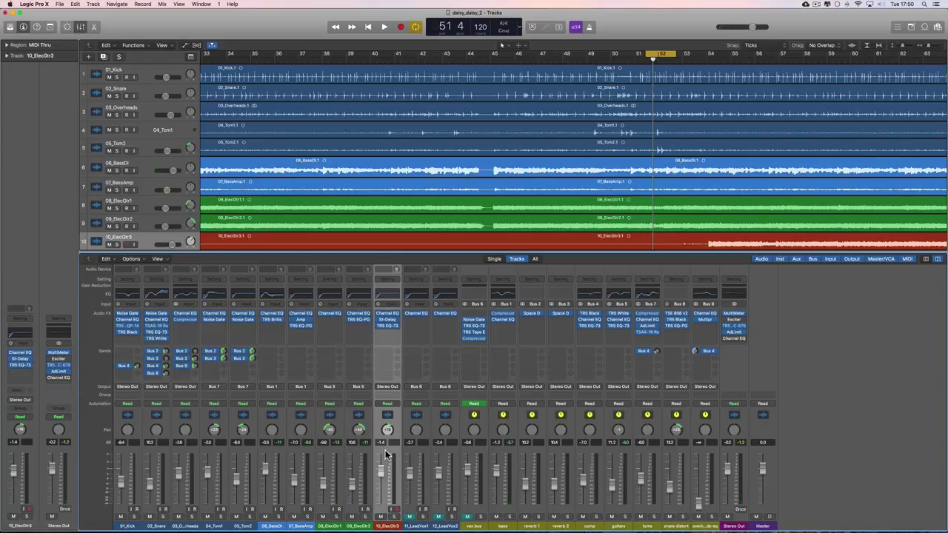
click(388, 326)
click(176, 161)
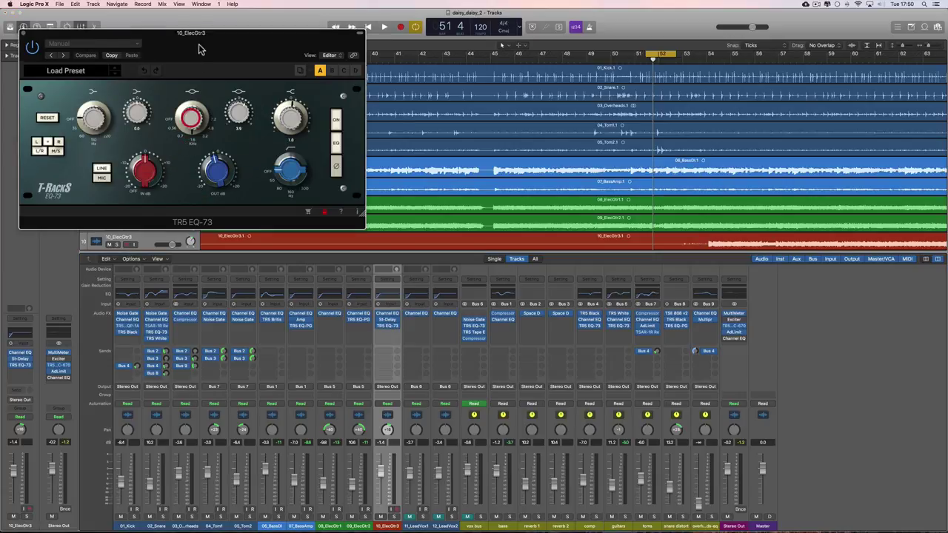
drag(188, 31, 317, 164)
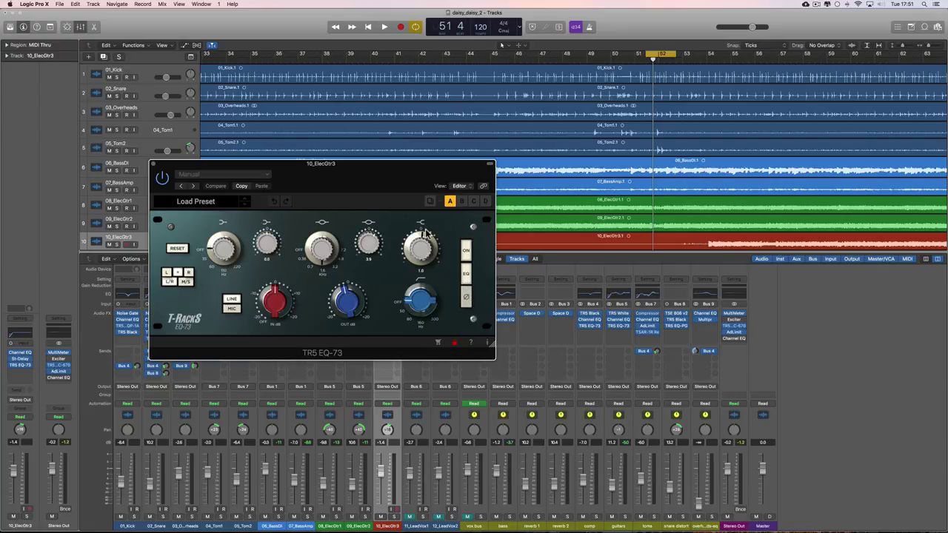
drag(404, 177, 399, 185)
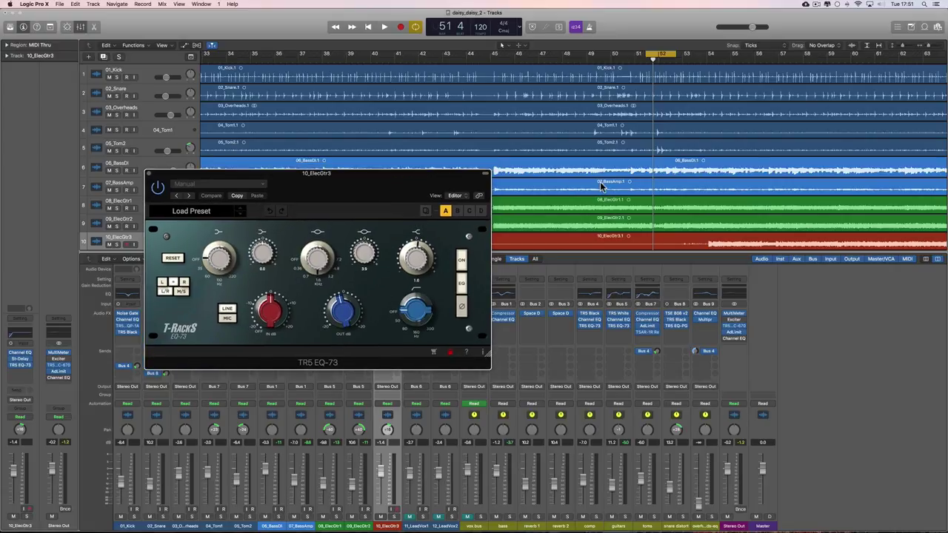
- Turn off cycle mode and place the playhead at bar 53 beat 4, just before the 10_ElecGtr3 part enters
click(415, 26)
scroll(619, 141, down, 2)
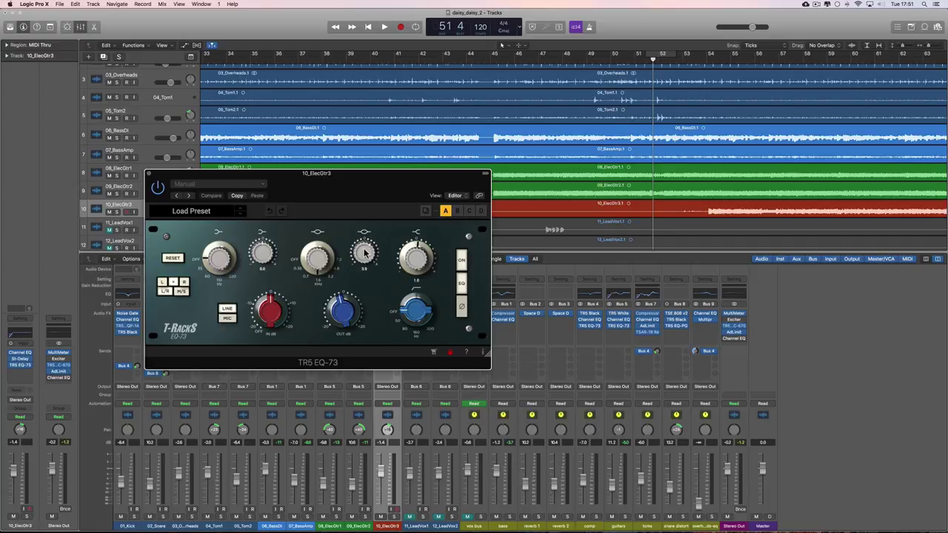
drag(356, 186, 366, 277)
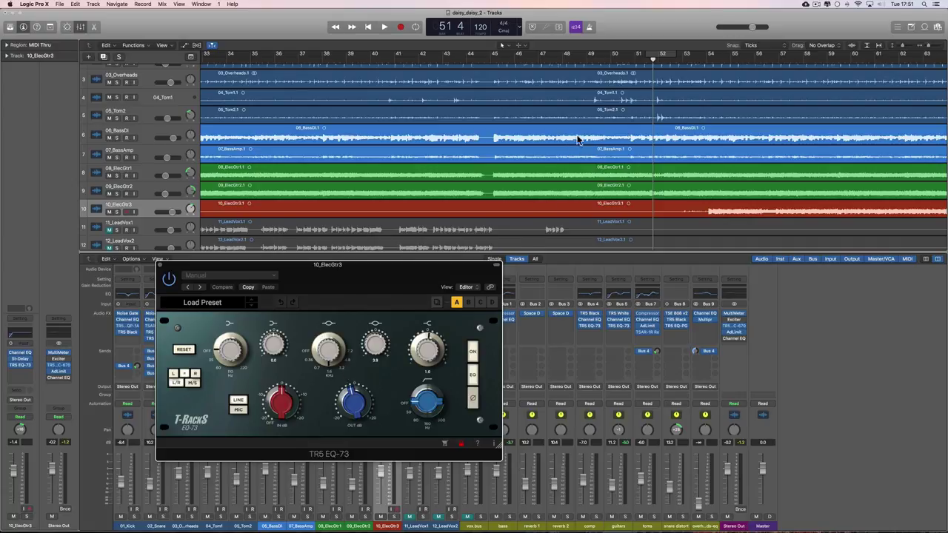
scroll(654, 81, down, 2)
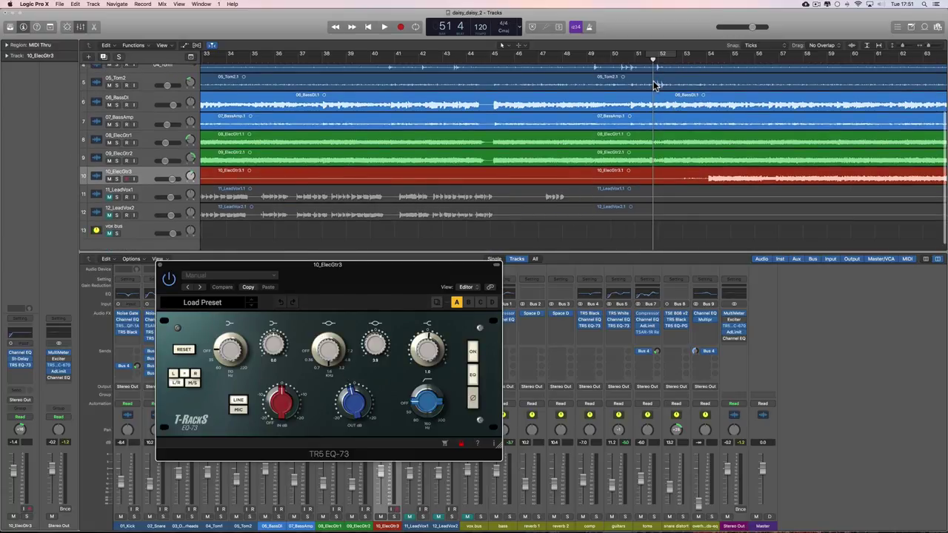
click(701, 63)
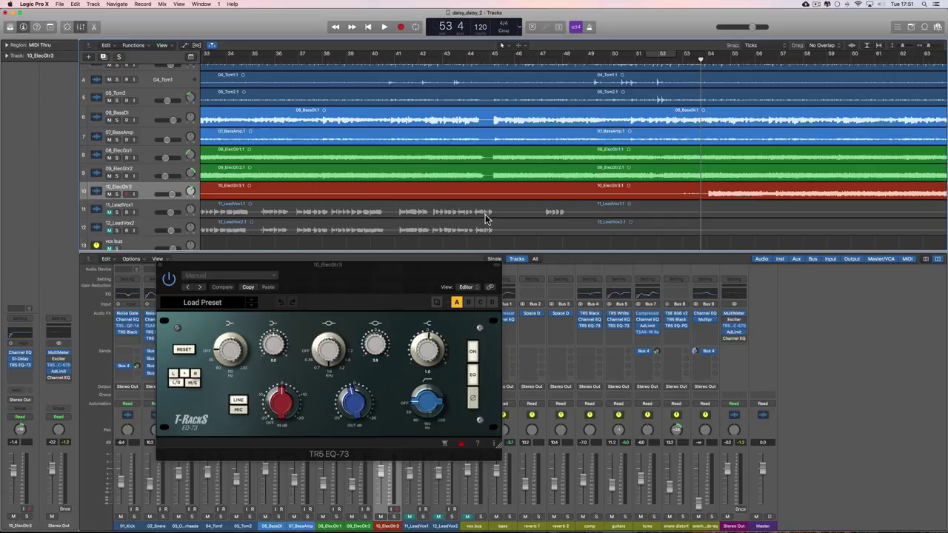
- Try the mid-band frequency control at 1.6 kHz in 10_ElecGtr3's TR5 EQ-73 and move the plug-in window clear of the mixer faders
drag(436, 264, 385, 115)
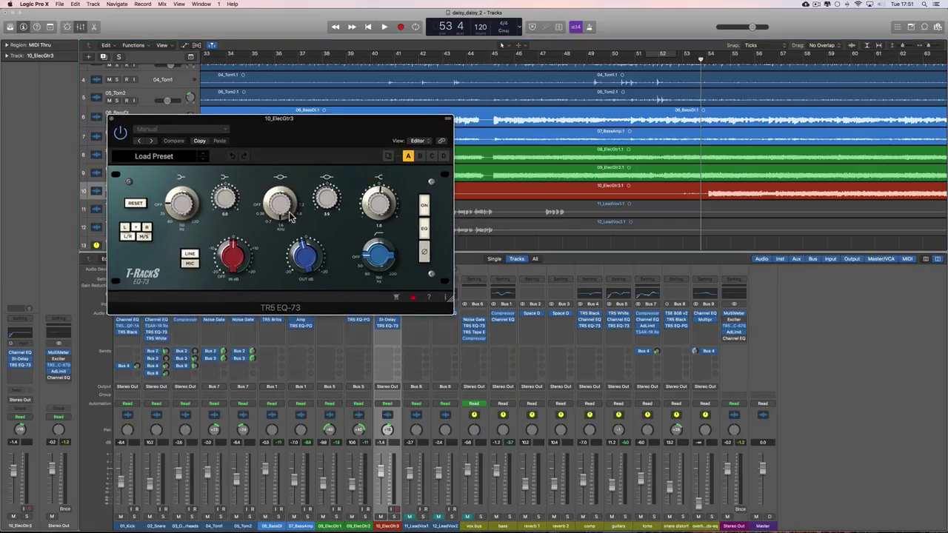
drag(287, 217, 280, 226)
drag(284, 208, 284, 216)
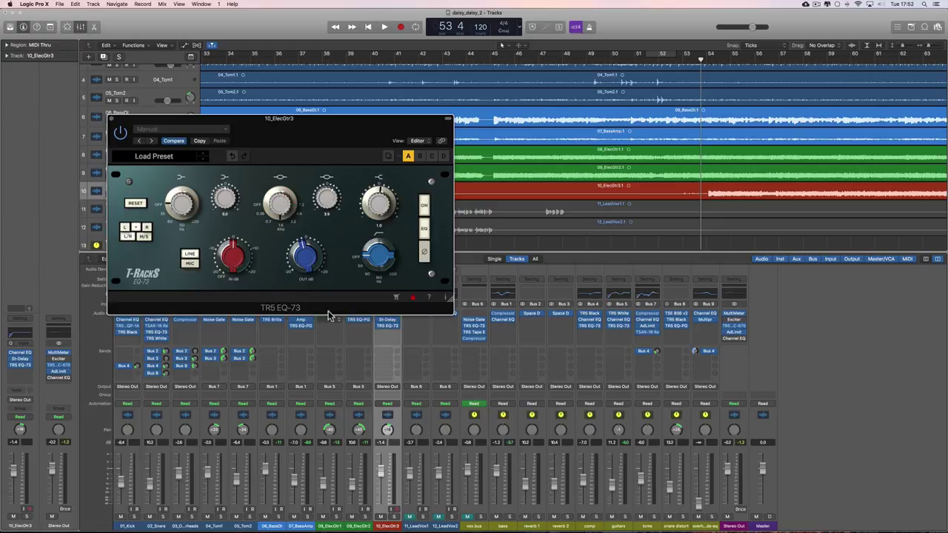
drag(309, 123, 214, 96)
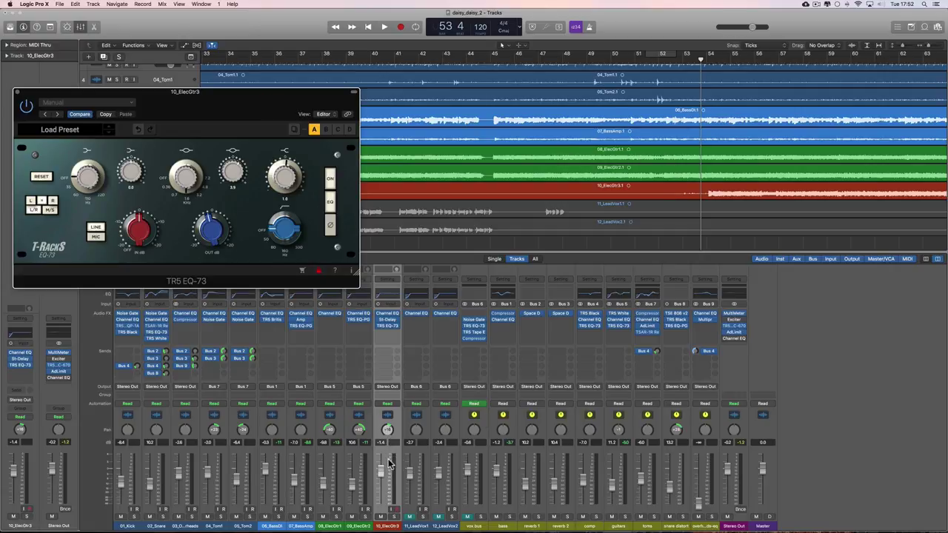
- Set the 10_ElecGtr3 fader to -1.5 dB while the full mix plays from bar 53 beat 4
key(space)
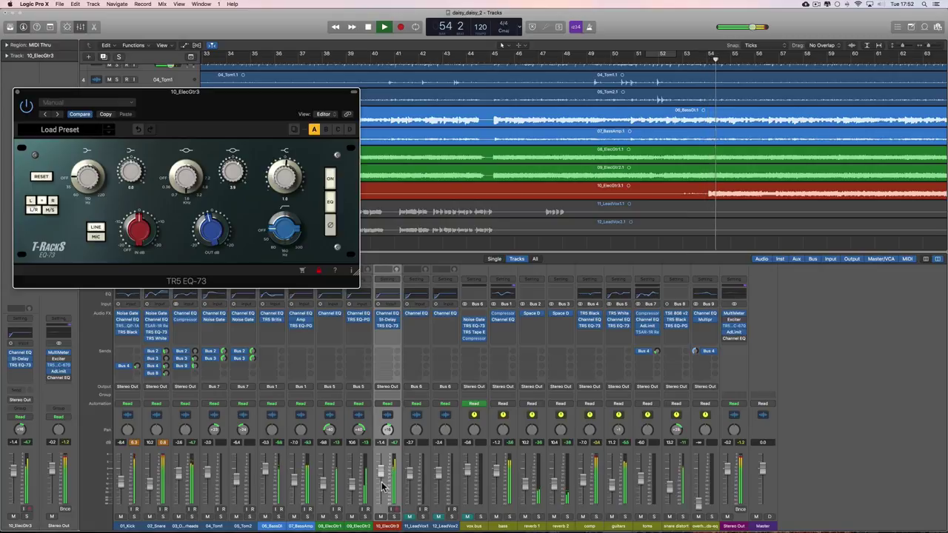
drag(384, 480, 384, 475)
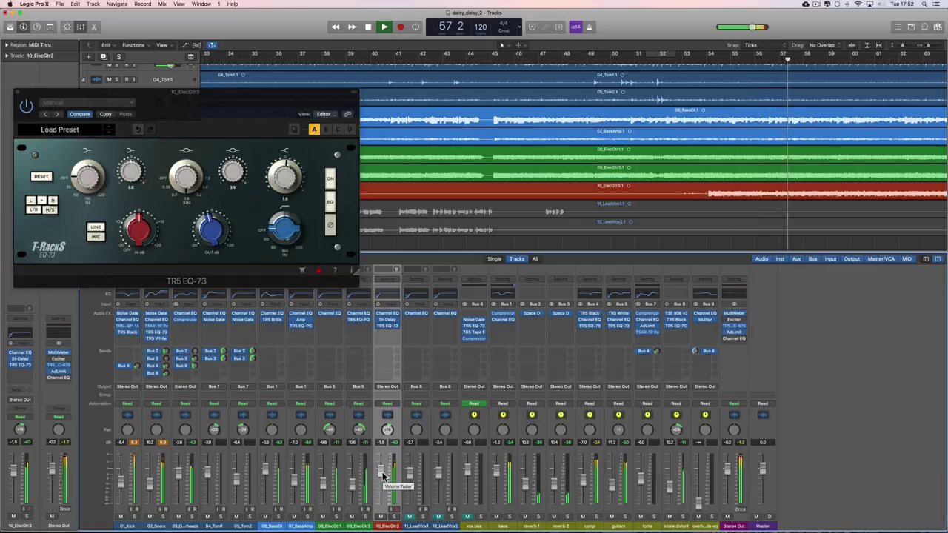
key(space)
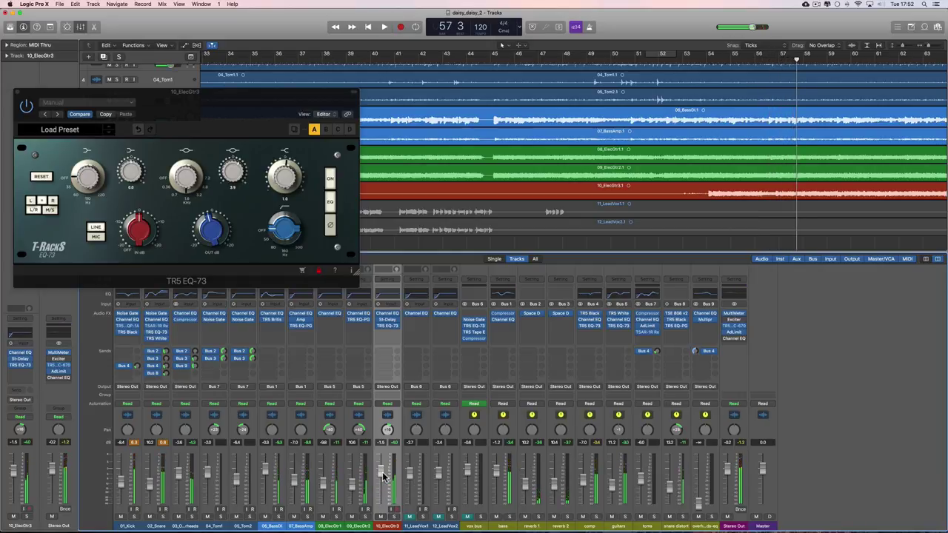
- Review the Stereo Delay settings on 10_ElecGtr3 with a short playback, and close both open plug-in windows
click(386, 323)
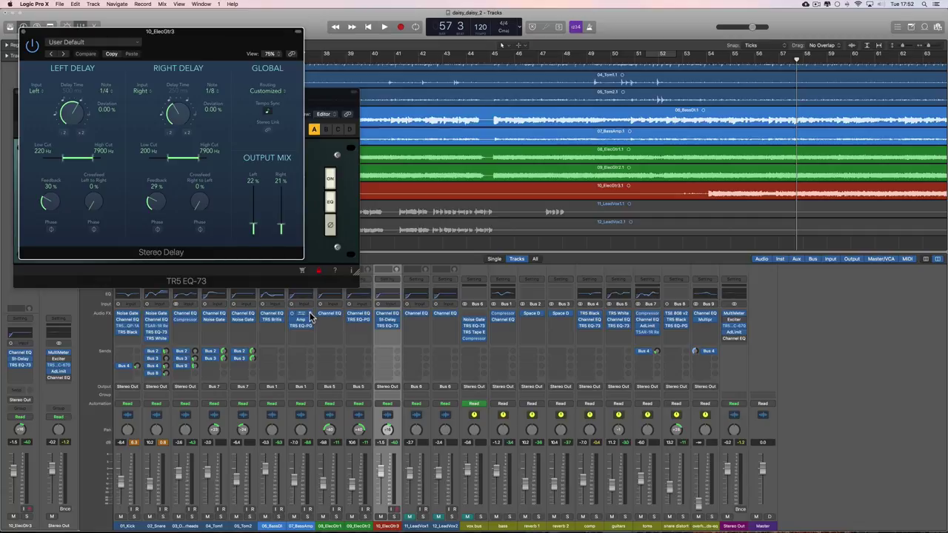
key(space)
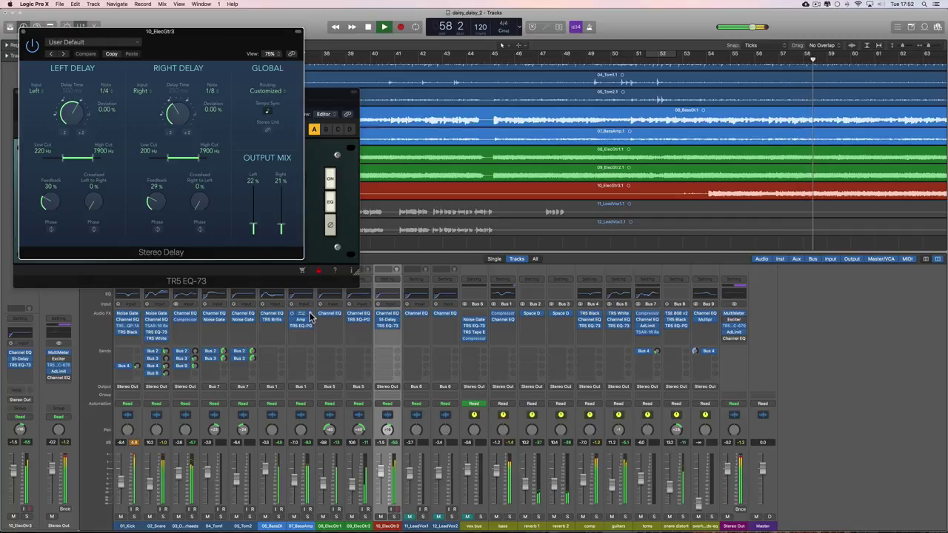
key(space)
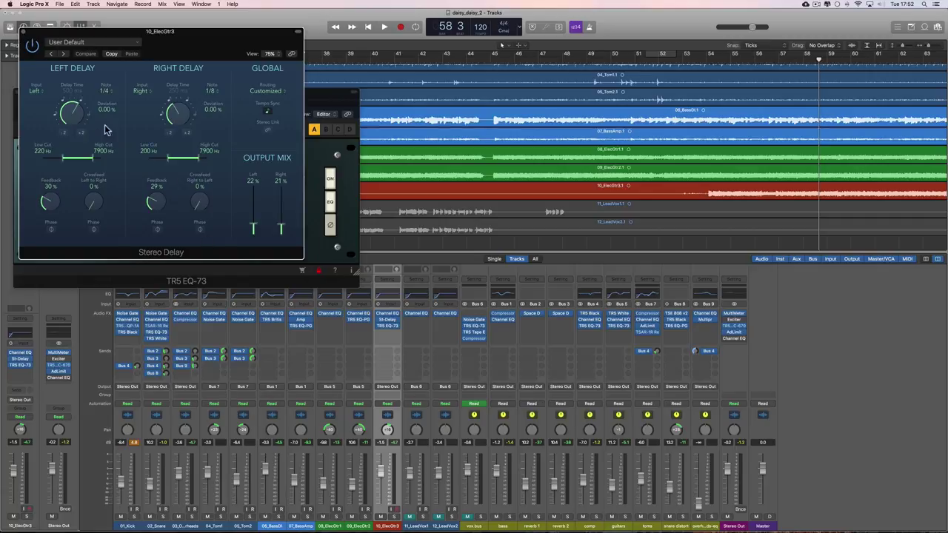
click(23, 31)
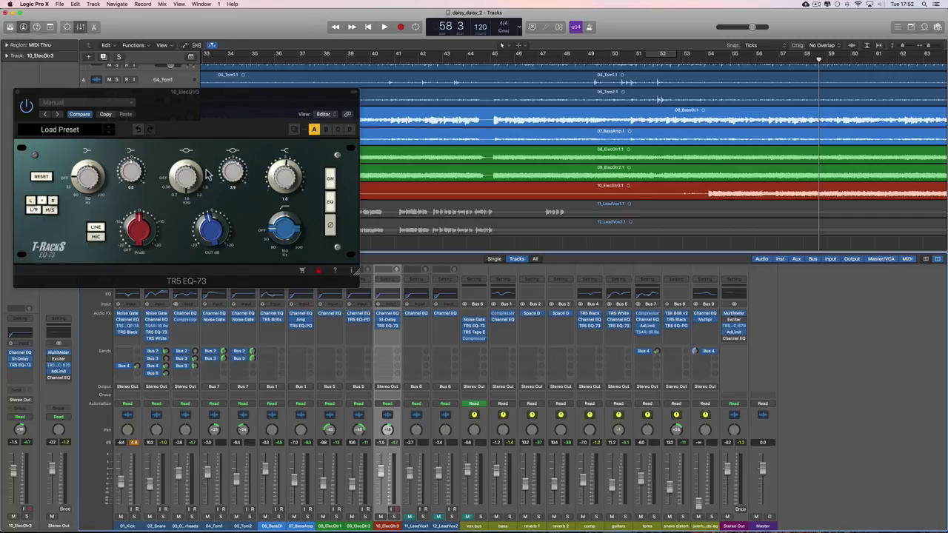
click(18, 95)
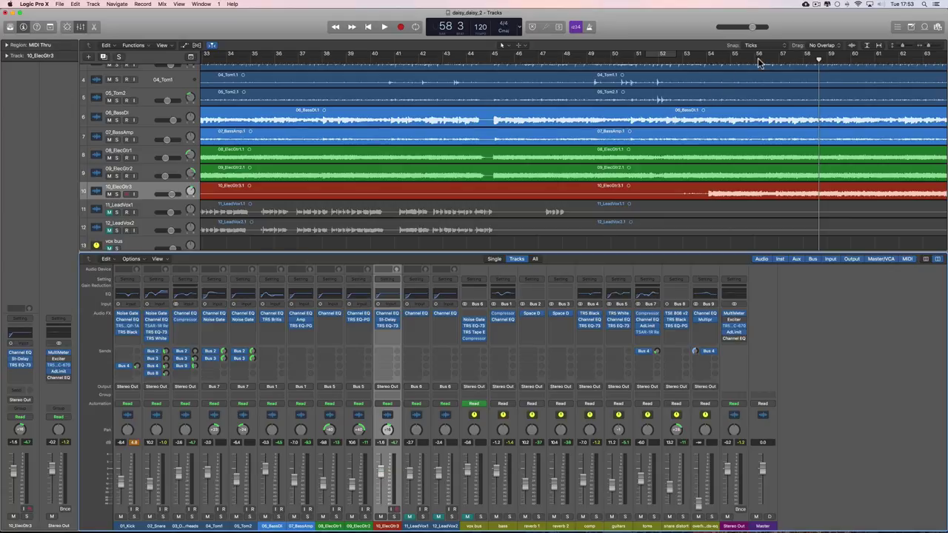
- Play the mix again from bar 53 beat 4 and lower the 10_ElecGtr3 fader to -2.0 dB
click(700, 59)
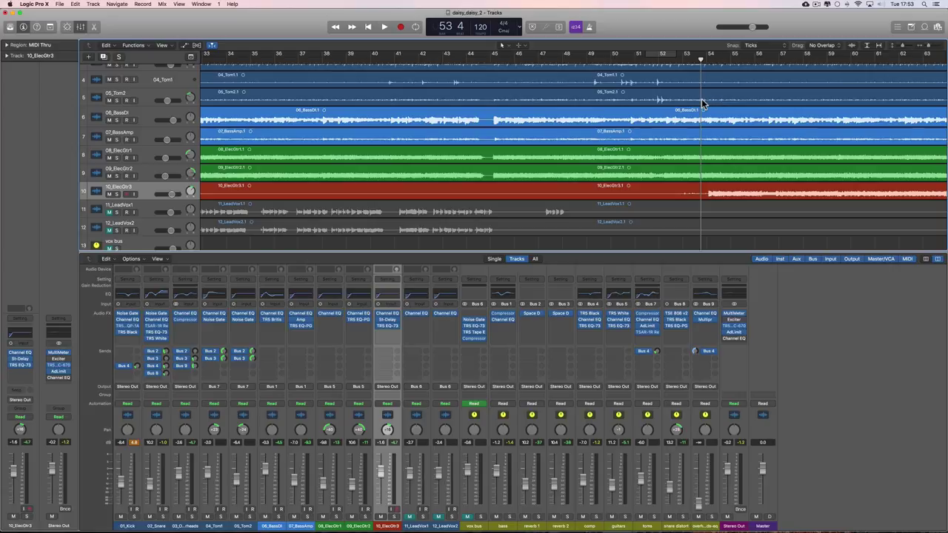
key(space)
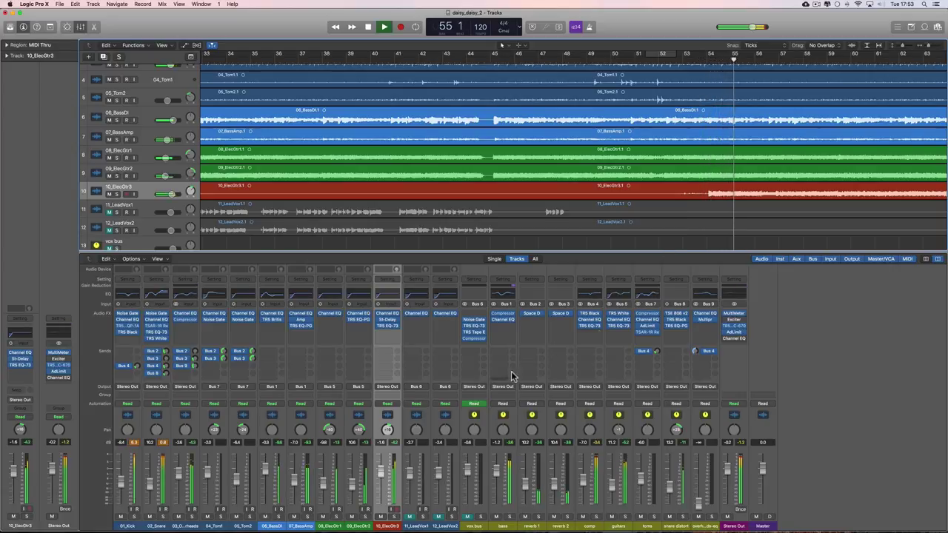
drag(382, 476, 382, 478)
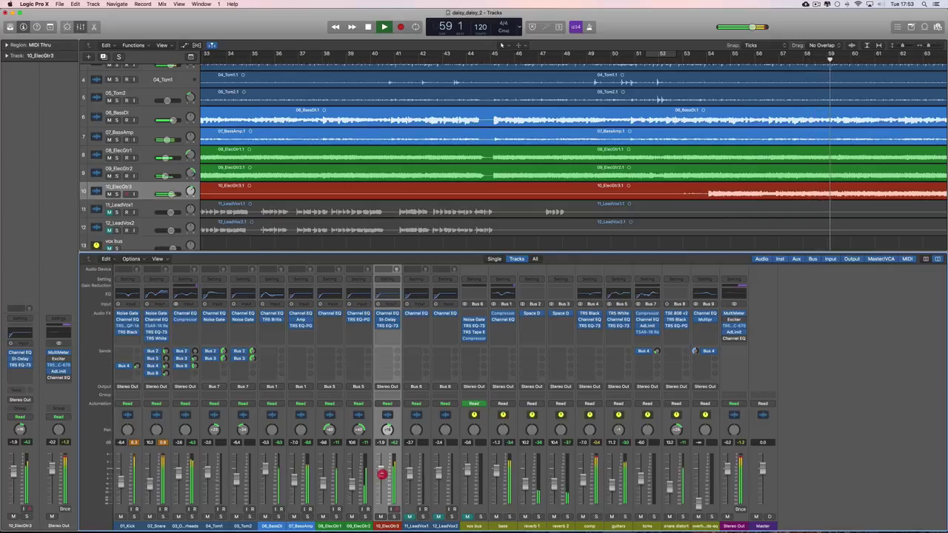
click(383, 475)
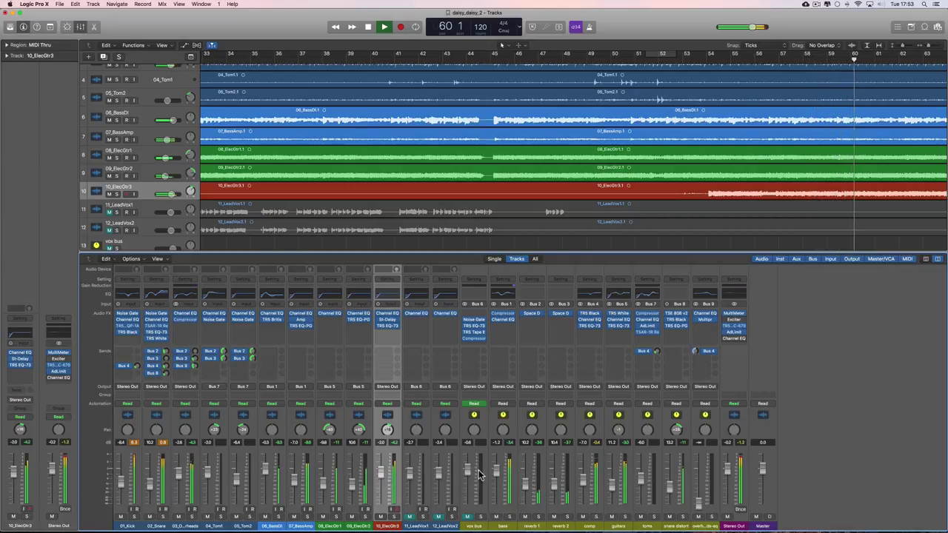
- Set the comp bus to -7.8 dB, snare distort to -13.0 dB and guitars bus to -11.4 dB during playback up to bar 70
click(583, 486)
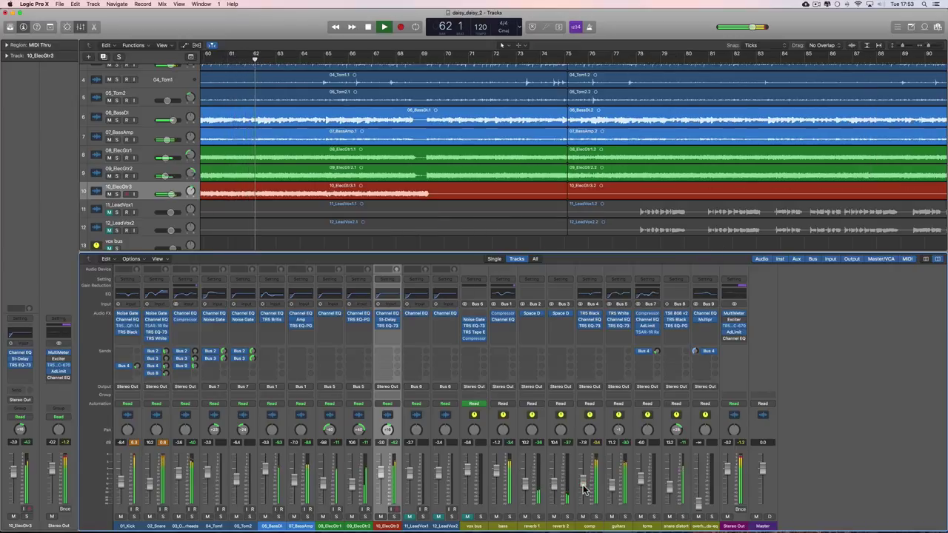
click(670, 490)
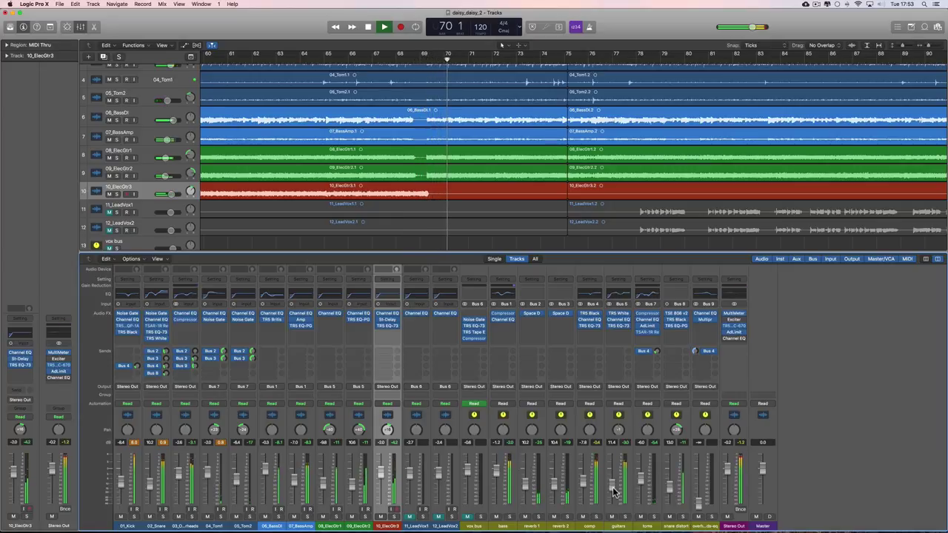
key(space)
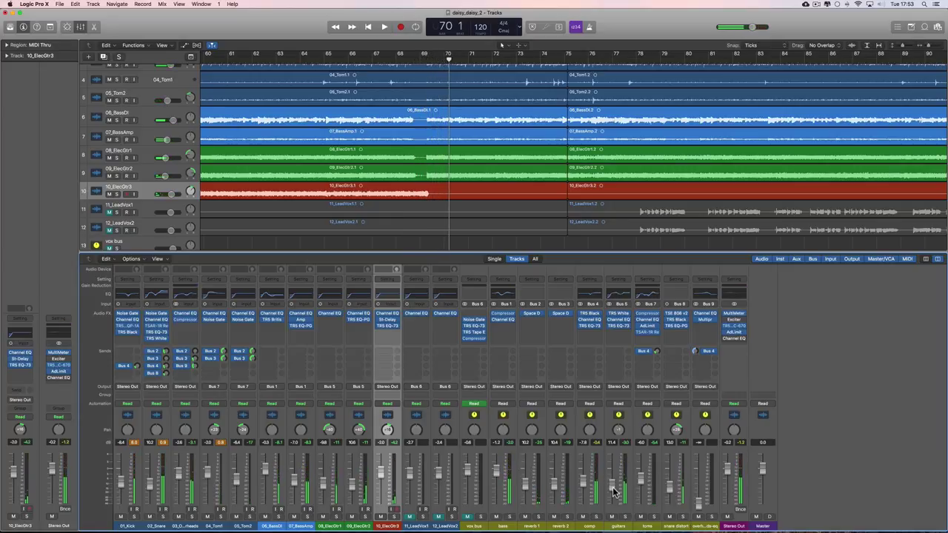
- Lower the guitars bus fader to -11.6 dB and play the mix briefly from bar 70
click(614, 488)
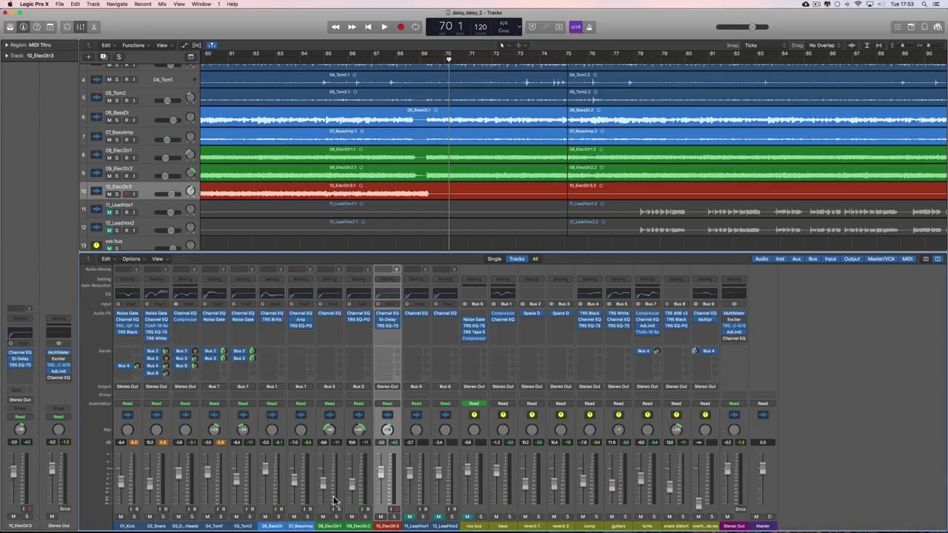
key(space)
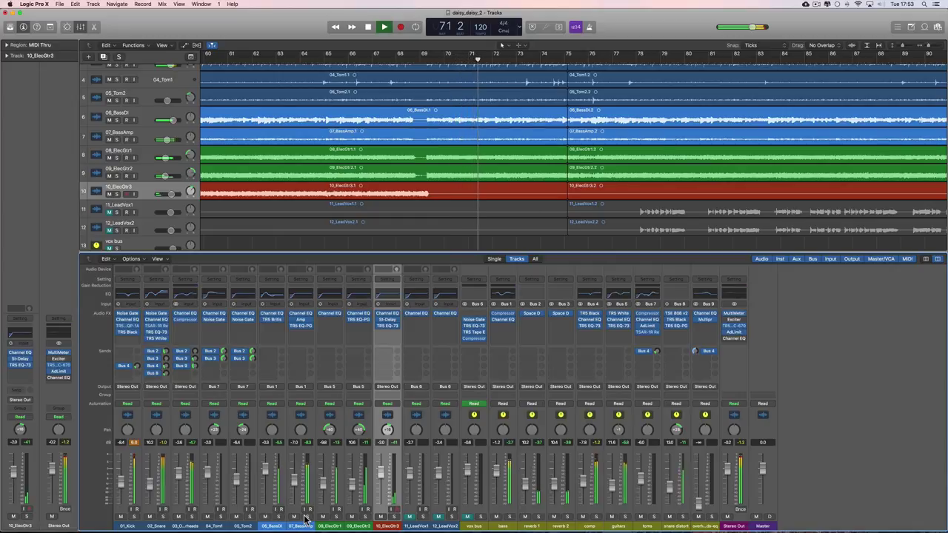
key(space)
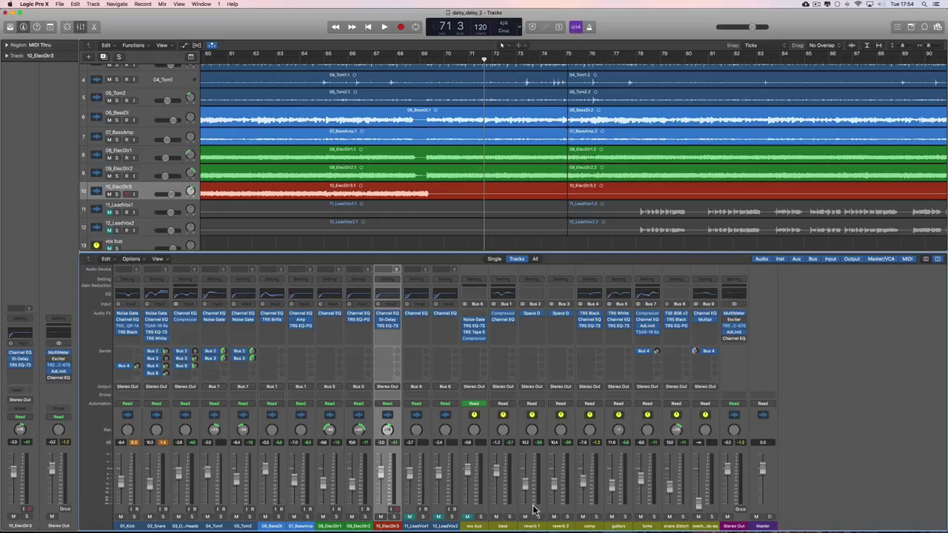
- Unmute the 11_LeadVox1 and 12_LeadVox2 channels and select both of them together
click(409, 516)
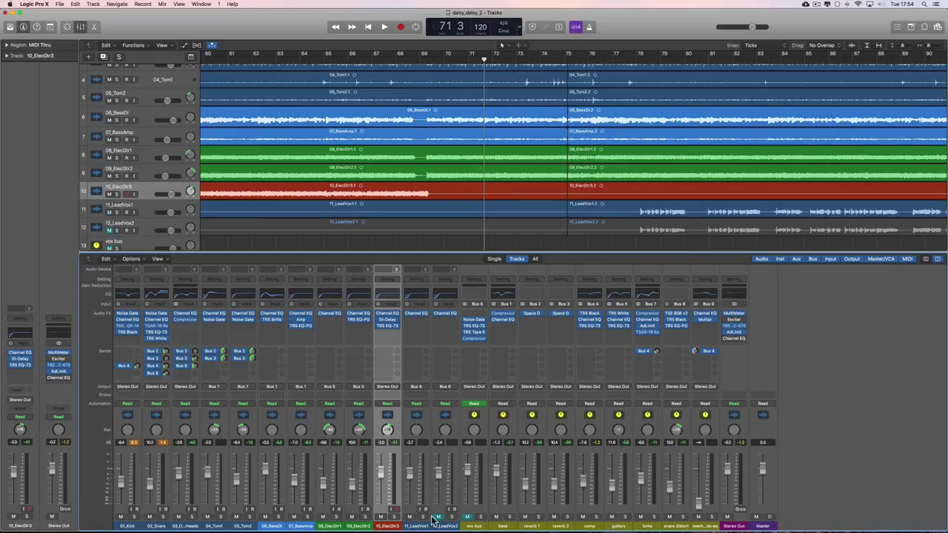
click(438, 517)
click(422, 493)
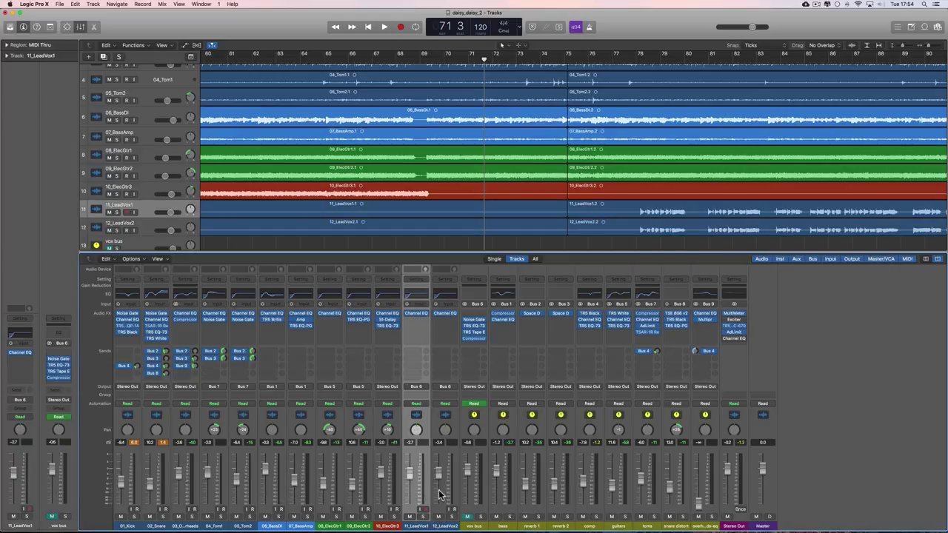
shift+click(447, 493)
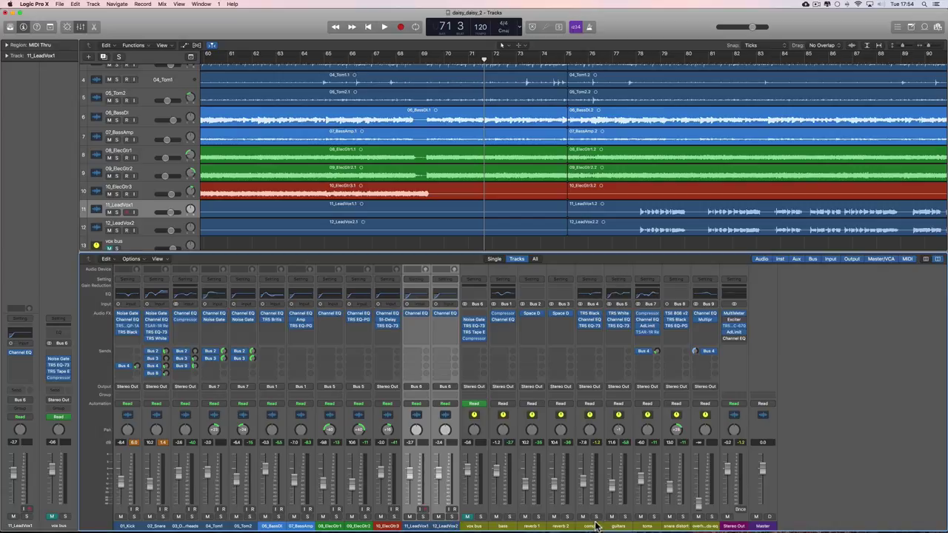
- Unmute and solo the vox bus, and play the soloed vocals from just before bar 78
click(468, 517)
click(479, 518)
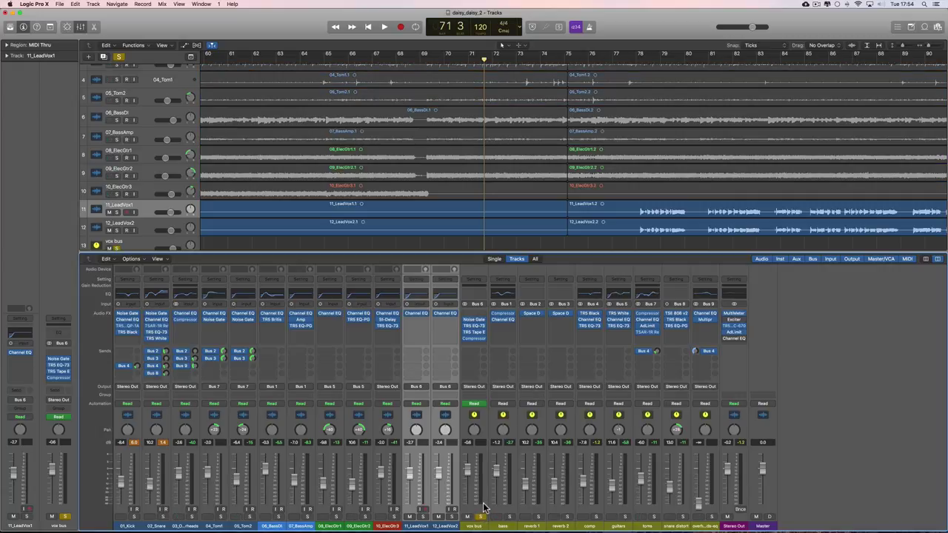
click(485, 509)
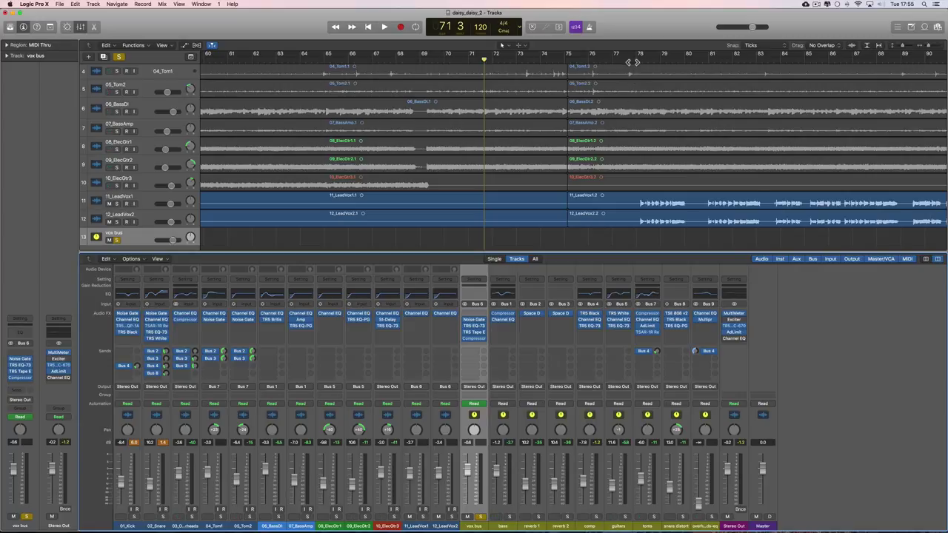
click(635, 61)
key(space)
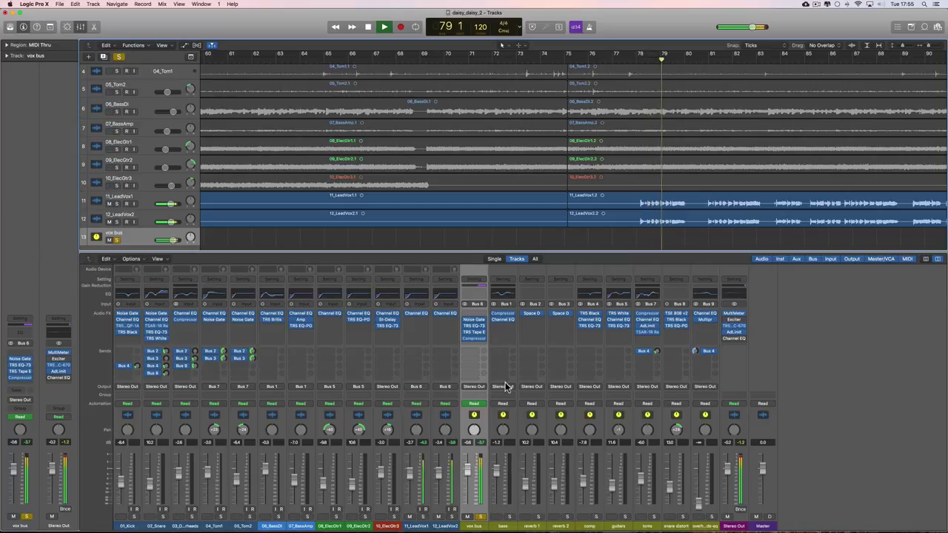
key(space)
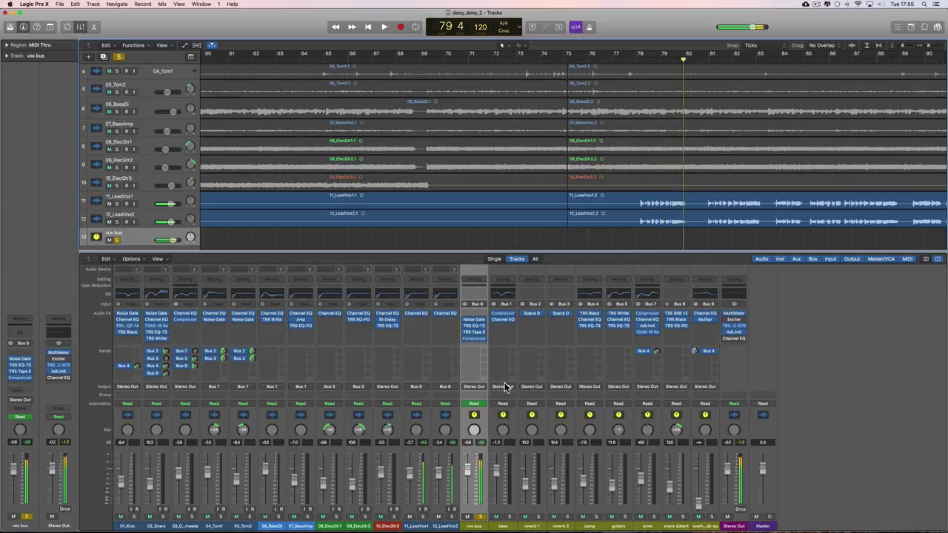
- Open the Noise Gate on the vox bus and review its settings while playing the soloed vocals
click(475, 321)
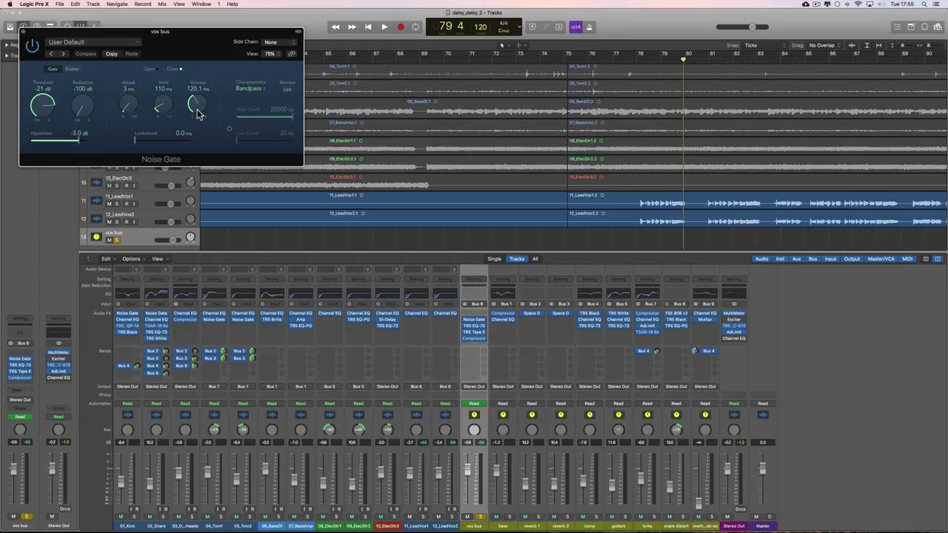
key(space)
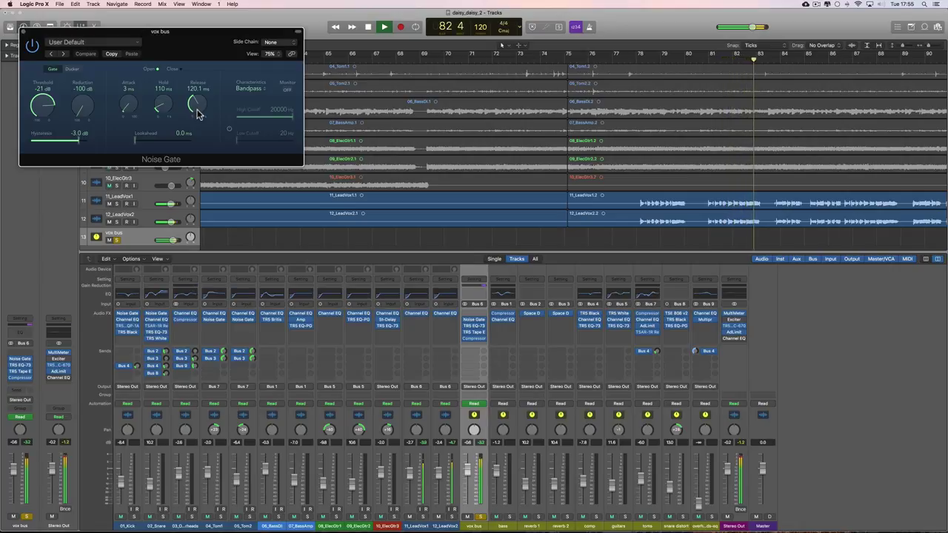
key(space)
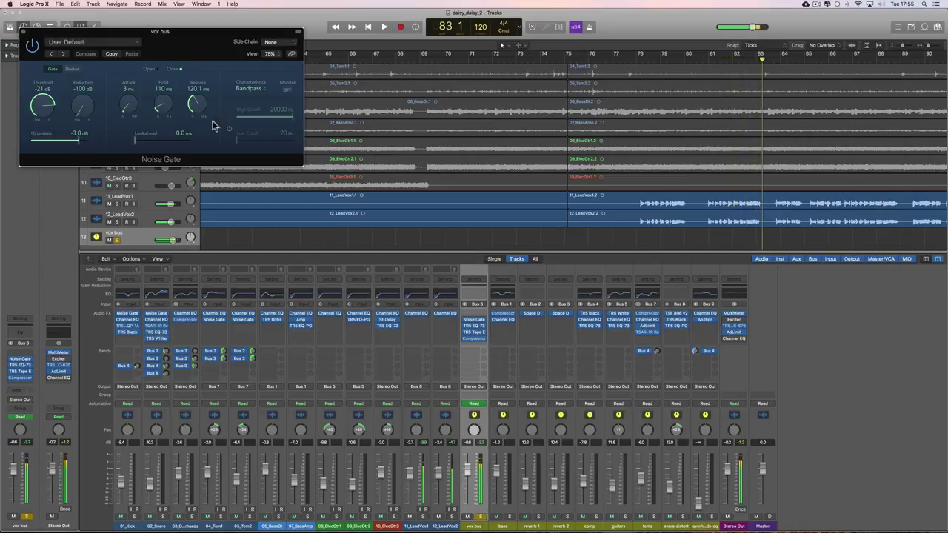
- Open the vox bus TR5 EQ-73, compare the vocals with its EQ off and on around playback, and close it
click(474, 331)
click(190, 166)
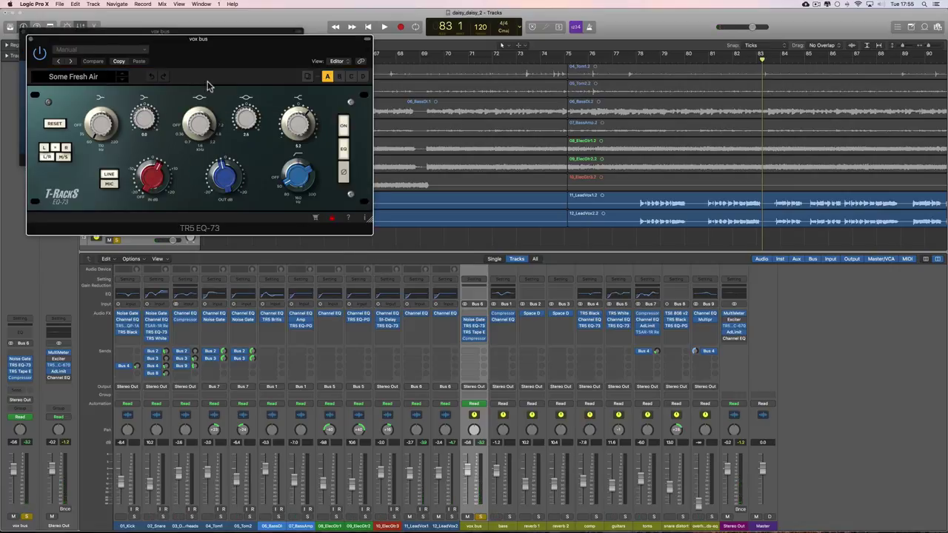
drag(222, 54, 548, 140)
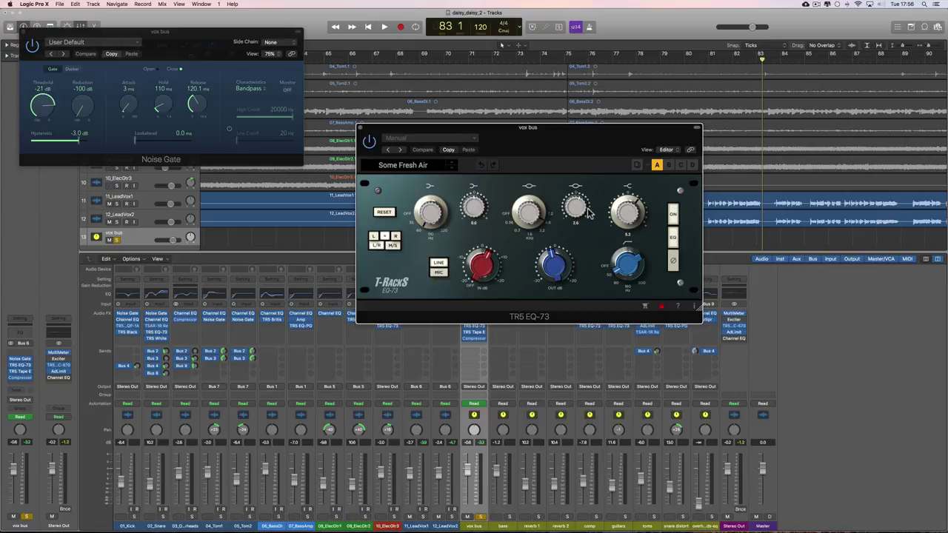
key(space)
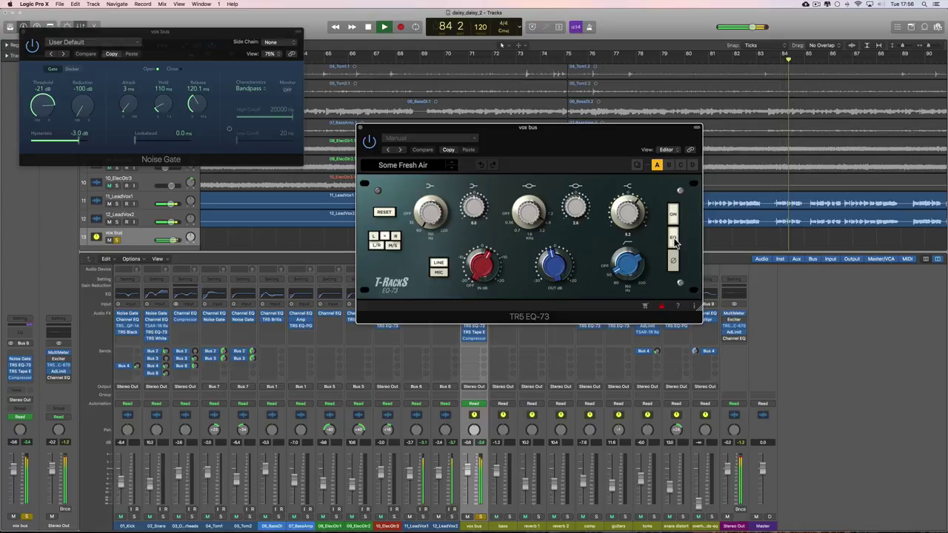
click(674, 238)
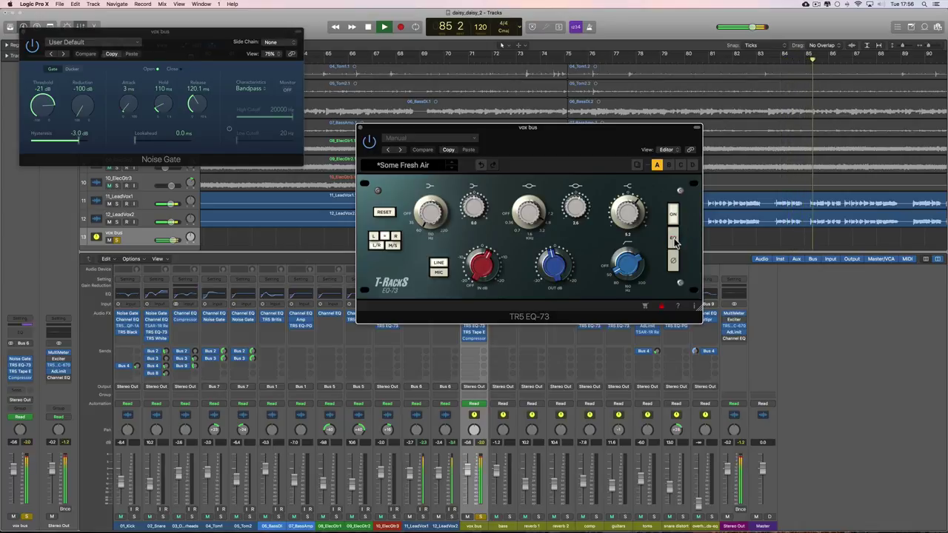
key(space)
click(675, 238)
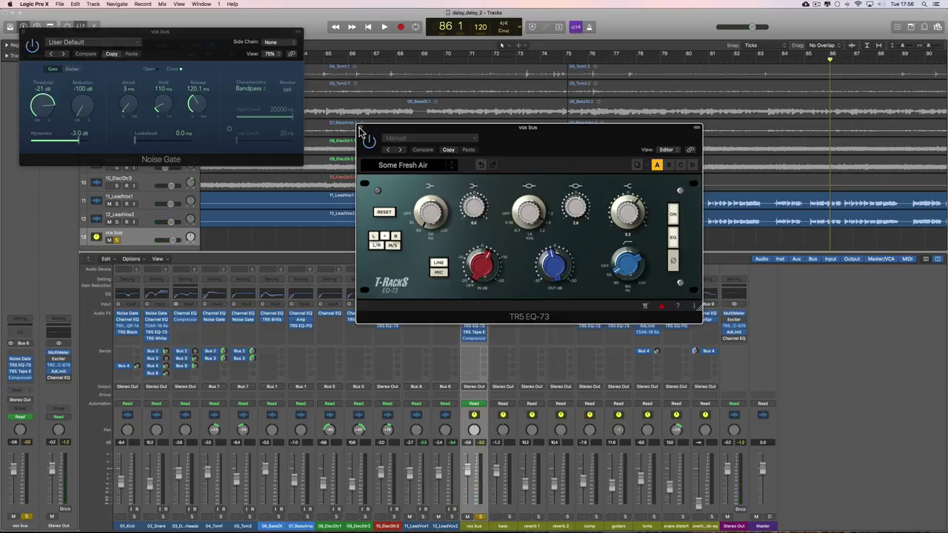
click(360, 129)
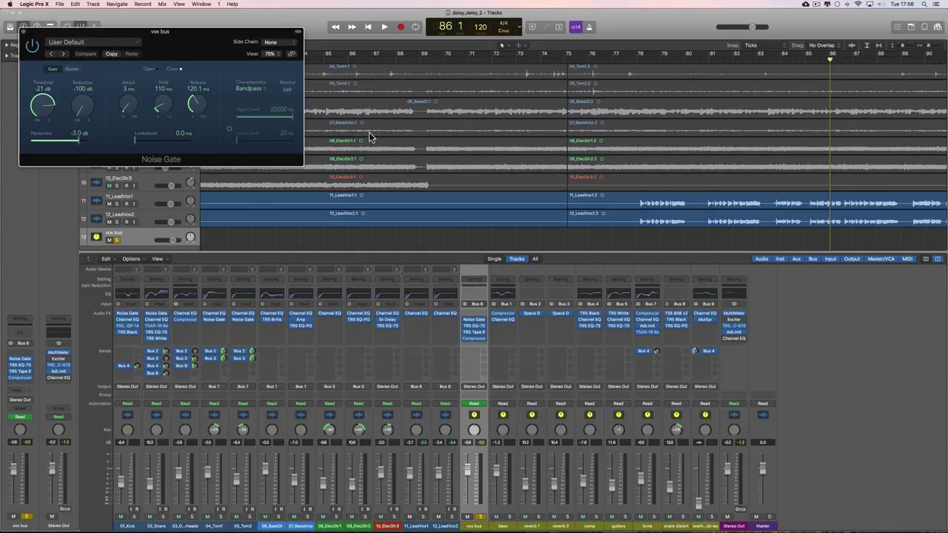
- Open the TR5 Tape Echo on the vox bus, skip its authorization, and play the soloed vocals, restarting from just before bar 83
click(476, 336)
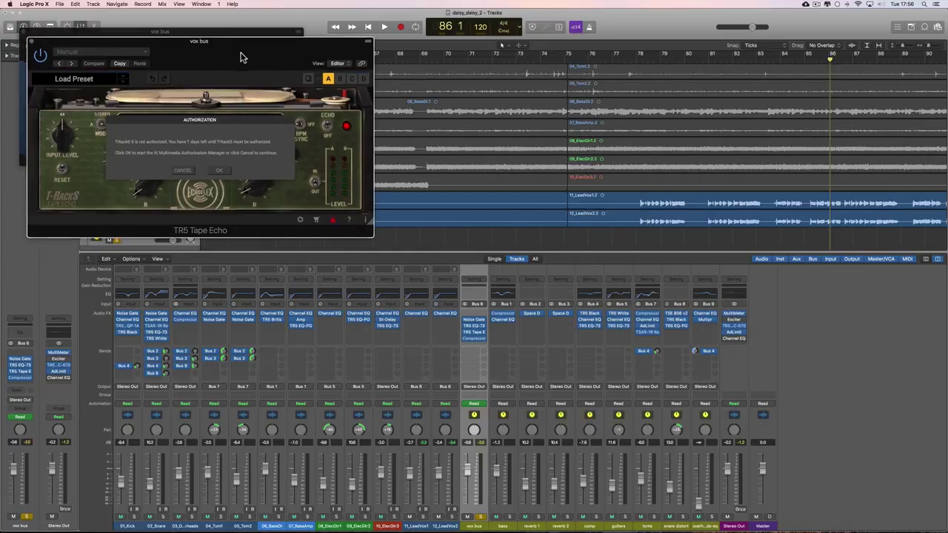
drag(241, 57, 528, 99)
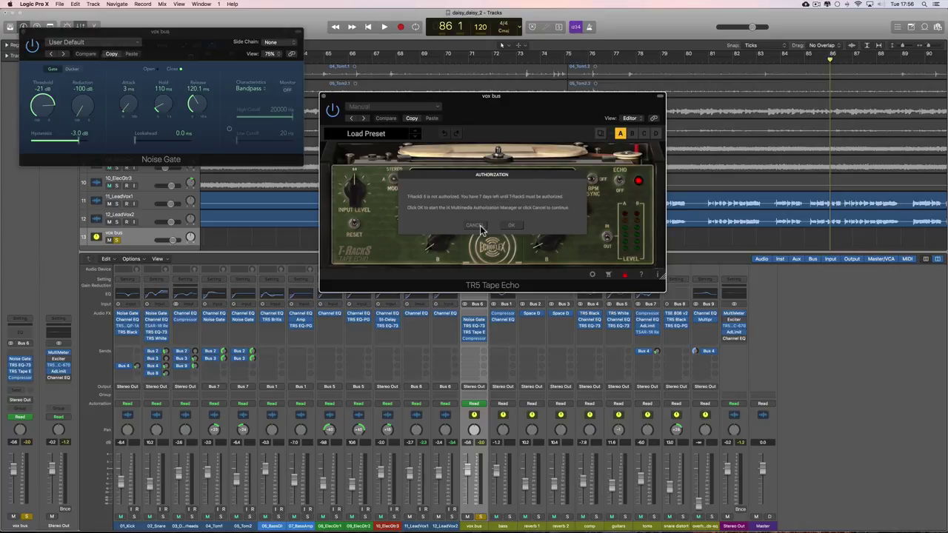
click(480, 225)
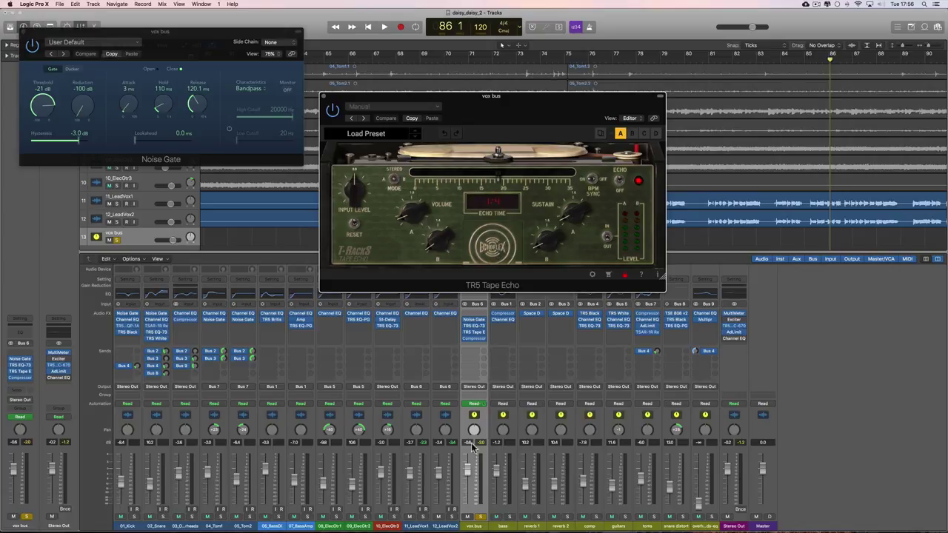
click(479, 516)
key(space)
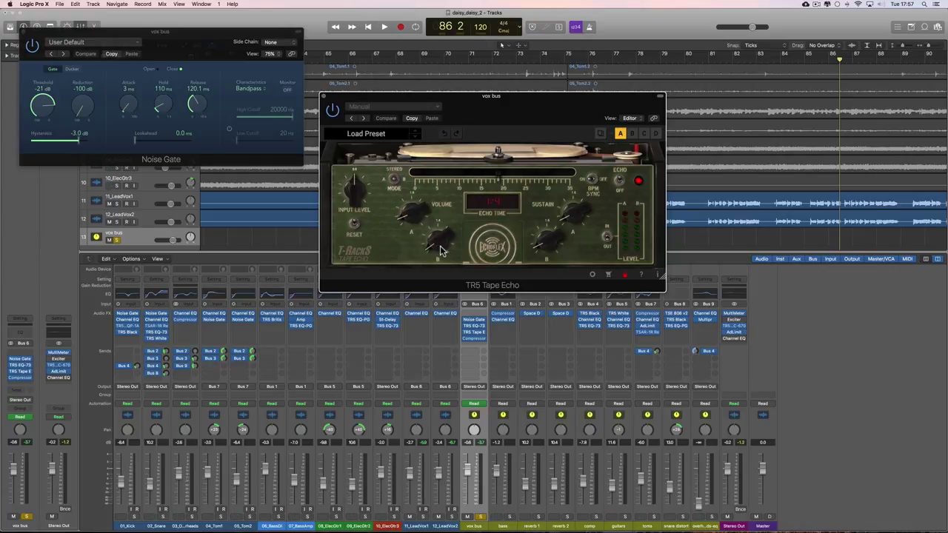
click(757, 61)
key(space)
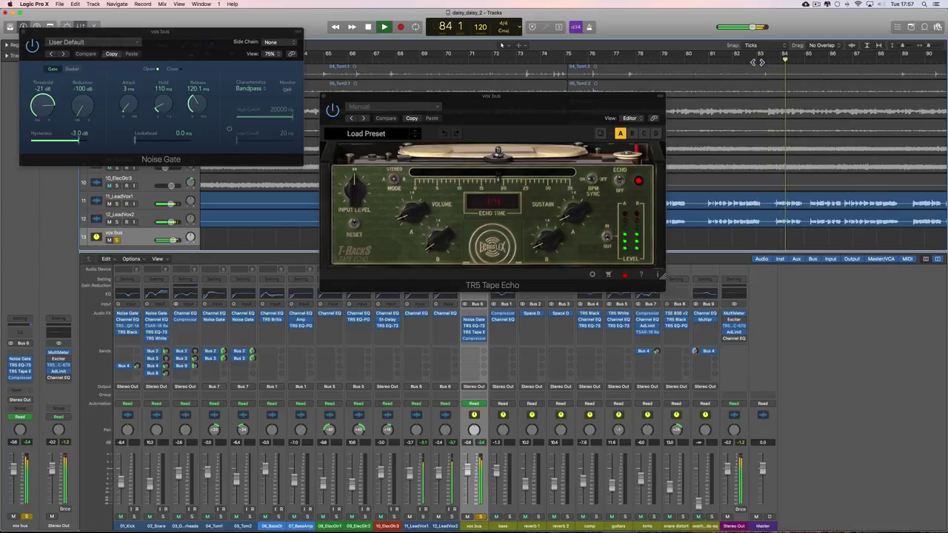
key(space)
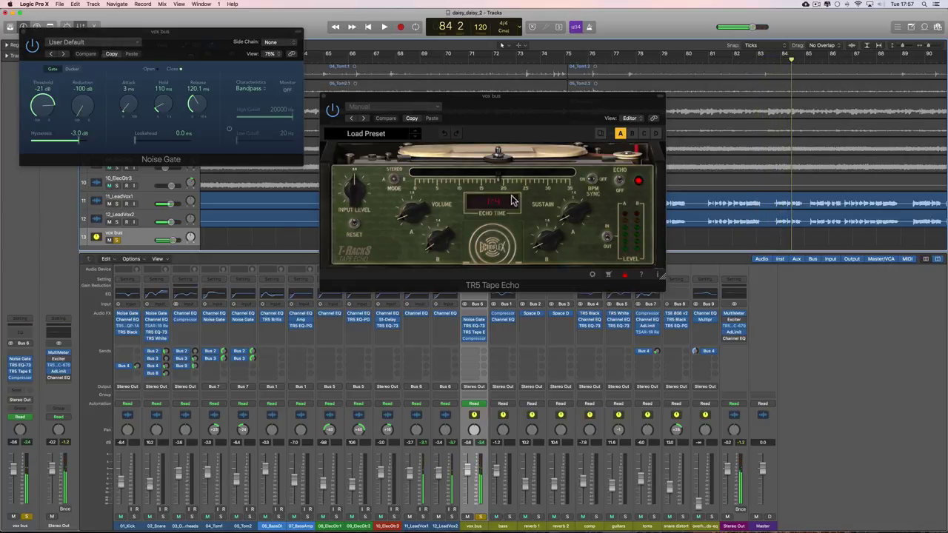
- Compare the soloed vocals with the TR5 Tape Echo's echo switched off and back on around playback
drag(483, 99, 483, 105)
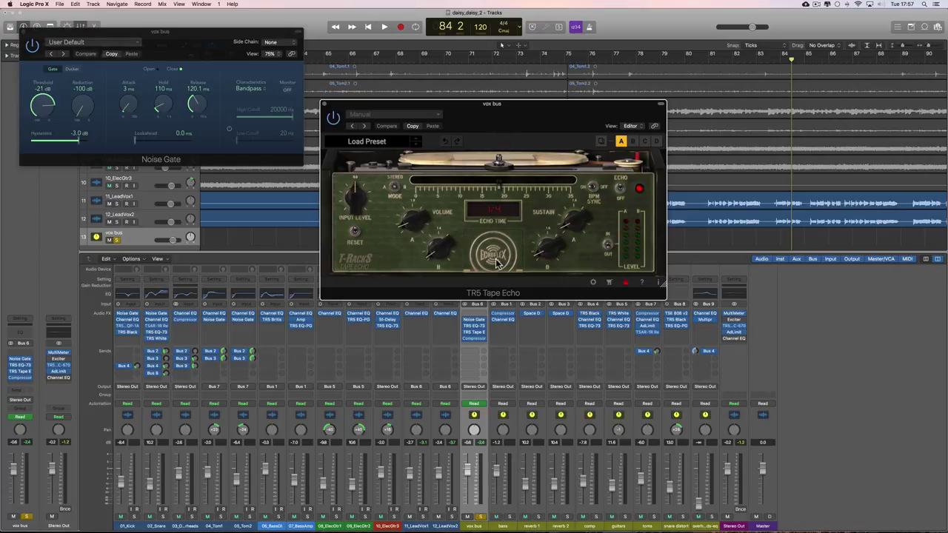
drag(497, 105, 494, 105)
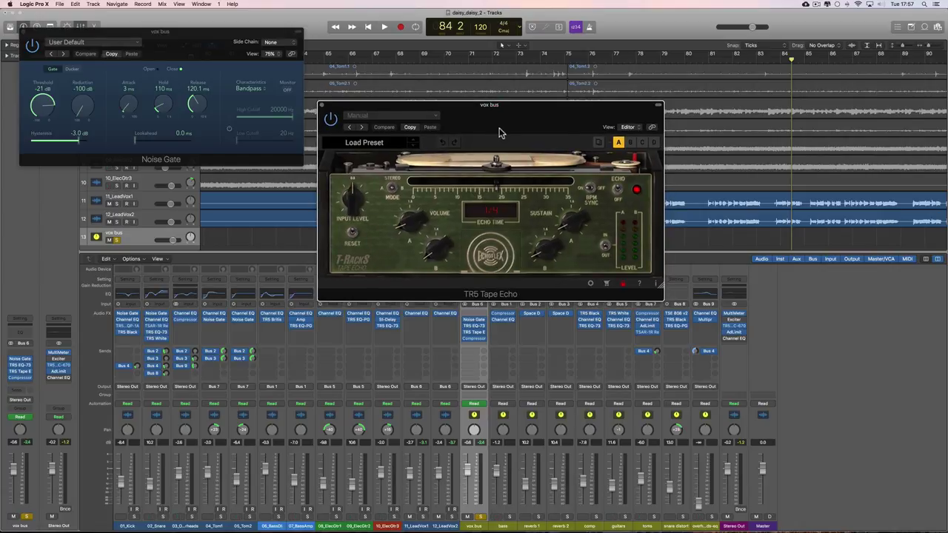
click(619, 191)
key(space)
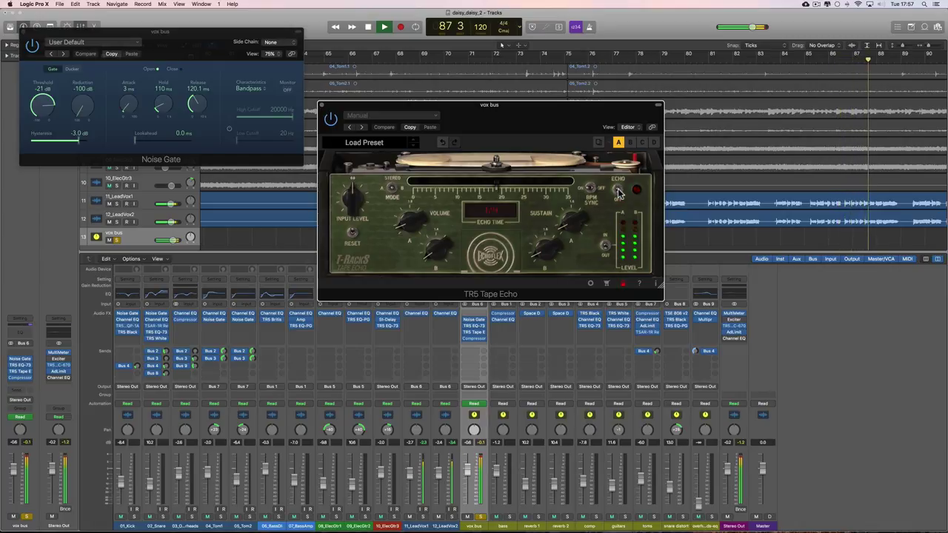
key(space)
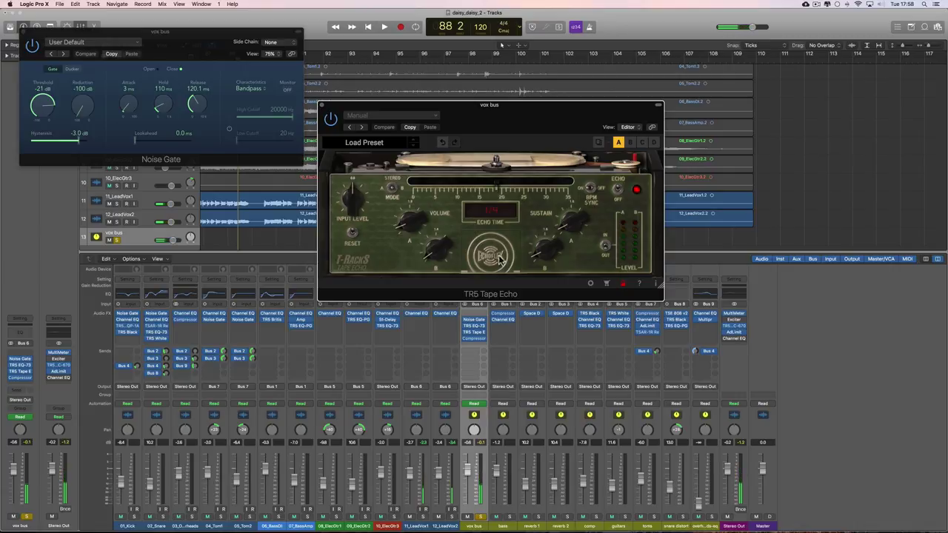
- Recheck the TR5 EQ-73 settings on the vox bus and close the equalizer, keeping the Tape Echo window open
click(475, 327)
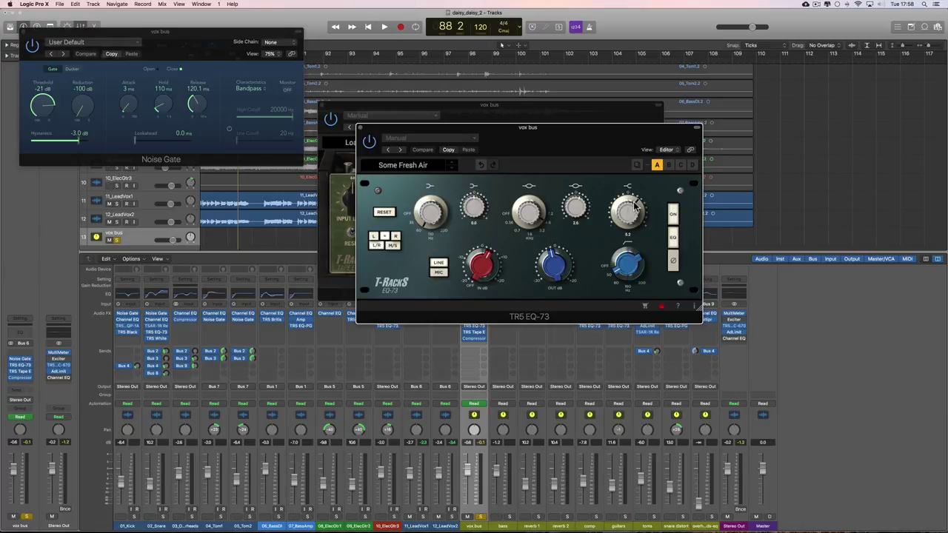
click(362, 128)
drag(353, 110, 378, 106)
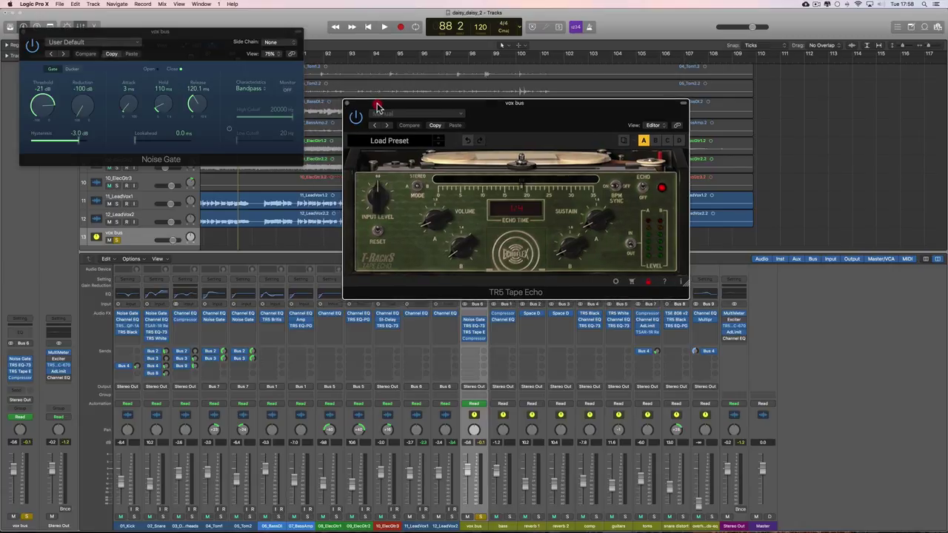
- Unsolo the vox bus, close the Tape Echo and Noise Gate windows, and move the playhead to bar 29 beat 3
click(485, 497)
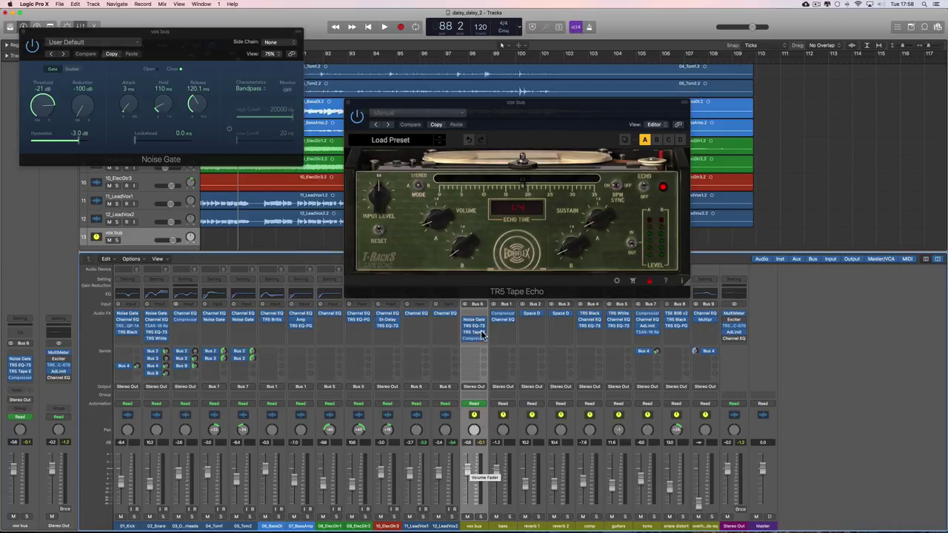
click(350, 105)
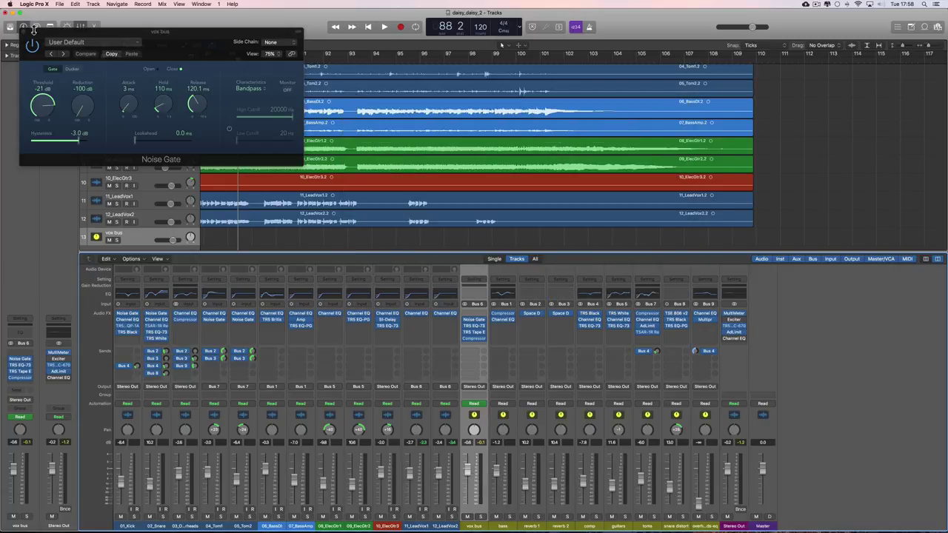
click(29, 31)
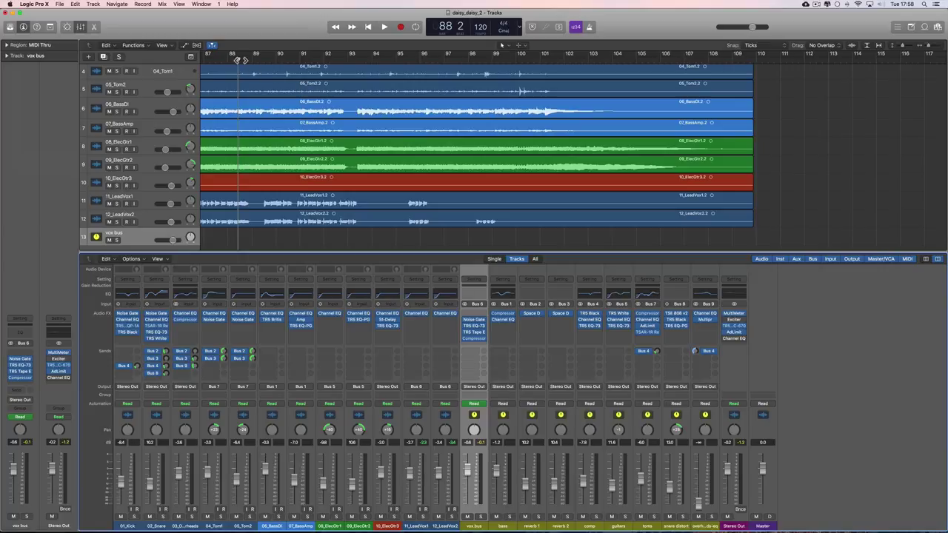
drag(238, 60, 271, 71)
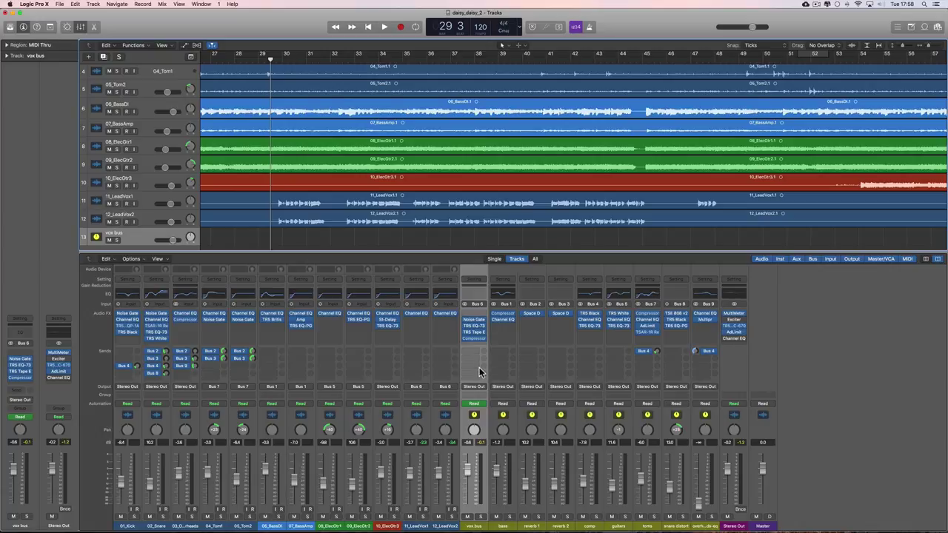
- Play the full mix from bar 29 beat 3, and reopen the vox bus's TR5 Tape Echo, skipping its authorization
key(space)
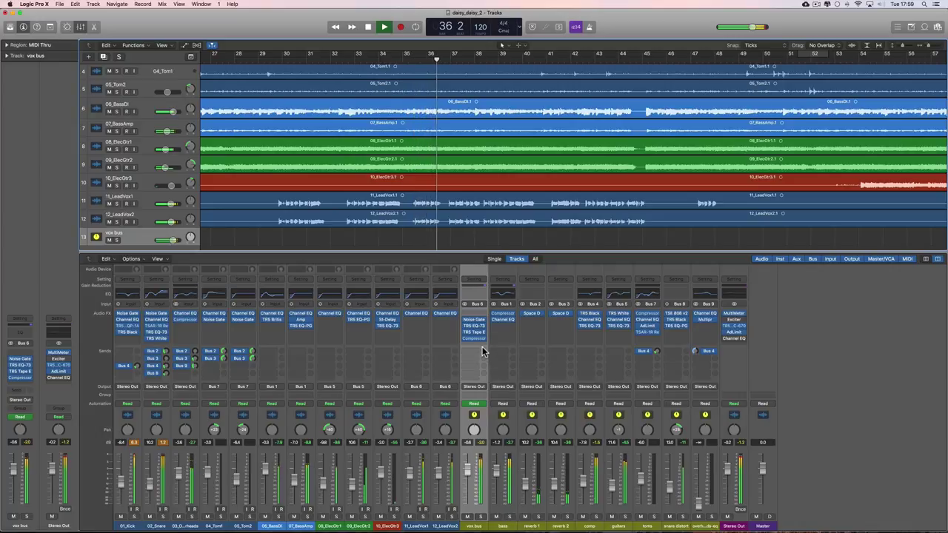
key(space)
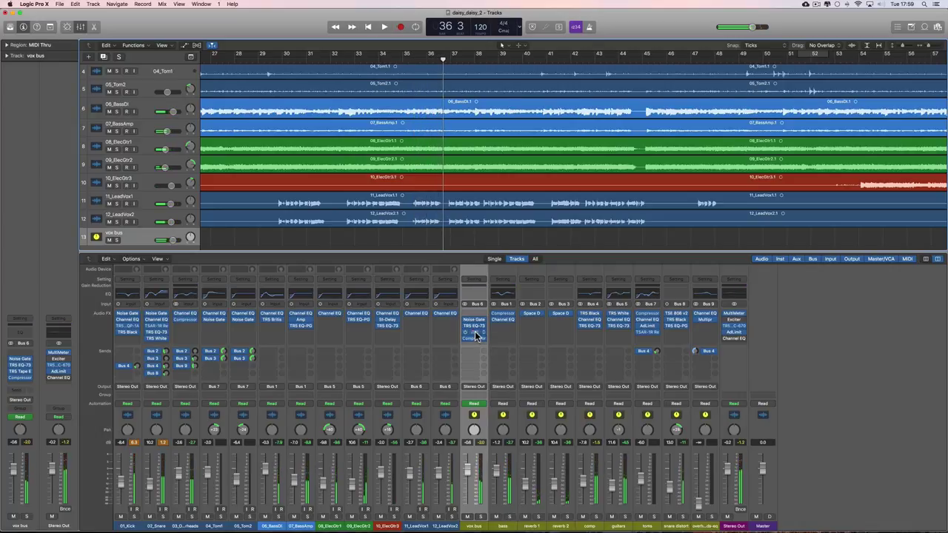
click(474, 334)
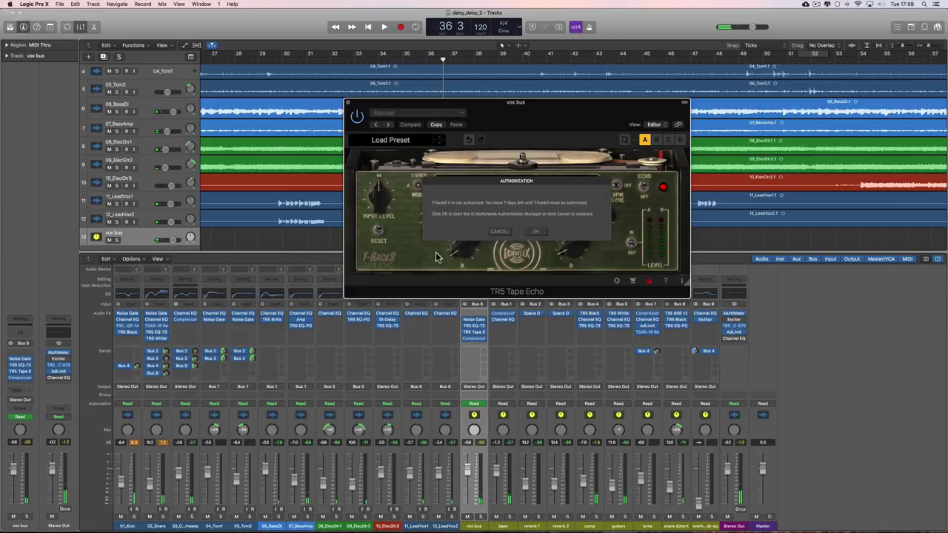
click(499, 231)
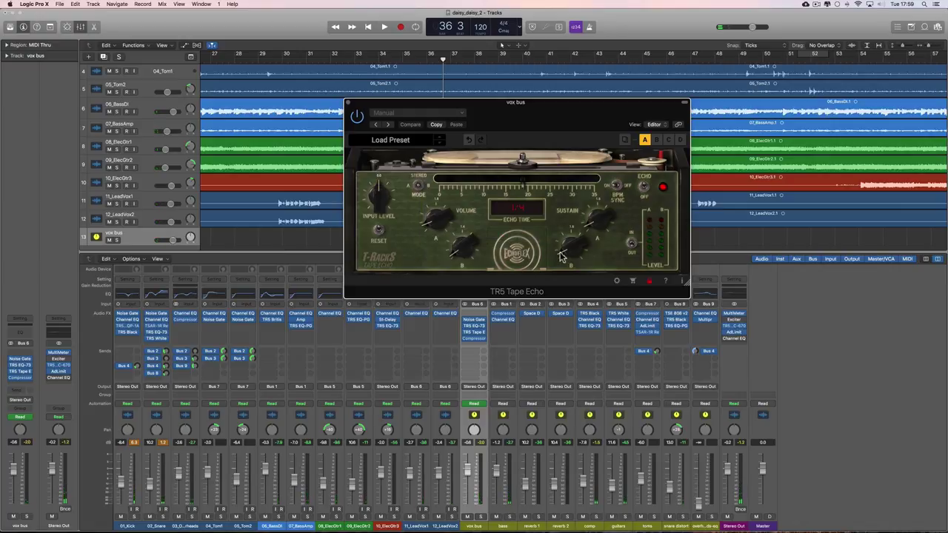
- Nudge the Tape Echo's A volume and audition the vocals within the full mix in two short passes
click(427, 227)
key(space)
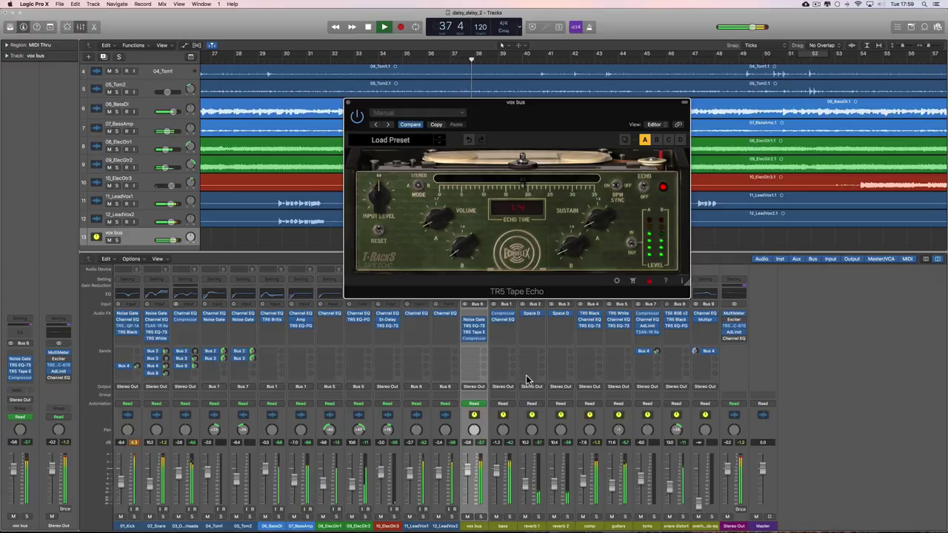
key(space)
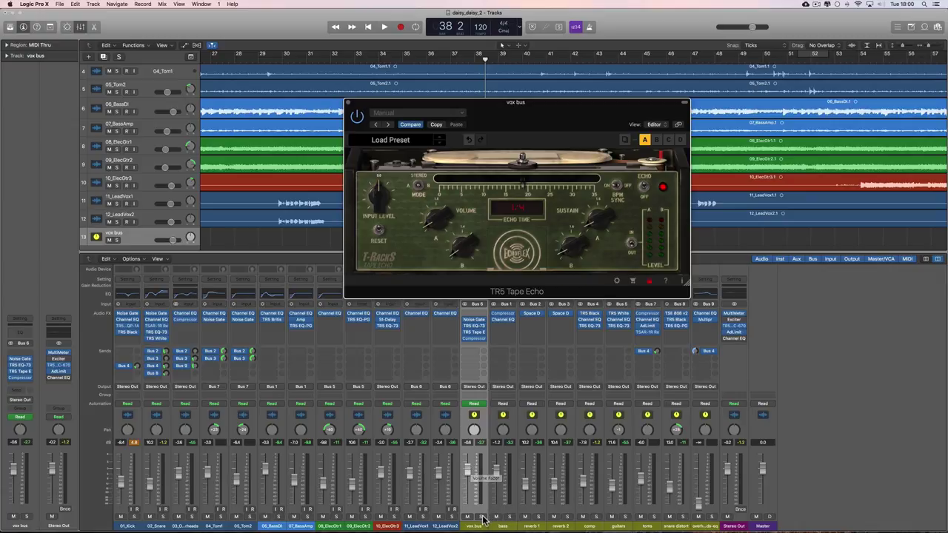
key(space)
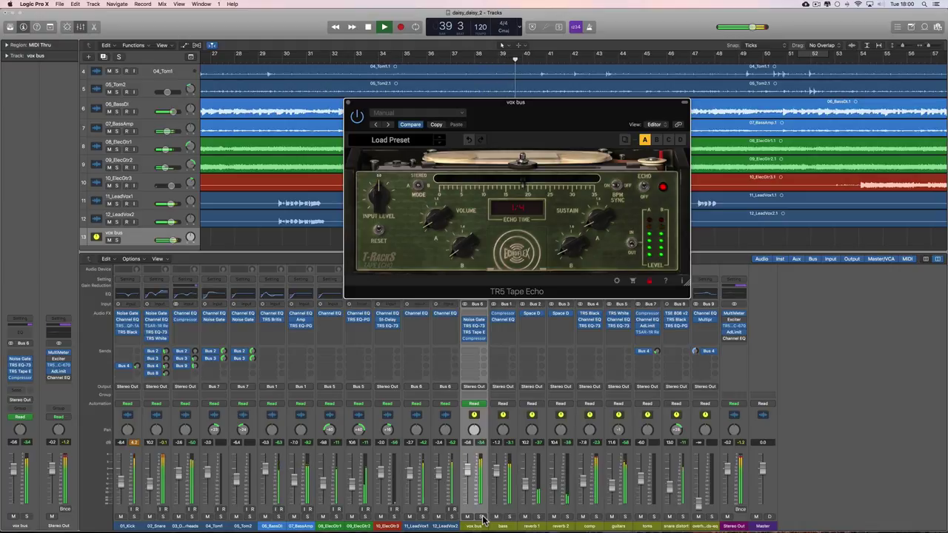
key(space)
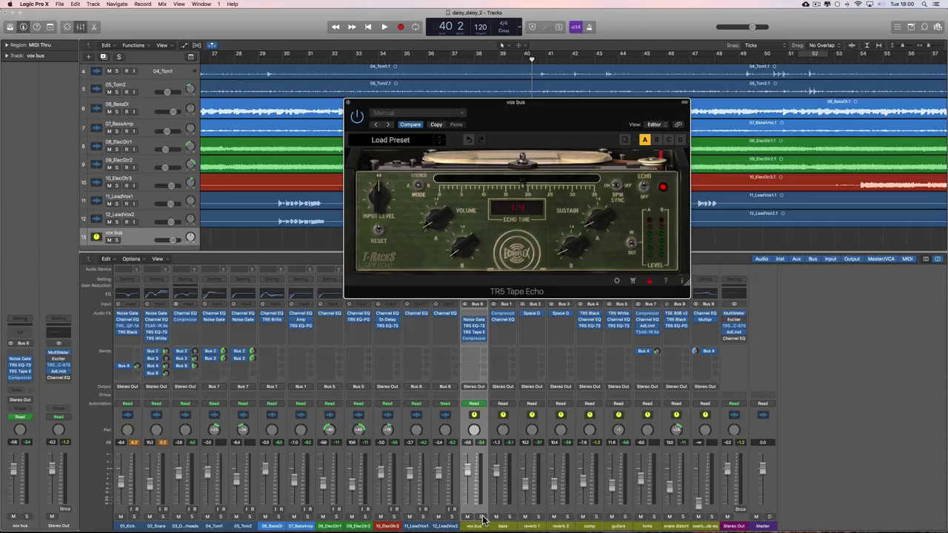
- Close the Tape Echo window and play the full mix from bar 44 to bar 45
drag(473, 107, 366, 111)
click(242, 112)
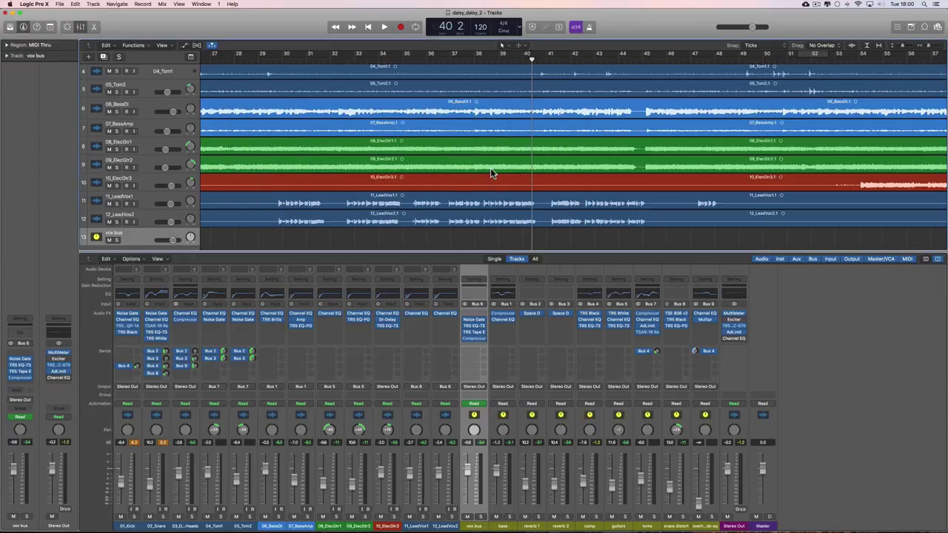
click(620, 59)
key(space)
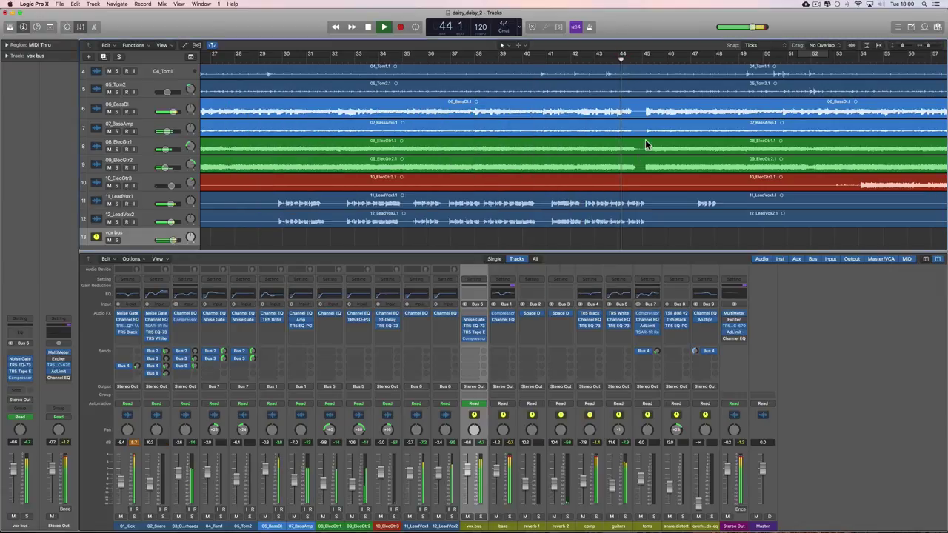
key(space)
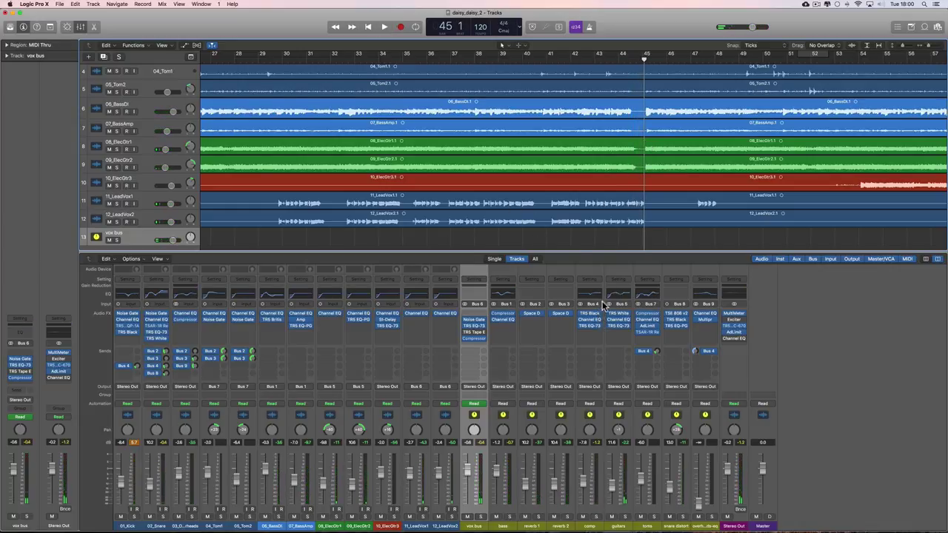
- Show the track automation and play from bar 44 through the vox bus's insert bypass automation
click(184, 46)
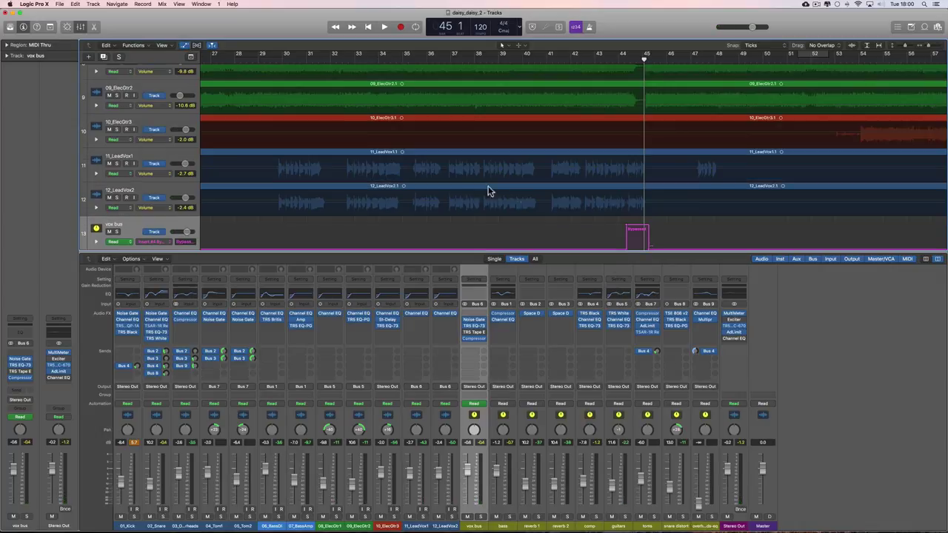
scroll(554, 204, down, 1)
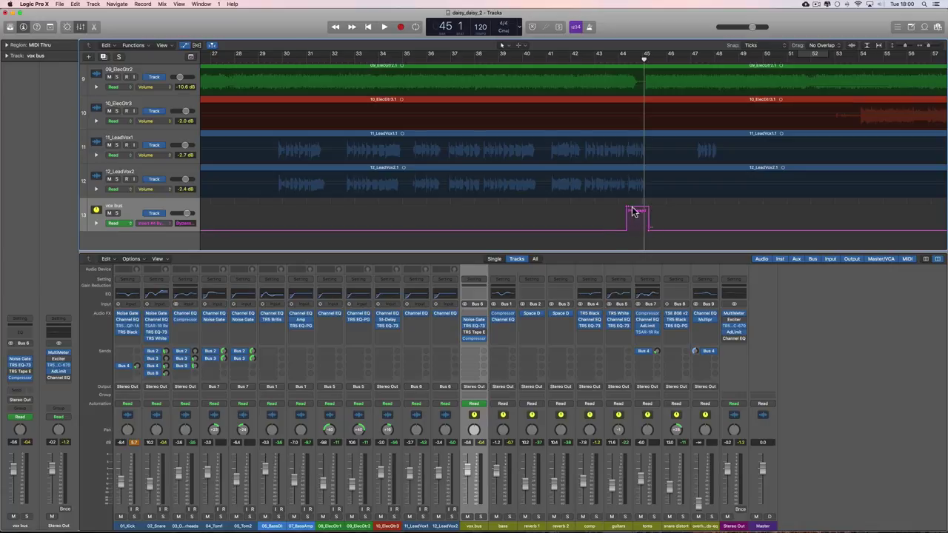
double_click(612, 62)
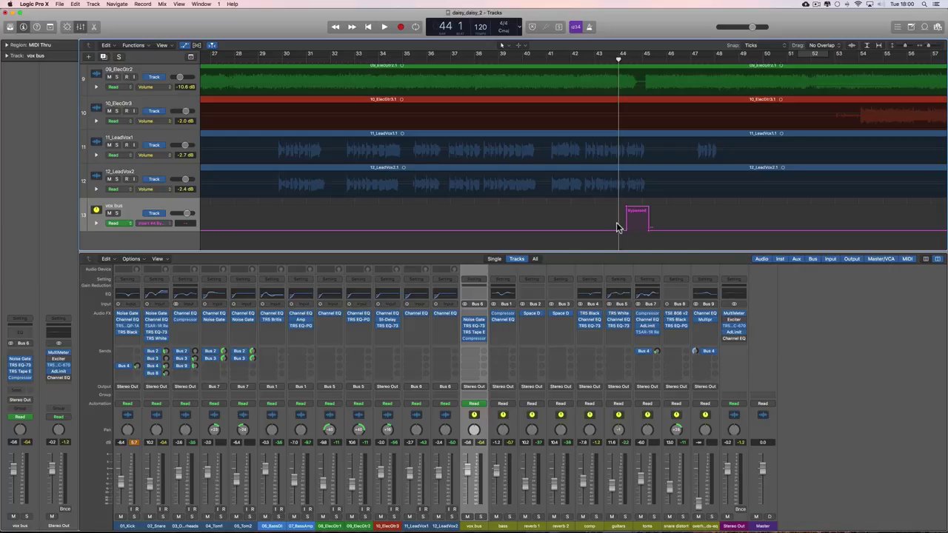
key(space)
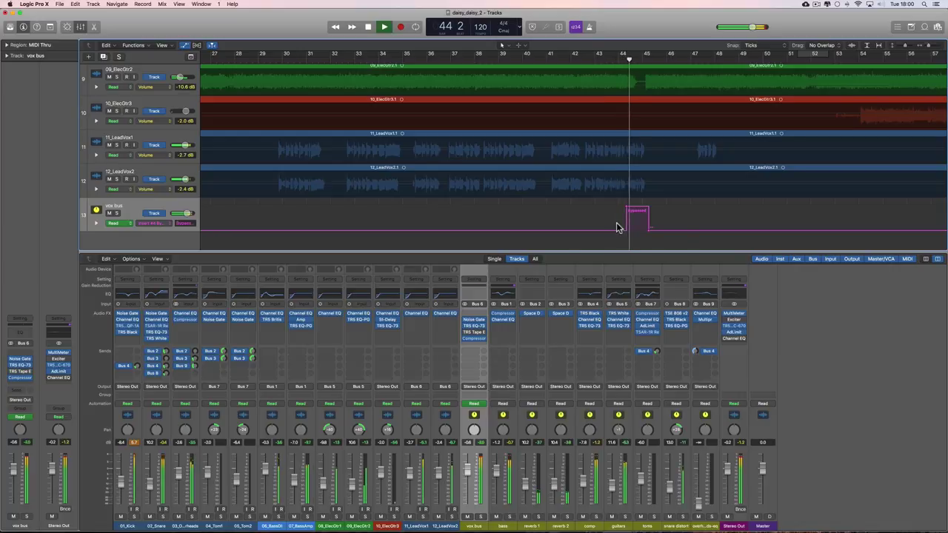
key(space)
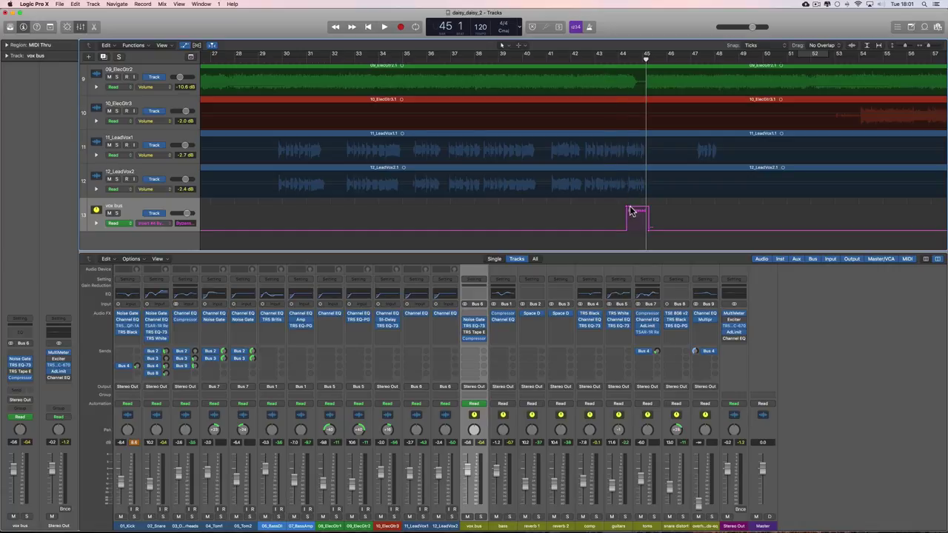
- Replay the mix from bar 42 through the vox bus bypass section to bar 45 beat 3
click(568, 62)
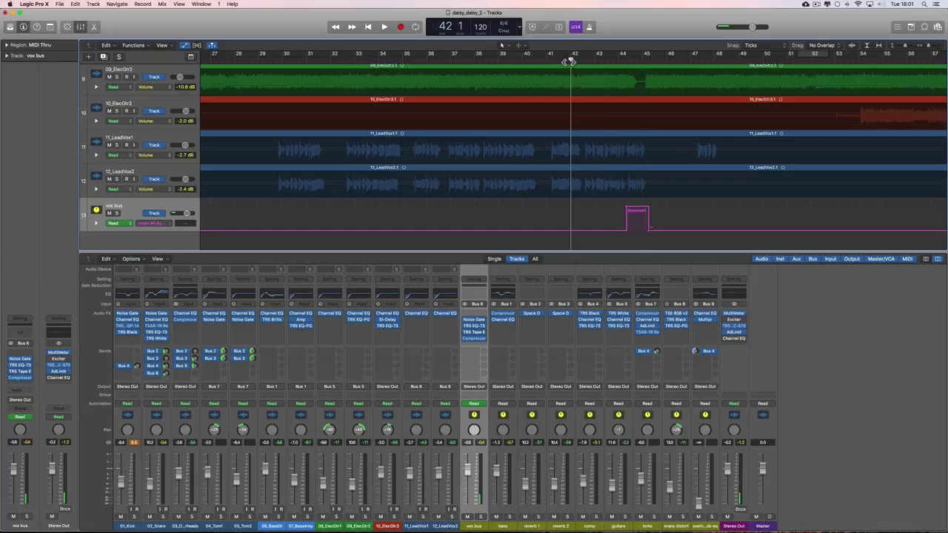
key(space)
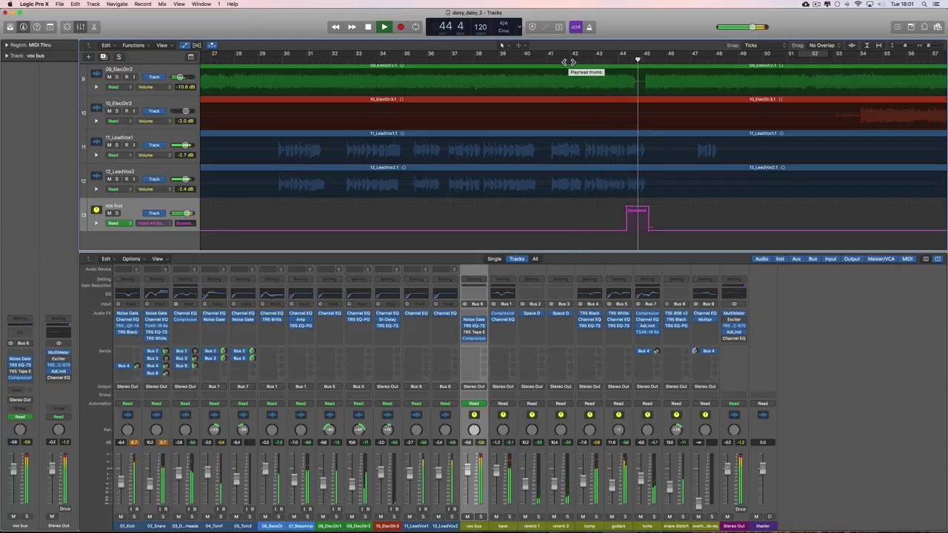
key(space)
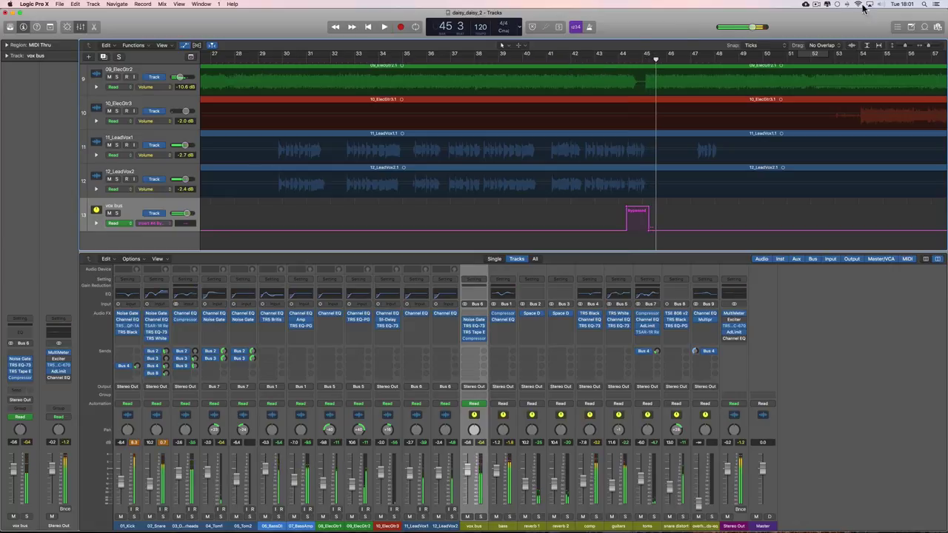
- Examine the song's opening and the 06_BassDI region's entry, placing the playhead at bar 2 and at bar 5
drag(930, 47, 923, 47)
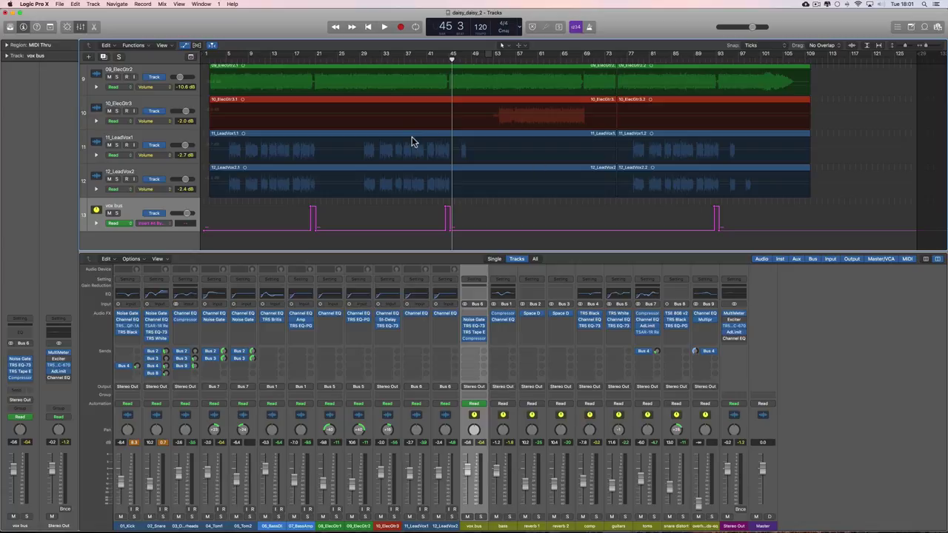
scroll(335, 129, up, 3)
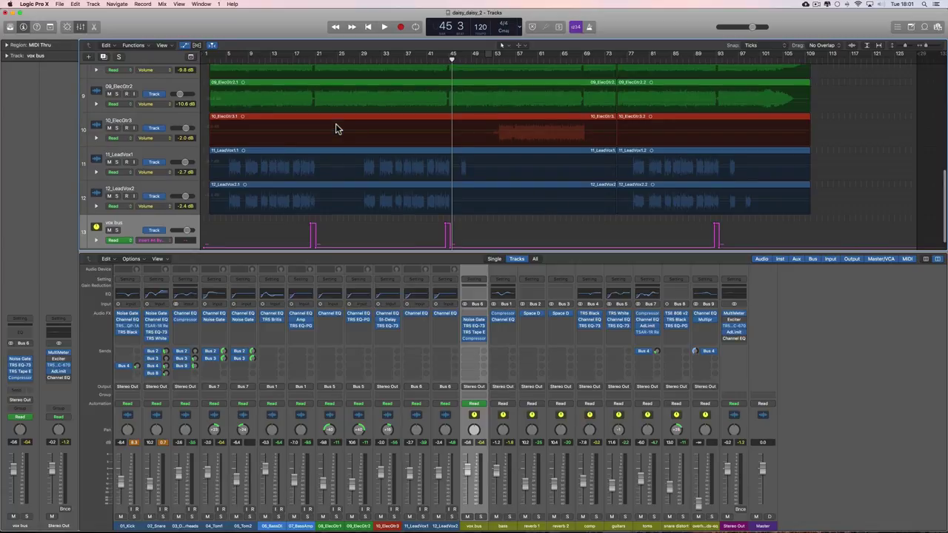
scroll(335, 123, up, 5)
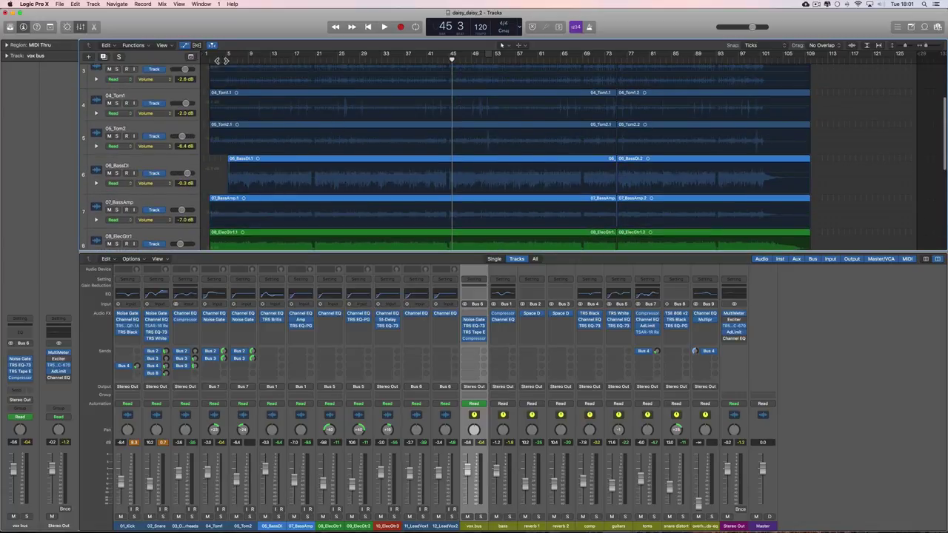
click(211, 62)
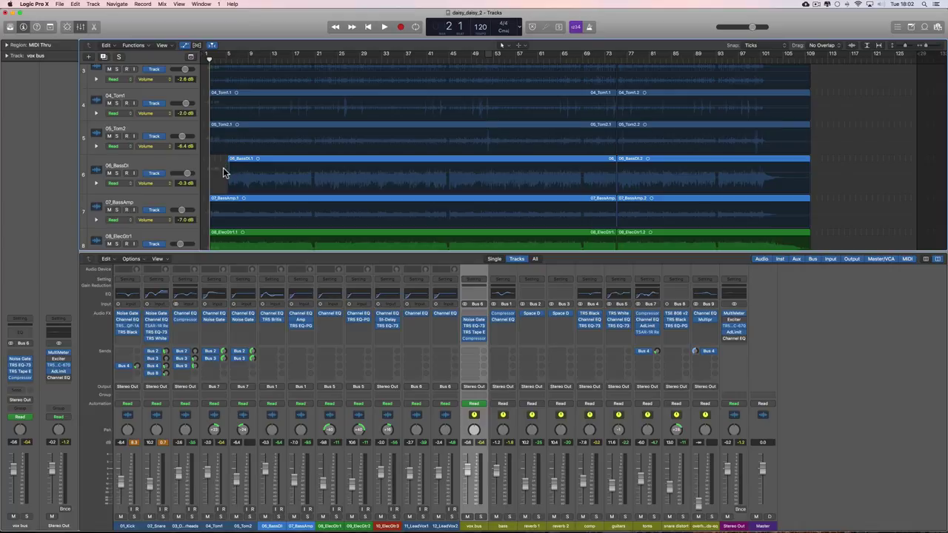
scroll(225, 178, down, 1)
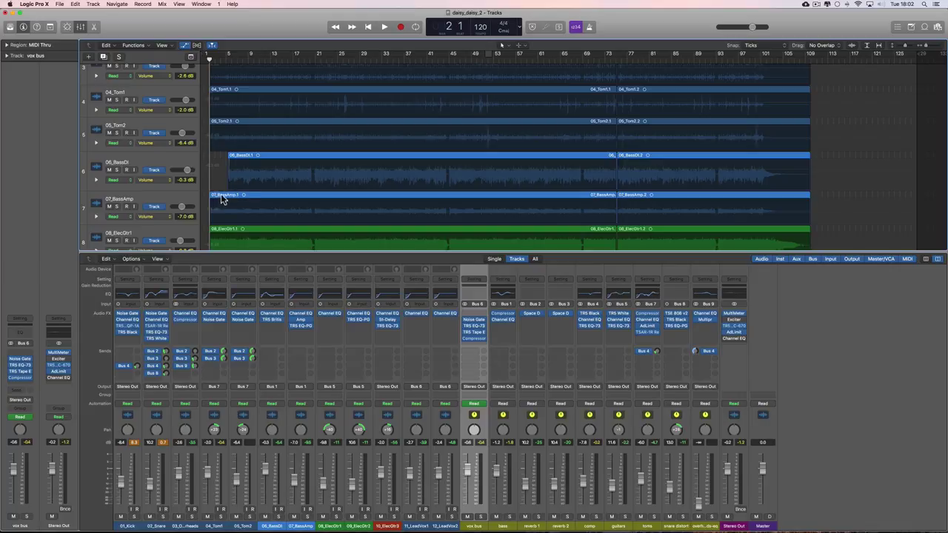
click(228, 59)
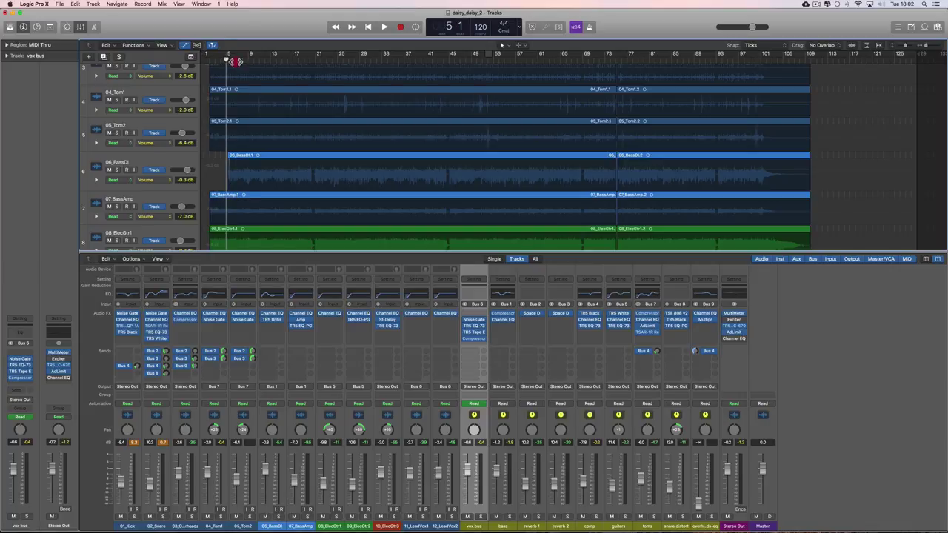
- Play the mix from bar 1 beat 4 through the 06_BassDI entry to bar 11 beat 2
click(938, 48)
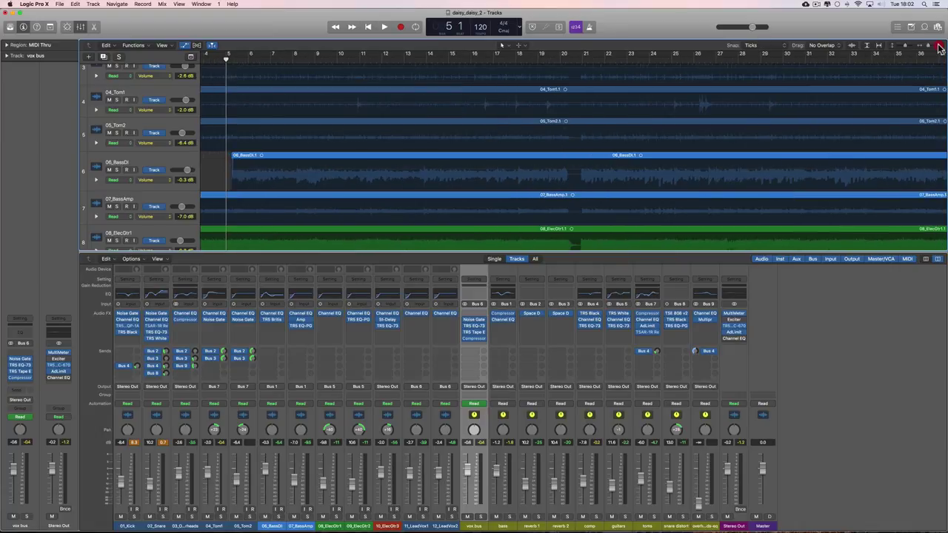
click(938, 48)
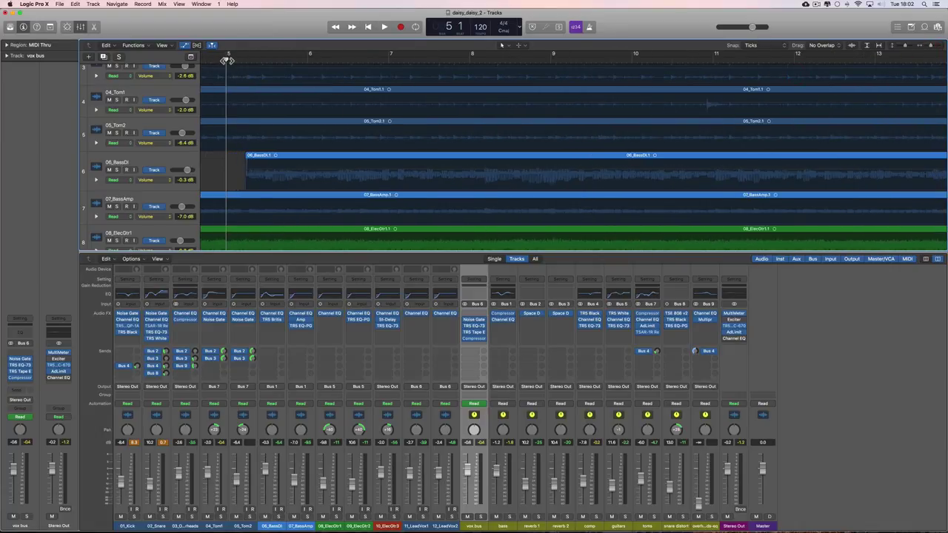
click(220, 59)
drag(216, 59, 163, 60)
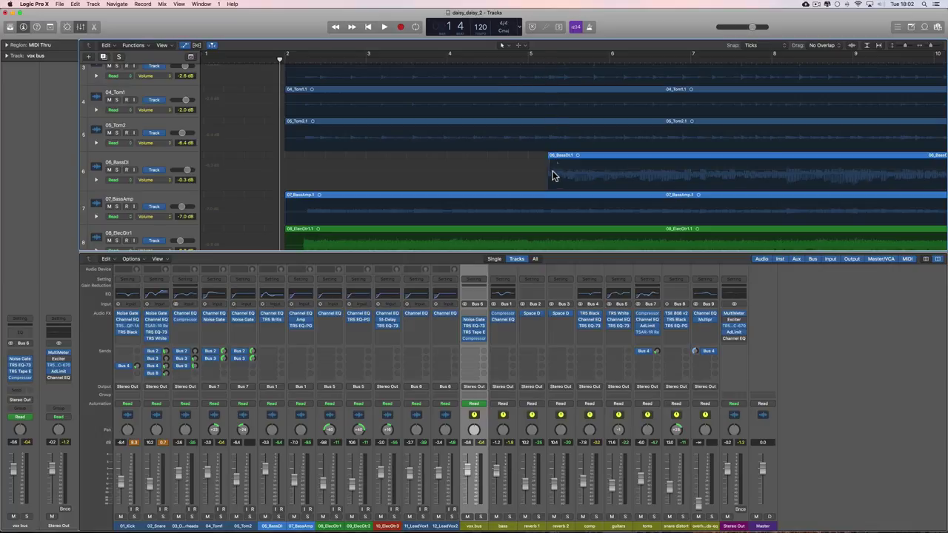
key(space)
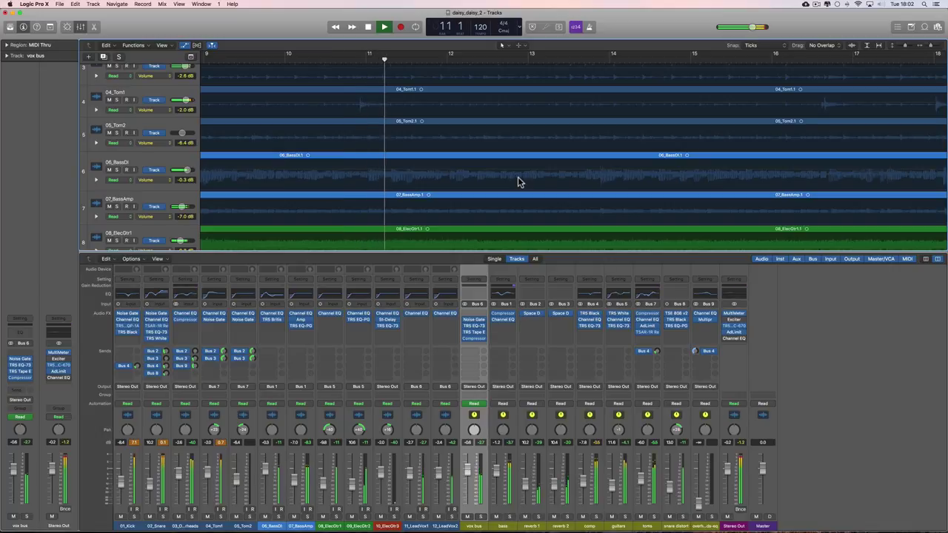
key(space)
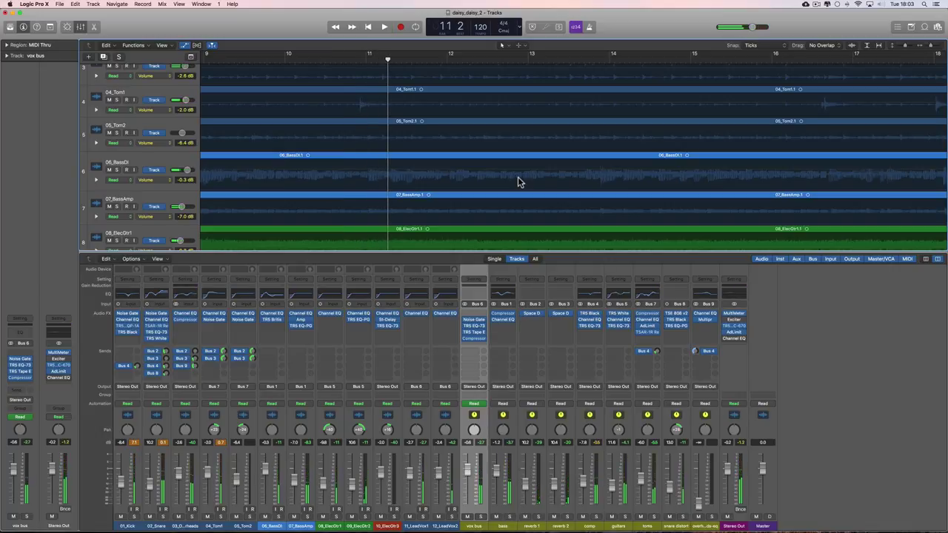
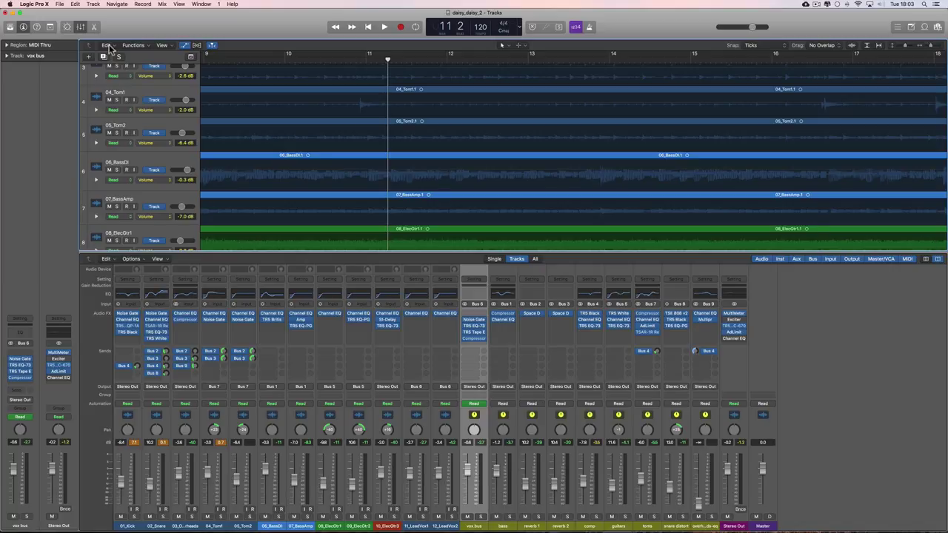
- Hide the mixer and the track automation, with the arrangement zoomed out to show all thirteen tracks up to about bar 77
click(81, 28)
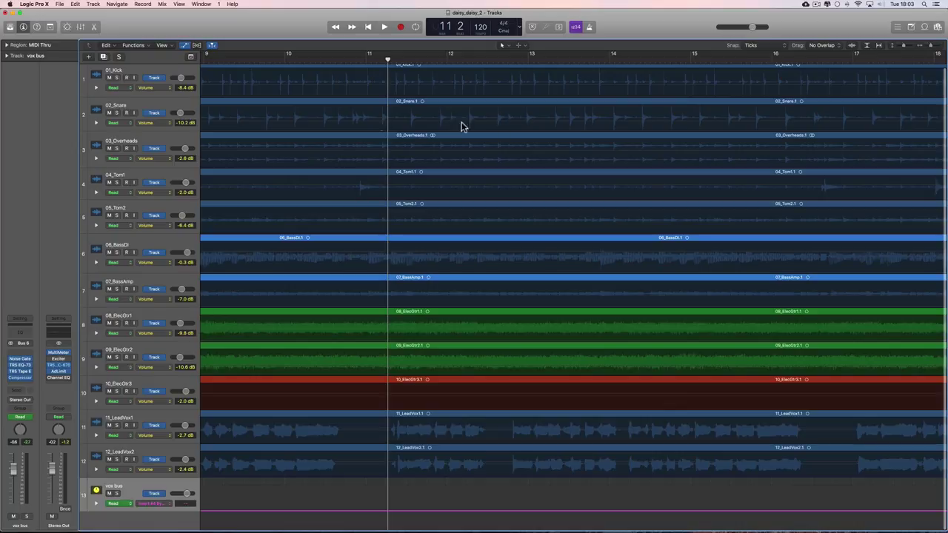
click(929, 47)
click(928, 49)
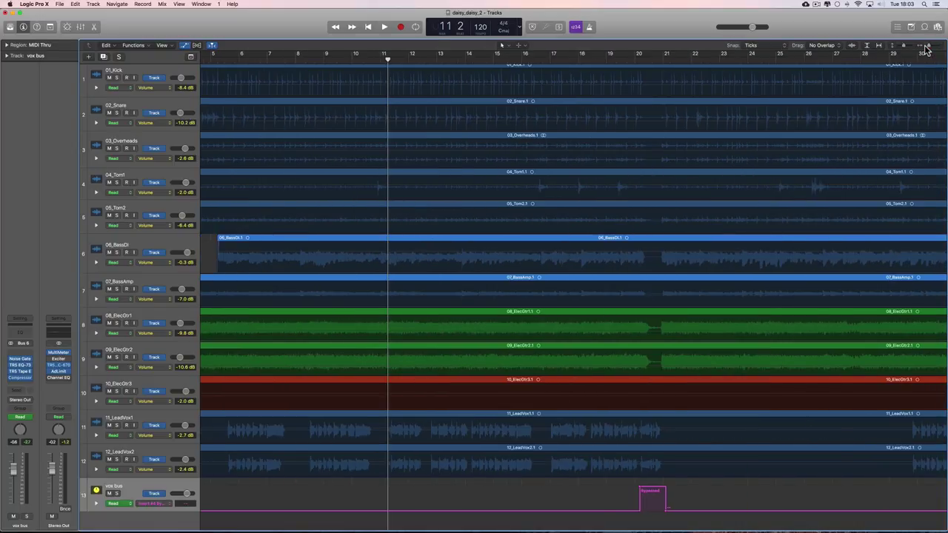
click(927, 49)
click(928, 49)
click(927, 49)
click(927, 50)
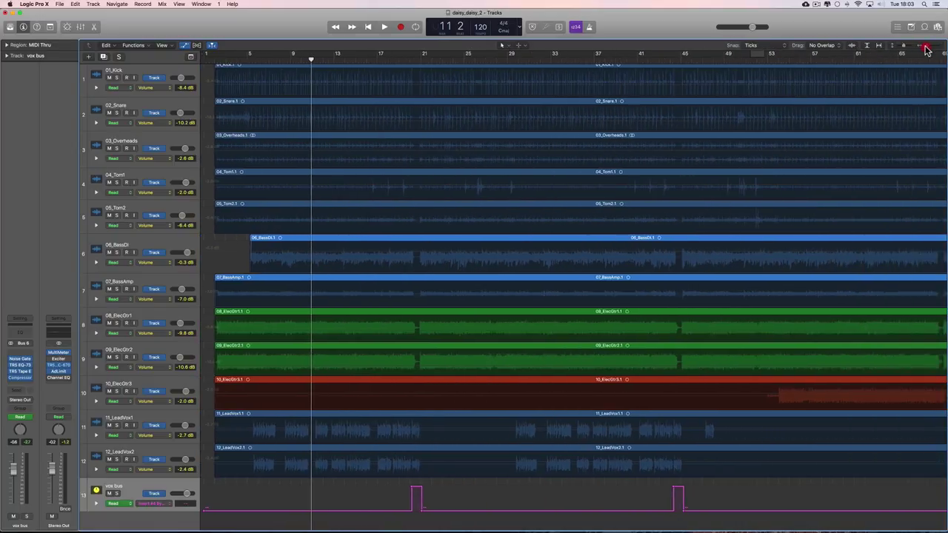
click(927, 50)
click(185, 45)
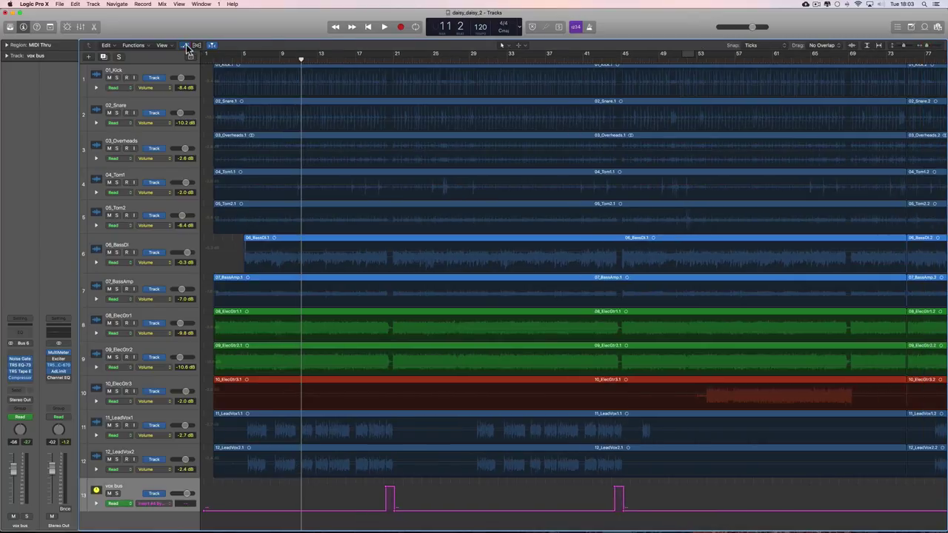
- Play the mix from bar 2 with the whole arrangement zoomed out to bar 109 and the mixer shown
click(928, 50)
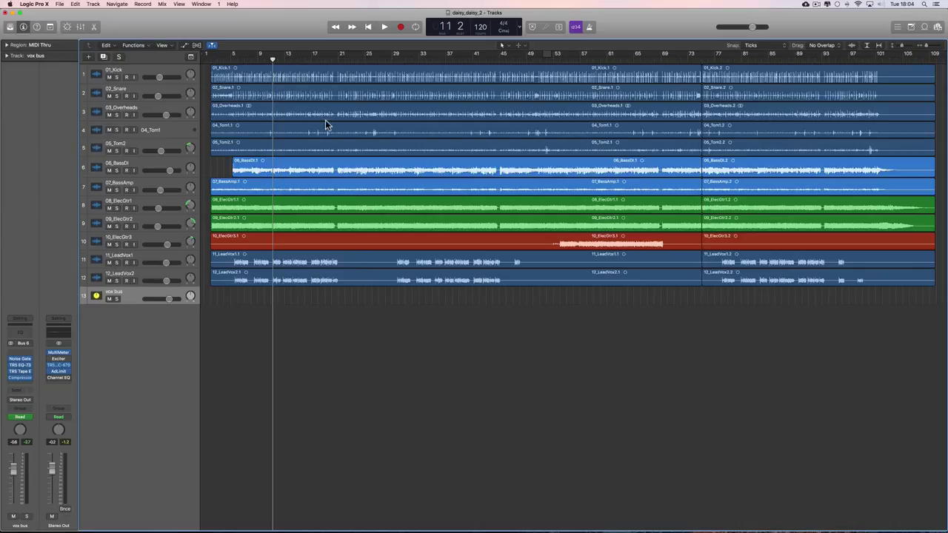
key(Return)
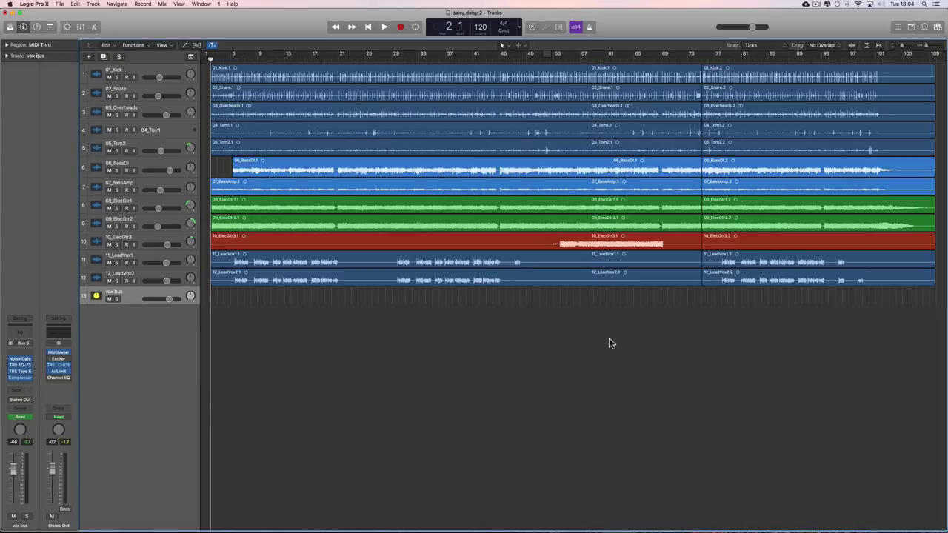
key(space)
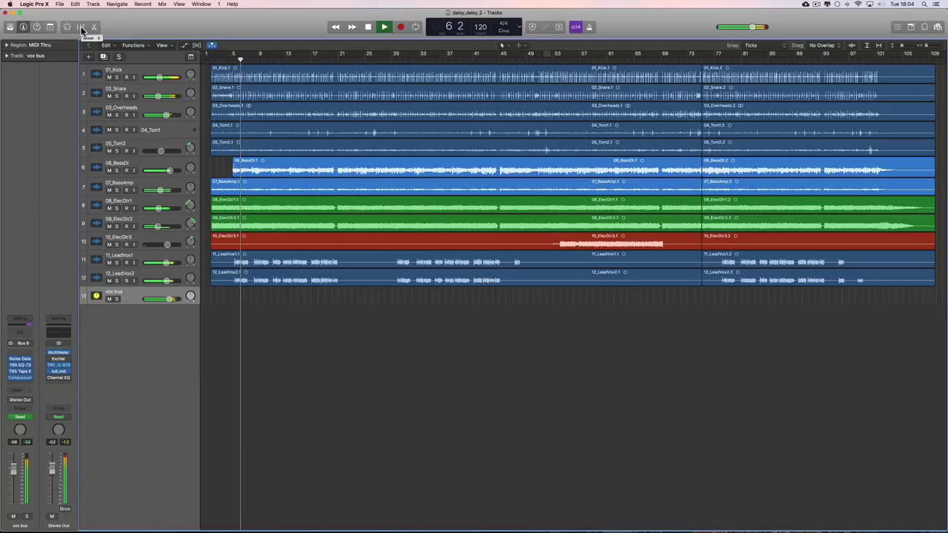
key(x)
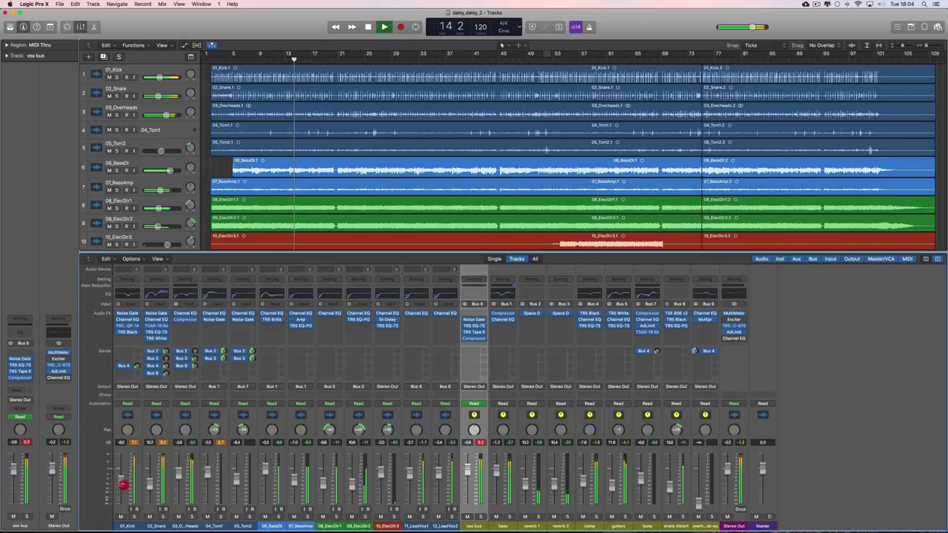
- Nudge the 01_Kick level and slightly lower the toms bus during playback, stopping the mix at bar 110 beat 3
drag(123, 486, 123, 485)
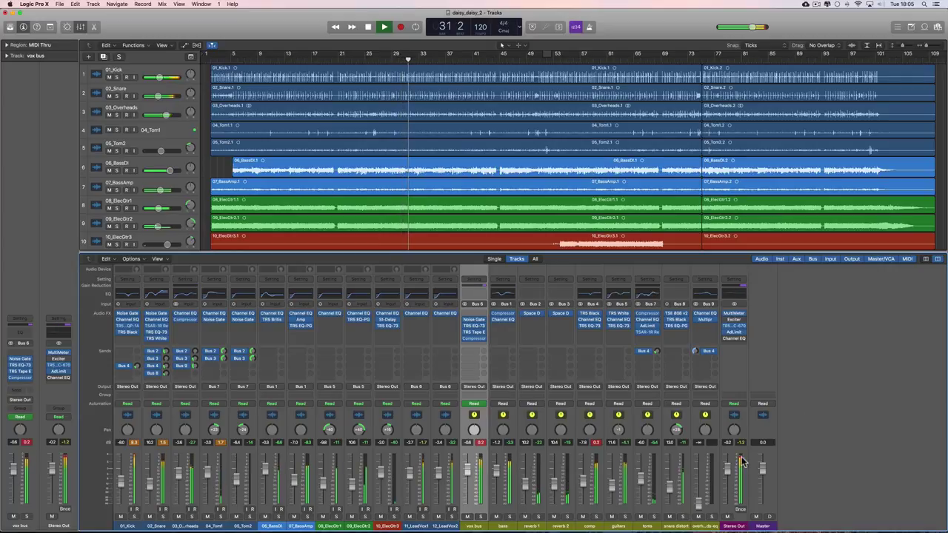
drag(644, 480, 644, 483)
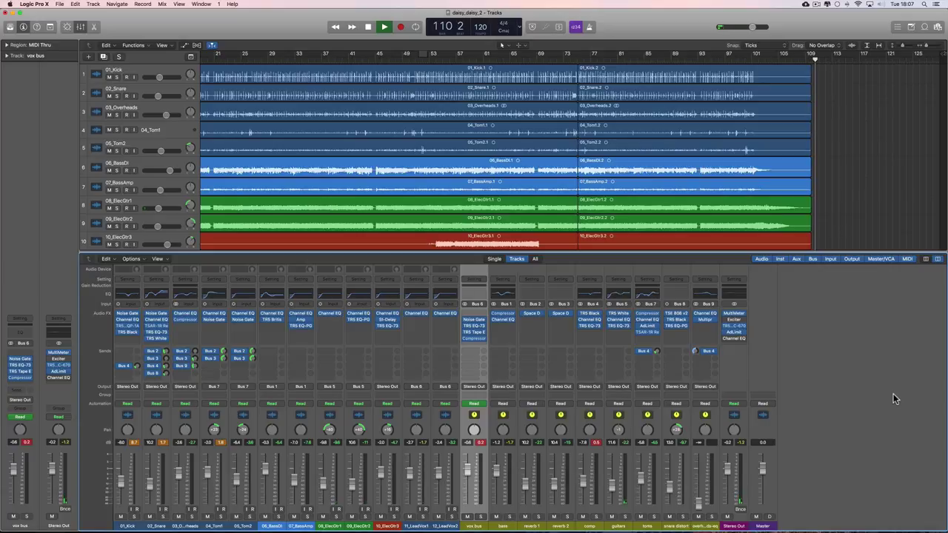
key(space)
- Solo the vox bus, check its Tube Vocal Compressor while playing from bar 77, and inspect its TR5 Tape Echo settings
click(482, 517)
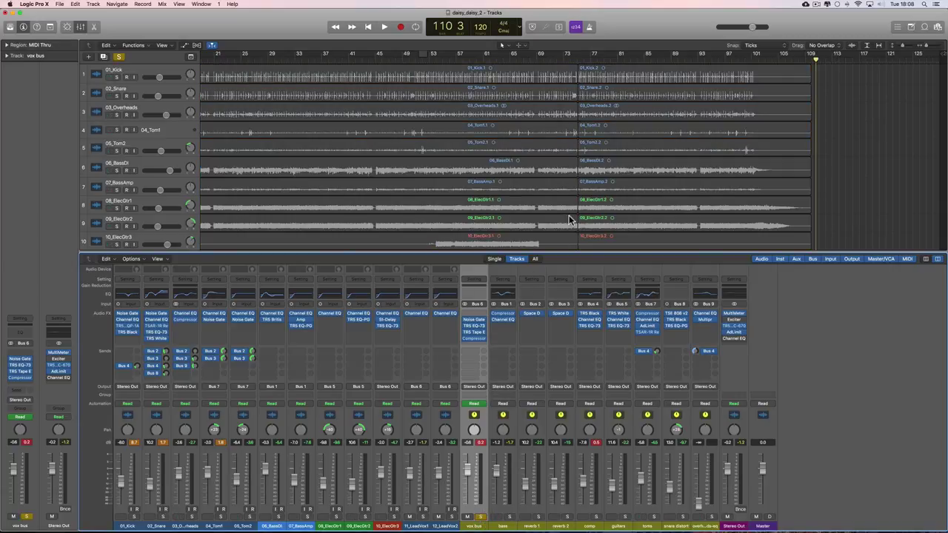
scroll(570, 217, down, 4)
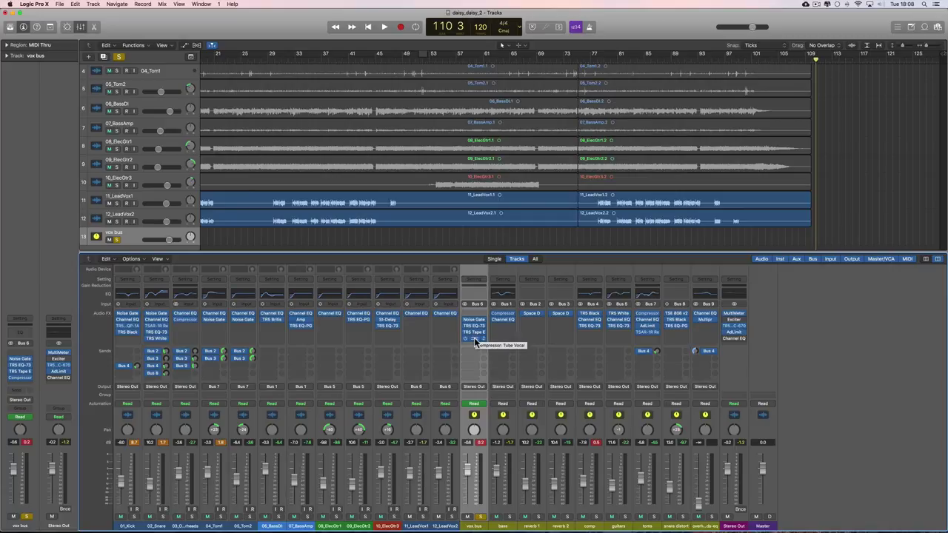
click(476, 340)
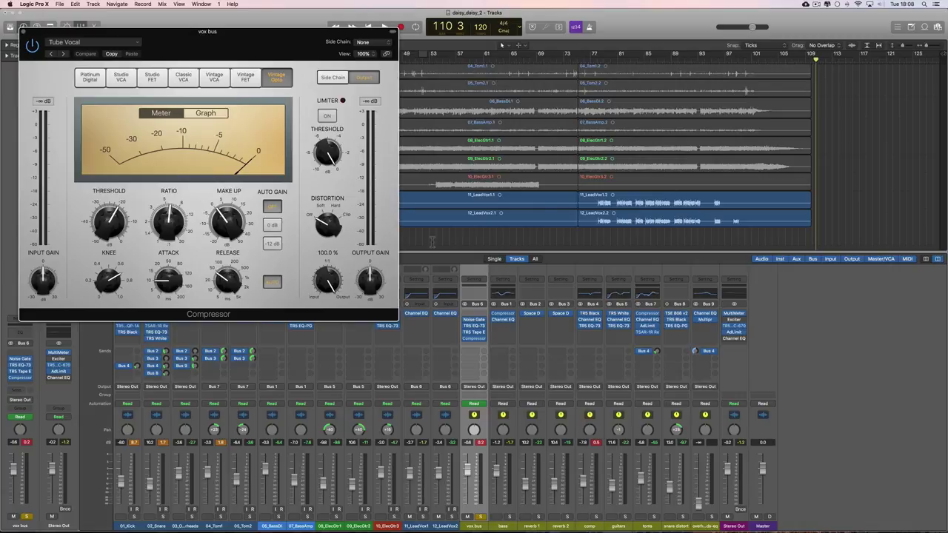
click(591, 59)
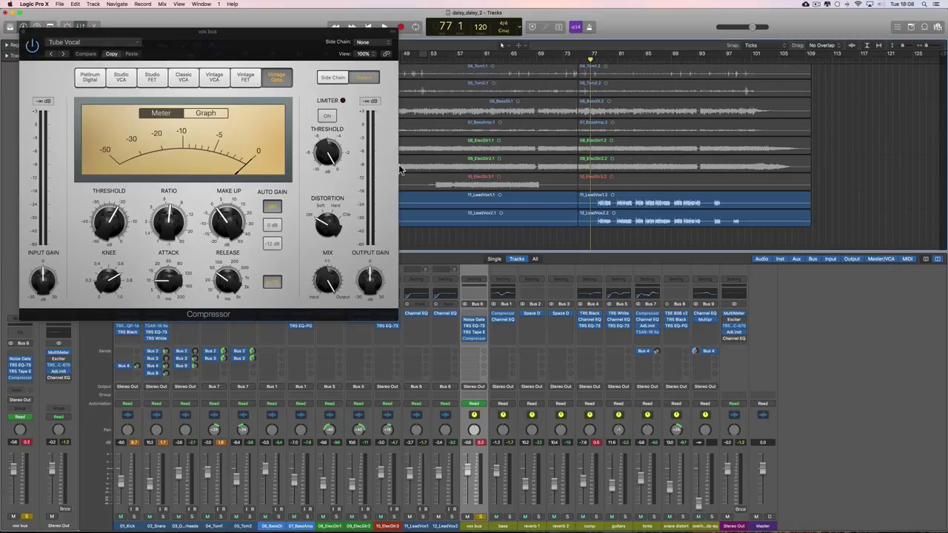
key(space)
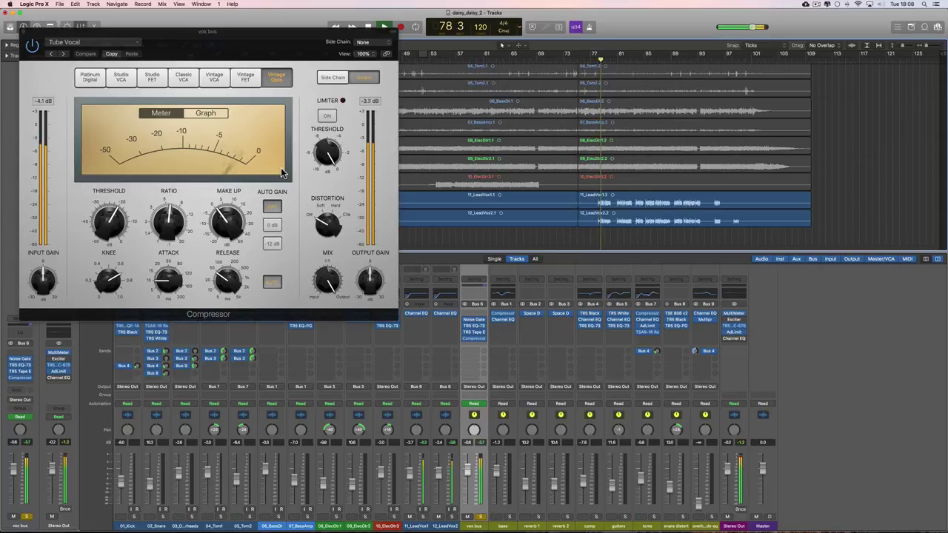
click(23, 32)
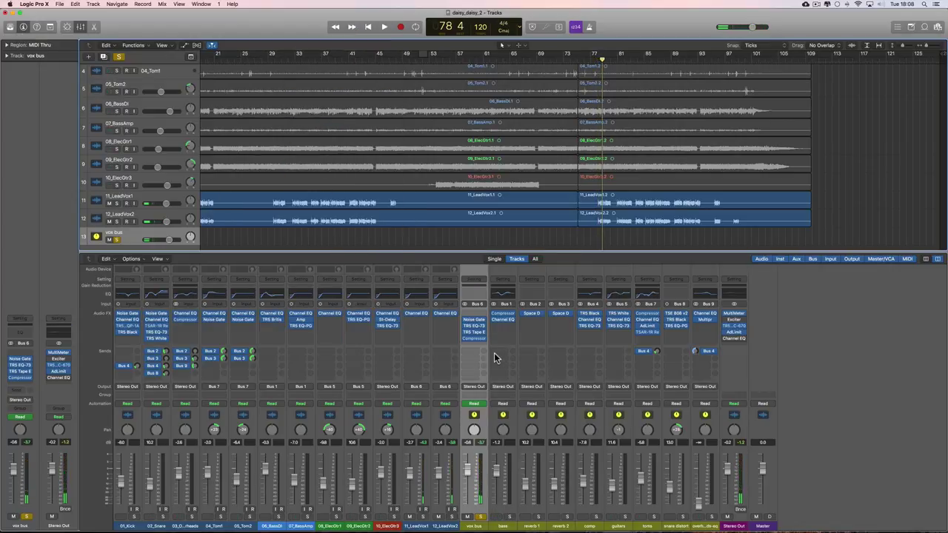
mouse_move(483, 342)
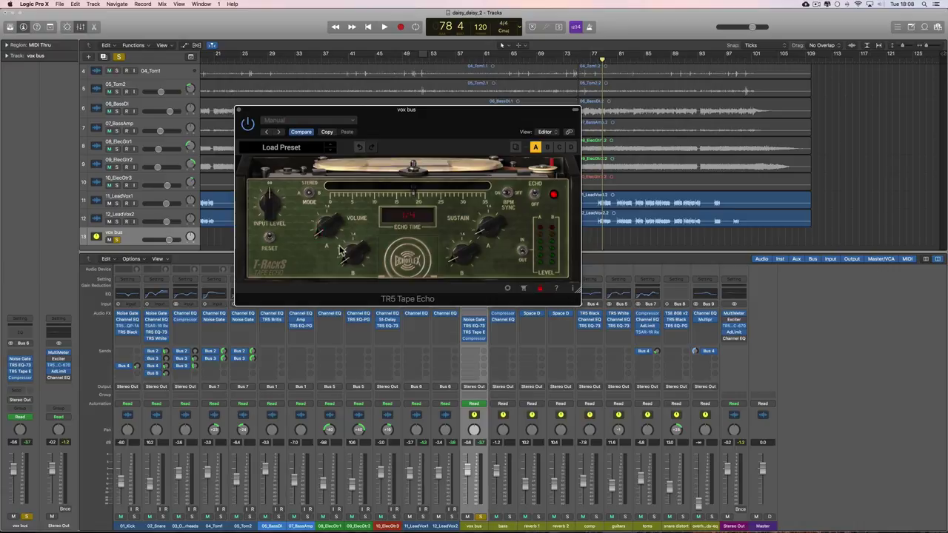
click(239, 111)
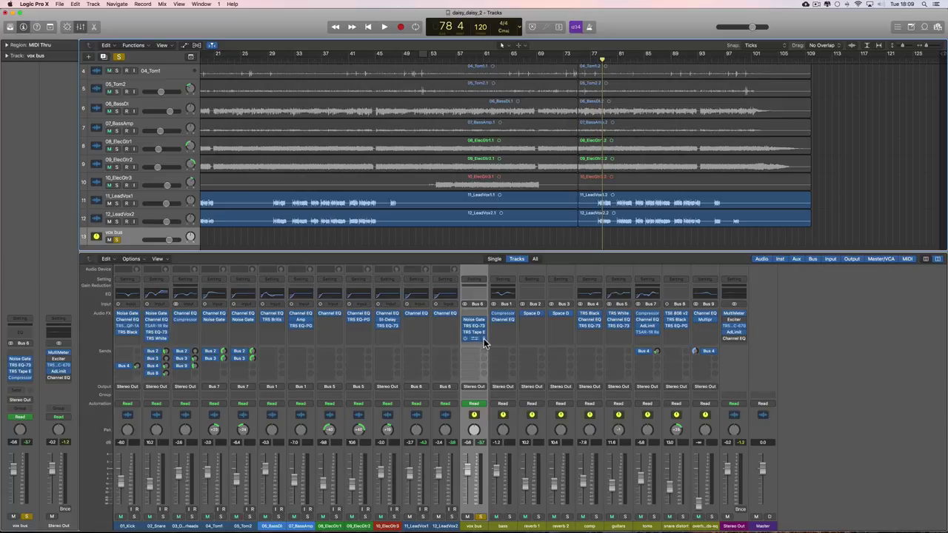
- Replace the Compressor on the vox bus with the IK Multimedia TR5 White 2A
click(483, 340)
mouse_move(501, 450)
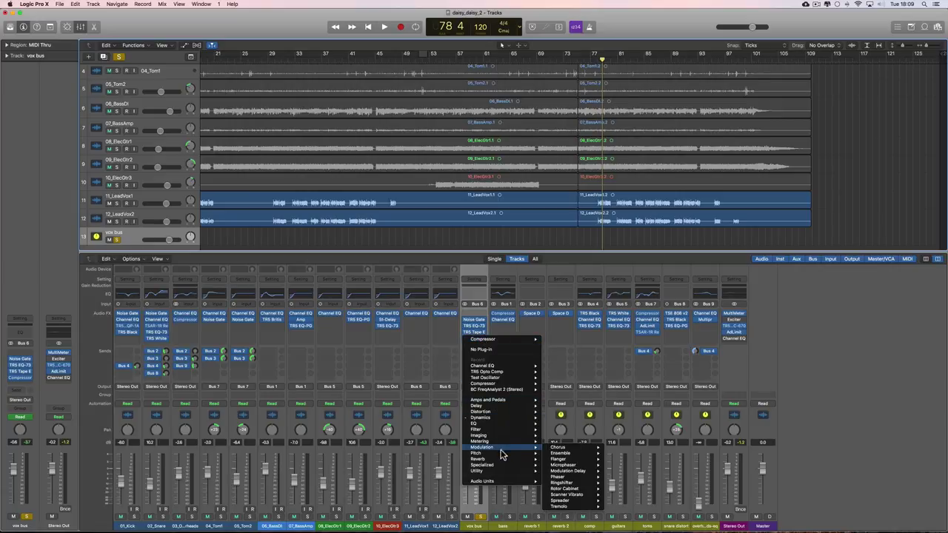
mouse_move(498, 483)
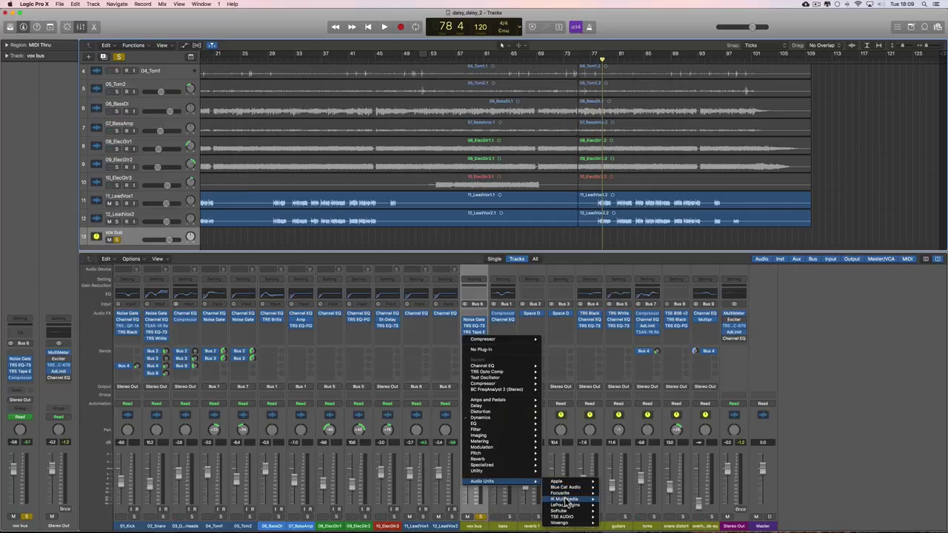
mouse_move(567, 501)
mouse_move(640, 496)
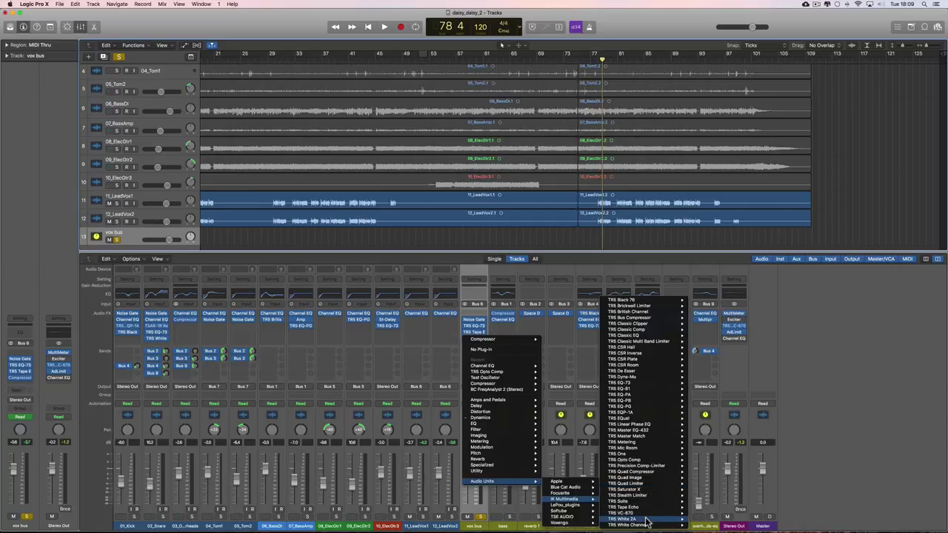
mouse_move(646, 520)
click(709, 521)
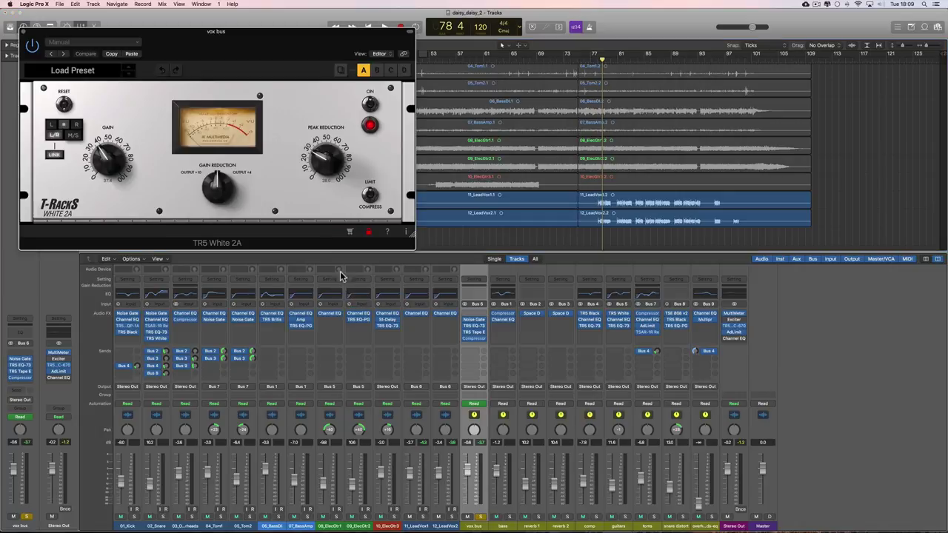
- Cancel the T-RackS authorization dialog and load the Hard Comp preset in the vox bus White 2A
click(245, 106)
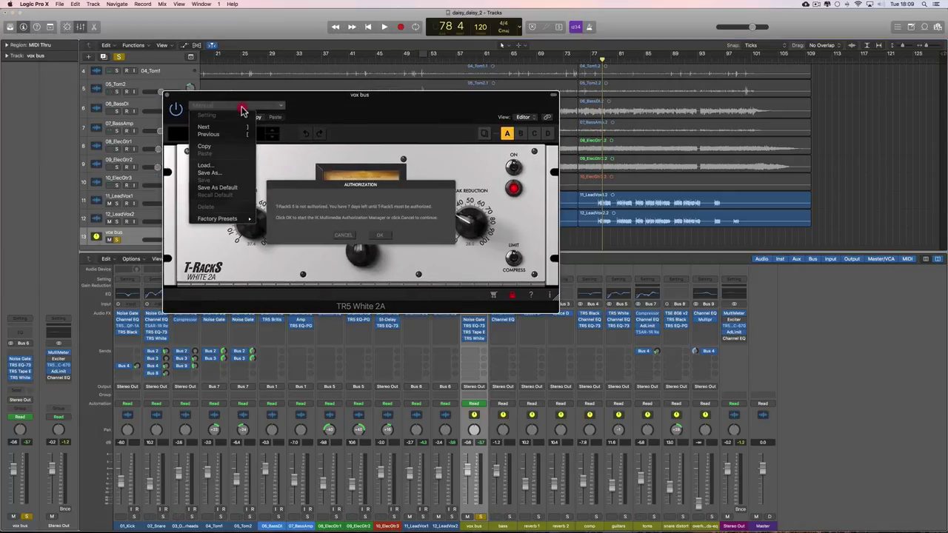
click(307, 116)
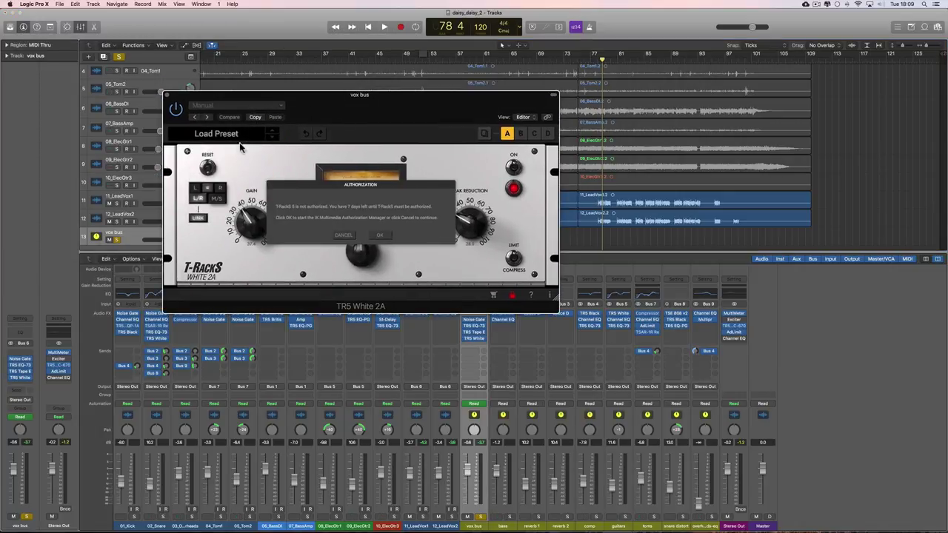
click(343, 235)
click(247, 140)
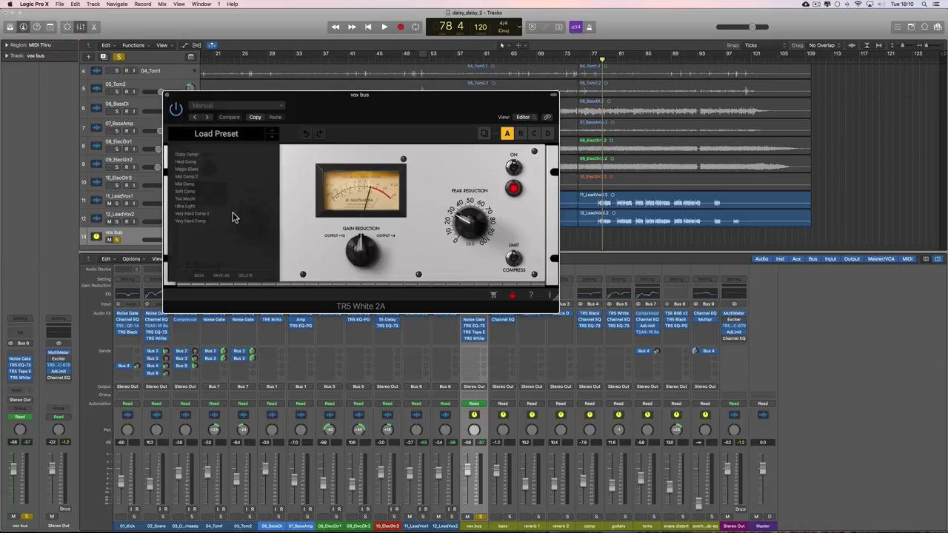
click(186, 162)
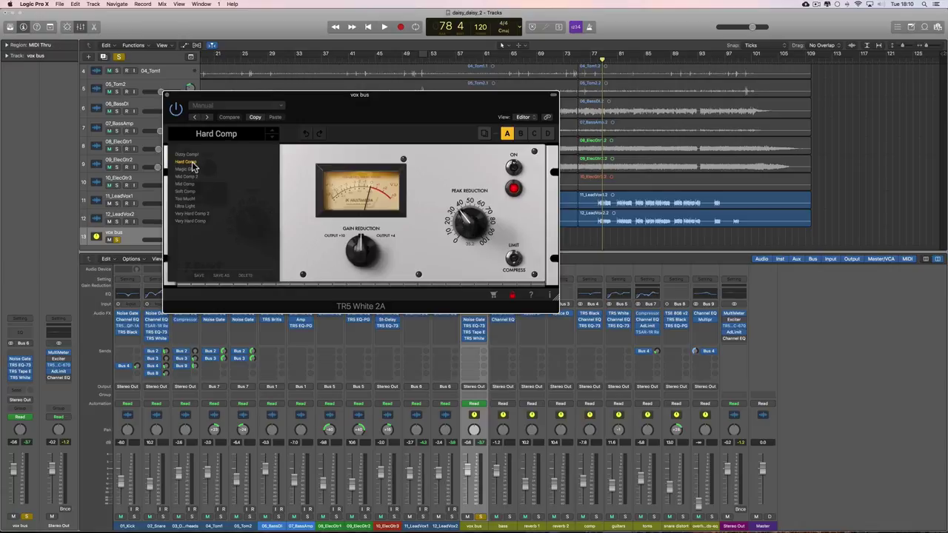
- Play the soloed vox bus from bar 77, comparing the sound with the White 2A switched off and on
click(296, 97)
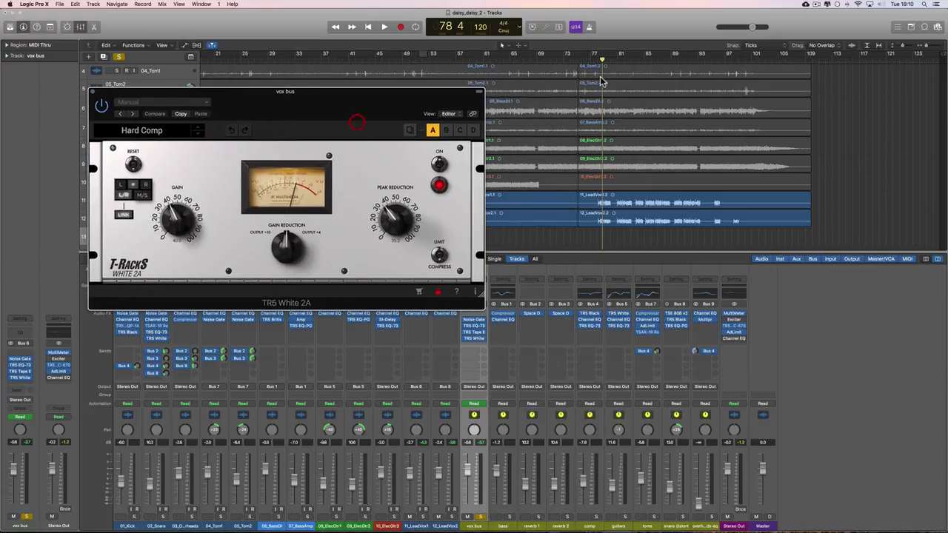
drag(601, 60, 591, 59)
key(space)
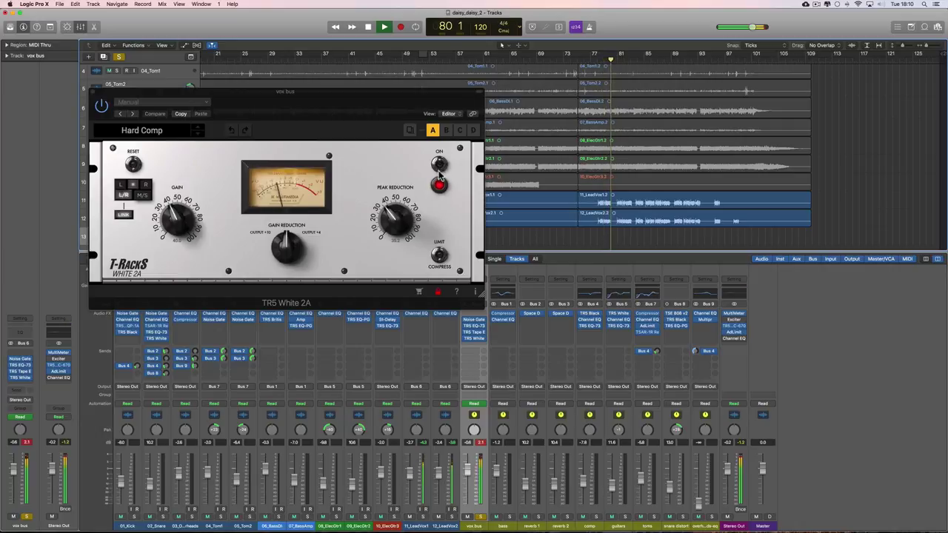
click(440, 186)
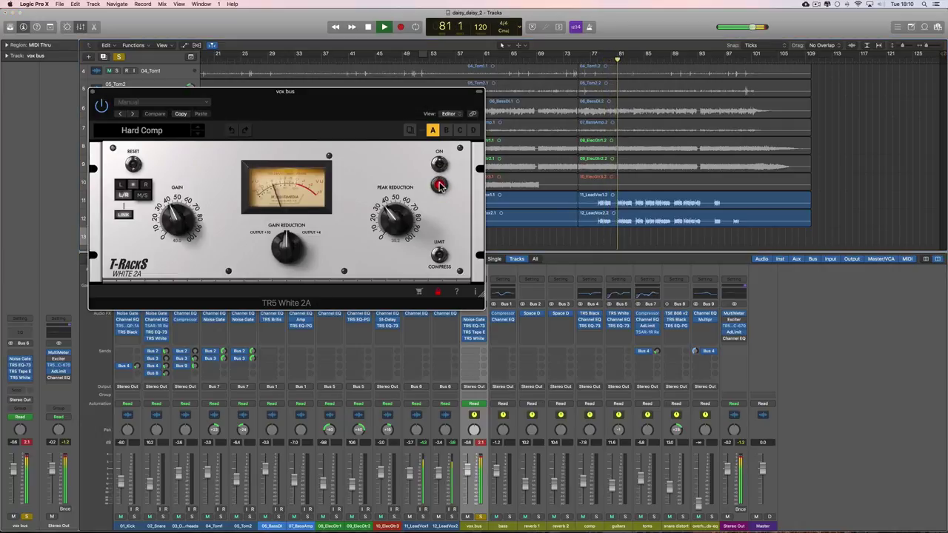
click(441, 167)
click(440, 167)
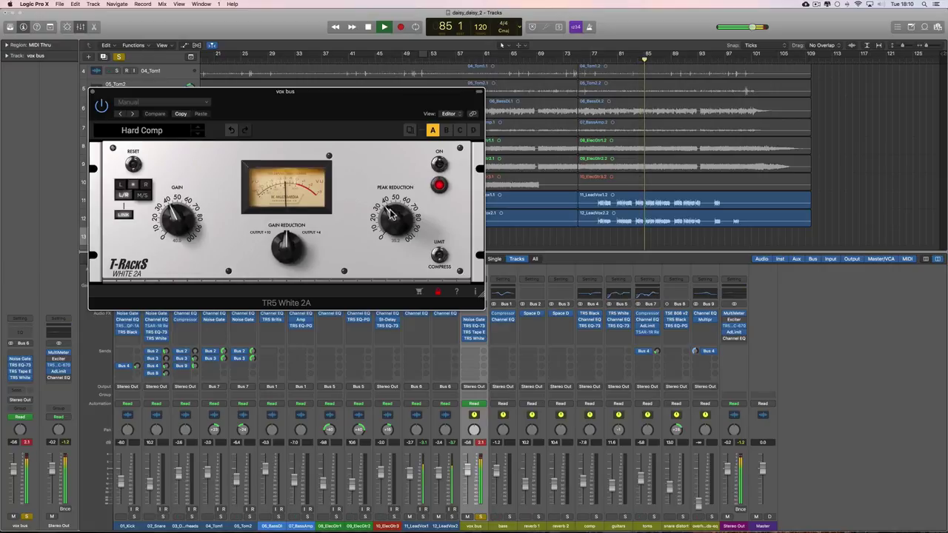
- Raise the White 2A's Peak Reduction to about 45 and compare the soloed vocals with it off and on up to bar 93
drag(393, 215, 394, 201)
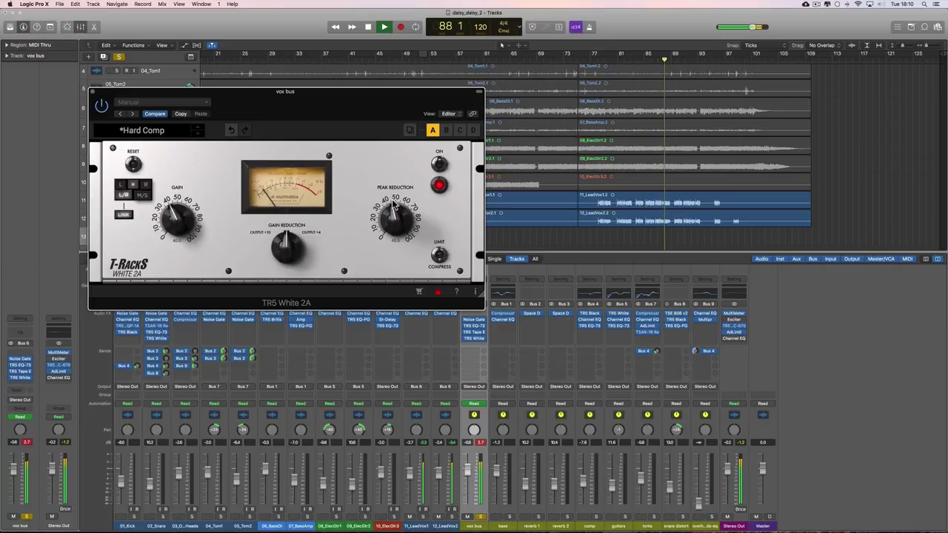
key(space)
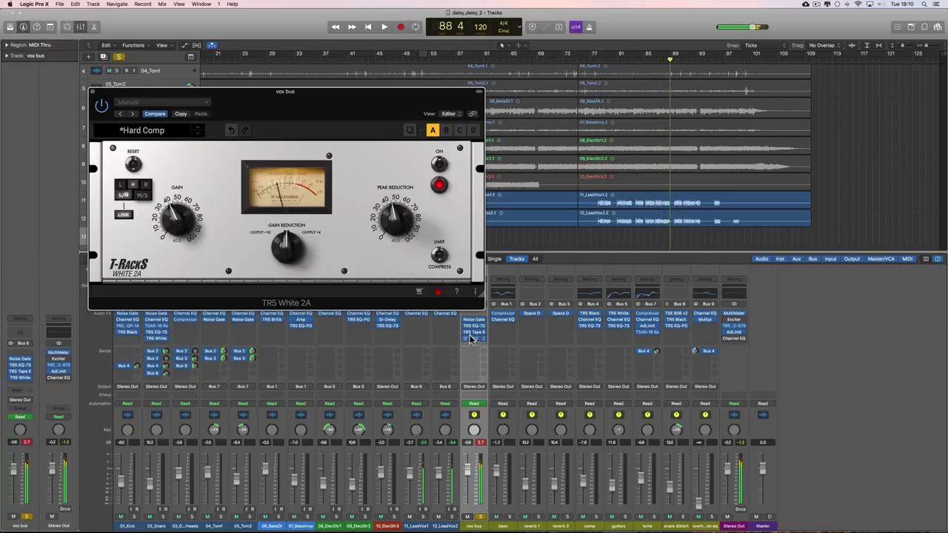
key(space)
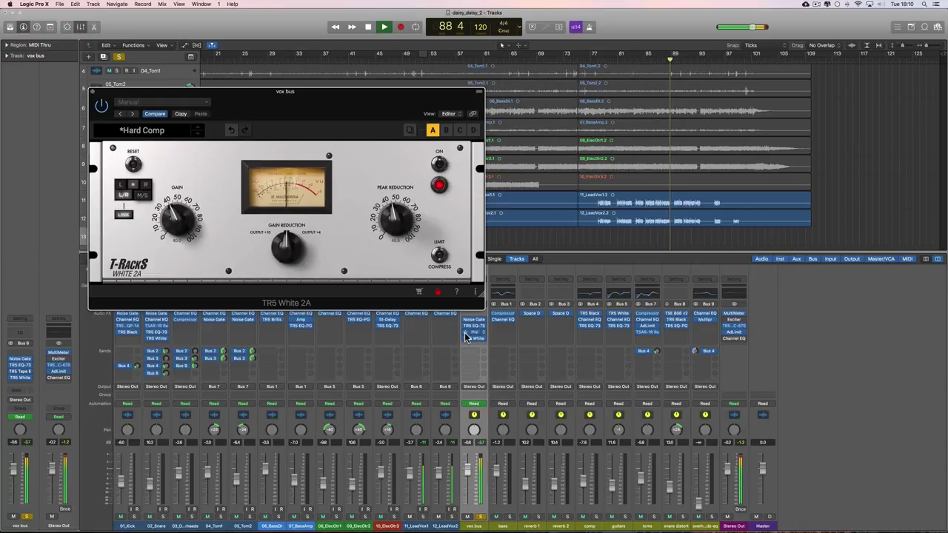
click(439, 164)
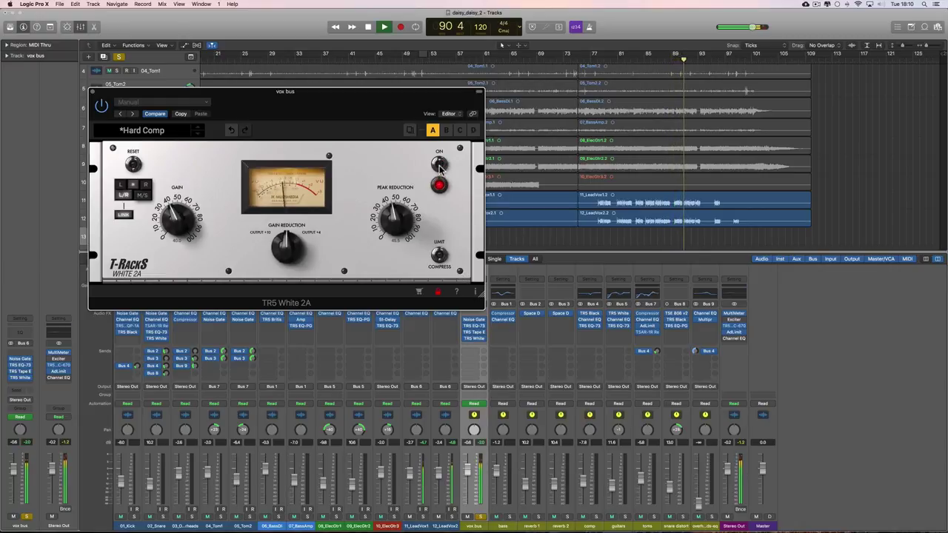
click(440, 164)
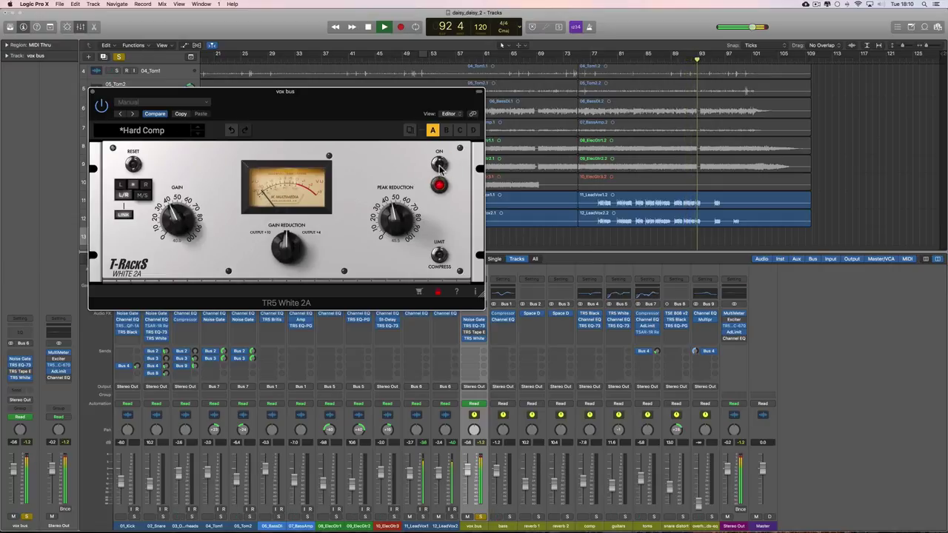
key(space)
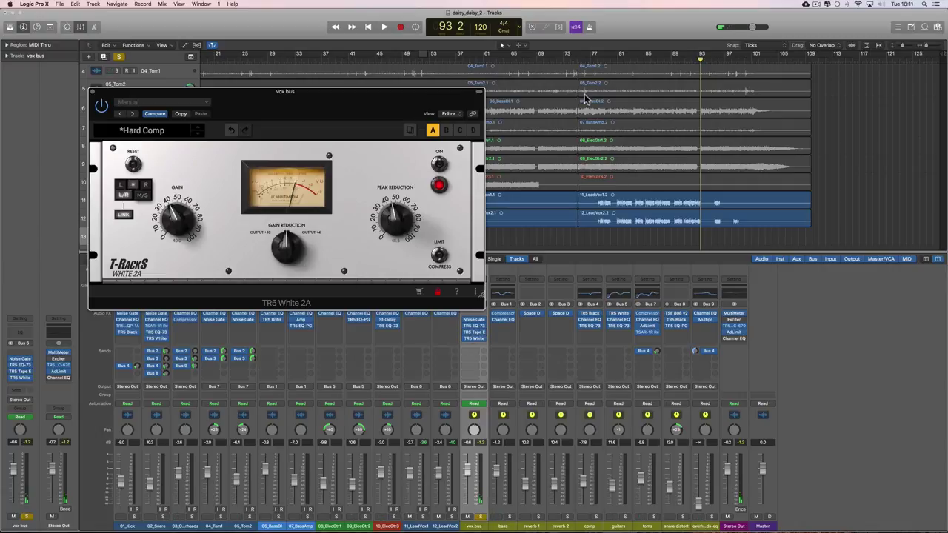
- Unsolo the vox bus and raise the White 2A's Gain to about 45 while playing the full mix from bar 76
click(583, 60)
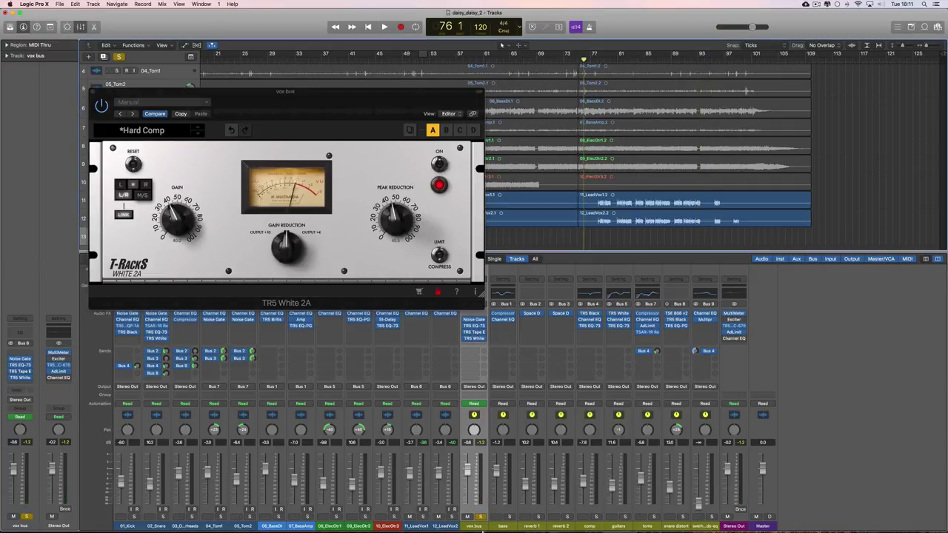
click(480, 518)
key(space)
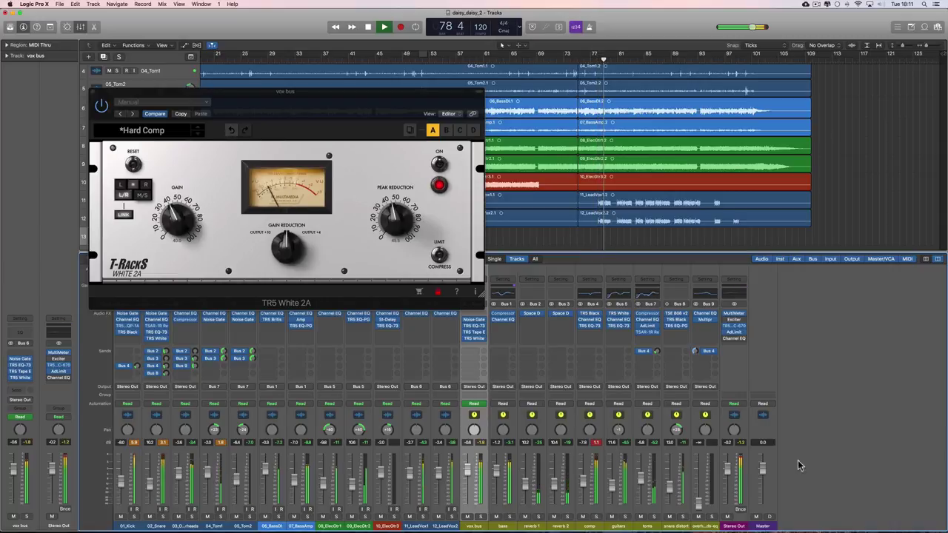
click(187, 222)
drag(186, 223, 185, 223)
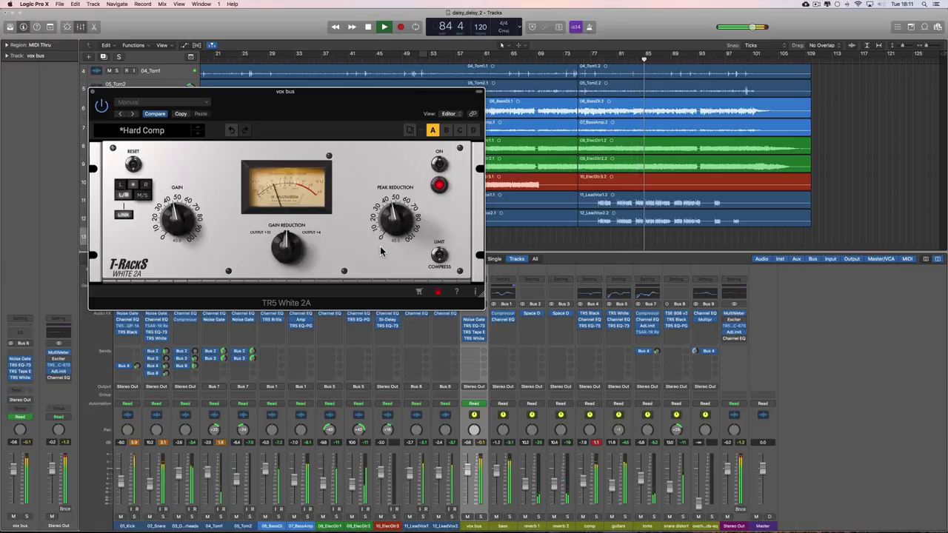
- Zoom in on the arrangement around bar 85 and replay the full mix from bar 85 and from about bar 80
key(space)
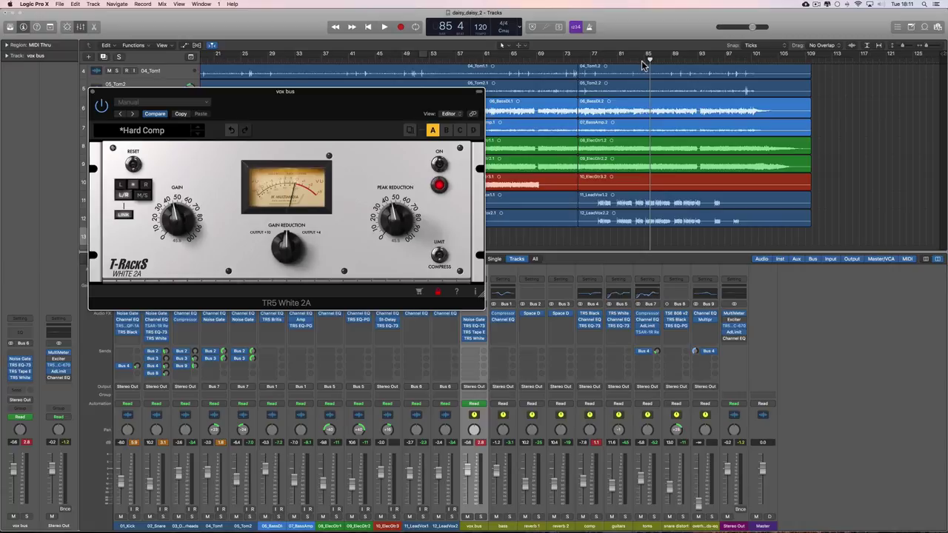
click(644, 62)
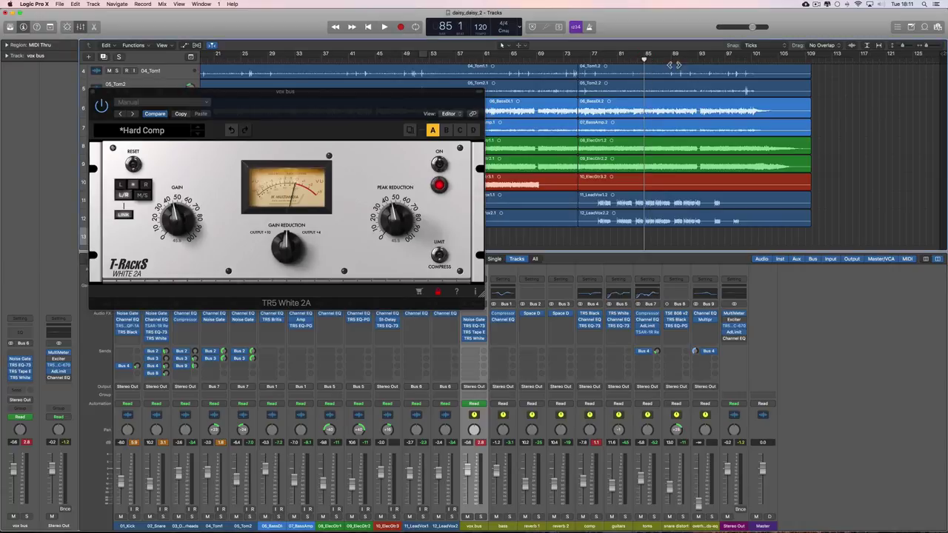
click(939, 48)
click(939, 48)
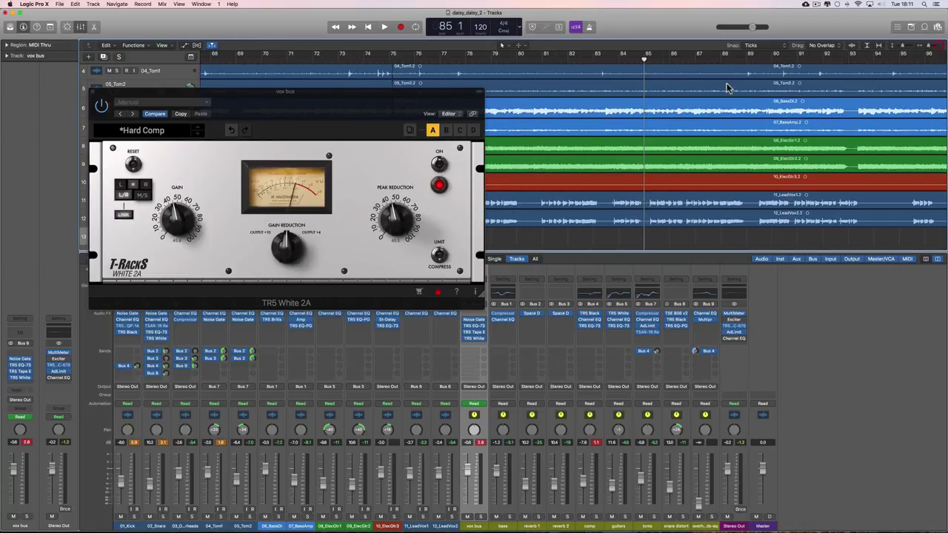
key(space)
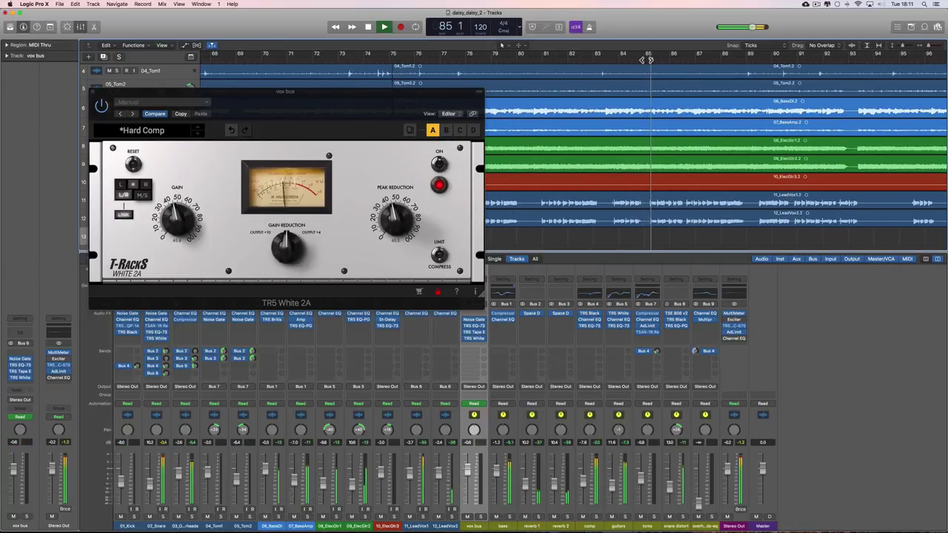
key(space)
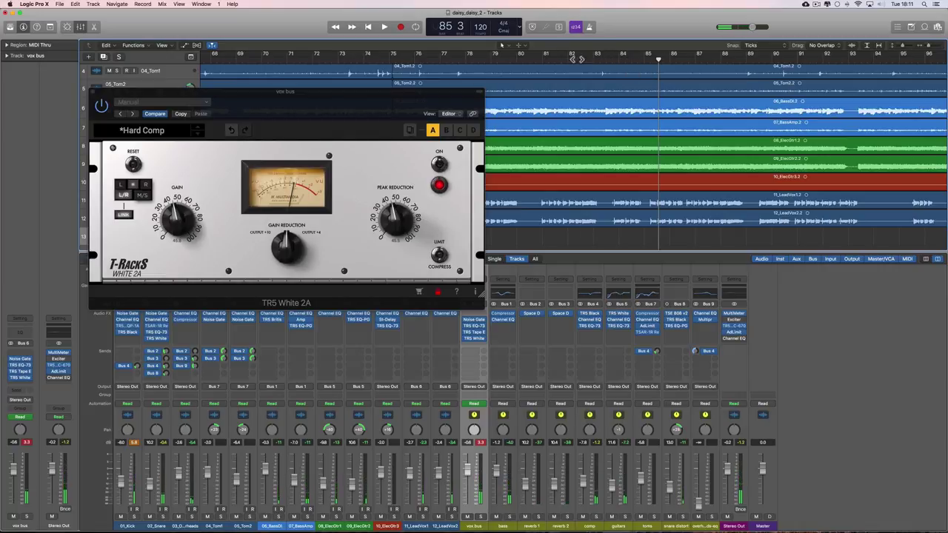
click(542, 61)
key(space)
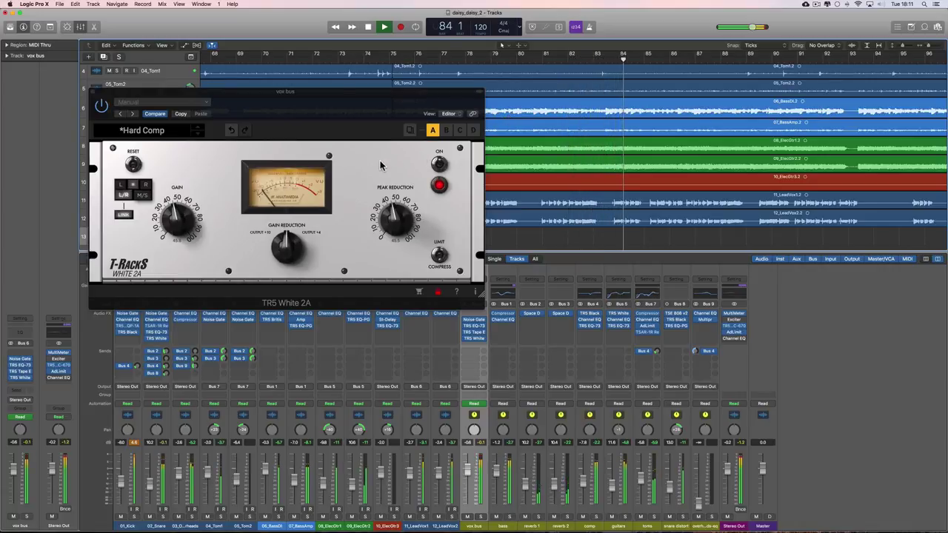
key(space)
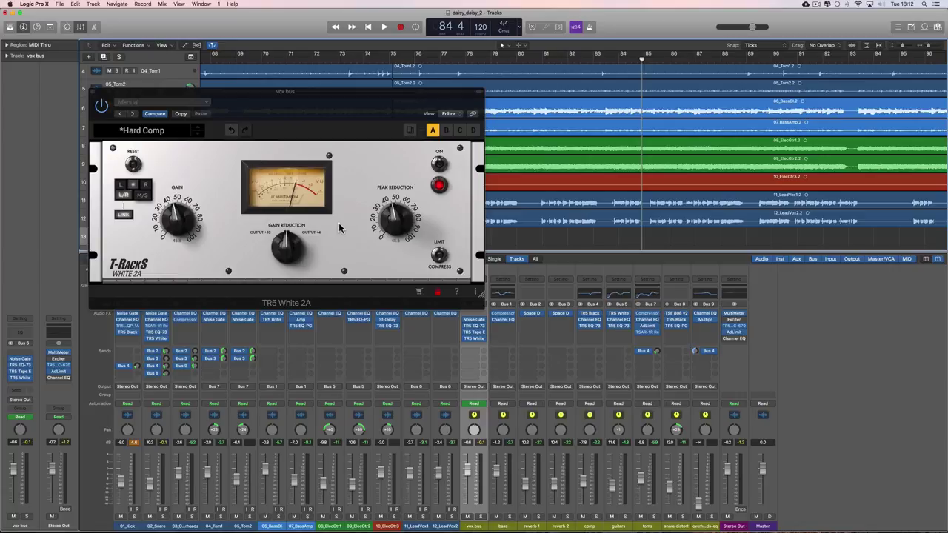
- Lower the vox bus fader to -0.8 dB while playing the mix from bar 80 to bar 93, and close the White 2A window
click(536, 62)
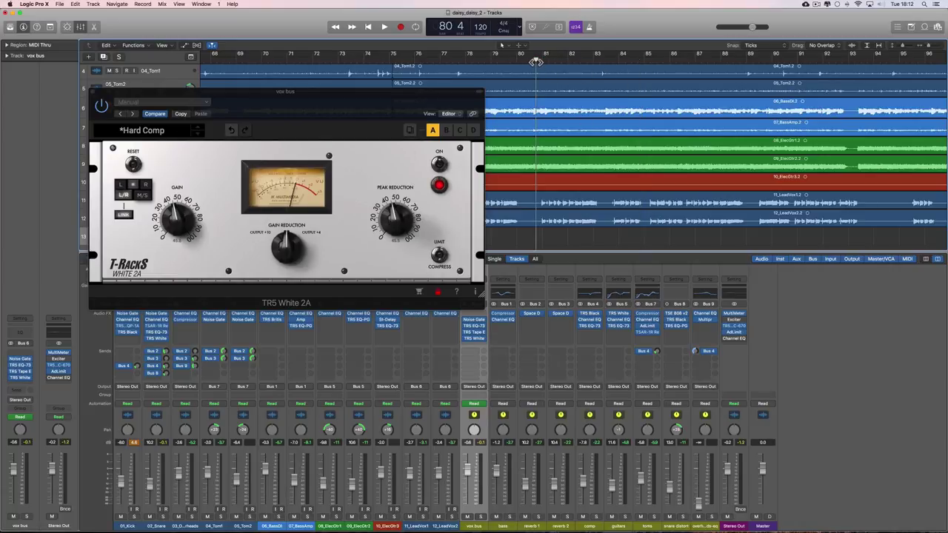
key(space)
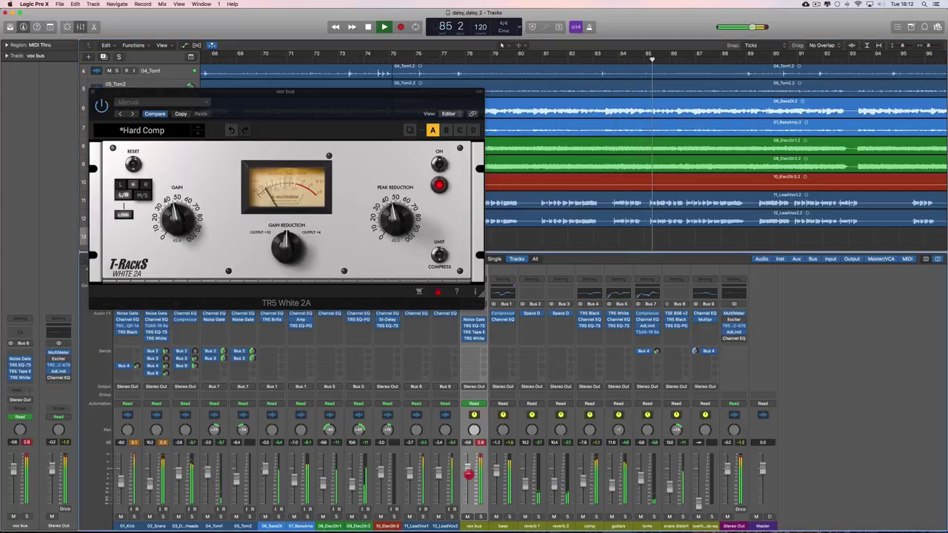
click(469, 475)
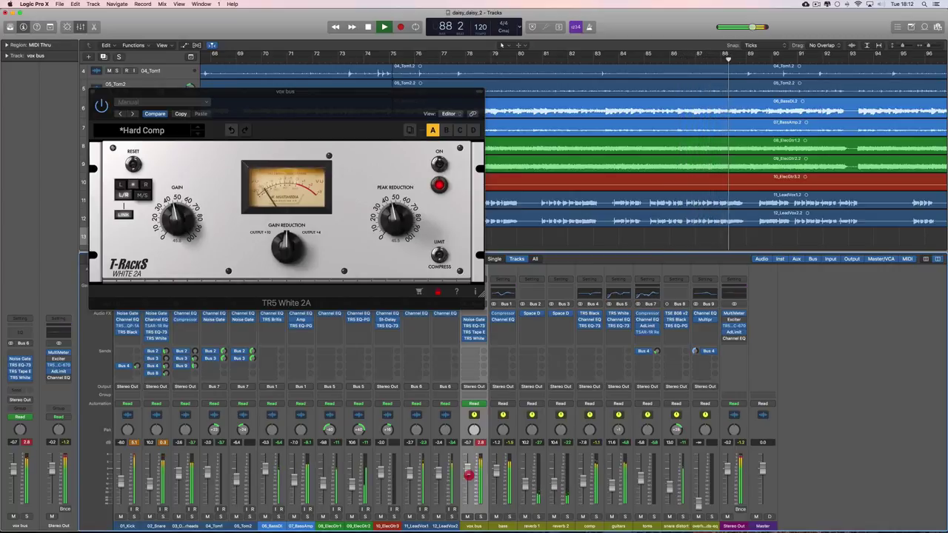
drag(469, 476, 469, 478)
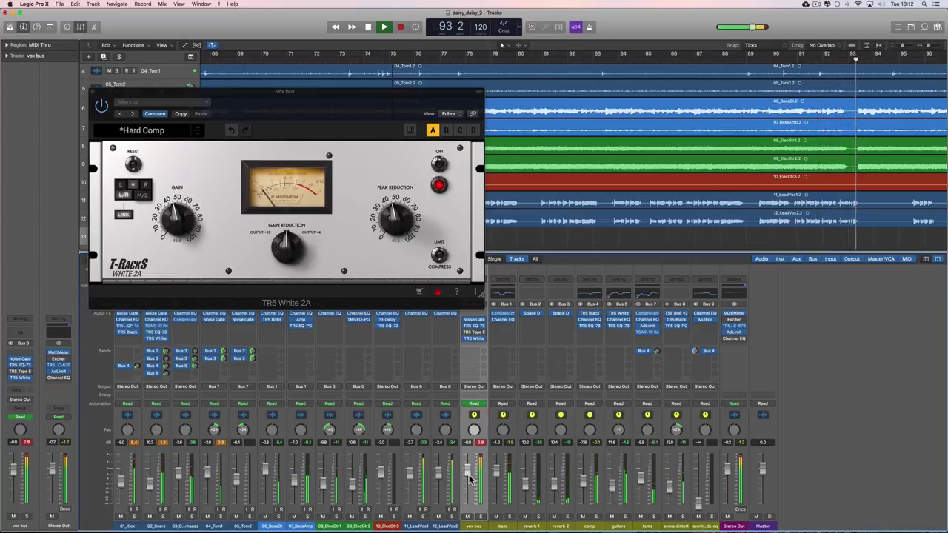
key(space)
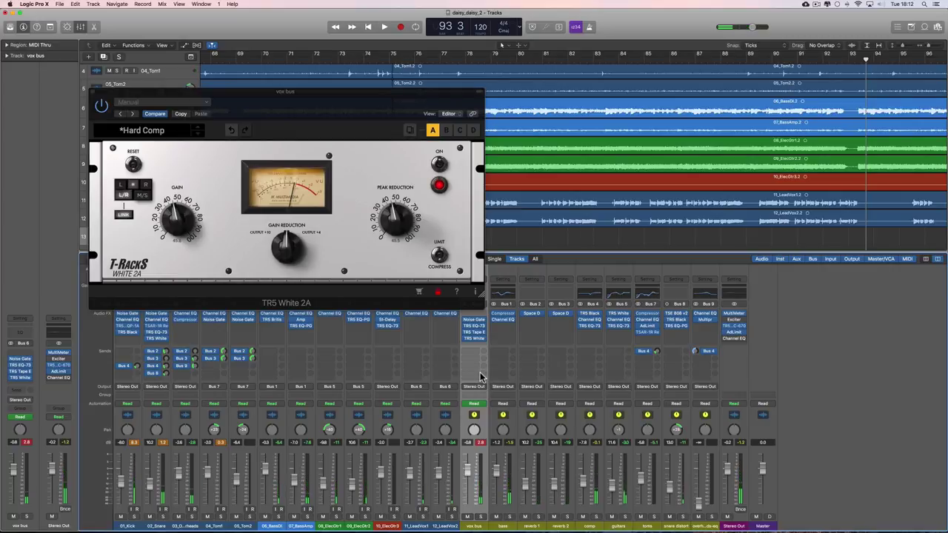
click(93, 94)
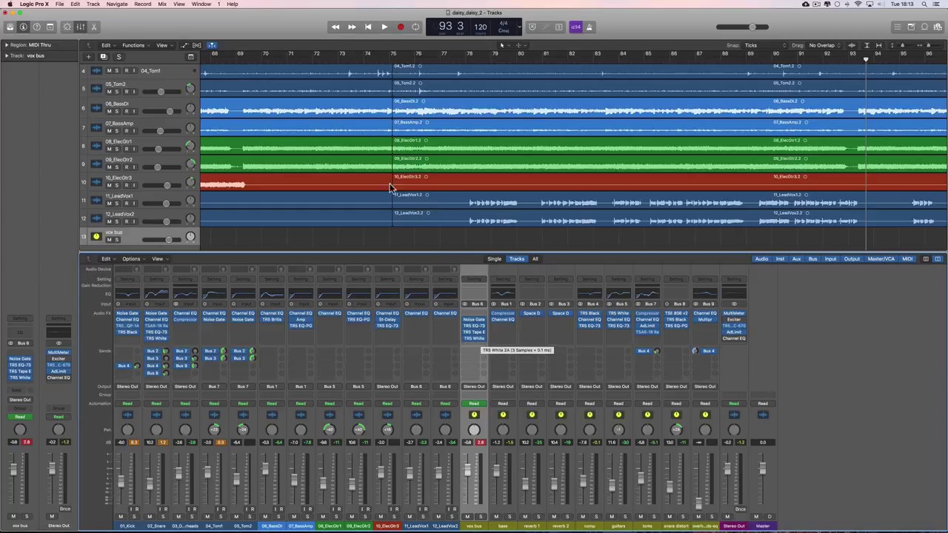
- Return to the project start, fit the whole arrangement in view and switch the transport display to Time
click(368, 26)
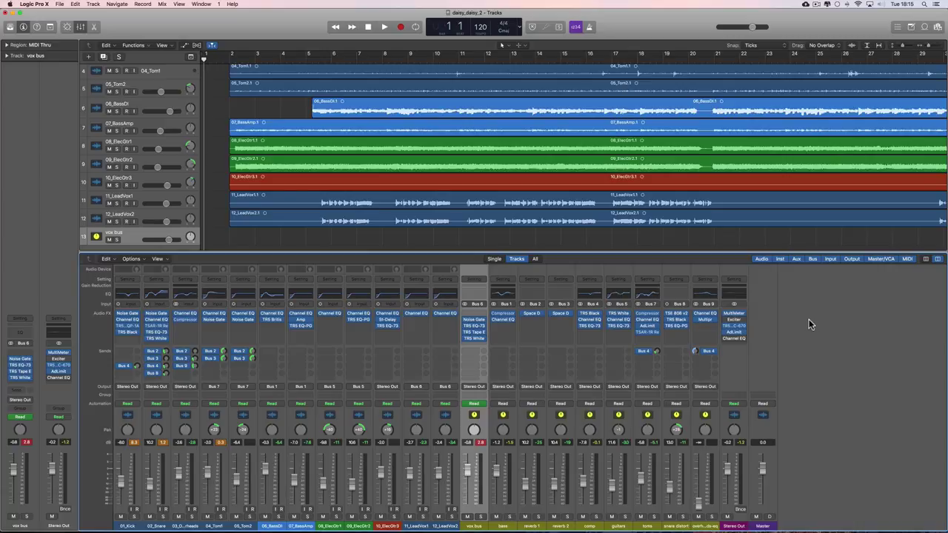
drag(929, 52, 924, 53)
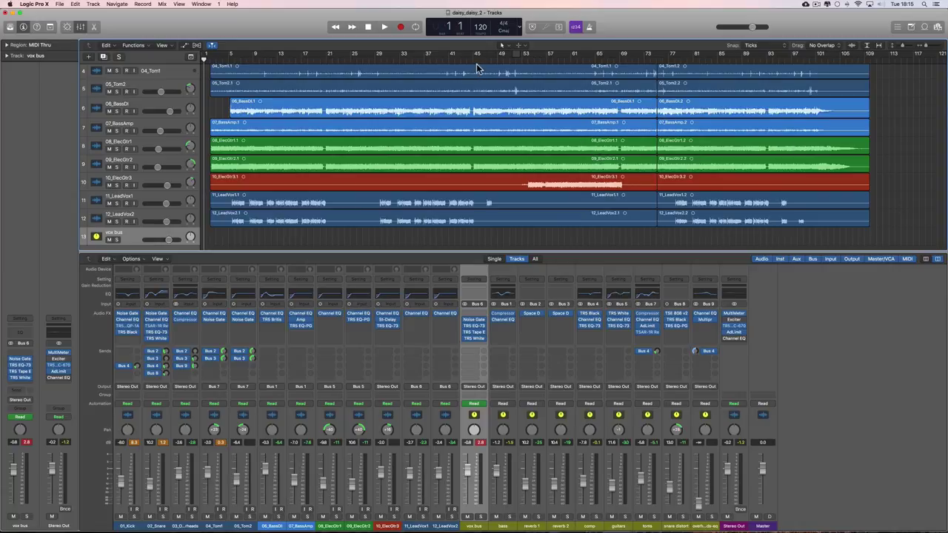
click(520, 30)
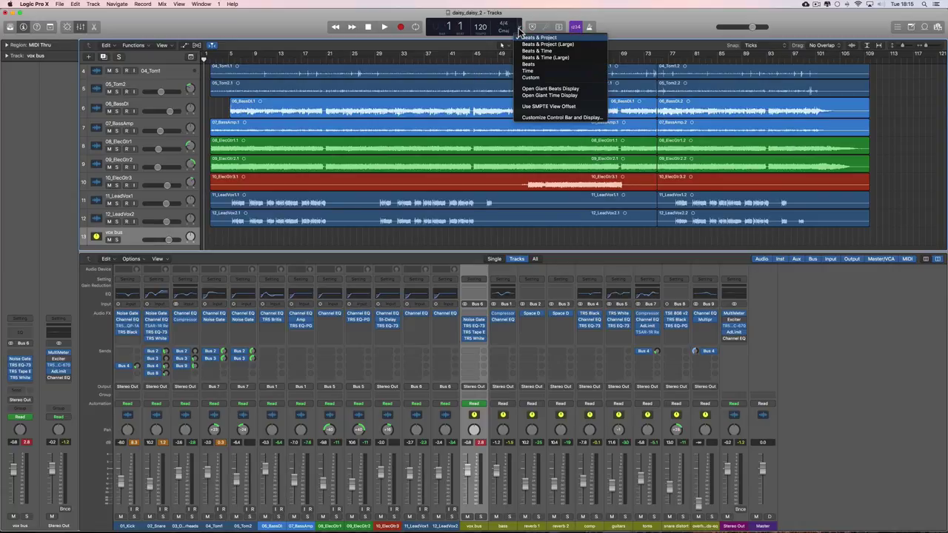
click(527, 71)
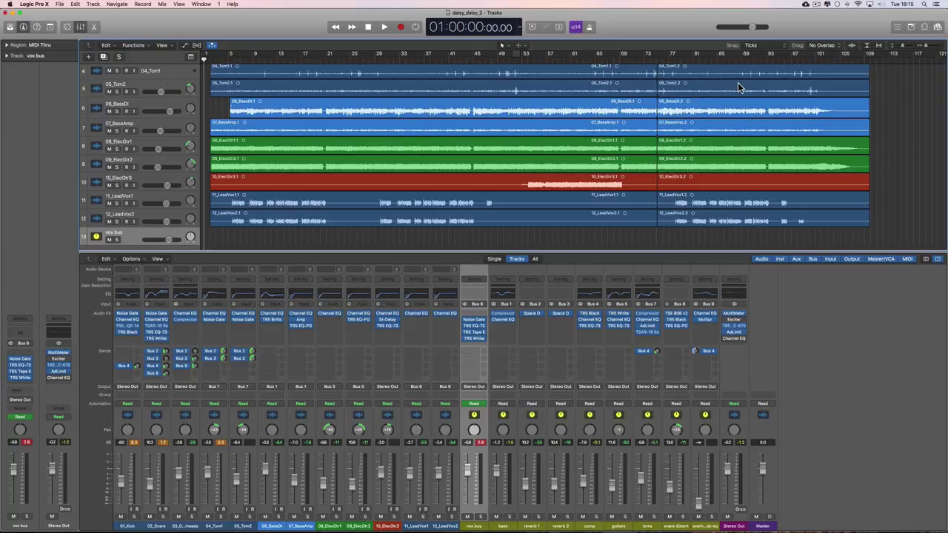
- Check the song's timing by placing the playhead at the end of the regions, at their start and just before the vocals enter
click(873, 60)
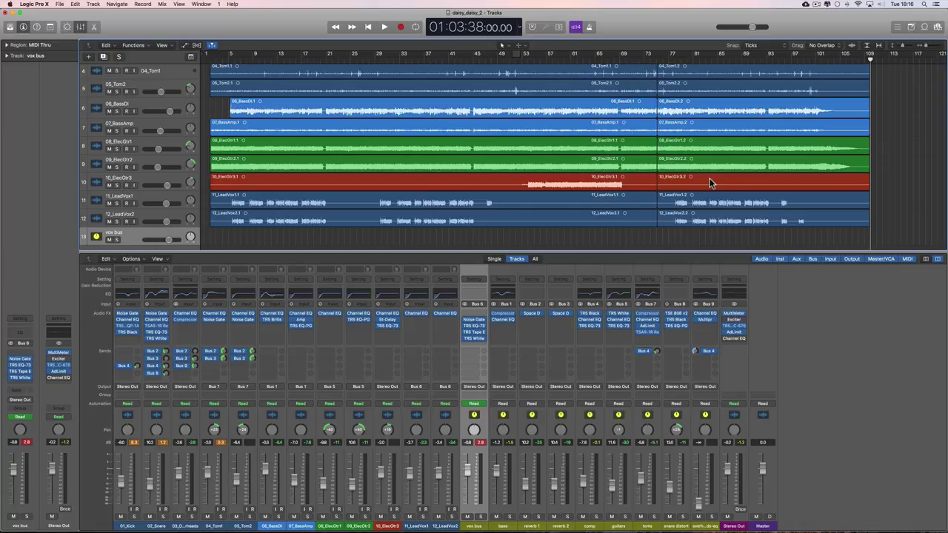
click(210, 59)
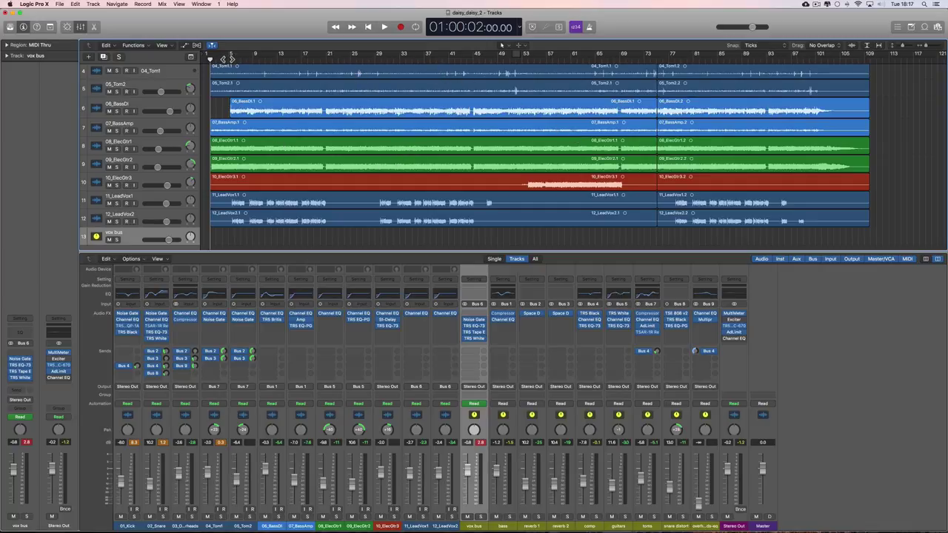
click(228, 58)
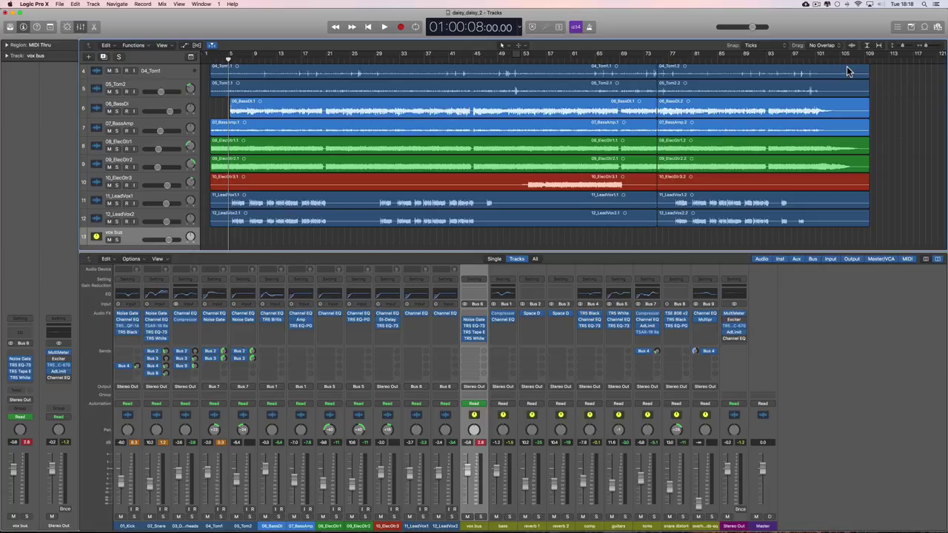
- Hide the mixer to show all tracks and play the mix from the start of the regions at 01:00:02:00
scroll(527, 164, up, 2)
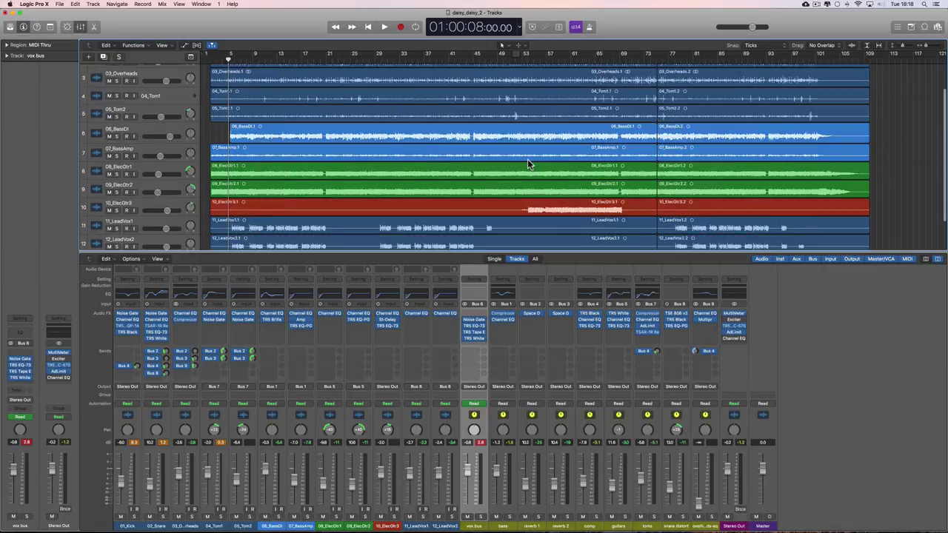
click(80, 26)
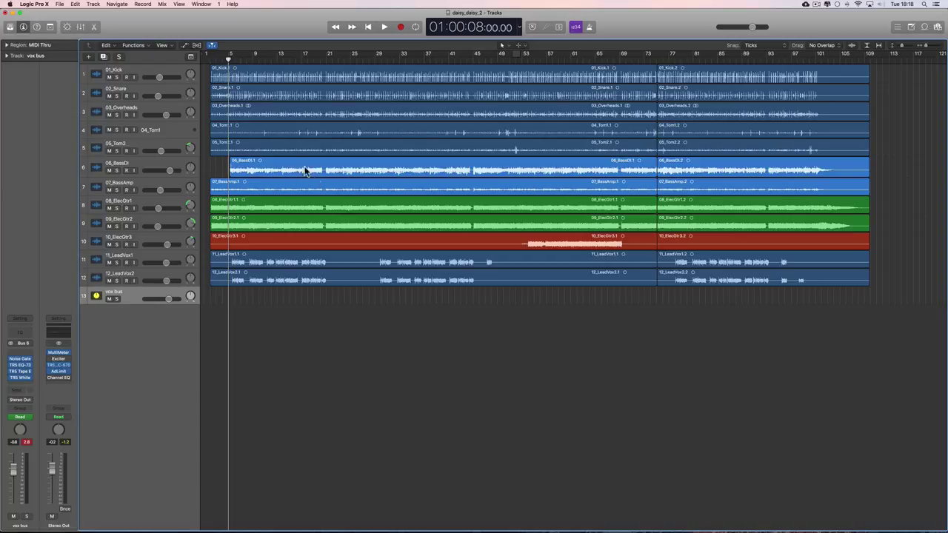
click(211, 58)
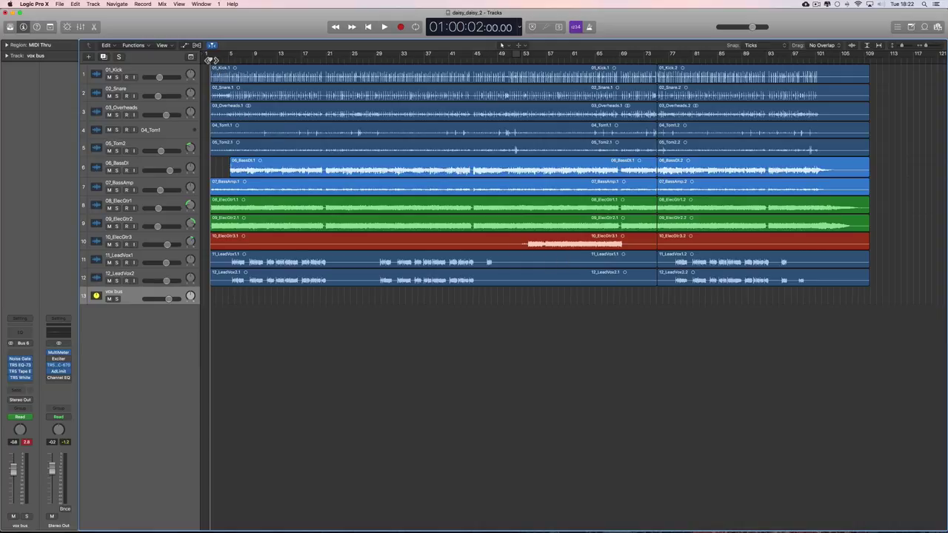
drag(211, 60, 210, 61)
key(space)
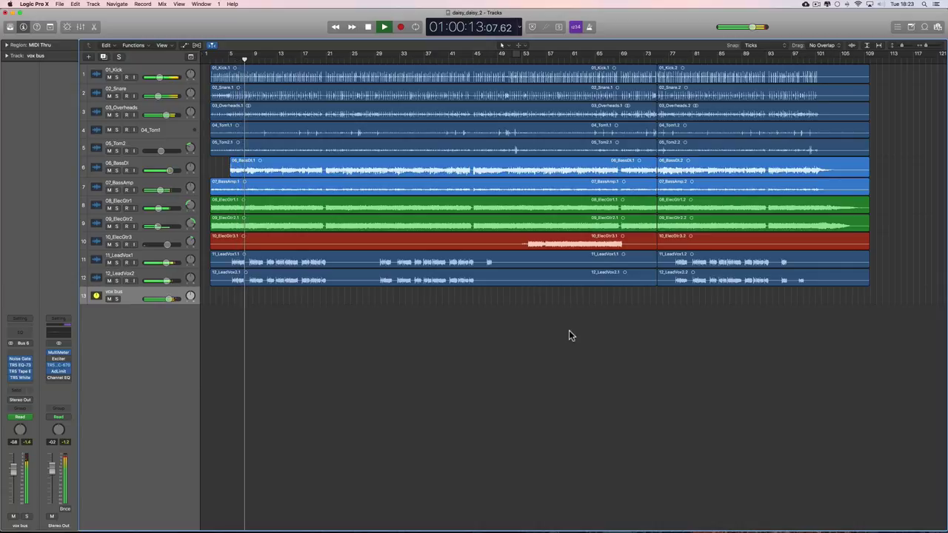
key(space)
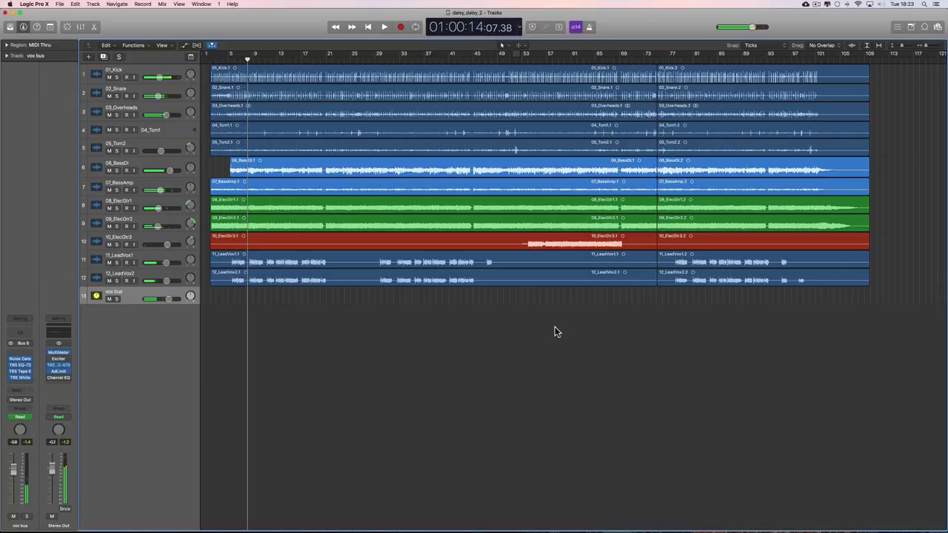
- Show the mixer, move TR5 White 2A ahead of TR5 Tape E in the vox bus inserts and play a short passage
click(80, 27)
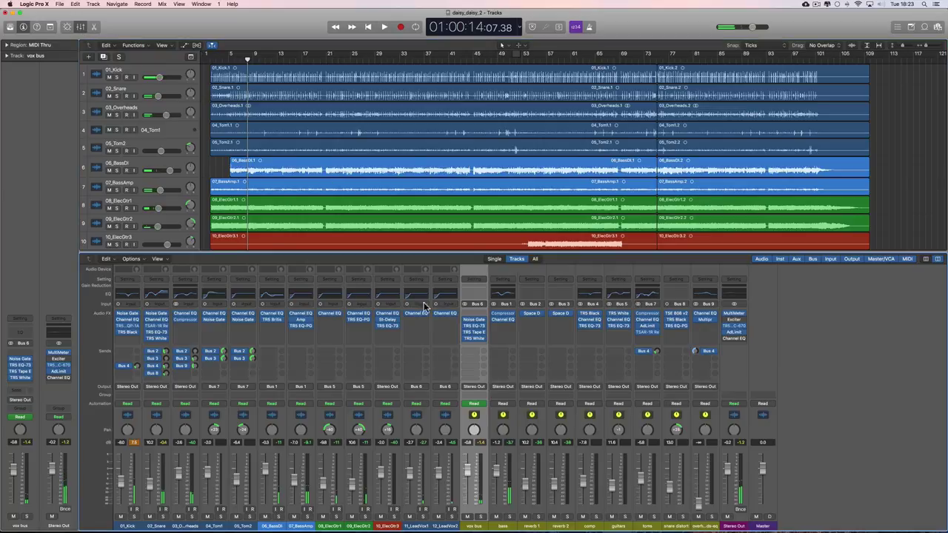
click(477, 336)
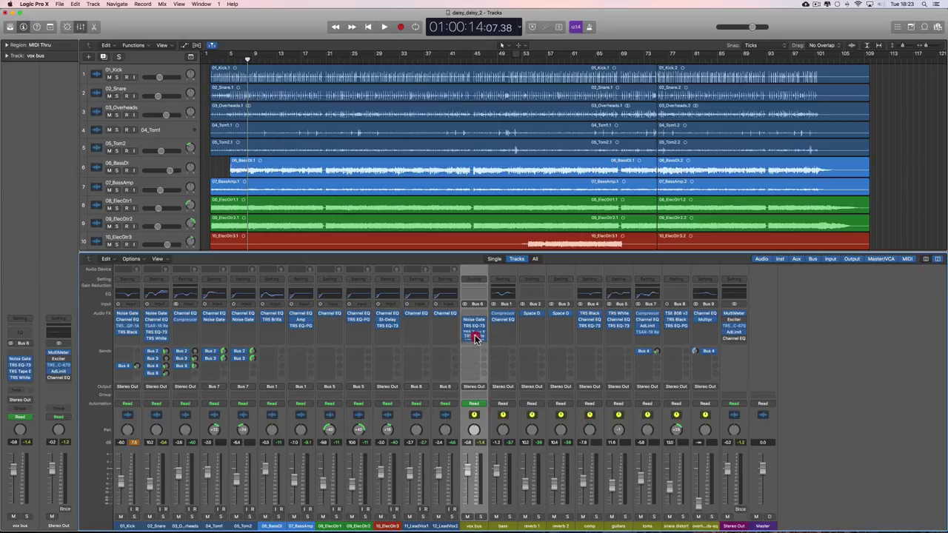
drag(477, 339, 477, 334)
key(space)
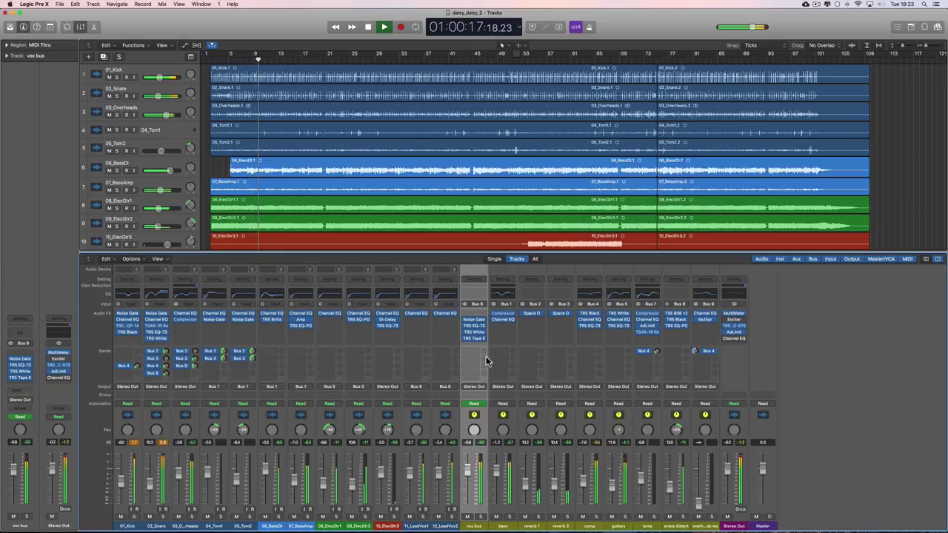
key(space)
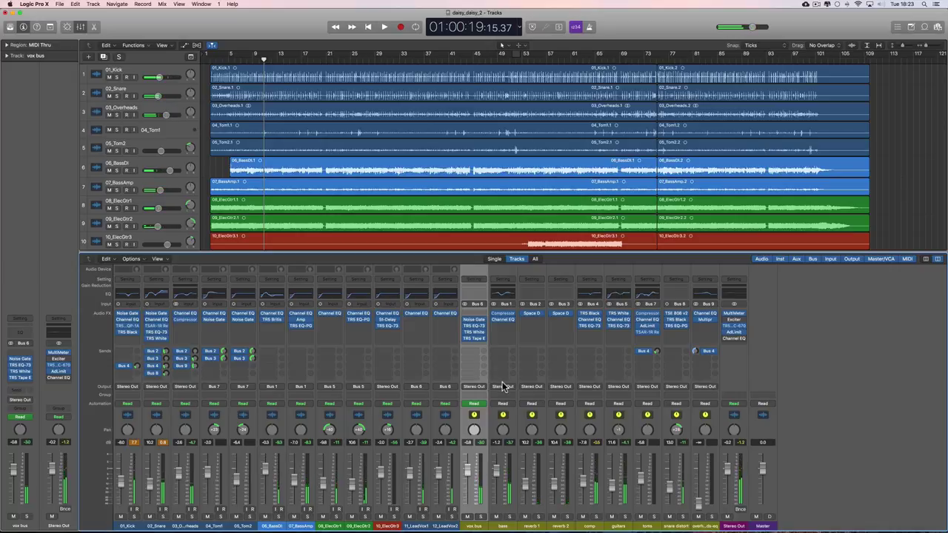
- Raise the vox bus fader to about -0.5 dB while playing the mix on to 01:00:52, and return the playhead to 01:00:02:00
key(space)
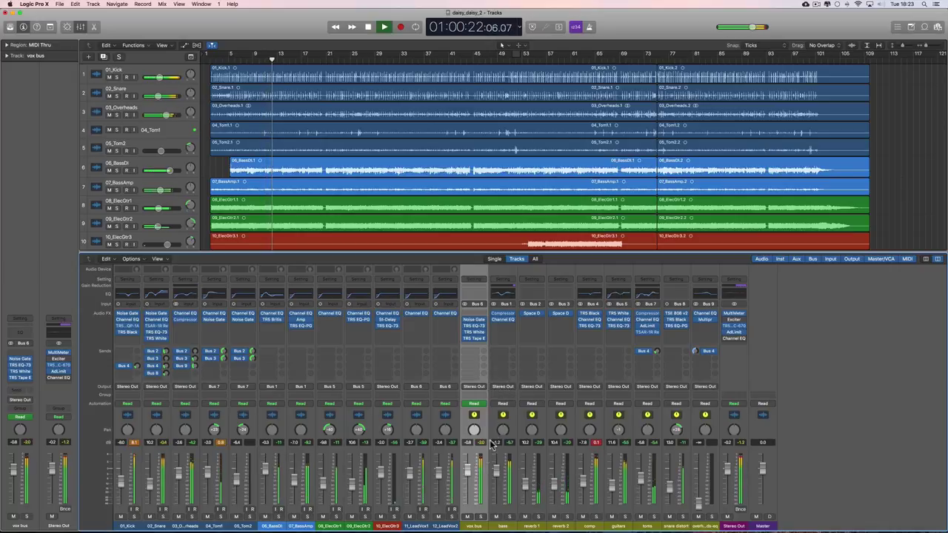
drag(469, 468, 470, 469)
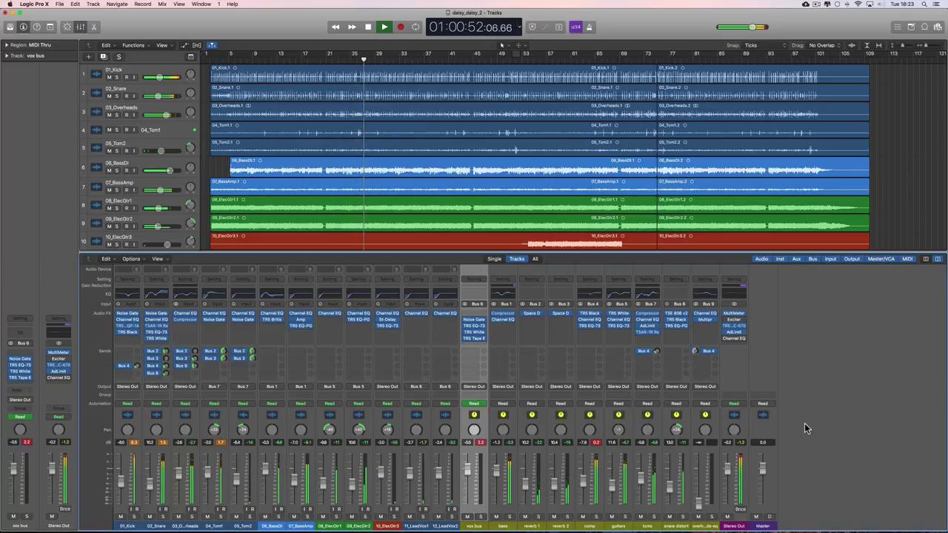
key(space)
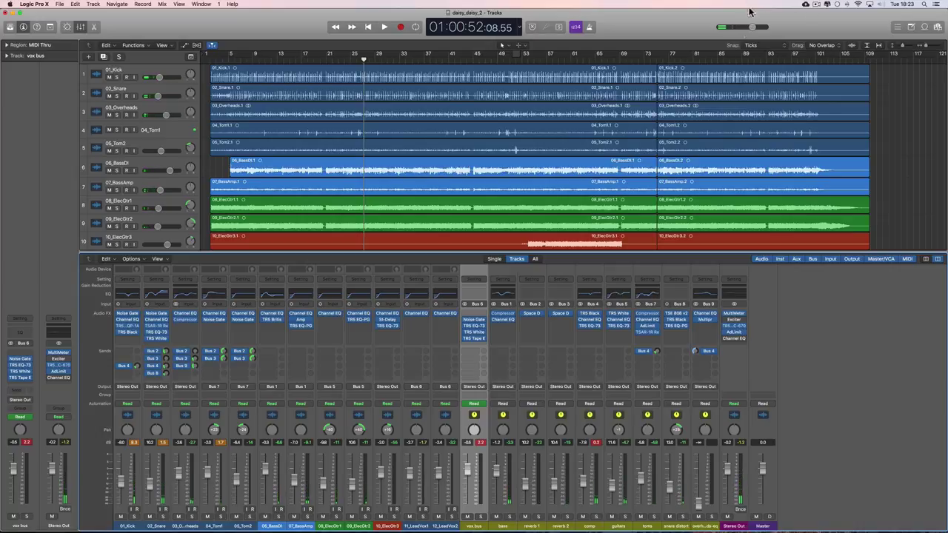
key(Return)
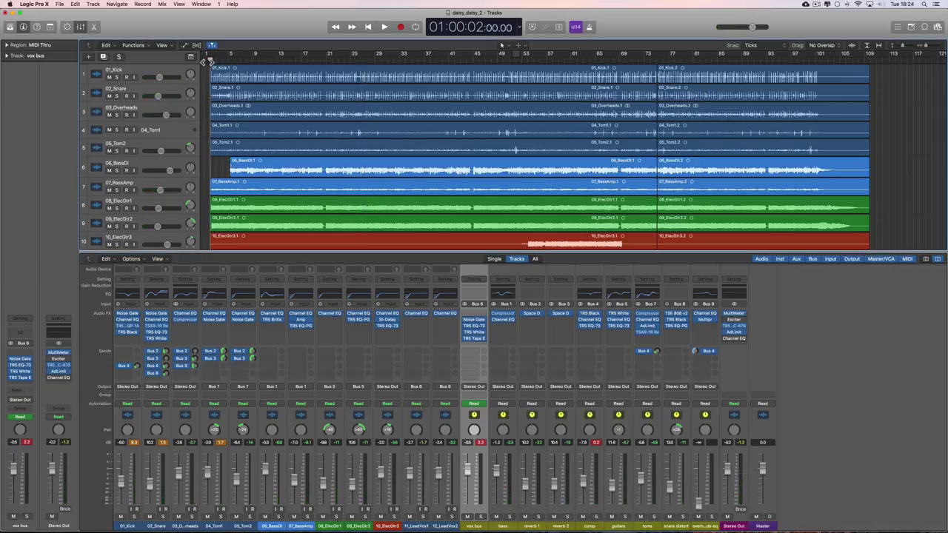